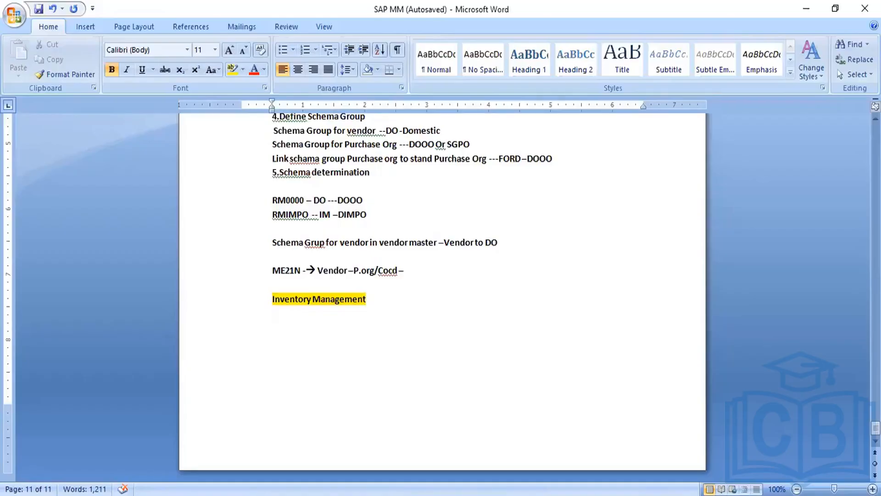
# Step: Add the note line "Goods receipts –GR with ref to po-101" below the Inventory Management heading and save the document
pyautogui.press('Return')
pyautogui.write('G')
pyautogui.write('oods')
pyautogui.write(' rec')
pyautogui.write('epits')
pyautogui.write(' -GR')
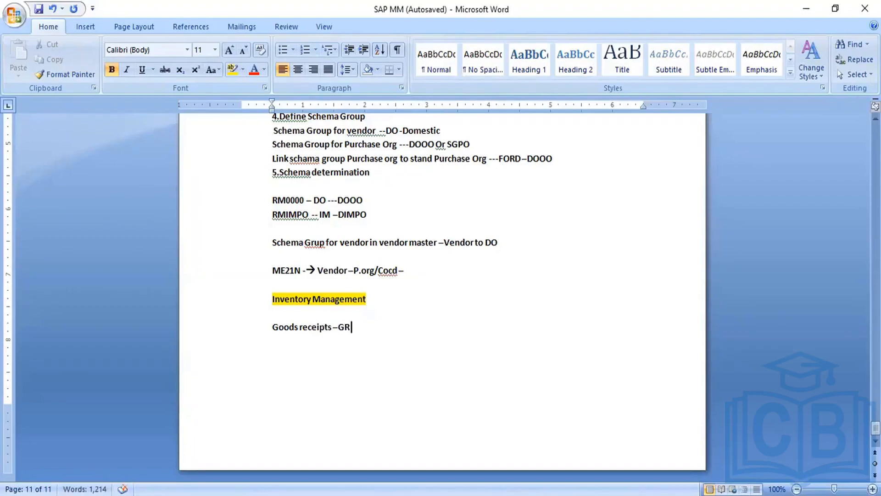
pyautogui.write(' with ref')
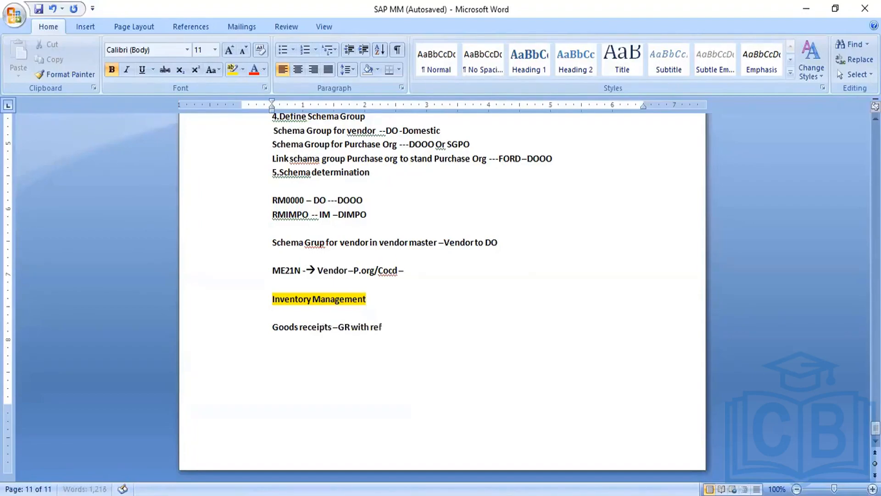
pyautogui.write(' to po')
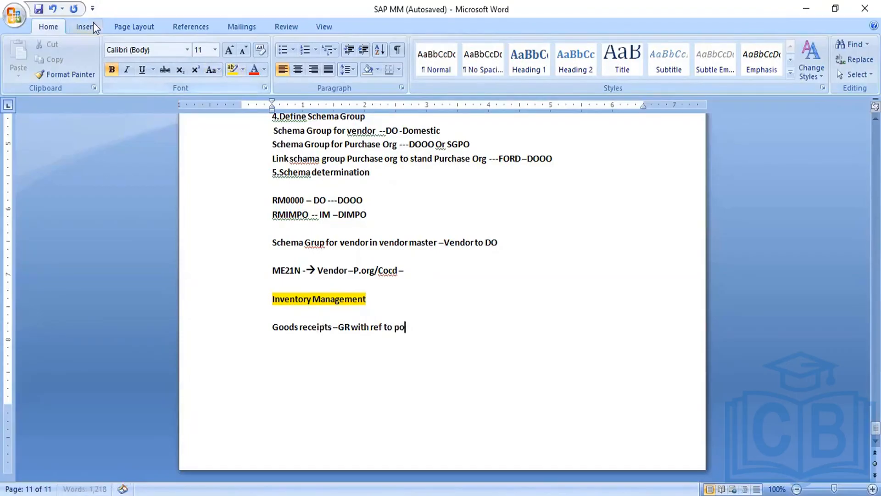
pyautogui.click(38, 9)
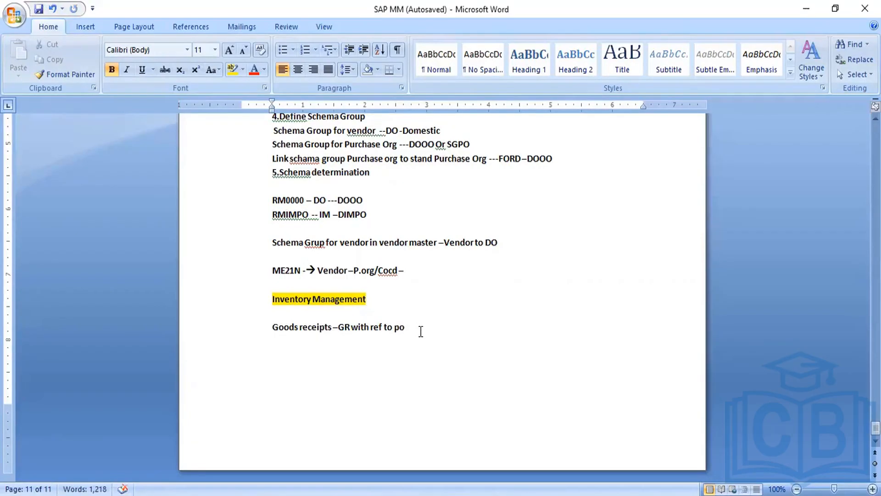
pyautogui.write('-101')
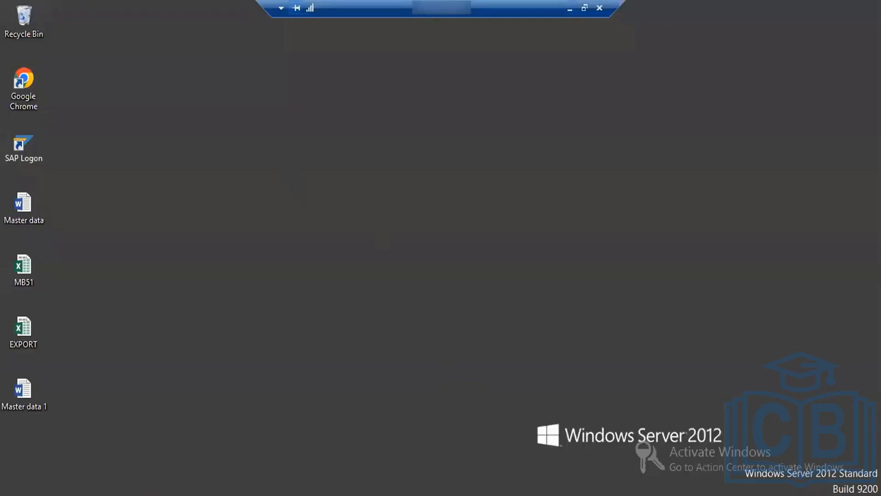
# Step: Switch to the SAP session showing table MARC and go back to the SAP Easy Access screen
pyautogui.moveTo(196, 489)
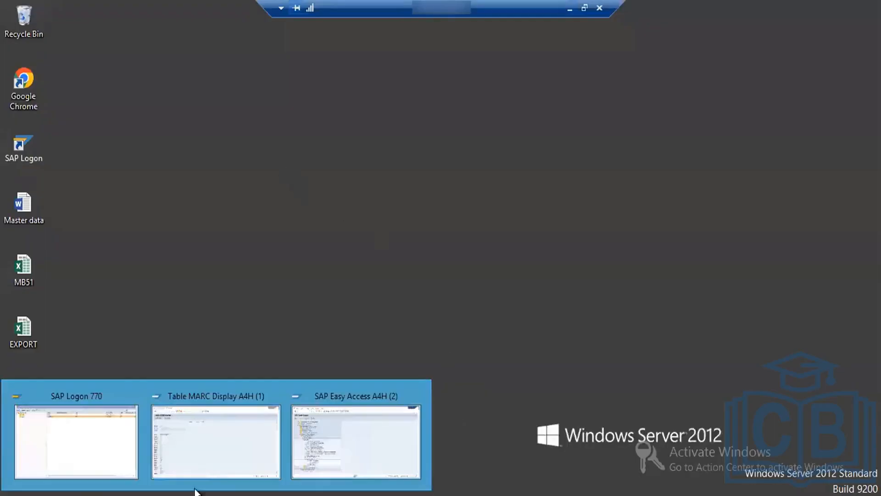
pyautogui.click(259, 458)
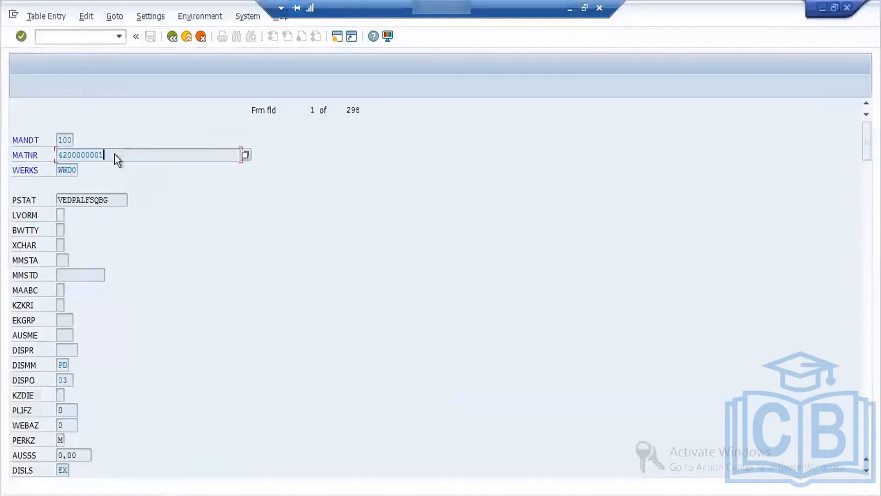
pyautogui.click(173, 37)
pyautogui.click(172, 36)
pyautogui.click(173, 37)
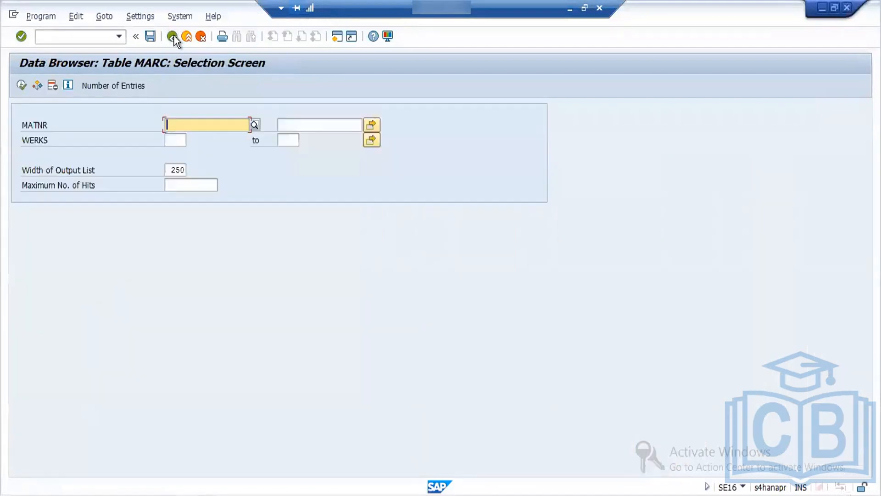
pyautogui.click(173, 37)
pyautogui.click(172, 37)
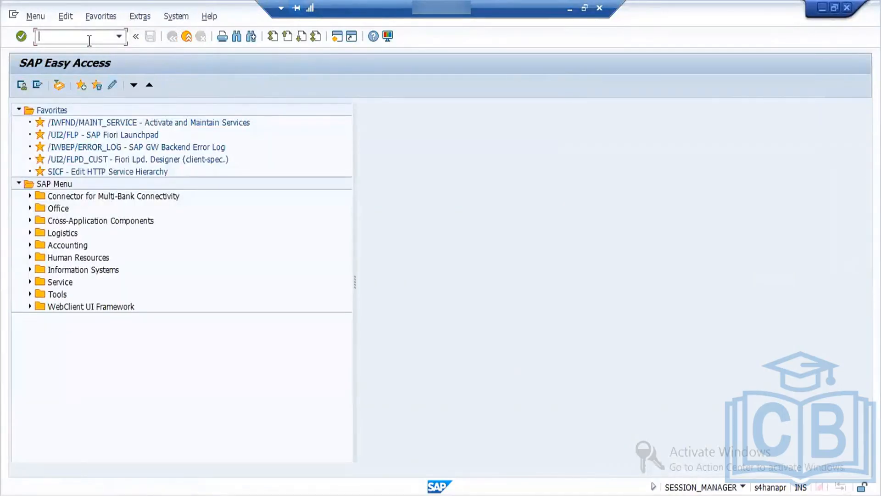
# Step: Open transaction ME21N for creating a purchase order and close its help text
pyautogui.write('me21n')
pyautogui.press('Return')
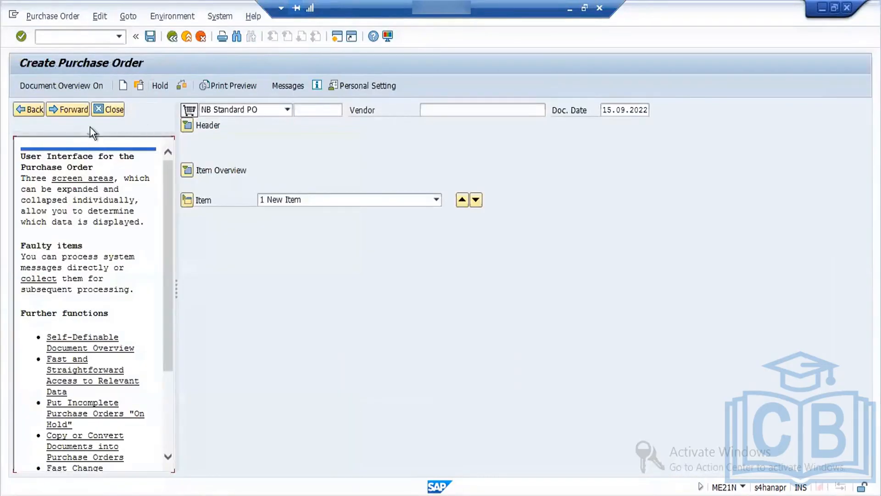
pyautogui.click(117, 110)
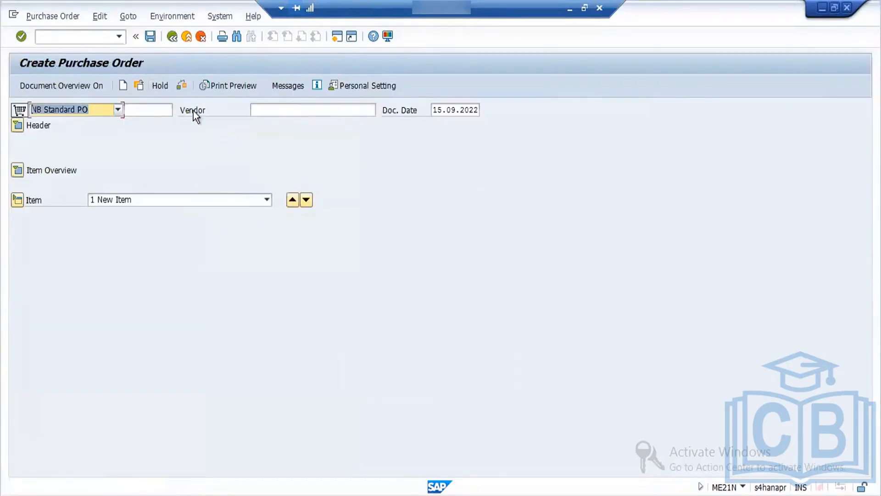
# Step: Choose SRS Vendors as vendor and set purchasing organization FORD, purchasing group 001 and company code FORD in the order header
pyautogui.click(264, 110)
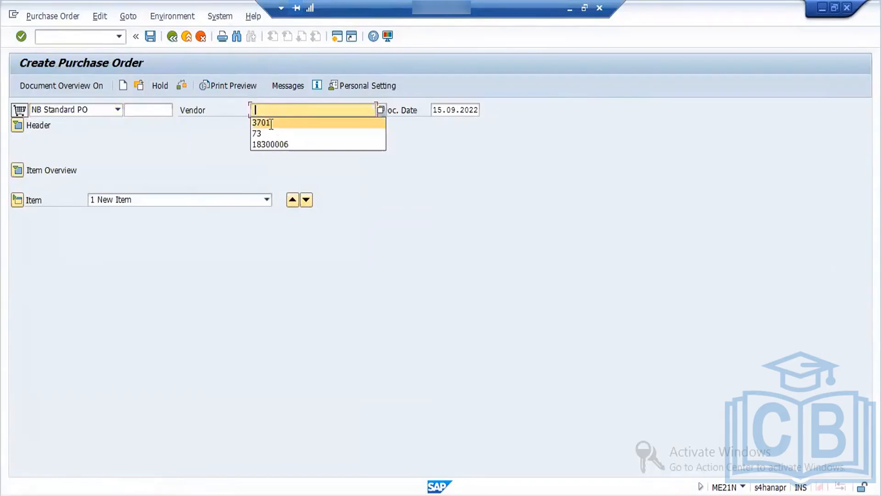
pyautogui.click(269, 120)
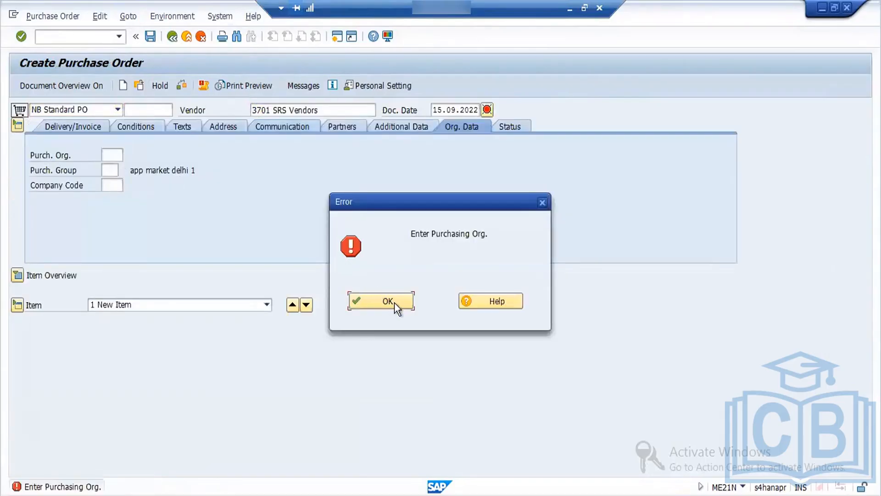
pyautogui.press('Return')
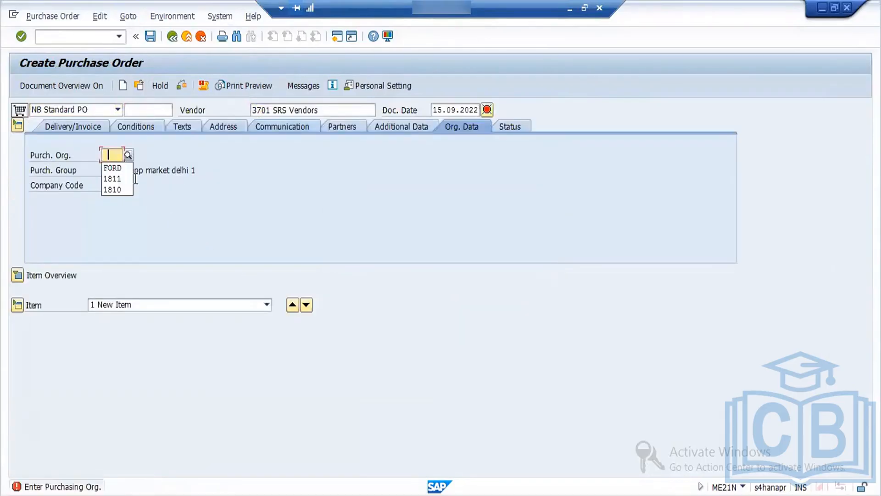
pyautogui.click(114, 170)
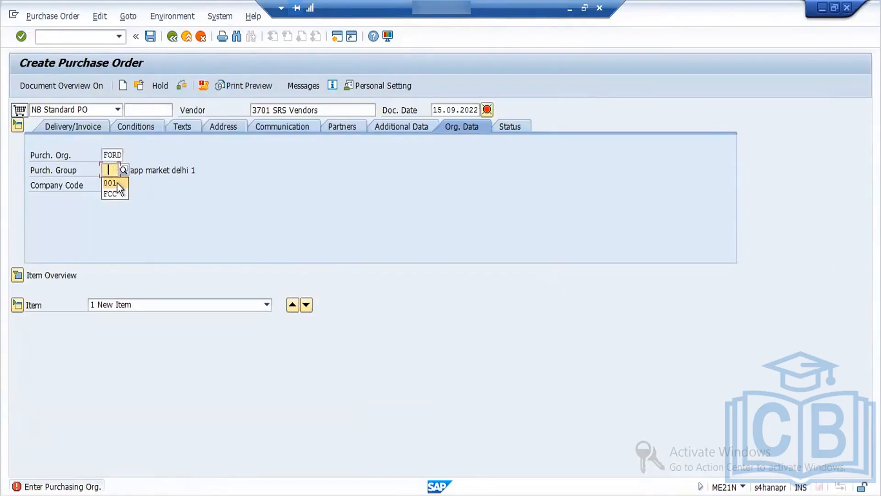
pyautogui.click(117, 182)
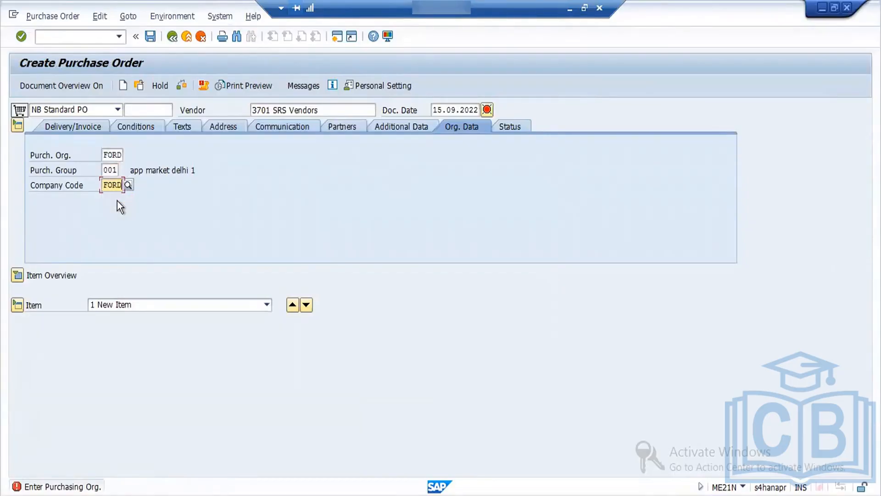
pyautogui.press('Return')
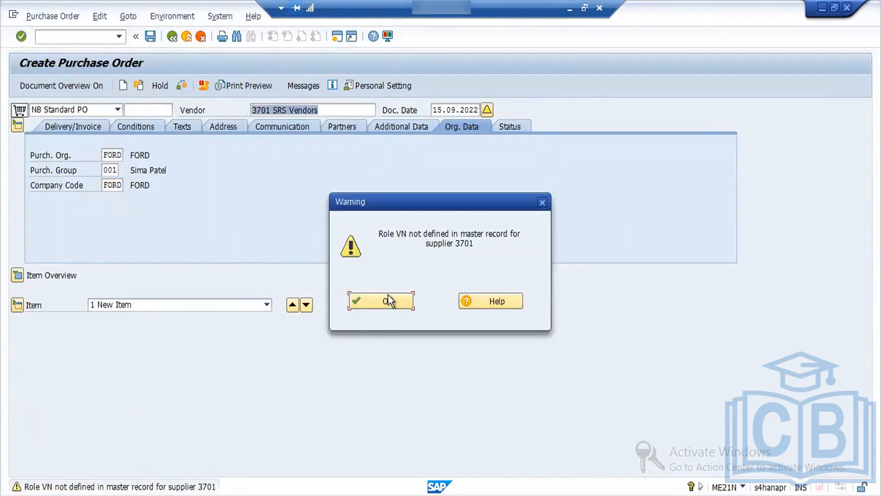
pyautogui.click(387, 301)
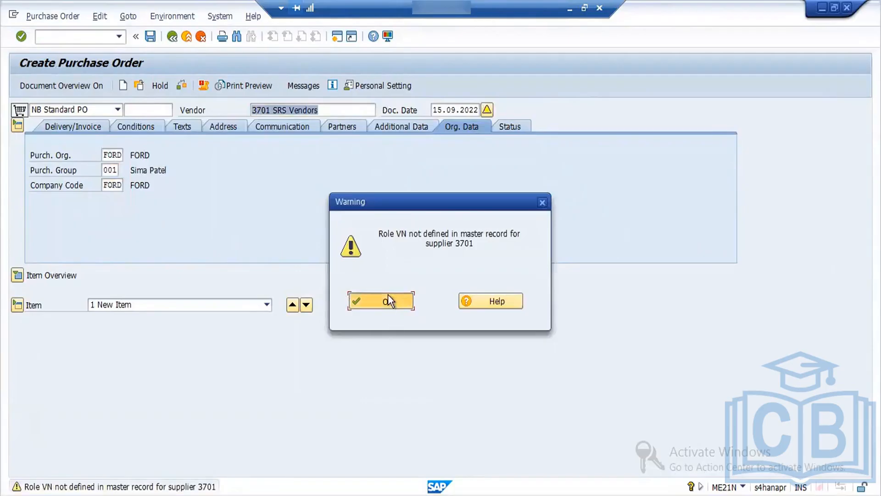
pyautogui.click(17, 276)
pyautogui.click(146, 305)
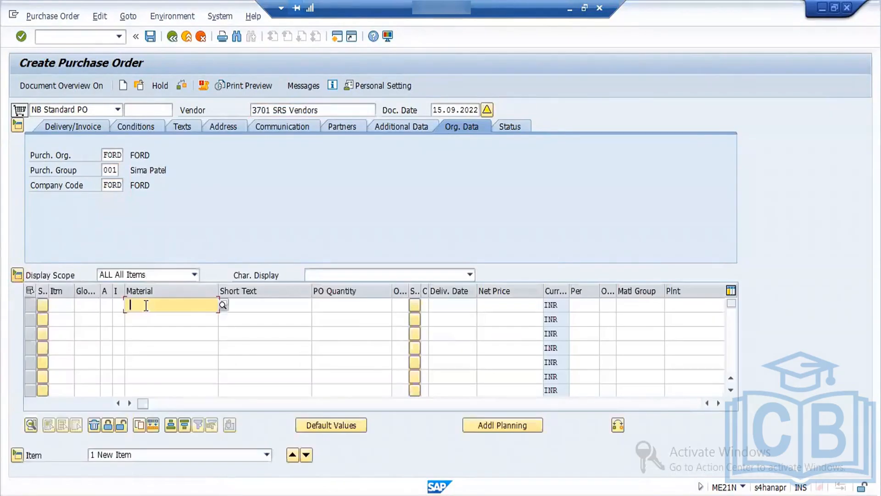
pyautogui.click(153, 318)
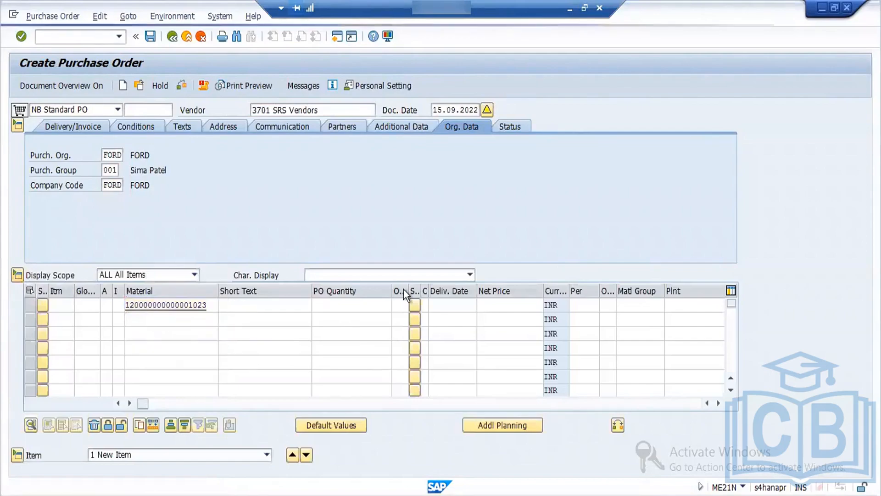
pyautogui.press('Return')
pyautogui.click(382, 300)
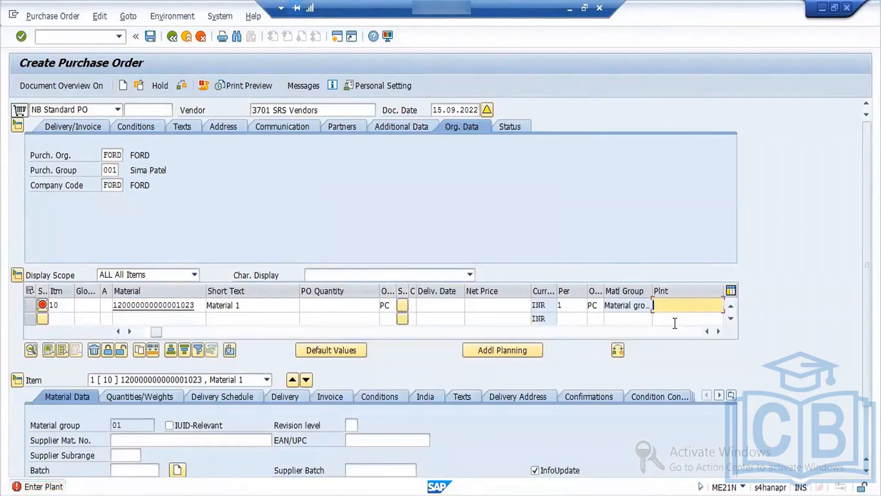
pyautogui.write('ford')
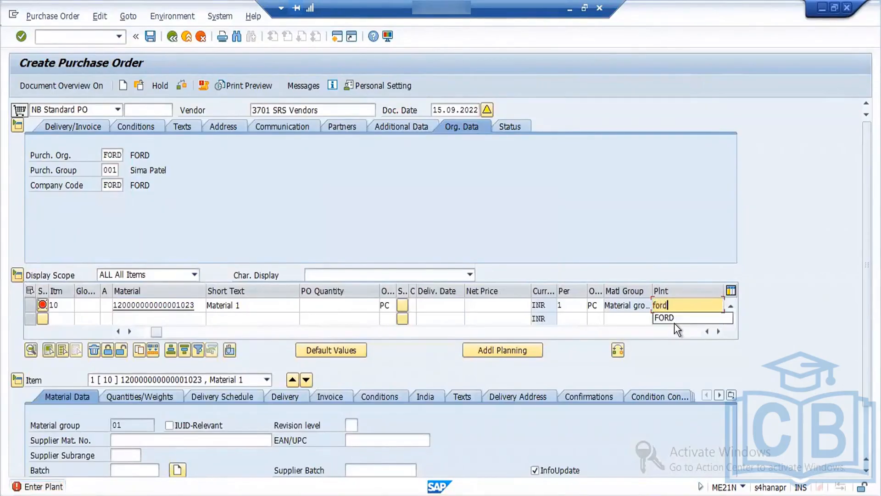
pyautogui.press('Return')
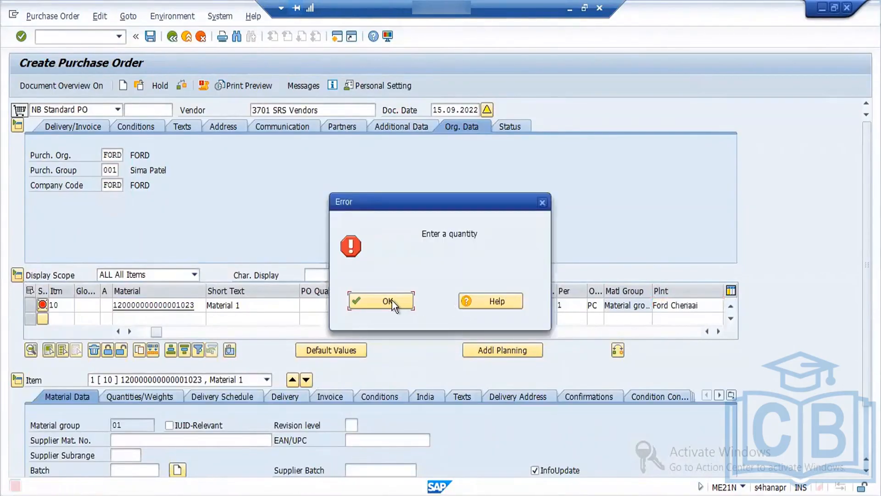
# Step: Set the item's PO quantity to 10 and its storage location to SS03
pyautogui.click(384, 299)
pyautogui.write('10')
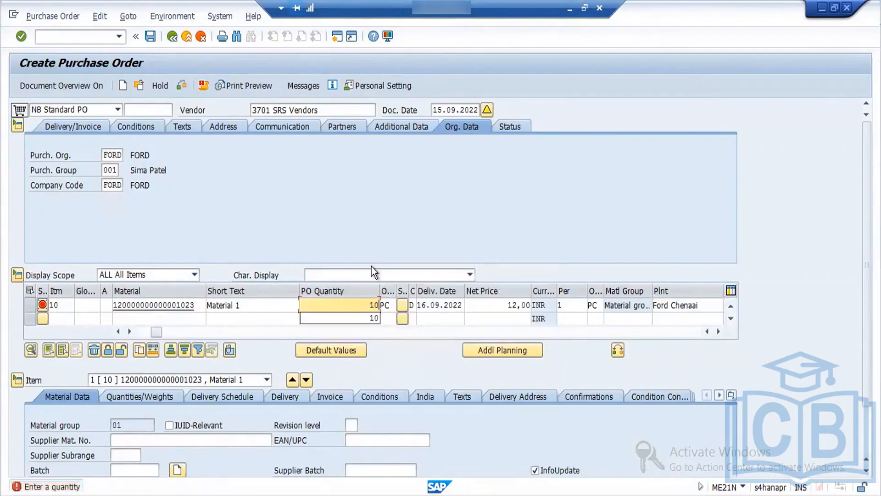
pyautogui.press('Return')
pyautogui.click(406, 299)
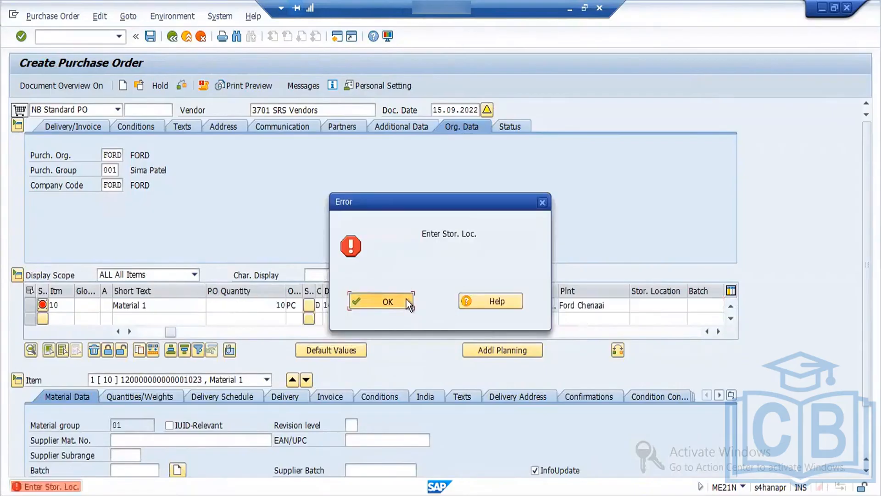
pyautogui.click(659, 307)
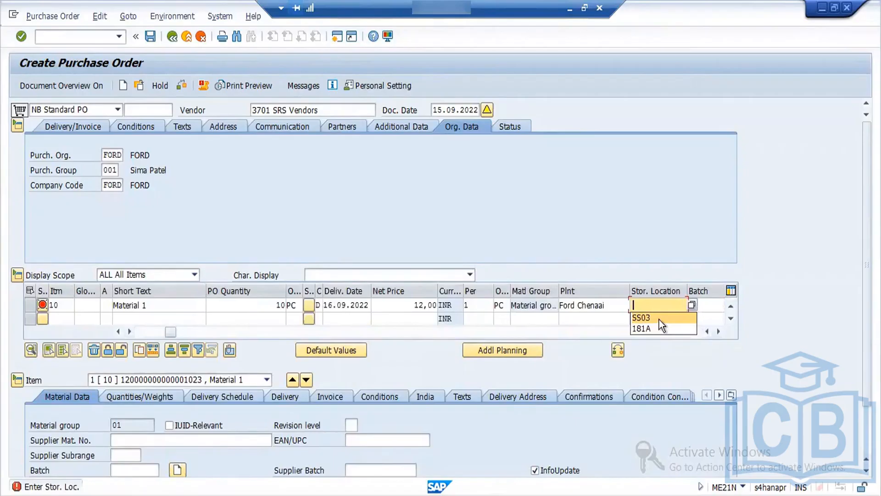
pyautogui.click(659, 320)
pyautogui.press('Return')
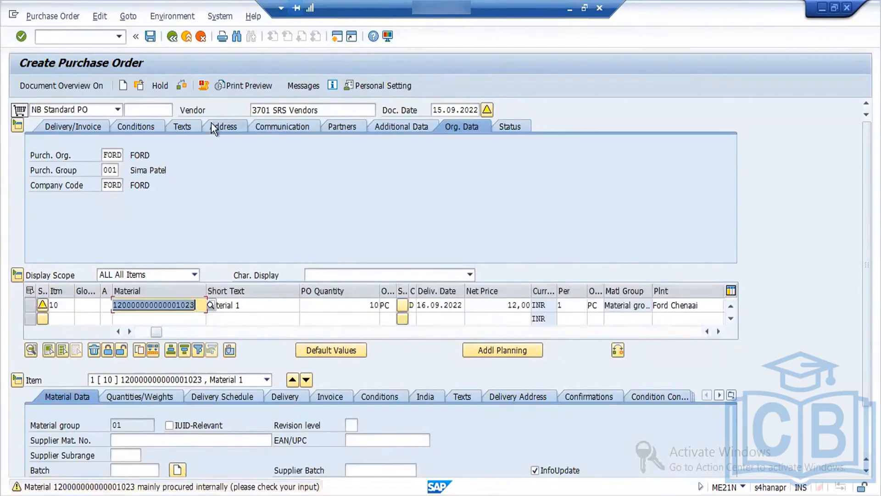
# Step: Check the purchase order, accept its warnings and save it as a standard PO
pyautogui.doubleClick(367, 305)
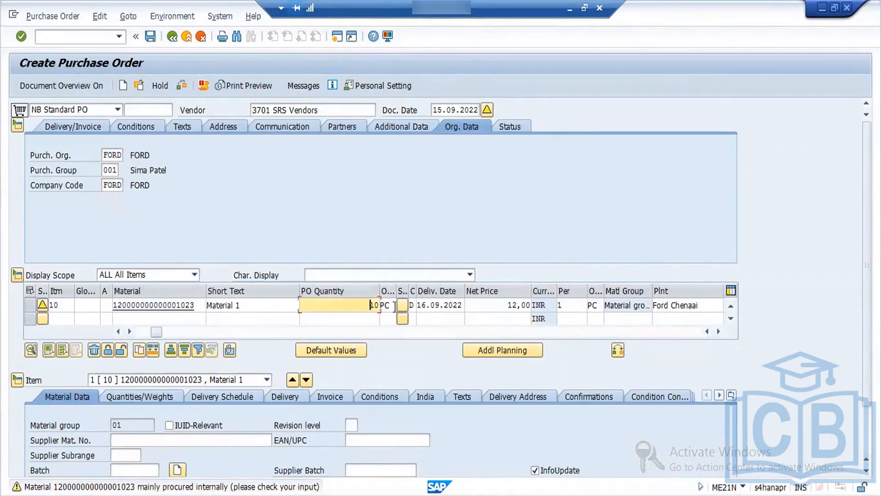
pyautogui.click(185, 86)
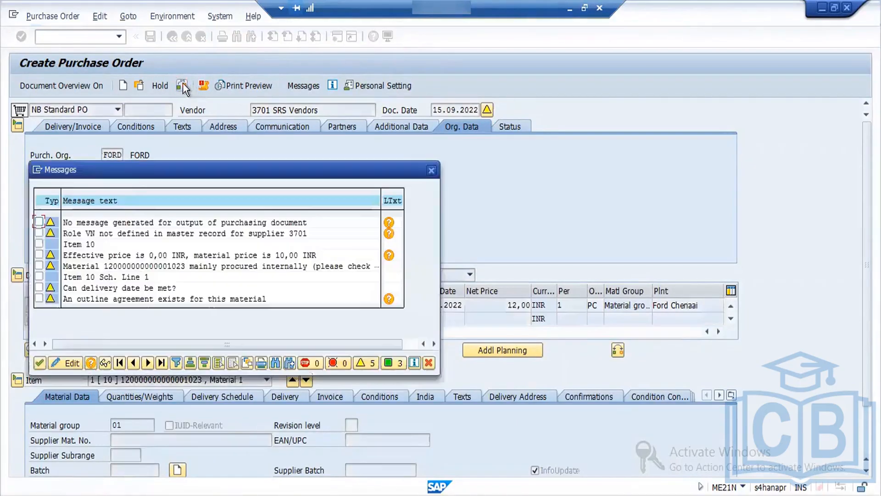
pyautogui.click(39, 362)
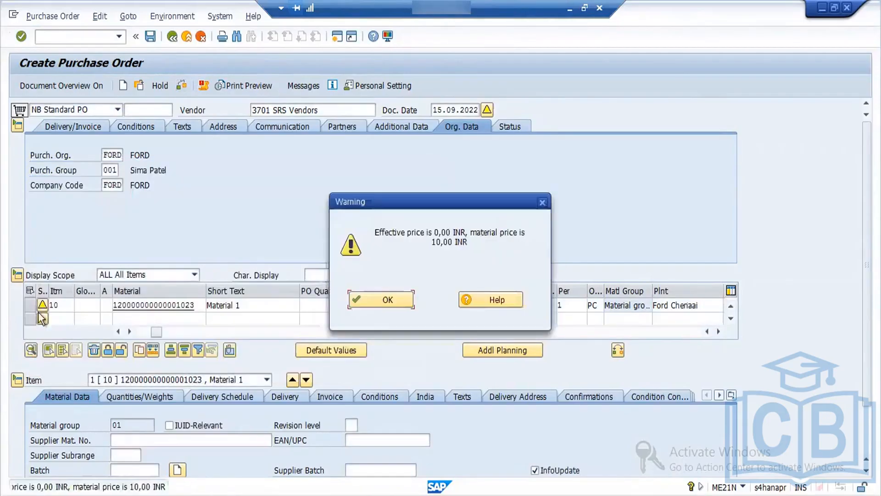
pyautogui.click(399, 299)
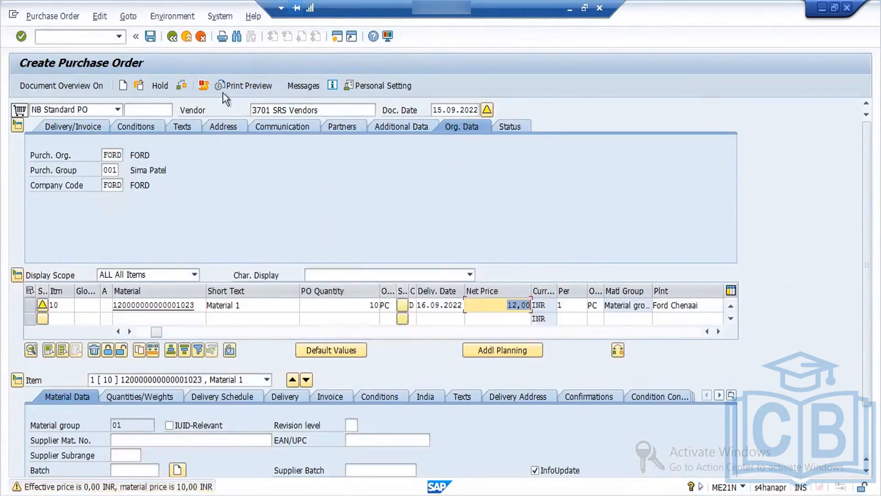
pyautogui.click(152, 34)
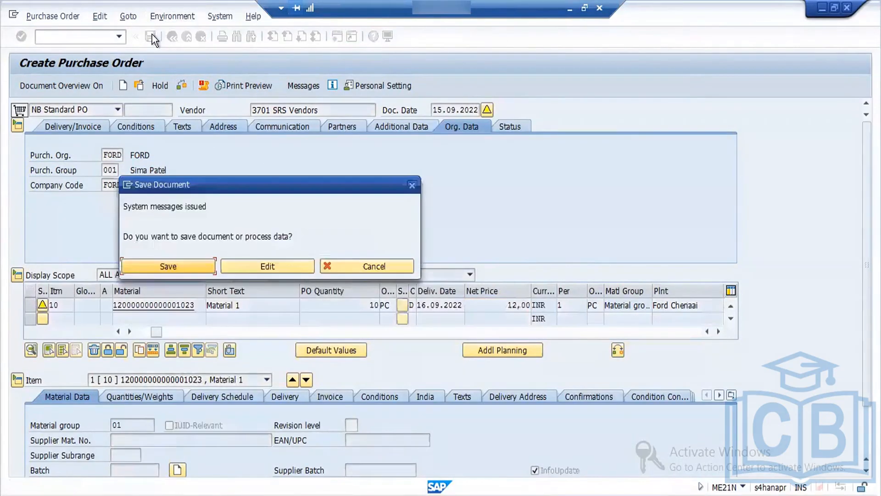
pyautogui.click(205, 268)
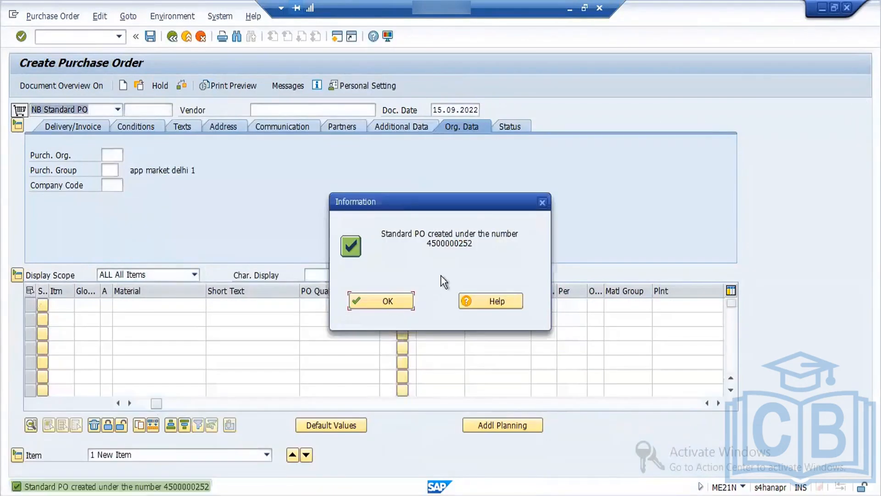
pyautogui.click(373, 299)
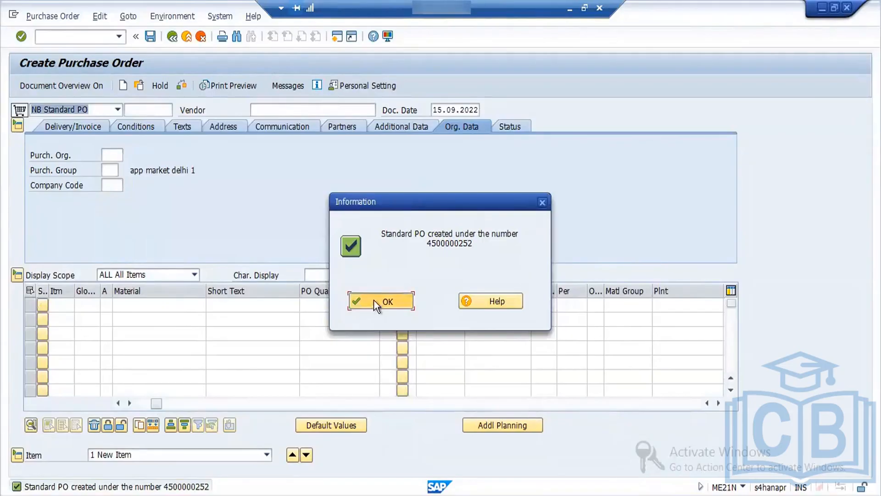
# Step: Open transaction MIGO and set the operation to A01 Goods Receipt with reference to R01 Purchase Order
pyautogui.click(97, 38)
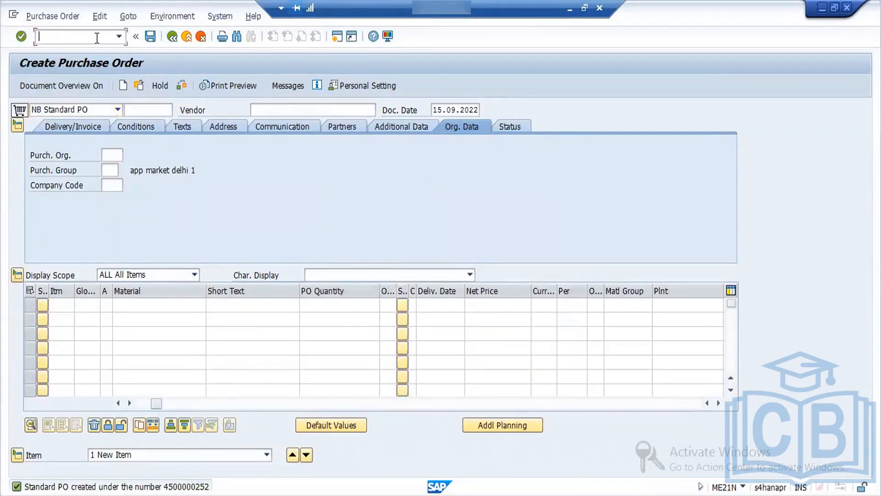
pyautogui.write('N')
pyautogui.press('BackSpace')
pyautogui.write('/NME21N')
pyautogui.press('Return')
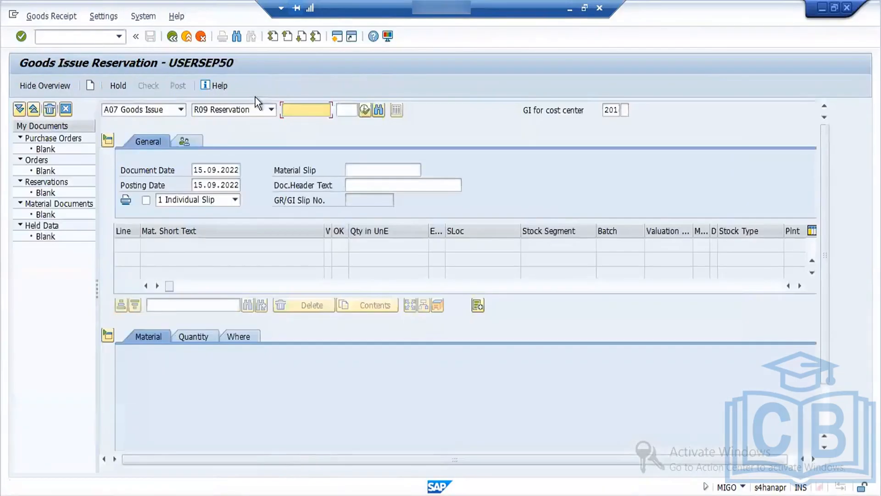
pyautogui.click(182, 112)
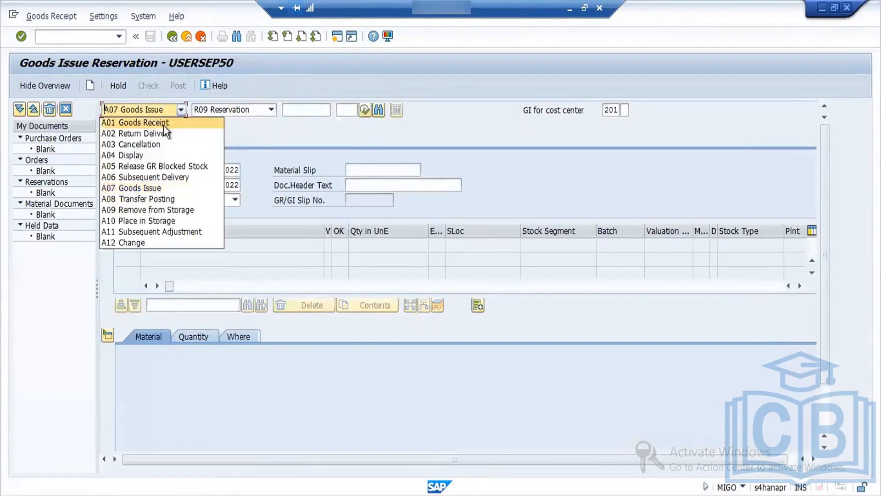
pyautogui.click(163, 123)
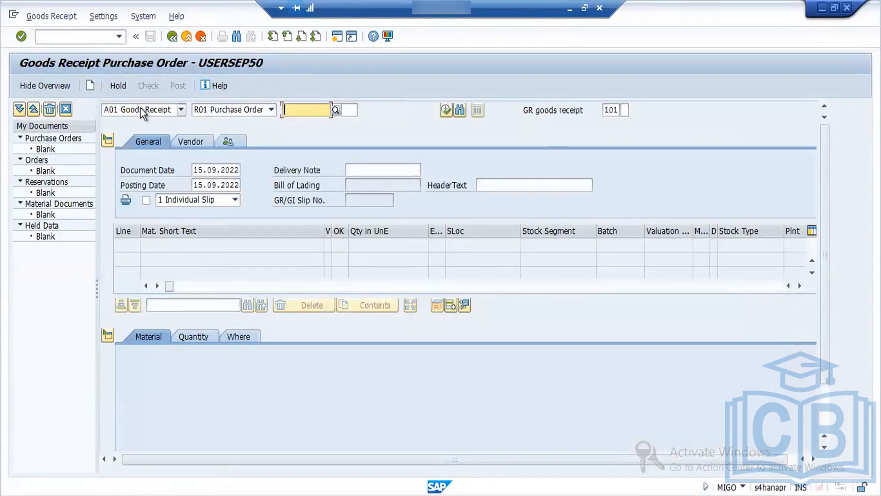
# Step: Try to load a purchase order into the goods receipt by entering its number
pyautogui.click(289, 110)
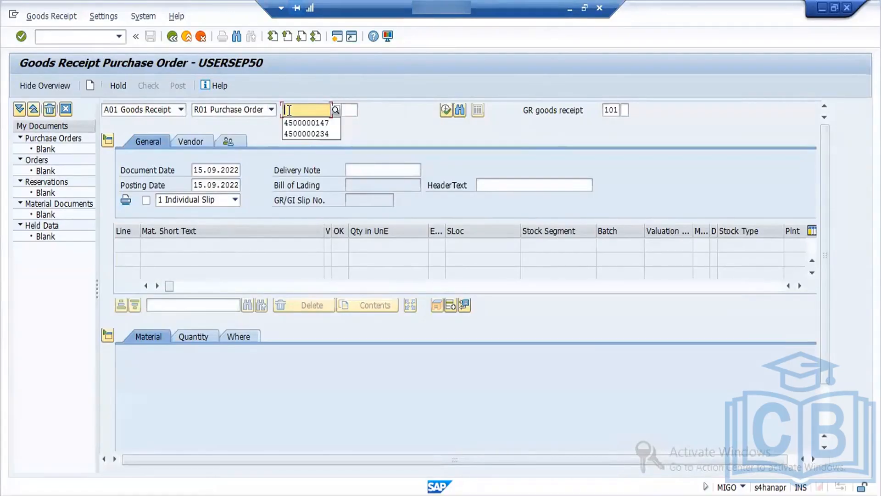
pyautogui.click(327, 124)
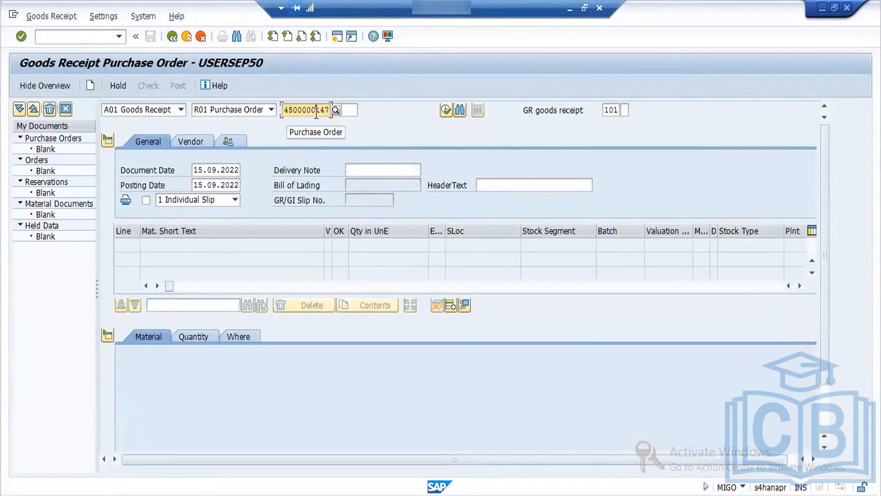
pyautogui.press('BackSpace')
pyautogui.press('BackSpace')
pyautogui.press('BackSpace')
pyautogui.write('25')
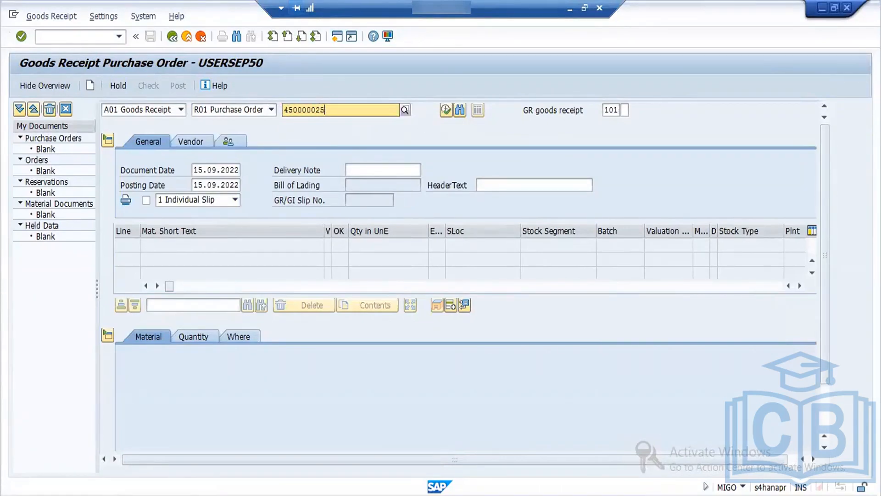
pyautogui.write('8')
pyautogui.press('Return')
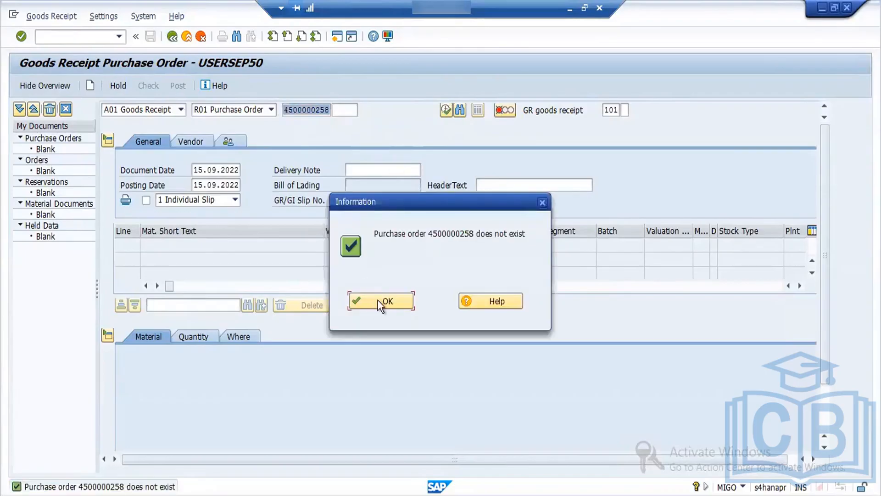
pyautogui.click(380, 301)
# Step: In the other SAP session, display the newly created standard PO with ME23N and expand its header to check its number
pyautogui.click(178, 494)
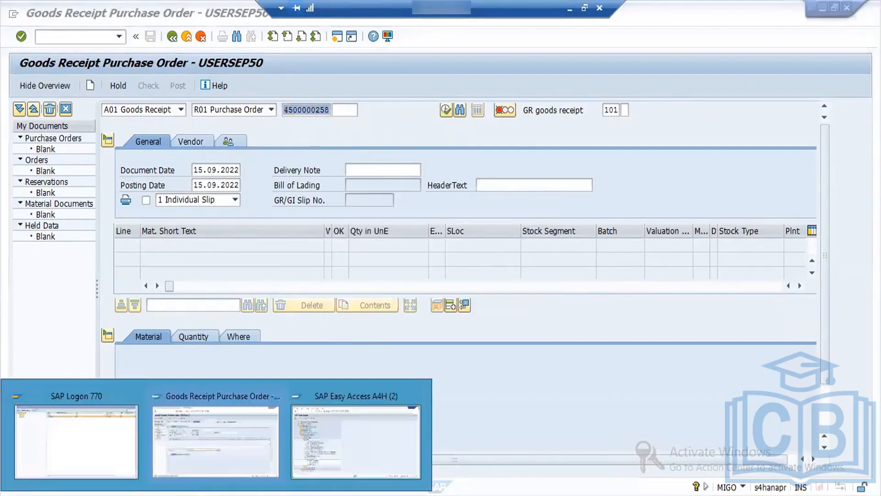
pyautogui.click(329, 444)
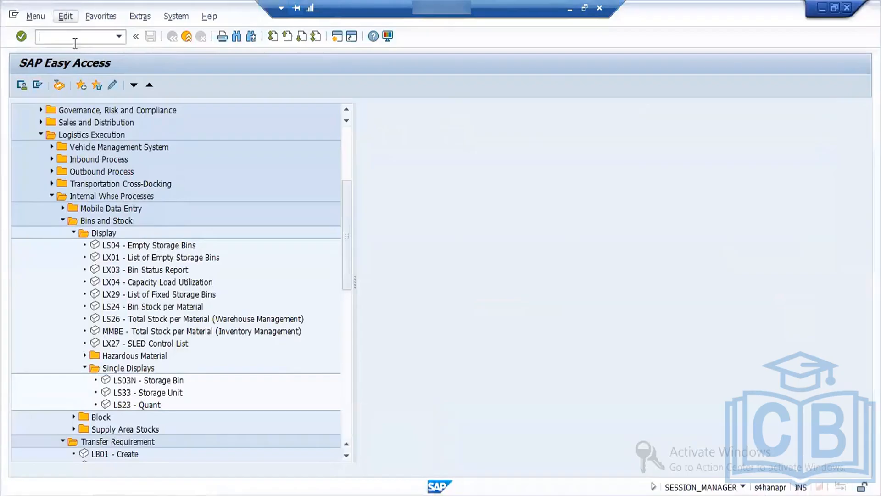
pyautogui.write('ME23N')
pyautogui.press('Return')
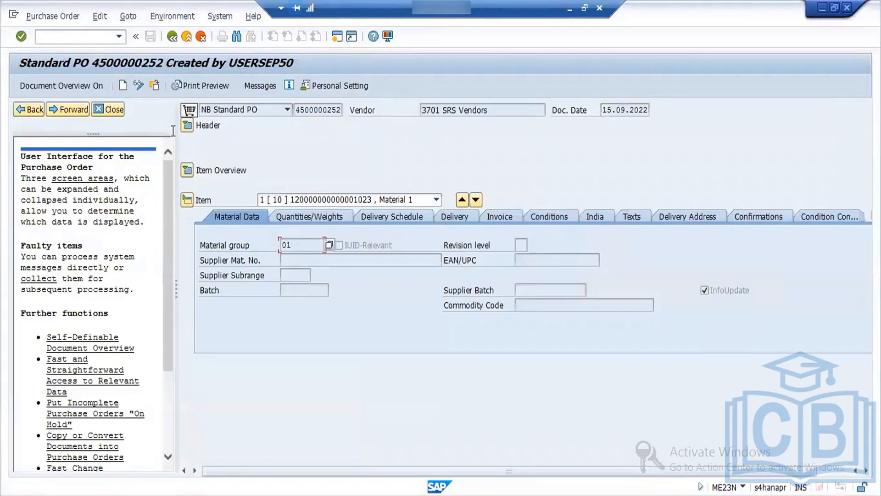
pyautogui.click(188, 129)
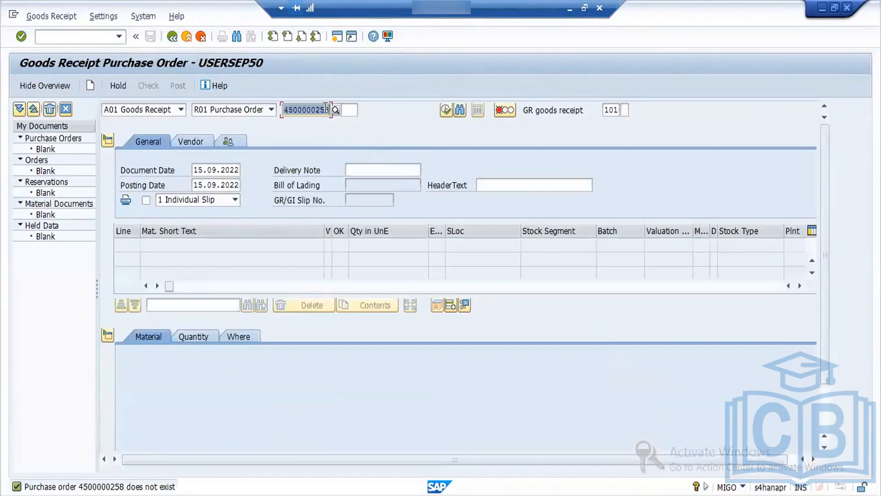
# Step: Back in the goods receipt, correct the purchase order number to that of the newly created PO and load its item
pyautogui.click(328, 111)
pyautogui.press('BackSpace')
pyautogui.write('2')
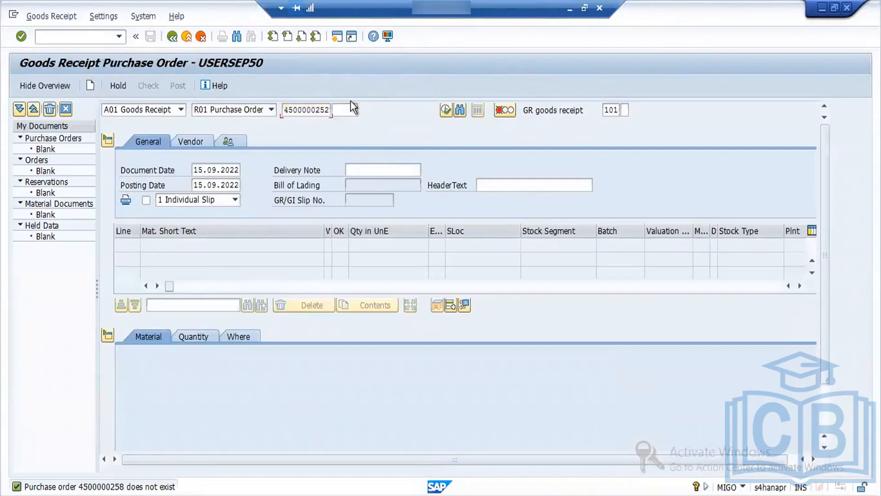
pyautogui.press('Return')
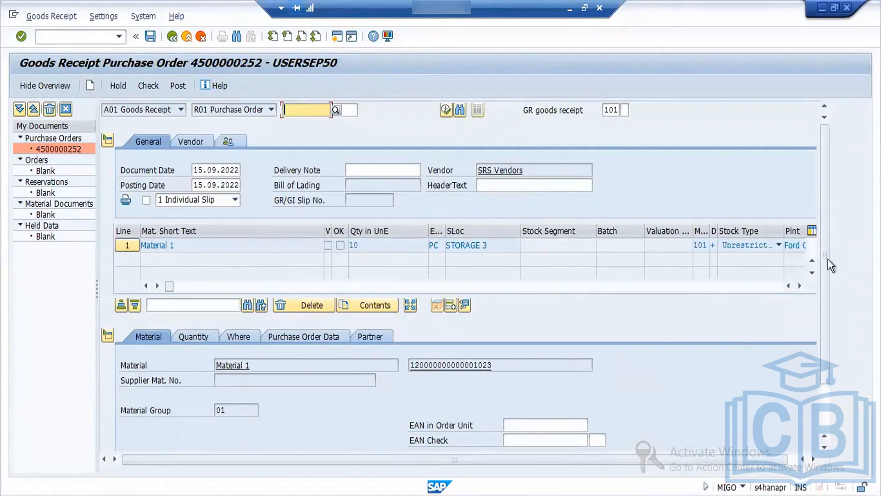
# Step: Mark the Material 1 item as OK, check the goods receipt and close the message log
pyautogui.moveTo(828, 252); pyautogui.dragTo(831, 371)
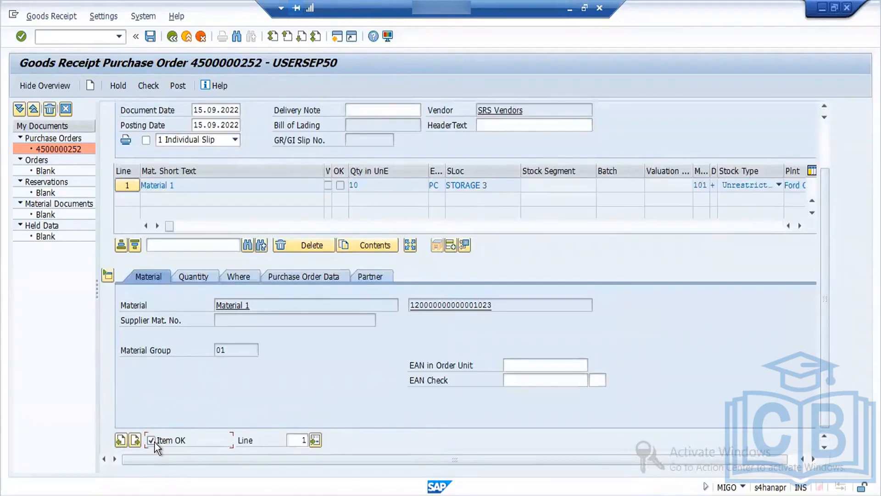
pyautogui.click(149, 90)
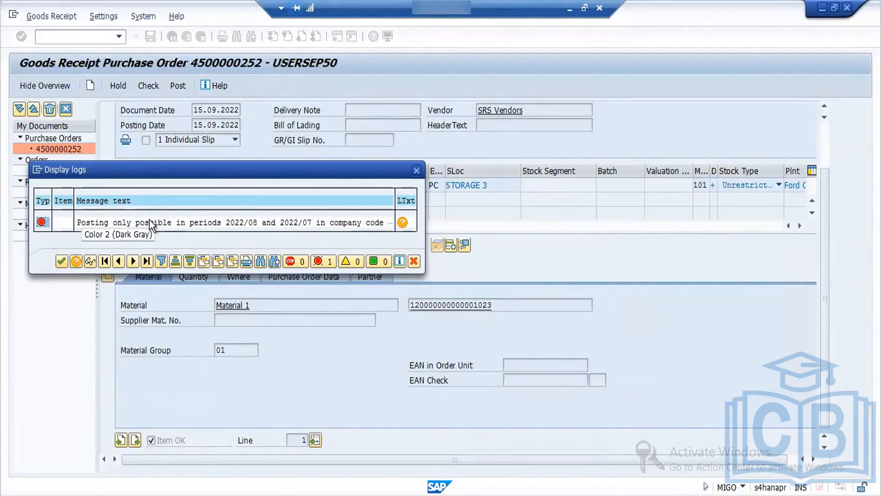
pyautogui.click(57, 262)
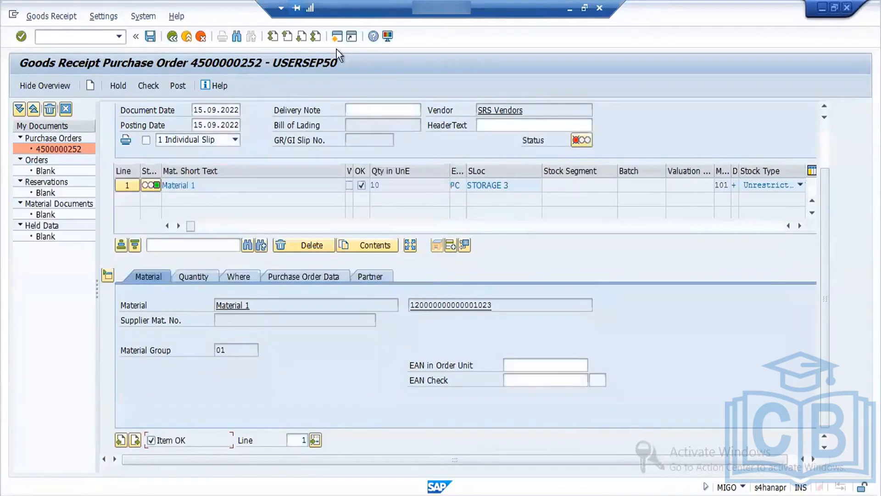
# Step: Open a new SAP session and run OMSY, choosing to display the locked data
pyautogui.click(333, 38)
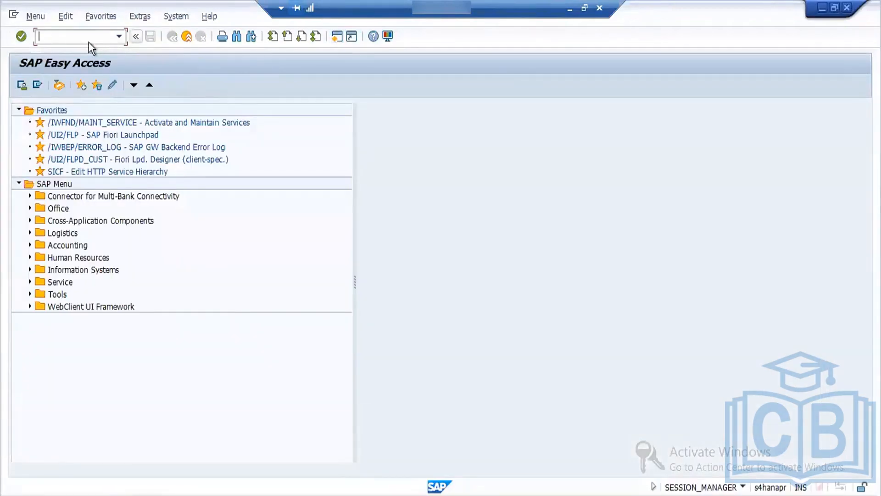
pyautogui.write('OMSY')
pyautogui.press('Return')
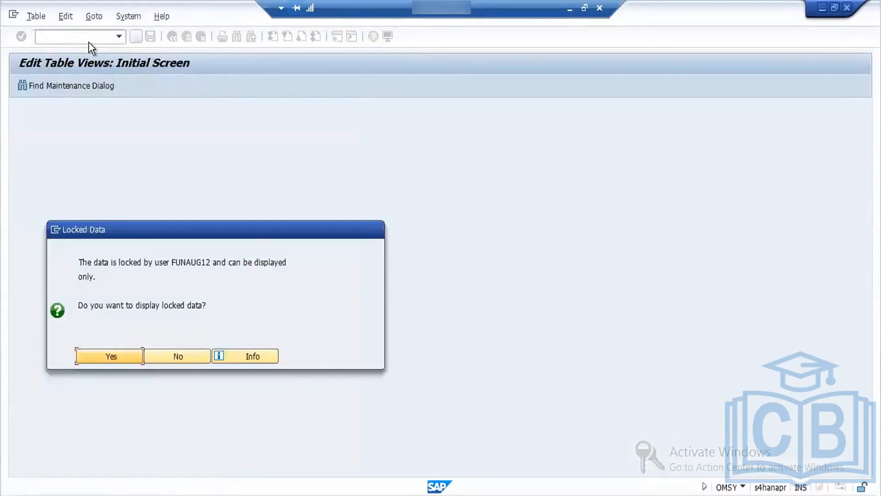
pyautogui.click(140, 354)
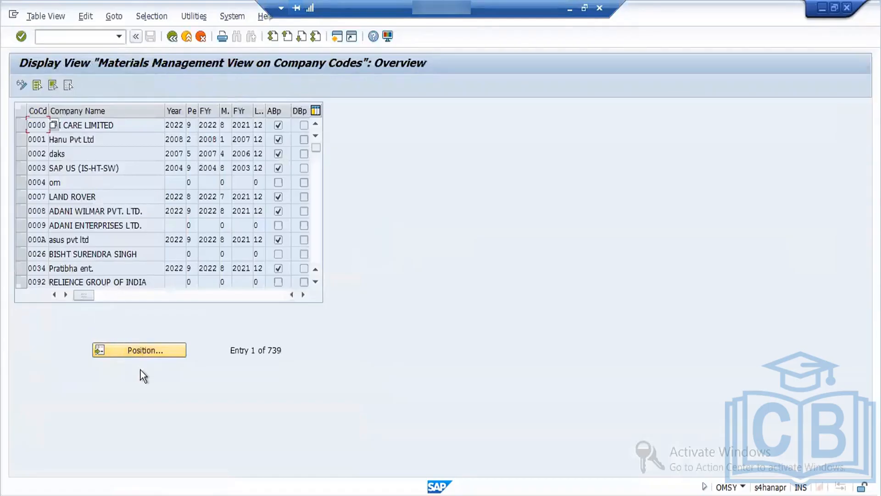
# Step: Locate company code FORD in the company code list and examine its fiscal year and current period
pyautogui.click(139, 353)
pyautogui.write('FORD')
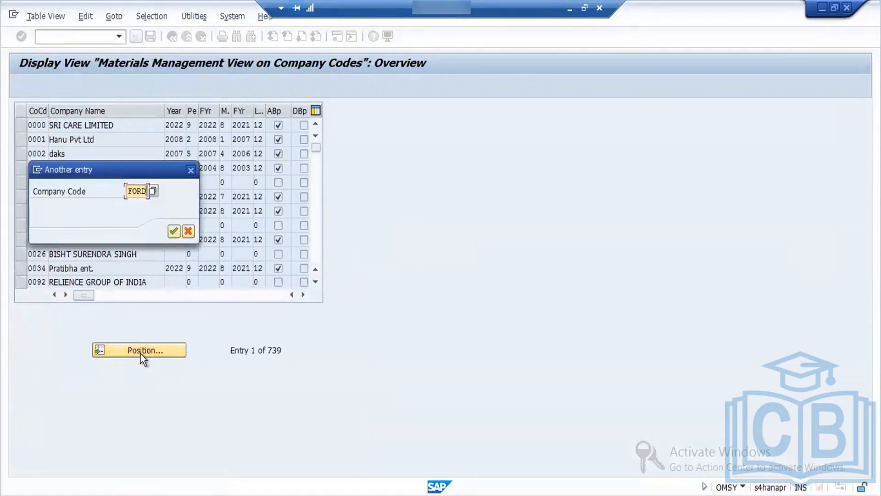
pyautogui.press('Return')
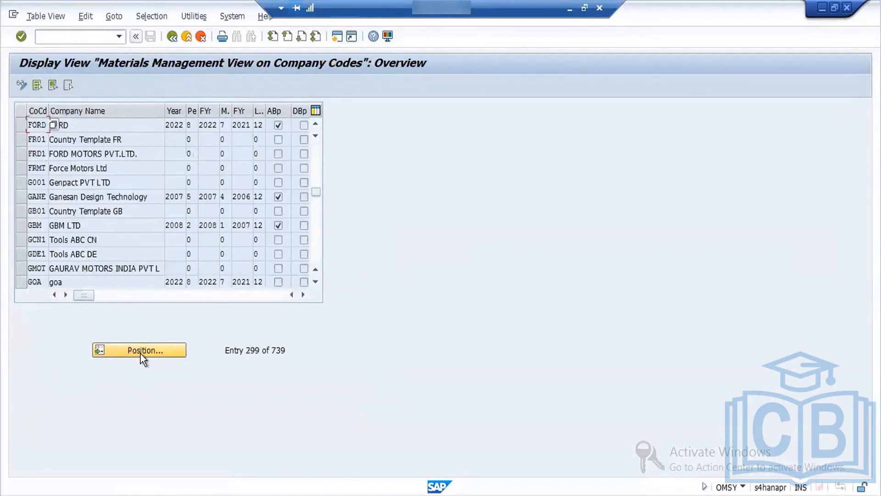
pyautogui.click(173, 125)
pyautogui.moveTo(173, 125); pyautogui.dragTo(192, 124)
pyautogui.click(175, 37)
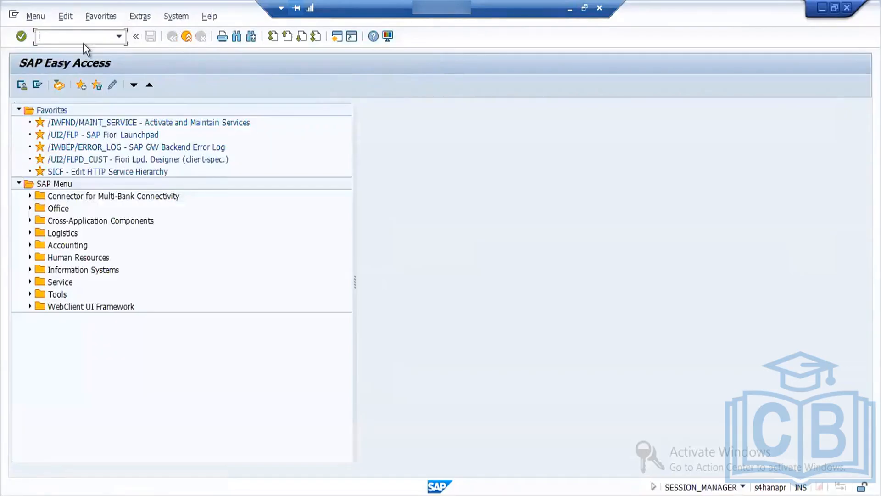
# Step: Open transaction MMPV and enter FORD as both the from and to company code
pyautogui.write('MMPV')
pyautogui.press('Return')
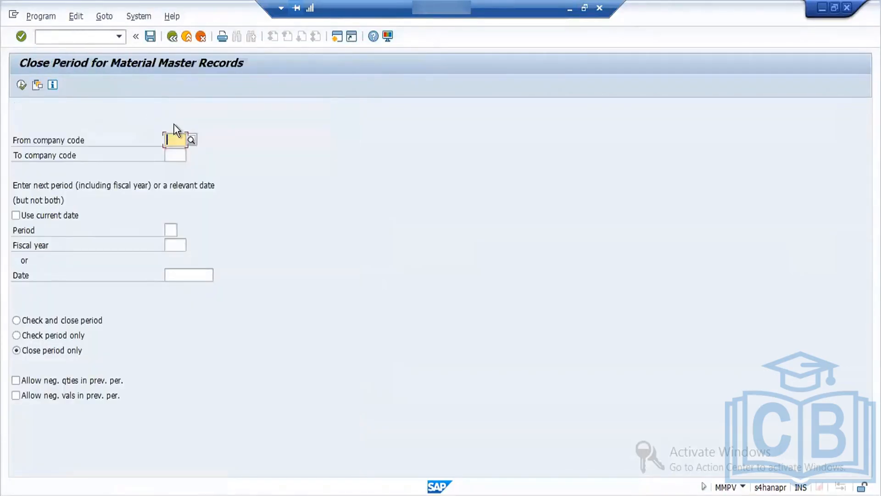
pyautogui.write('FORD')
pyautogui.press('Tab')
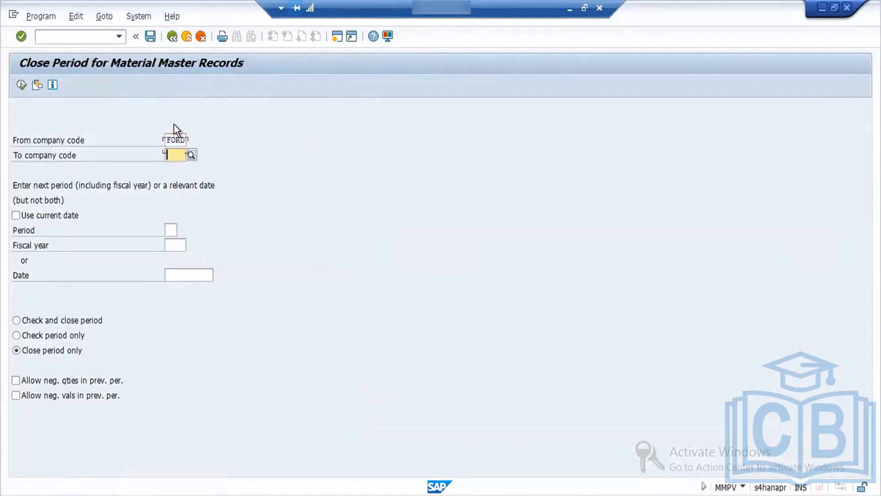
pyautogui.write('FORD')
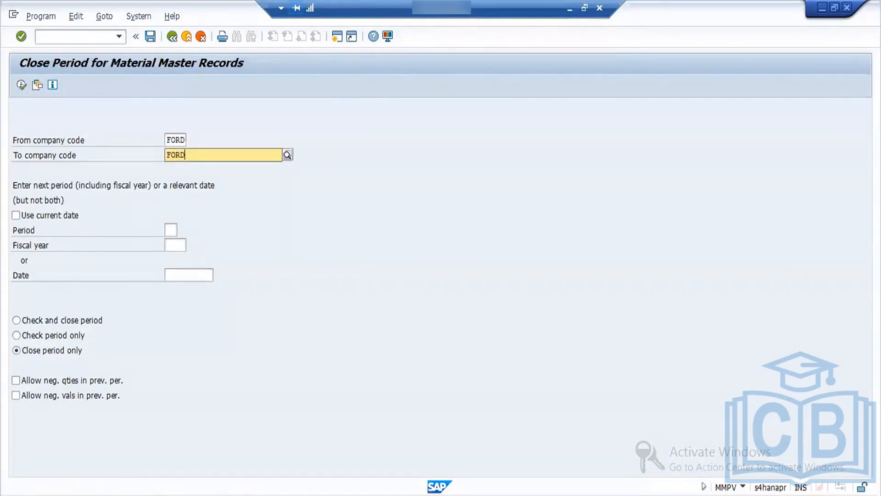
pyautogui.press('Tab')
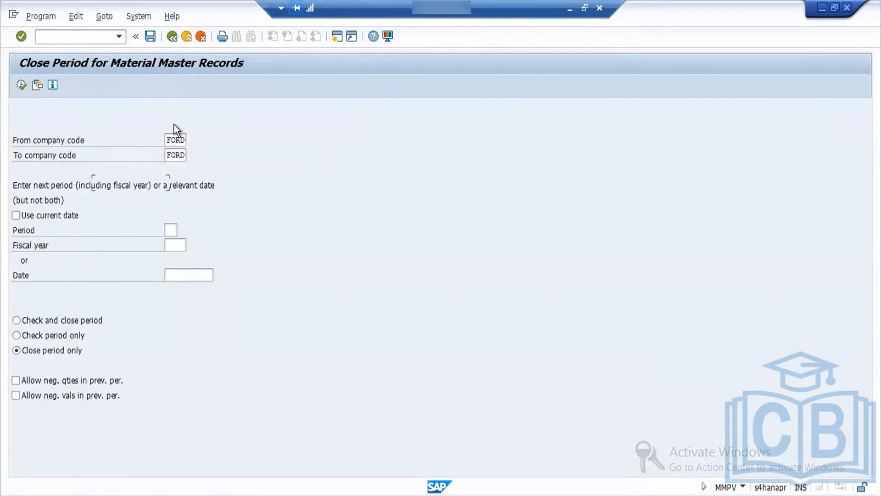
# Step: Set period 09 and fiscal year 2022, choose Check and close period, and execute the period closing
pyautogui.click(174, 229)
pyautogui.write('09')
pyautogui.click(176, 246)
pyautogui.write('2022')
pyautogui.click(81, 321)
pyautogui.click(22, 85)
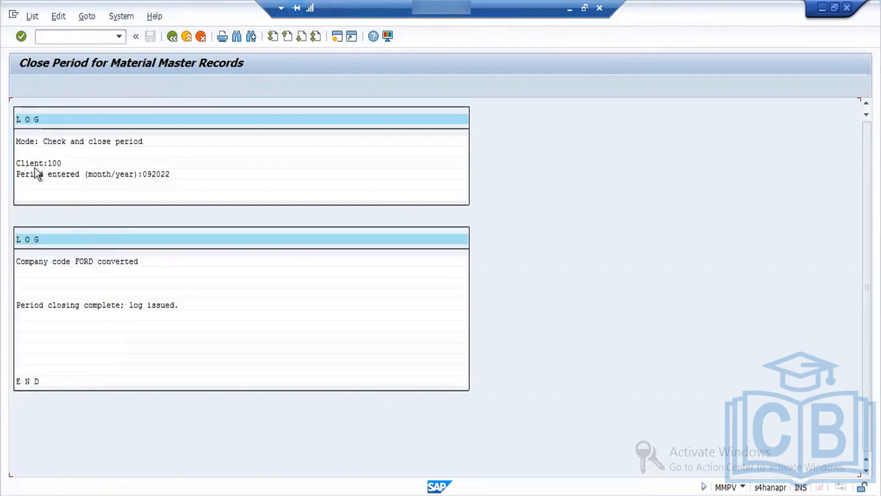
pyautogui.click(176, 38)
# Step: Run OMSY again, locate company code FORD and verify its current period and fiscal year
pyautogui.click(64, 37)
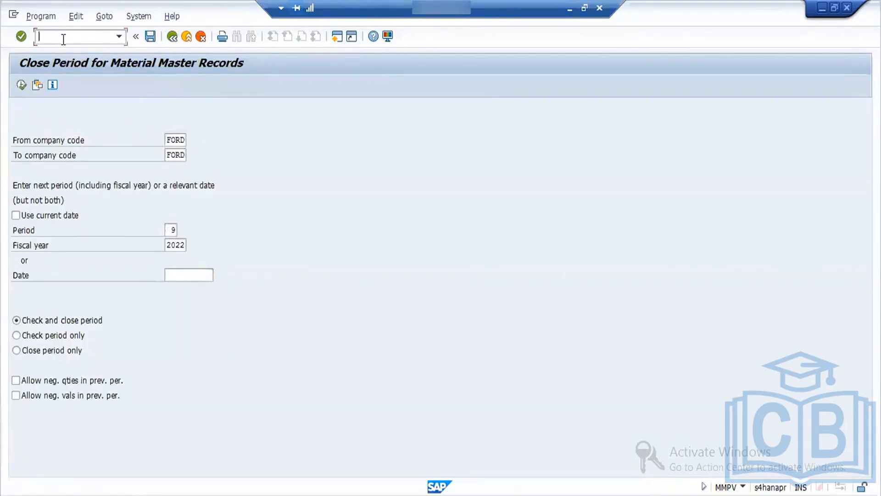
pyautogui.write('/NO')
pyautogui.write('MPV')
pyautogui.press('Return')
pyautogui.click(145, 349)
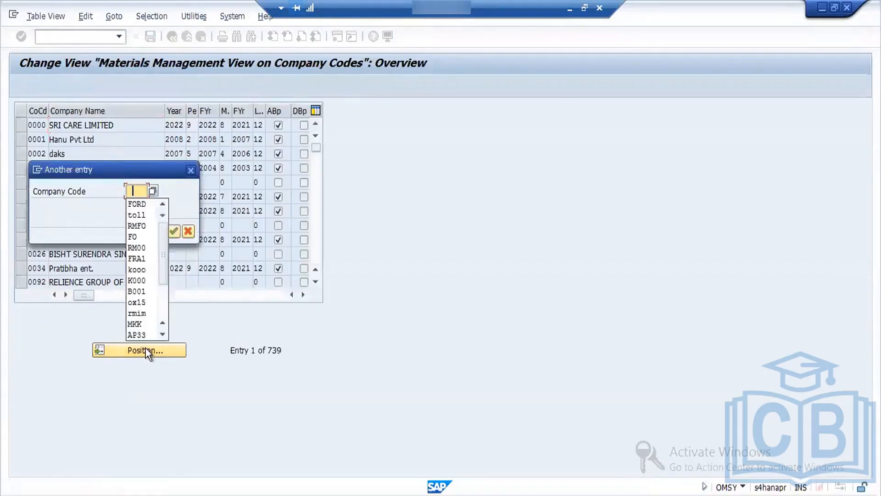
pyautogui.press('Down')
pyautogui.press('Return')
pyautogui.press('Return')
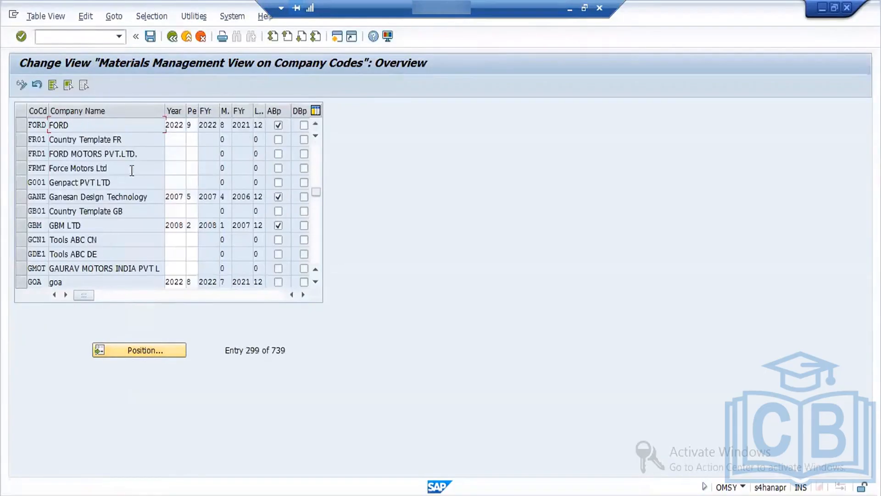
pyautogui.click(180, 124)
pyautogui.scroll(9, 259, 233)
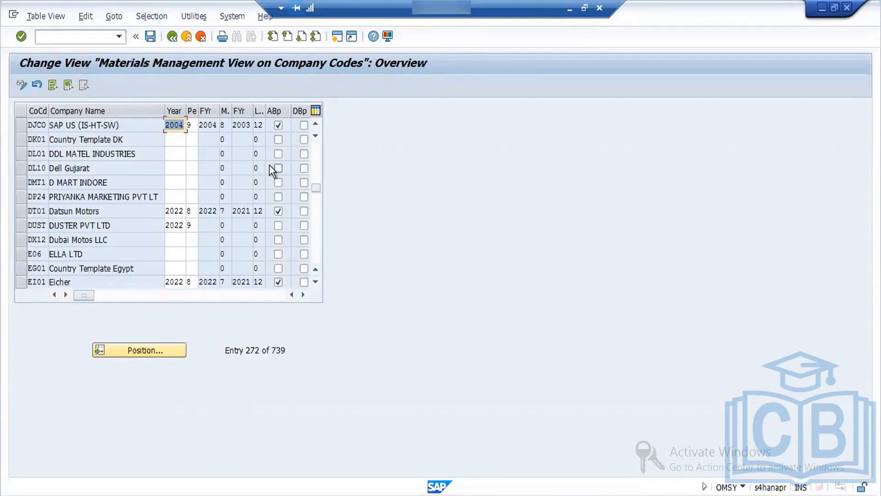
pyautogui.click(174, 39)
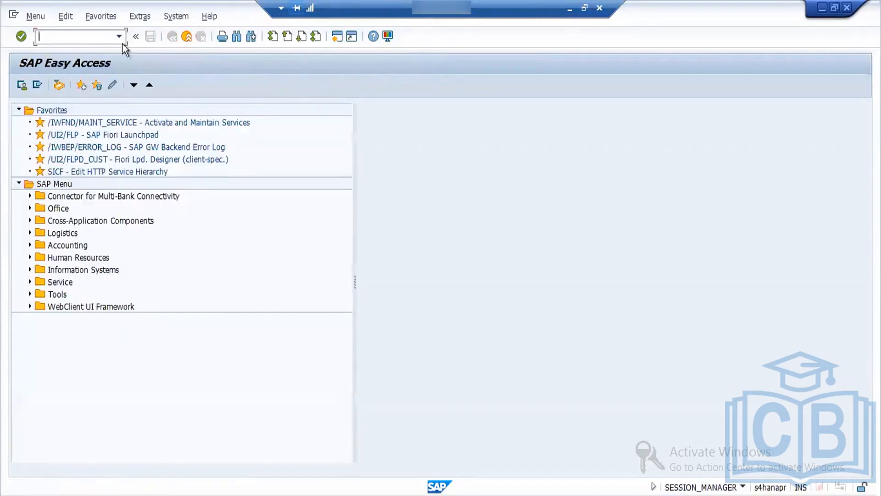
# Step: Switch to the session with the goods receipt and check the document again
pyautogui.click(159, 494)
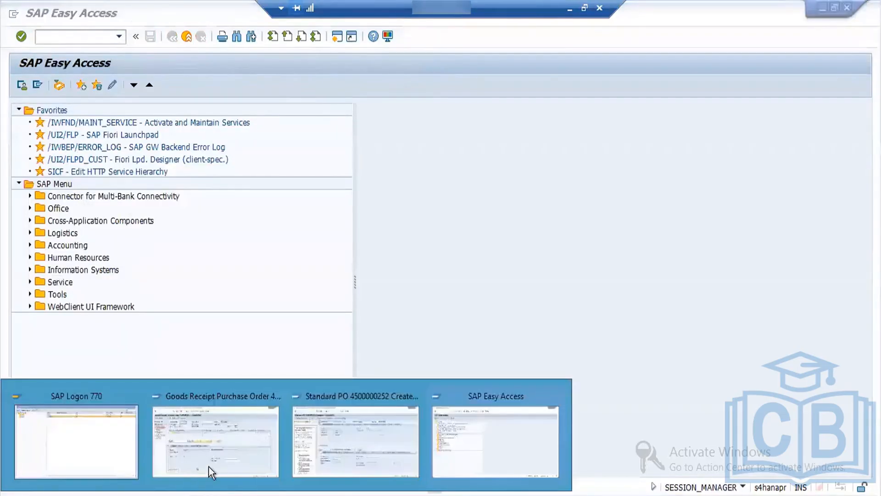
pyautogui.click(247, 422)
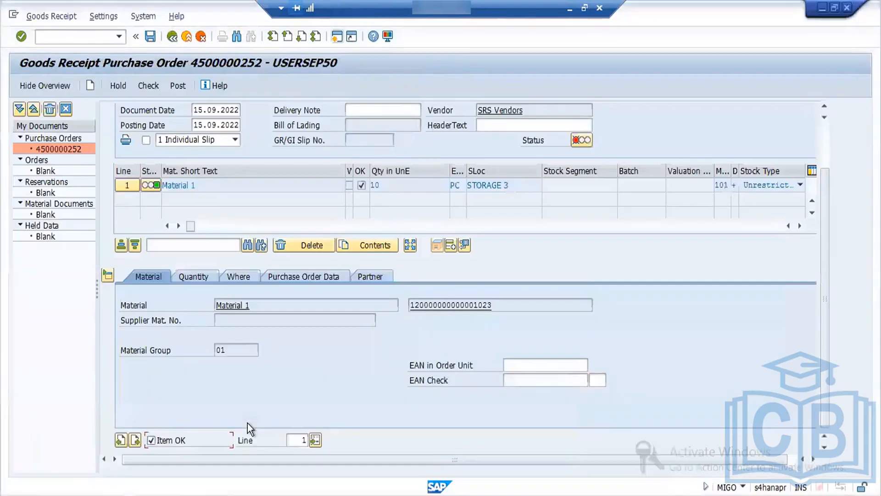
pyautogui.click(148, 87)
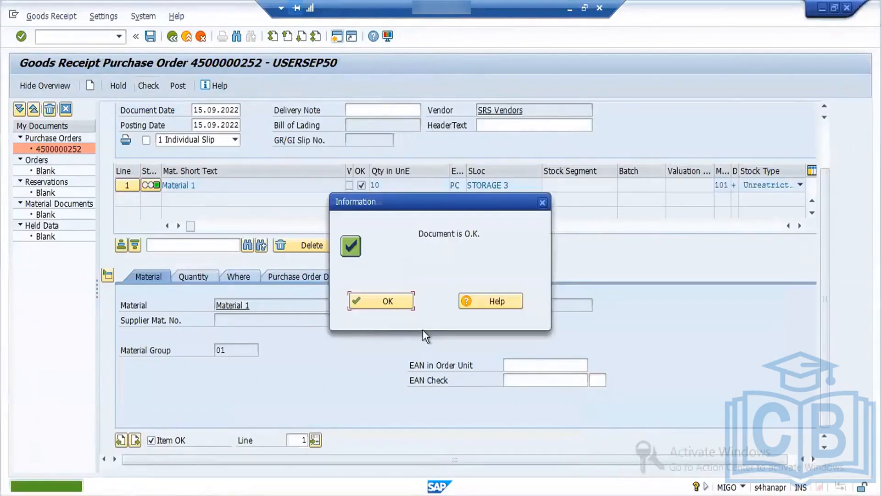
# Step: Copy the material number from the goods receipt item and run transaction MMBE in a new session
pyautogui.click(393, 304)
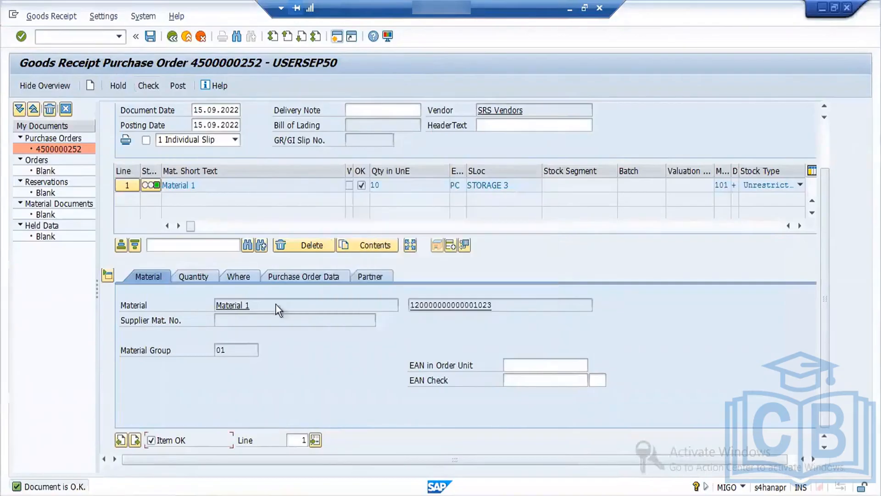
pyautogui.moveTo(496, 304); pyautogui.dragTo(398, 304)
pyautogui.hotkey('ctrl', 'c')
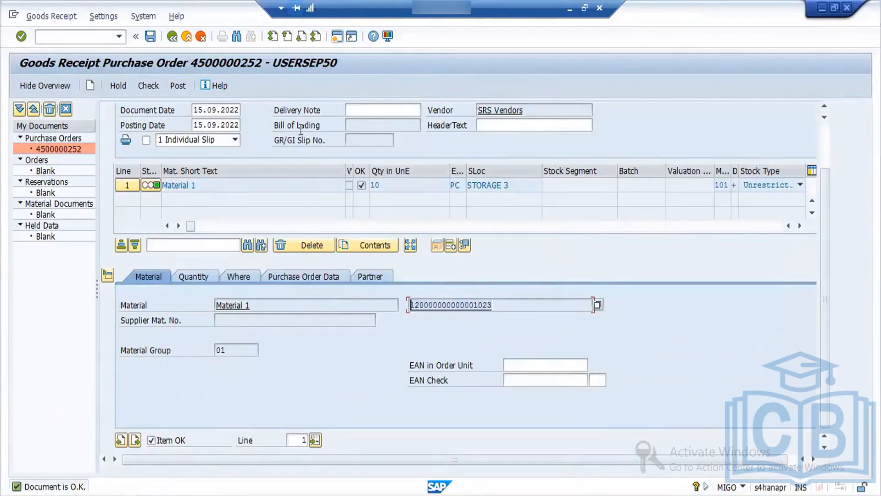
pyautogui.click(337, 37)
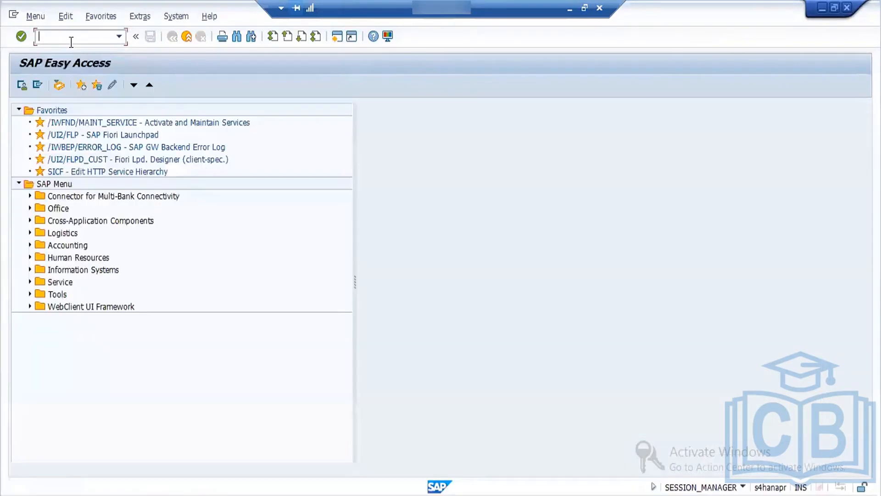
pyautogui.write('mmbe')
pyautogui.press('Return')
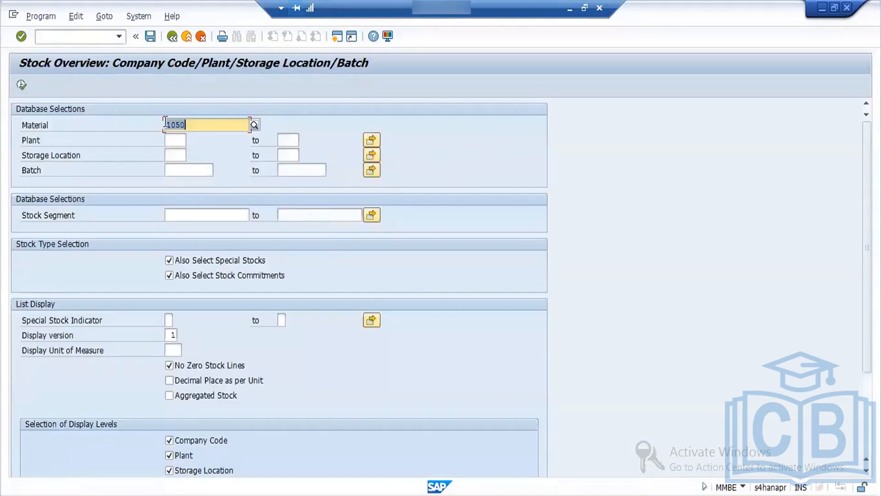
# Step: Run the stock overview for the copied material number in plant FORD and examine the unrestricted-use and quality inspection stock columns
pyautogui.hotkey('ctrl', 'v')
pyautogui.click(179, 138)
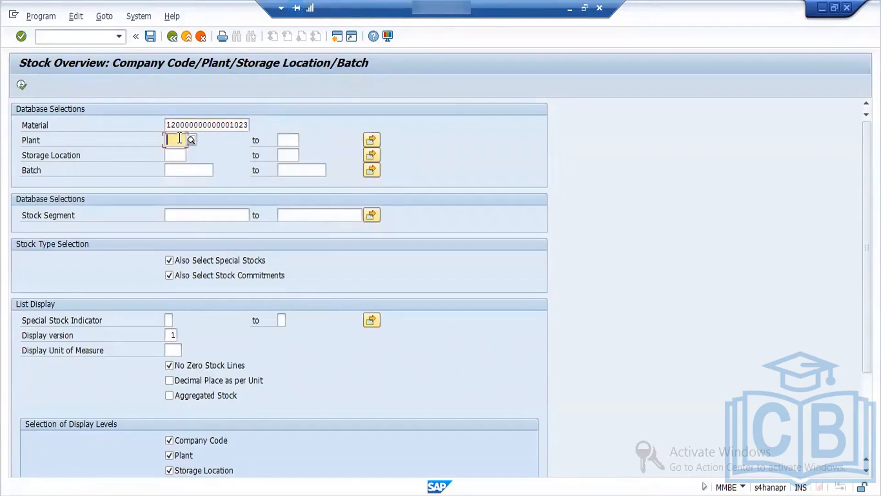
pyautogui.write('FORD')
pyautogui.doubleClick(177, 139)
pyautogui.click(23, 84)
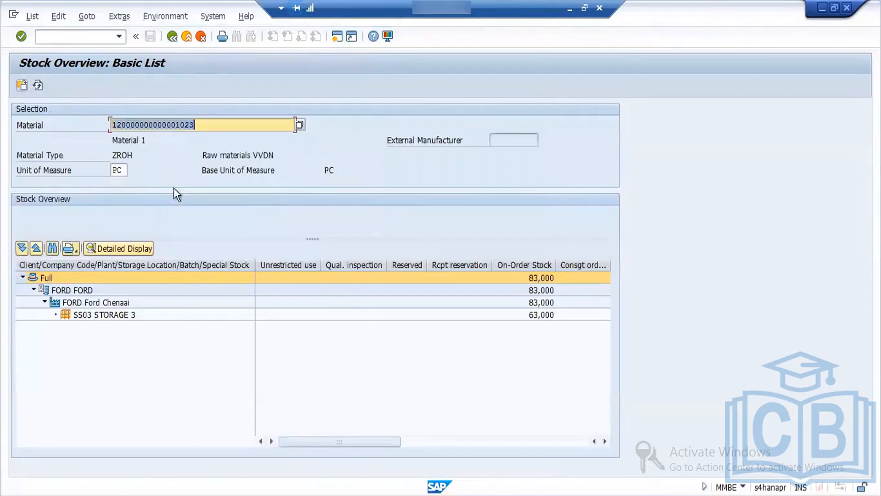
pyautogui.click(299, 265)
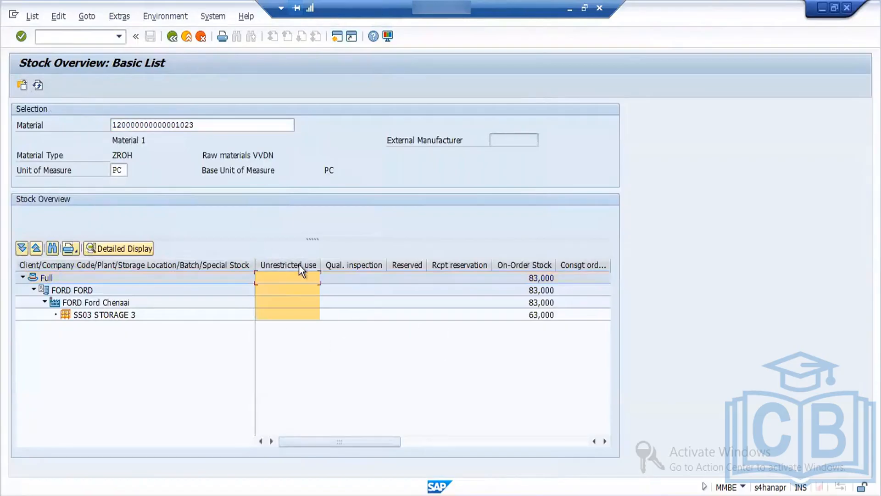
pyautogui.click(337, 265)
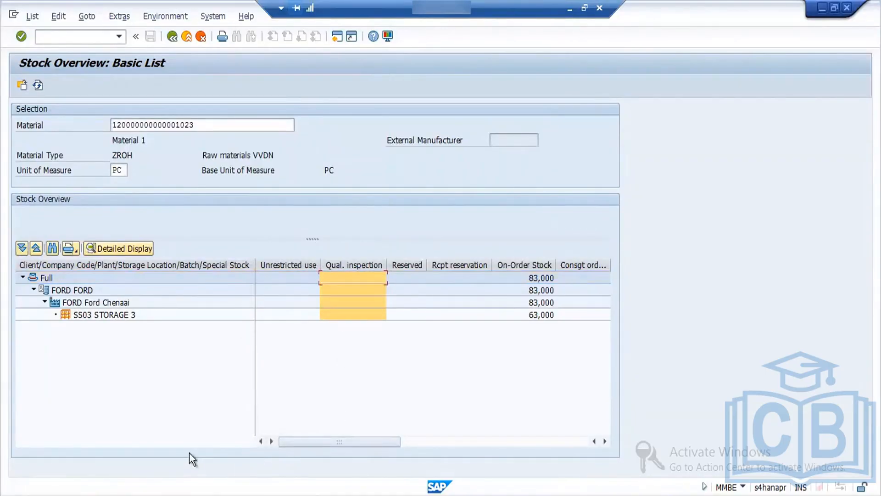
# Step: Switch to the SAP MM notes in Word and add the line "Stock type --UR -Qty ---Blk" below the Inventory Management heading
pyautogui.click(569, 8)
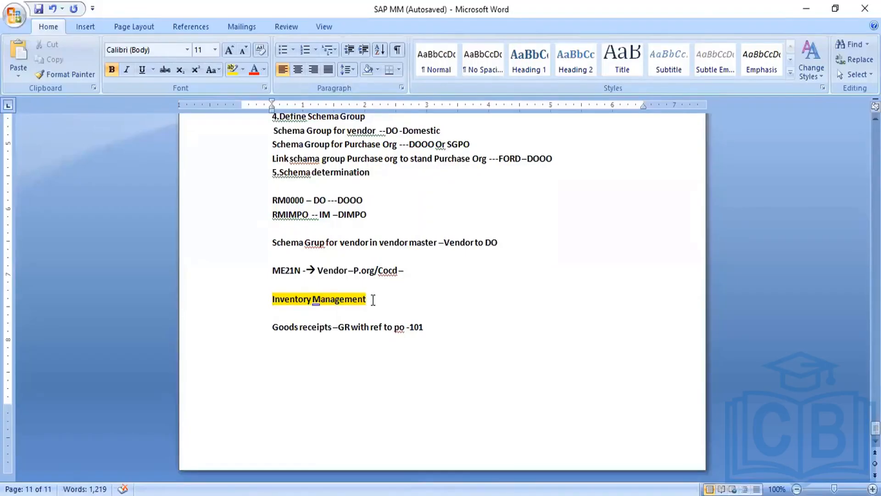
pyautogui.click(373, 300)
pyautogui.press('Return')
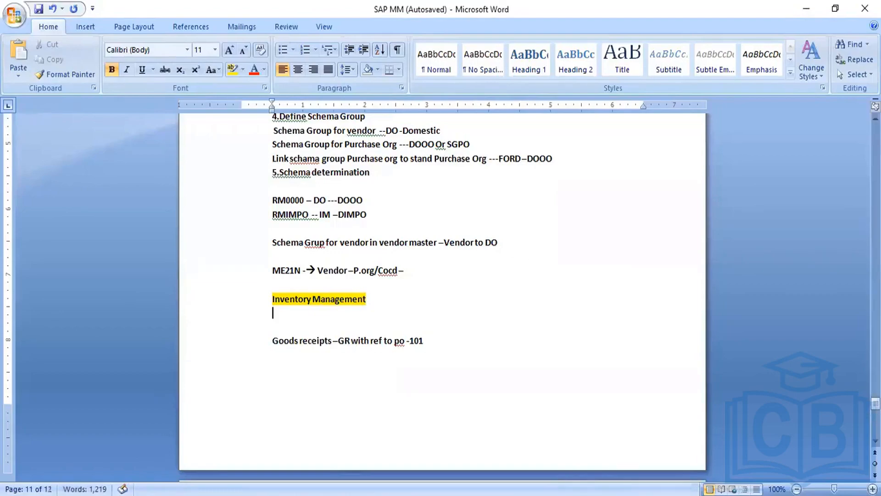
pyautogui.press('Return')
pyautogui.write('St')
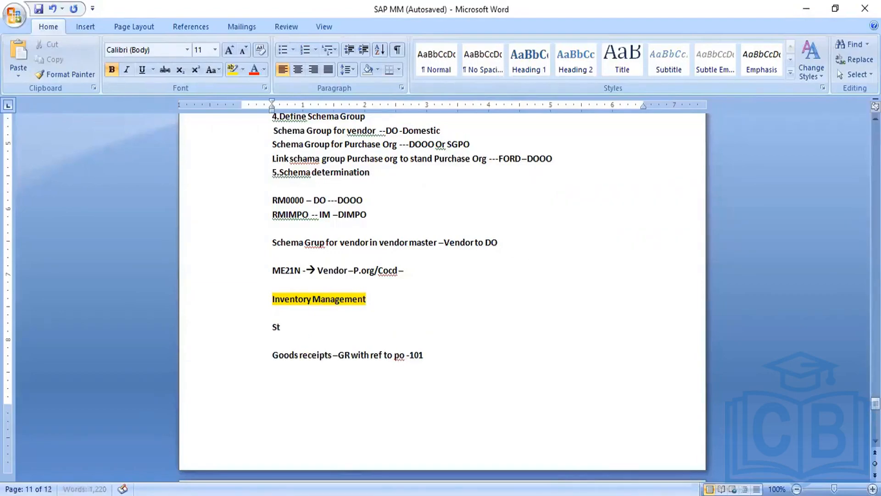
pyautogui.write('ock type --')
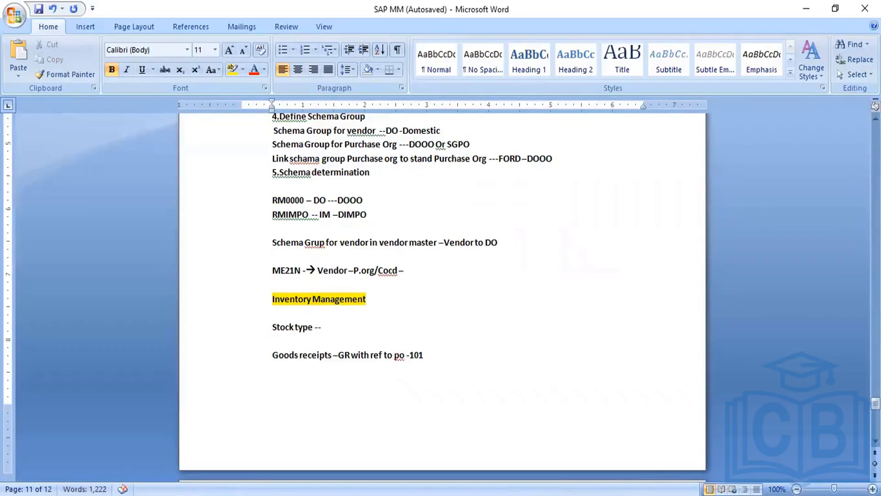
pyautogui.write('UR -Qty ---B')
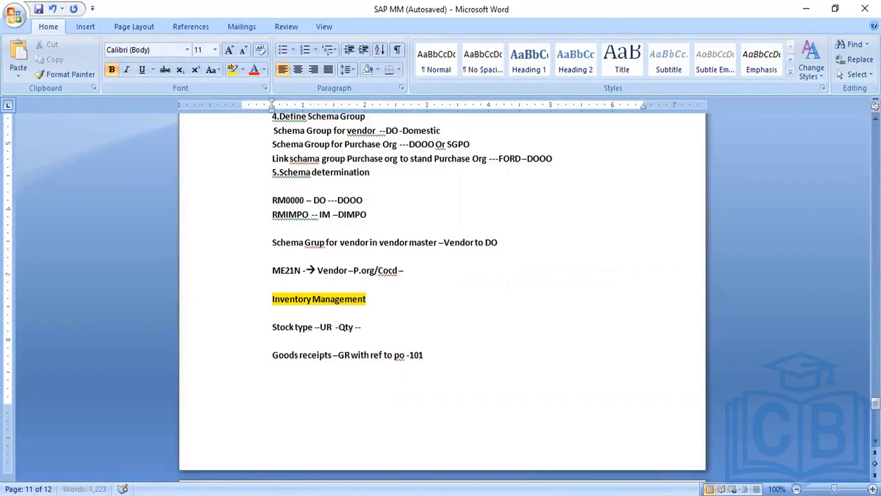
pyautogui.write('lk')
# Step: Return to the SAP stock overview and examine the unrestricted-use stock column
pyautogui.hotkey('alt', 'Tab')
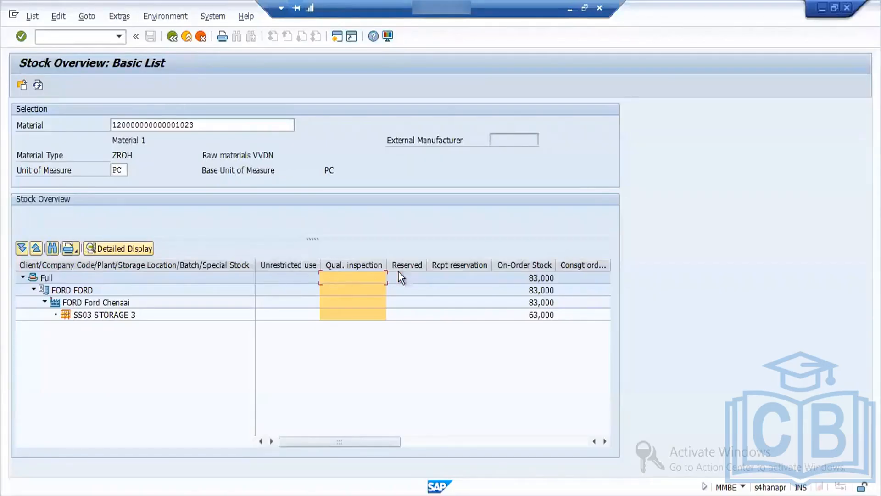
pyautogui.click(288, 265)
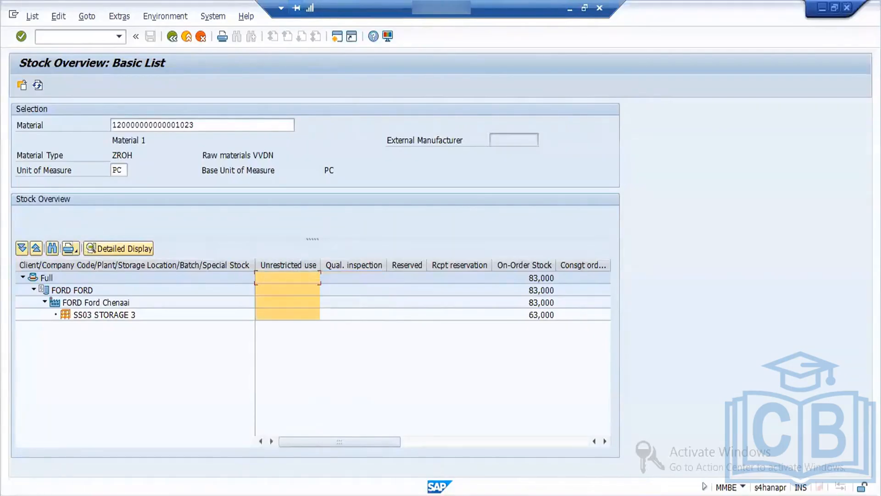
# Step: Switch to the goods receipt session, check the document, try to post it and close the message log
pyautogui.moveTo(240, 461)
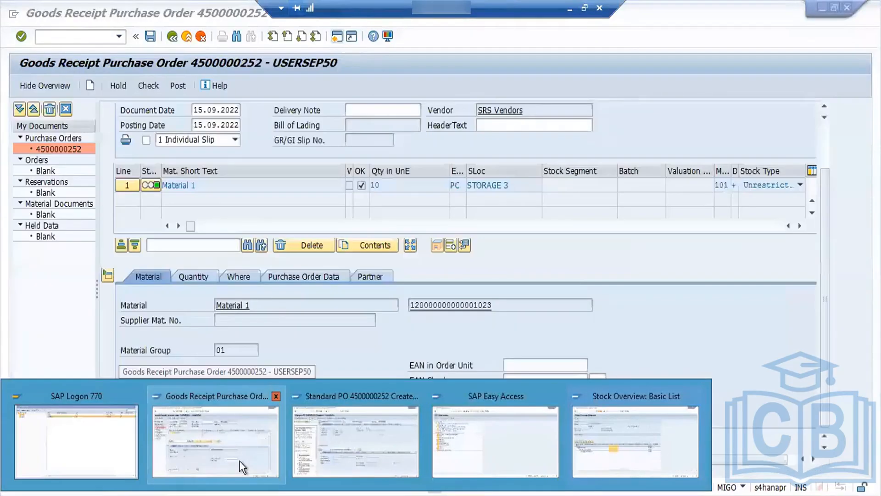
pyautogui.click(220, 420)
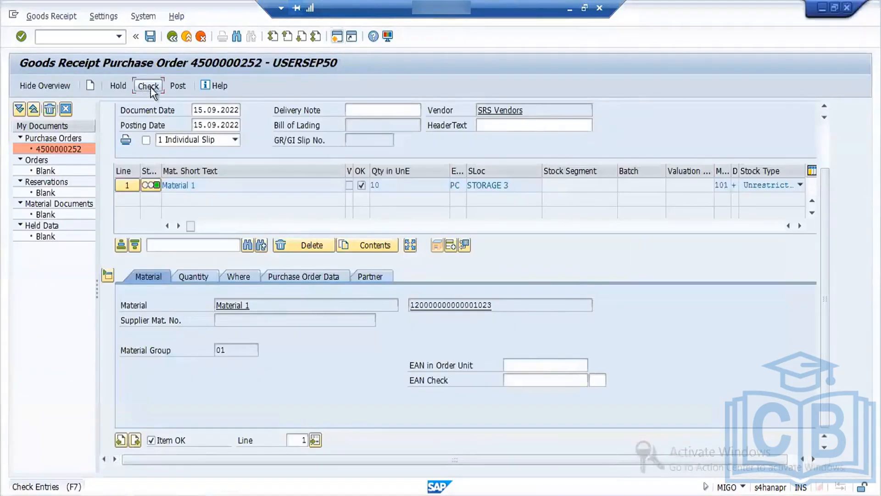
pyautogui.click(150, 86)
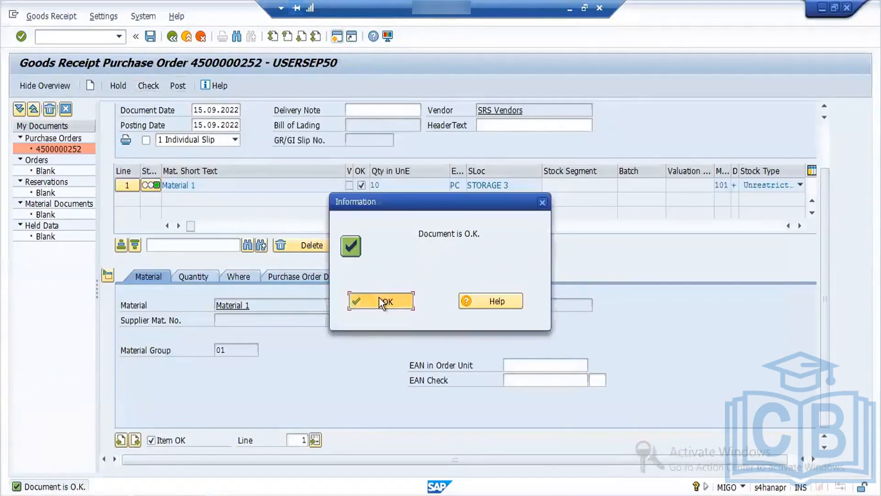
pyautogui.click(381, 302)
pyautogui.click(178, 87)
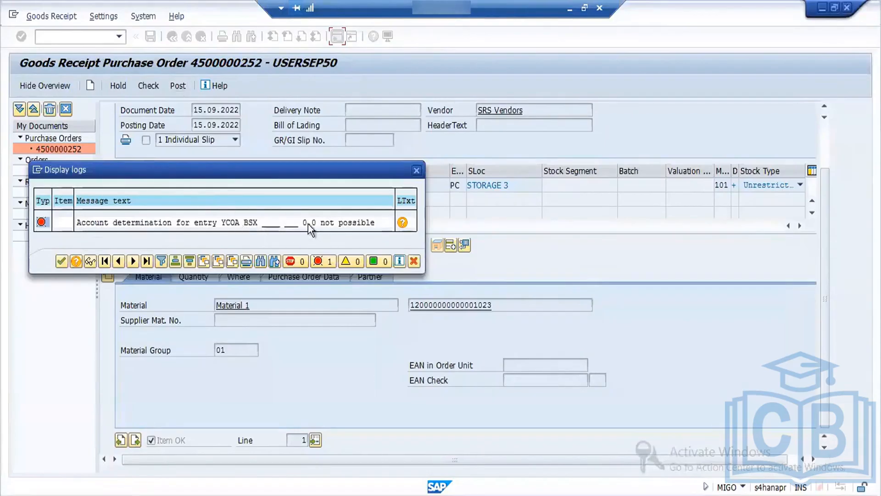
pyautogui.click(414, 261)
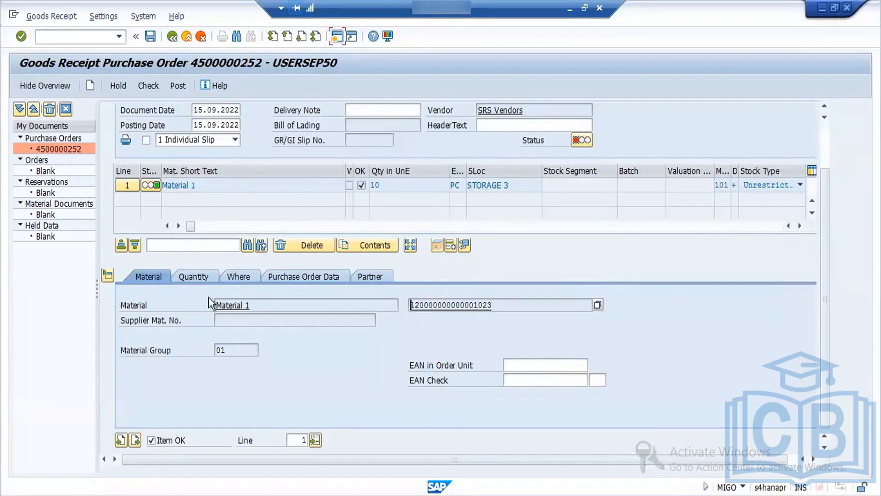
# Step: Display the item's material master, examine the valuation class in the Accounting 1 view and return to the goods receipt
pyautogui.doubleClick(231, 305)
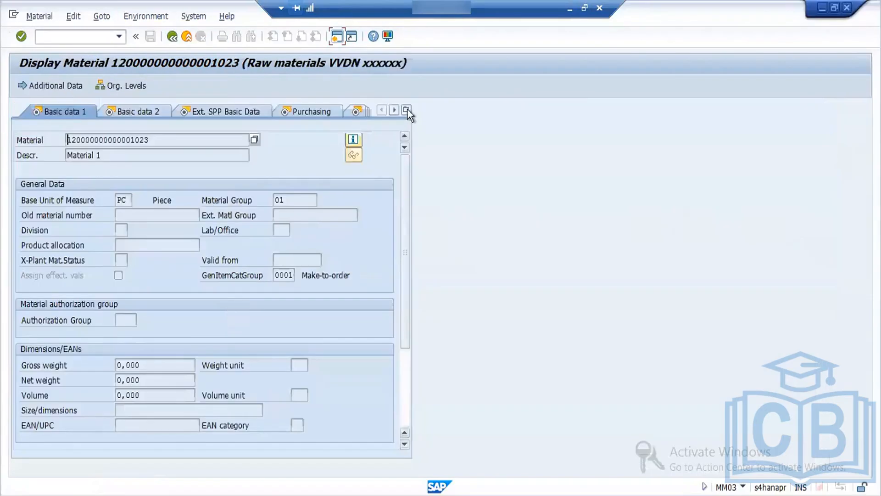
pyautogui.click(407, 110)
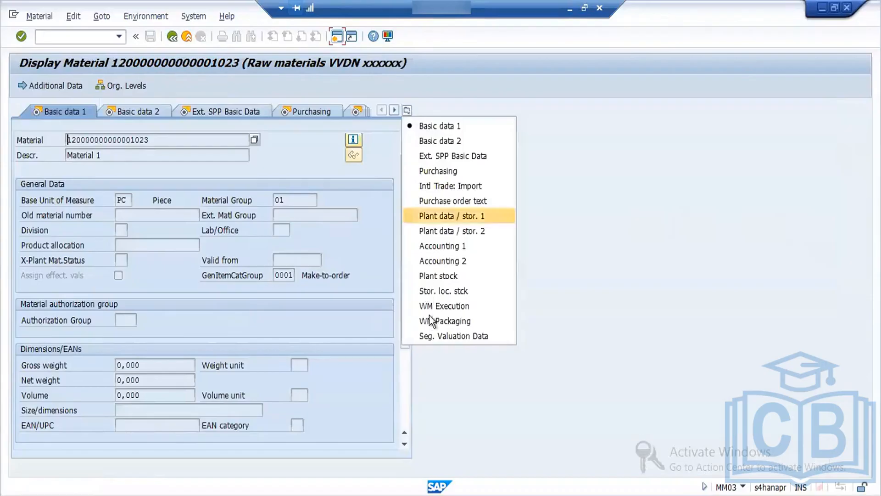
pyautogui.click(442, 245)
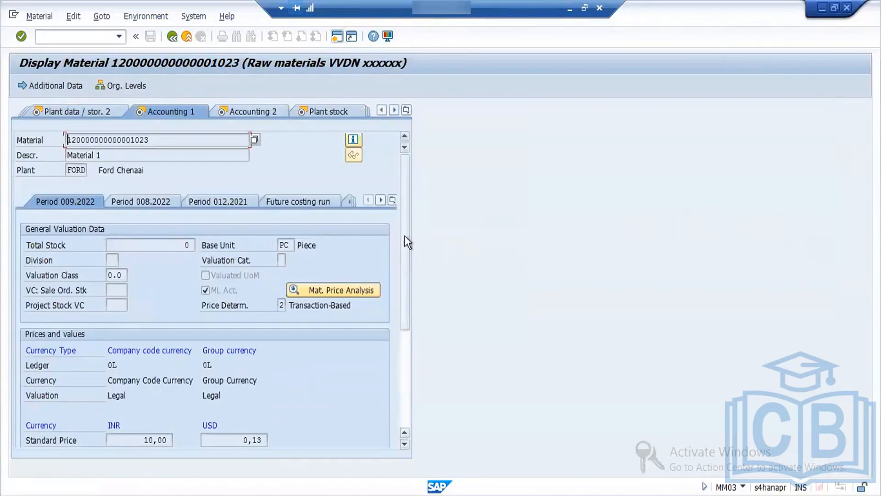
pyautogui.moveTo(405, 233); pyautogui.dragTo(407, 282)
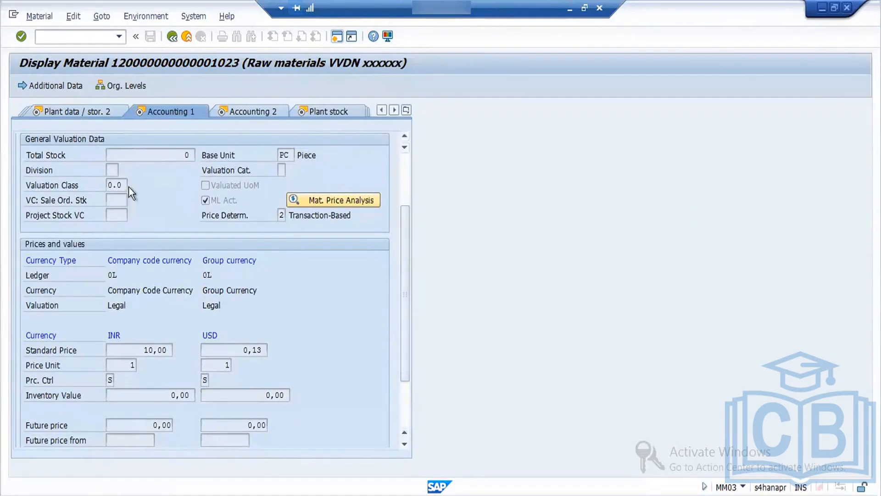
pyautogui.moveTo(124, 186); pyautogui.dragTo(90, 186)
pyautogui.click(172, 36)
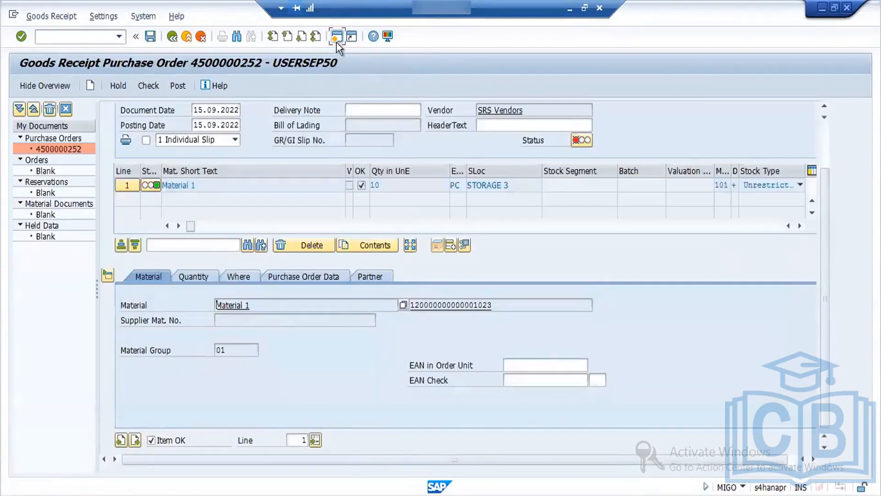
# Step: Check the goods receipt and try to post it again, reading the long text of the logged account determination message
pyautogui.click(150, 87)
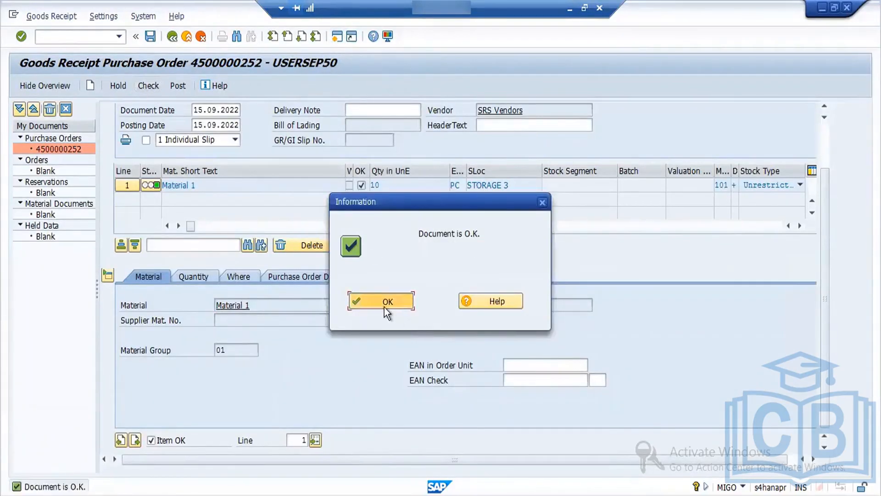
pyautogui.click(384, 307)
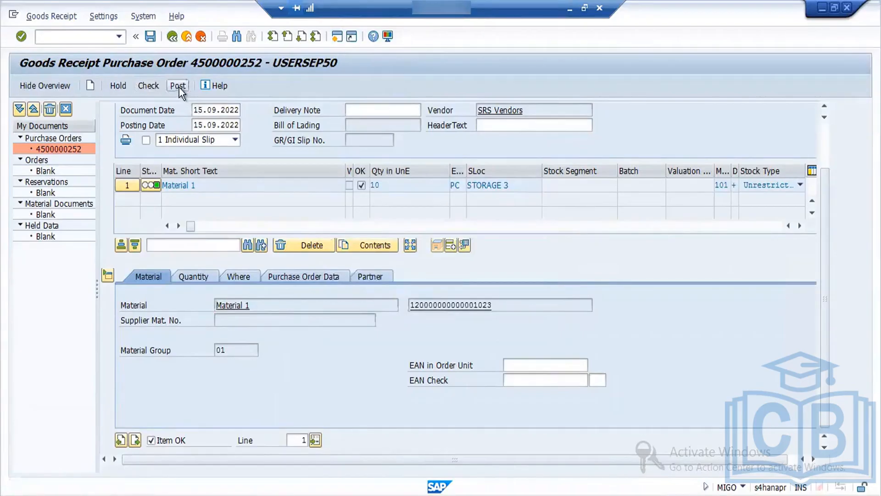
pyautogui.click(179, 87)
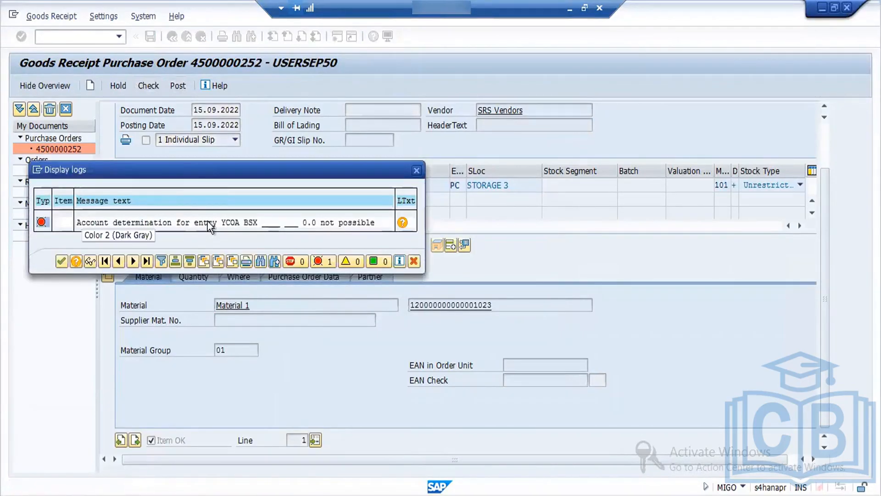
pyautogui.doubleClick(207, 221)
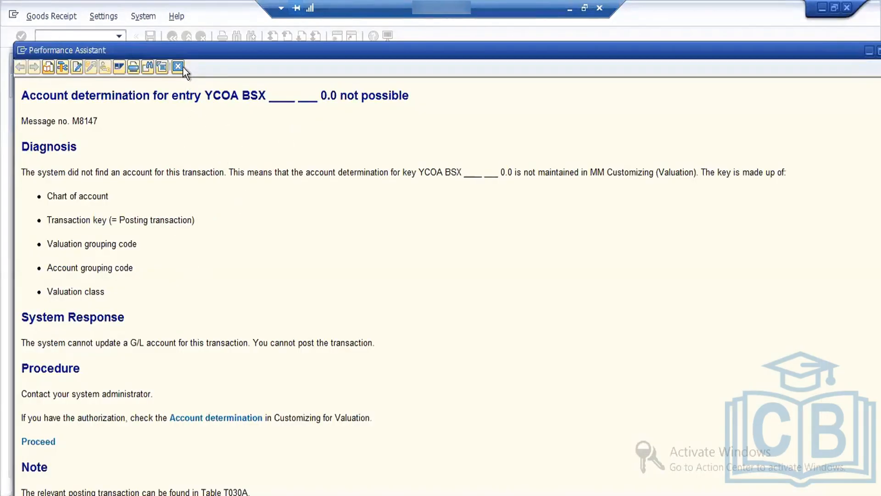
pyautogui.click(179, 67)
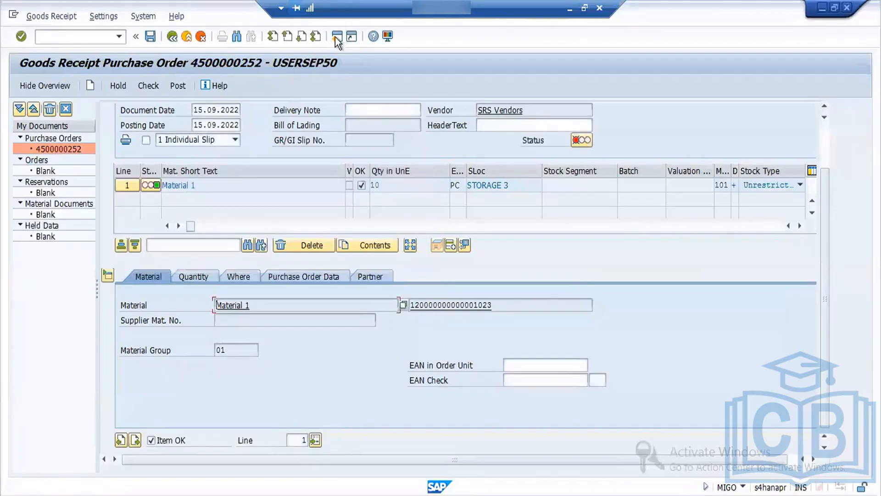
# Step: Run transaction OBYC in a new session for the automatic posting configuration
pyautogui.click(337, 37)
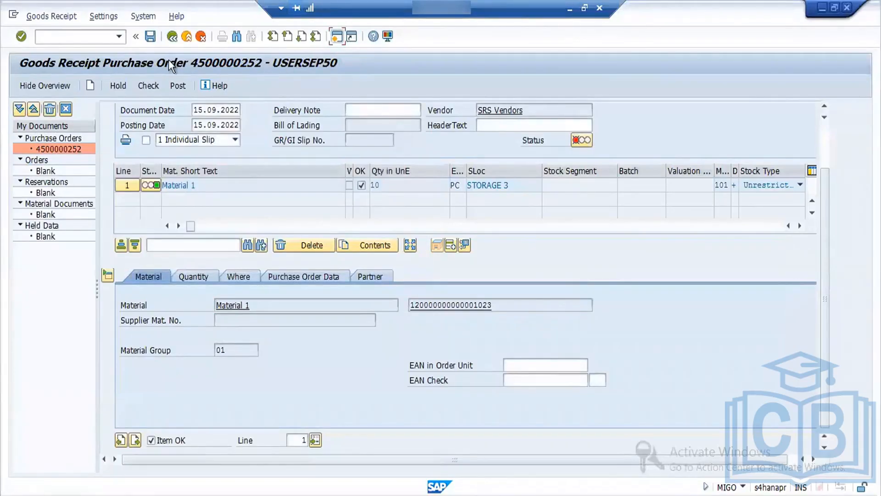
pyautogui.write('o')
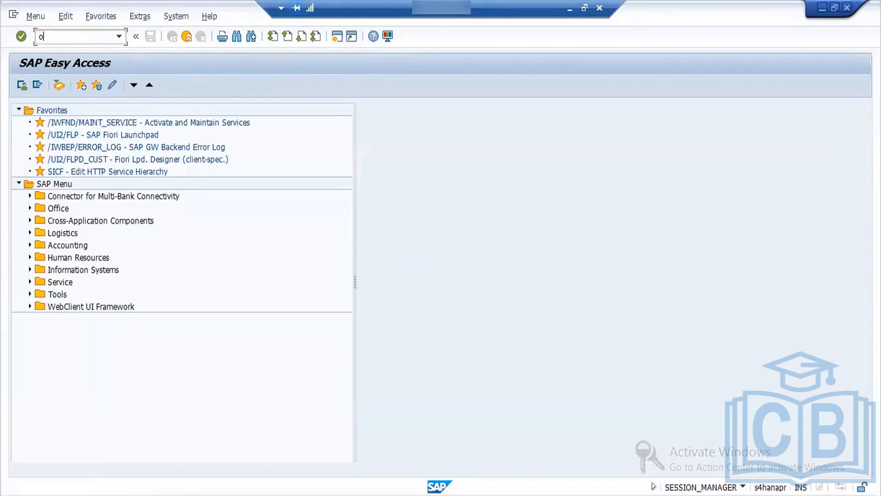
pyautogui.write('byc')
pyautogui.press('Return')
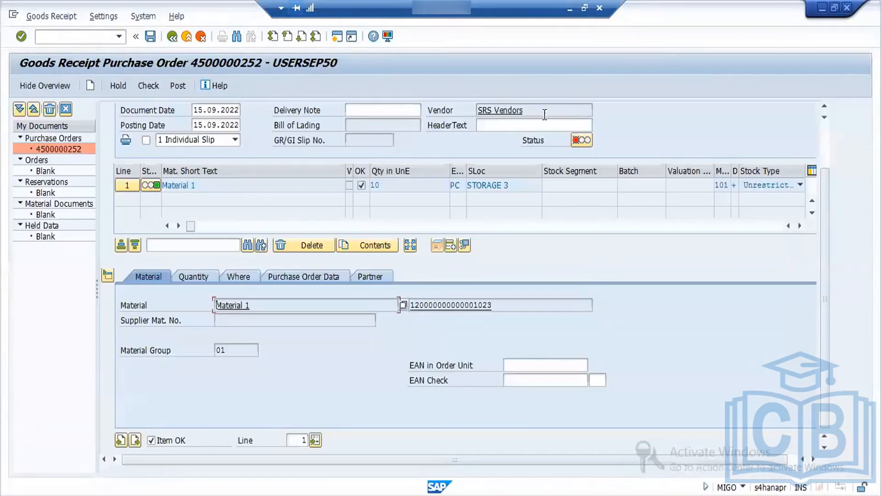
# Step: Open the account assignment of inventory posting transaction BSX for chart of accounts YCOA
pyautogui.click(576, 141)
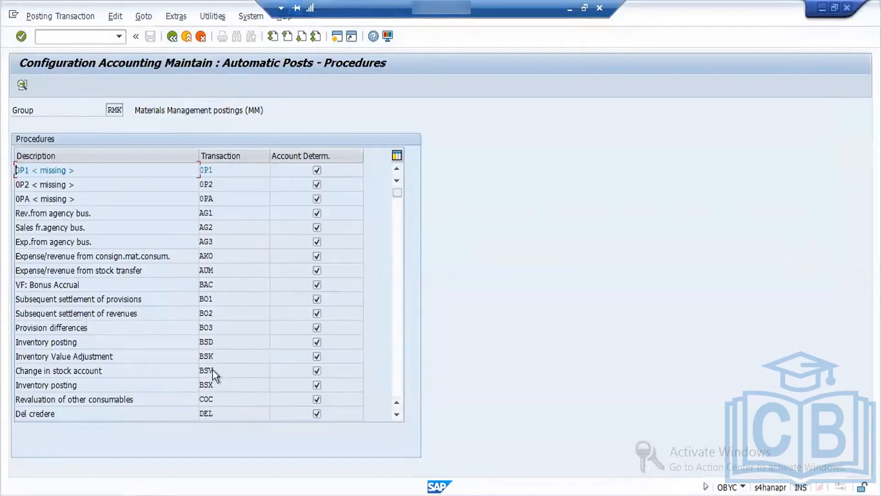
pyautogui.doubleClick(211, 385)
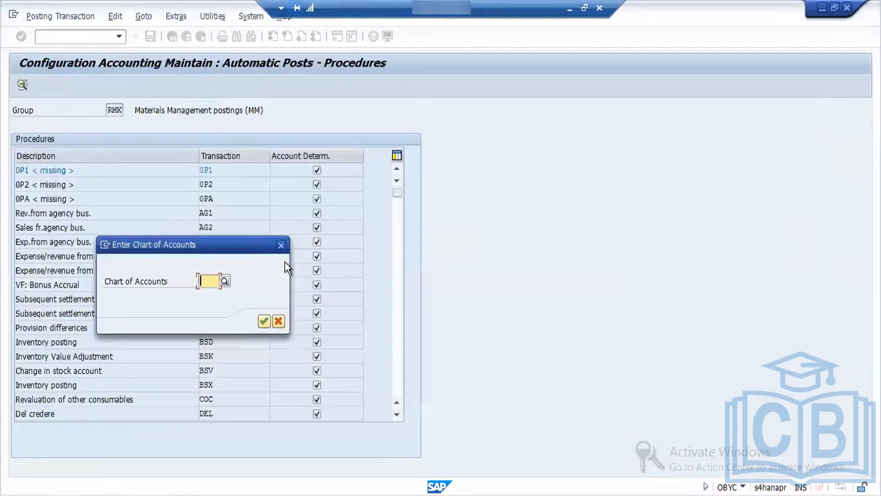
pyautogui.write('y')
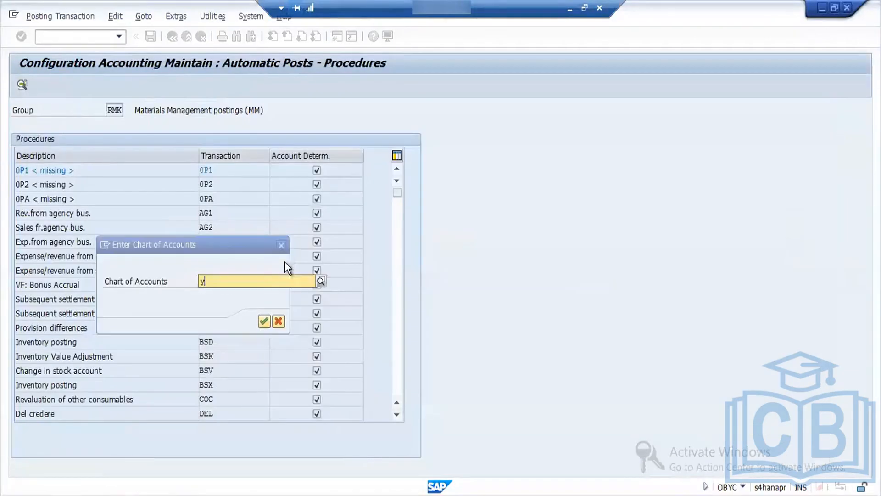
pyautogui.write('coa')
pyautogui.press('Return')
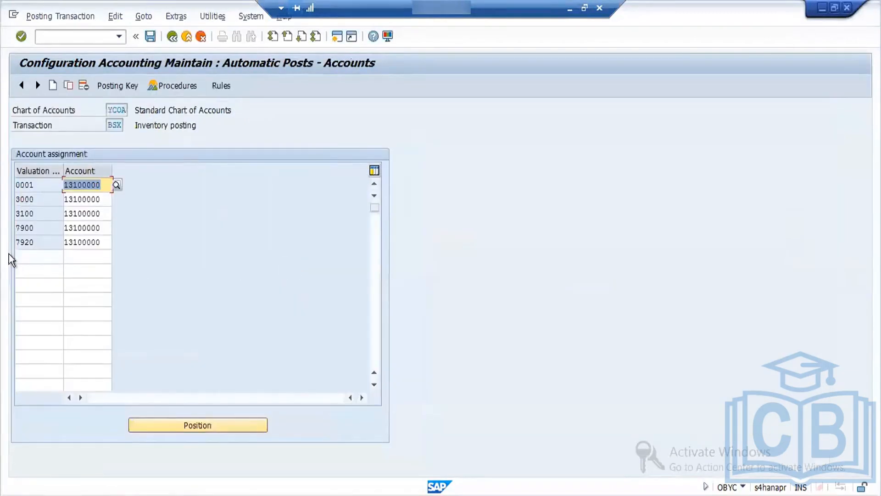
# Step: Add an account assignment row to BSX with valuation class 0.0 and account 13100000
pyautogui.click(41, 251)
pyautogui.write('0,')
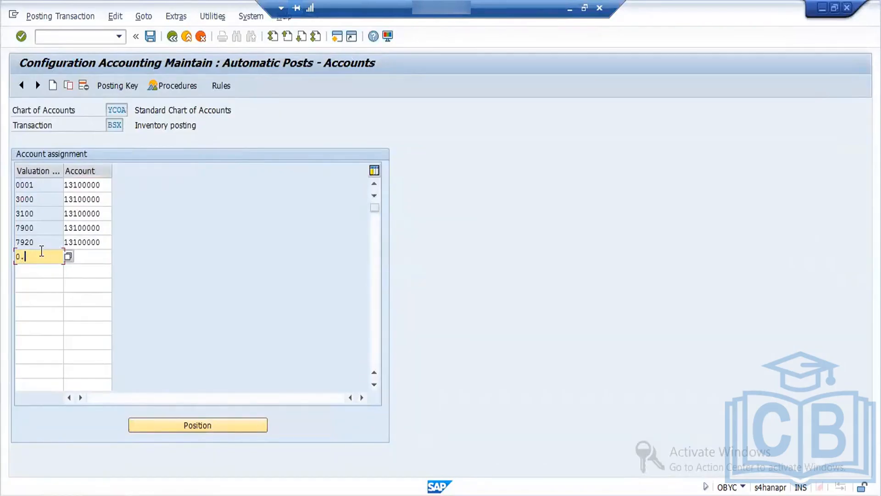
pyautogui.write('0')
pyautogui.press('Return')
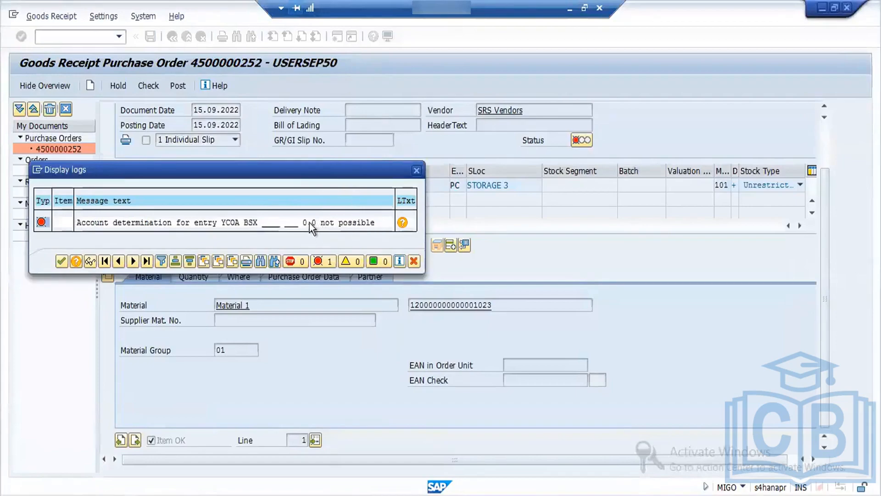
pyautogui.hotkey('alt', 'Tab')
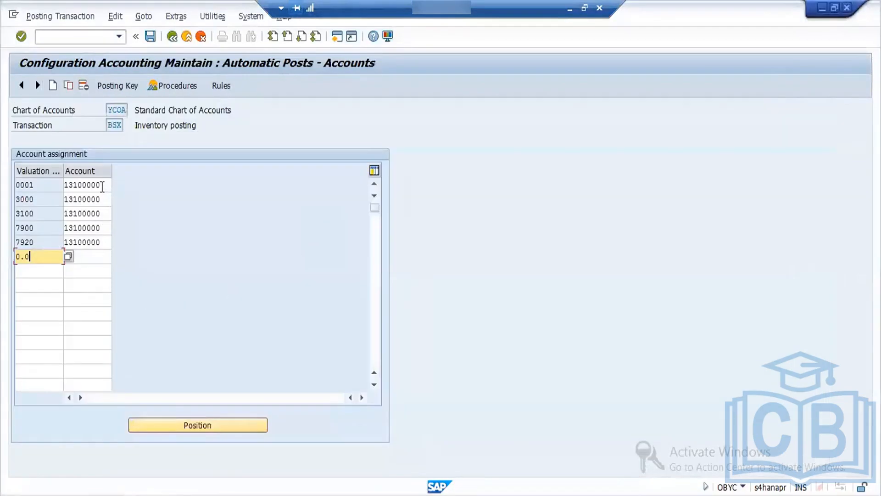
pyautogui.click(105, 185)
pyautogui.hotkey('ctrl', 'c')
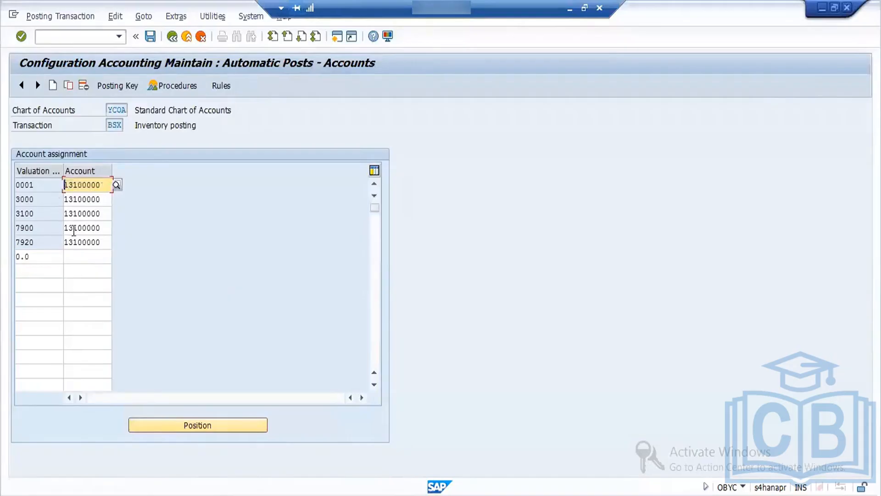
pyautogui.click(76, 257)
pyautogui.hotkey('ctrl', 'v')
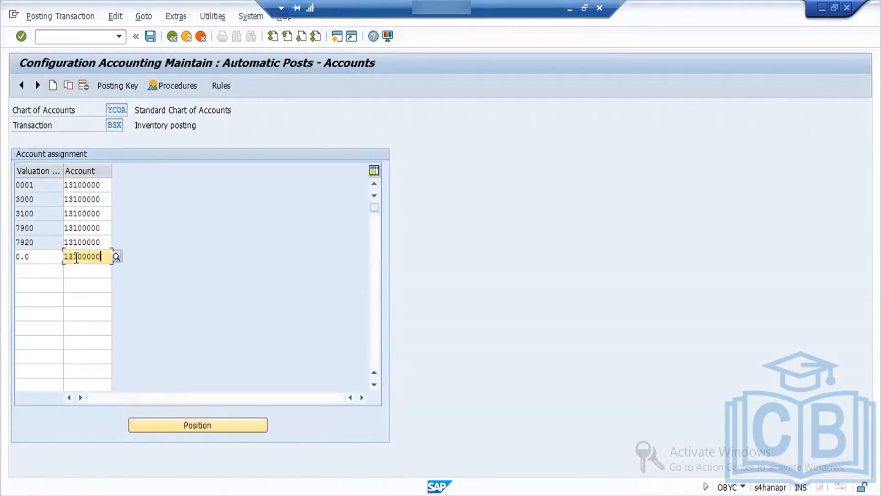
pyautogui.press('Return')
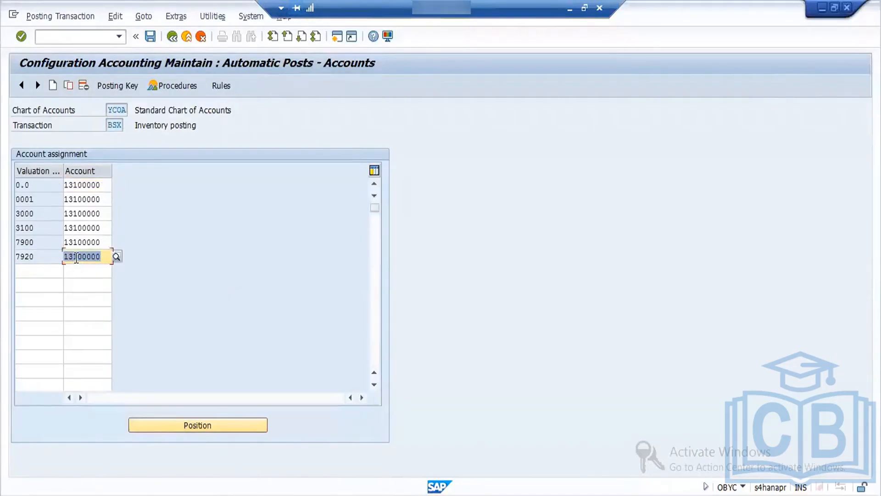
# Step: Save the BSX account assignment in a new customizing request described as "MM:OBYC Config"
pyautogui.click(151, 36)
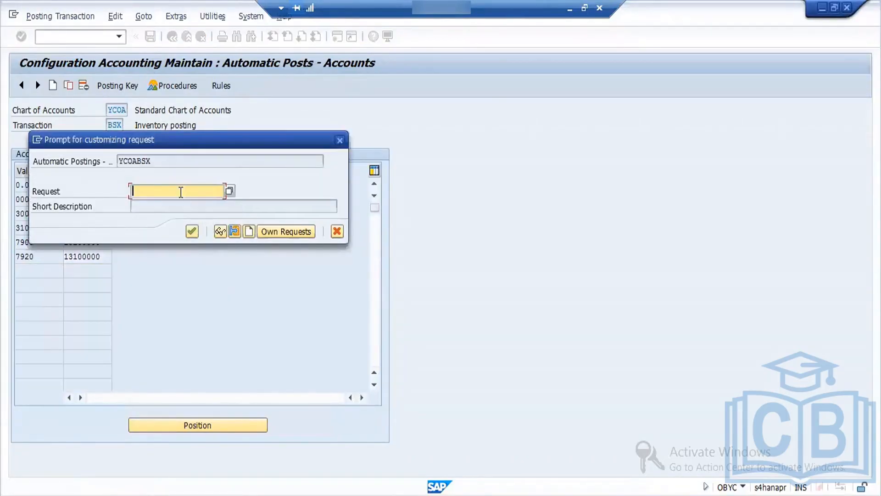
pyautogui.click(249, 232)
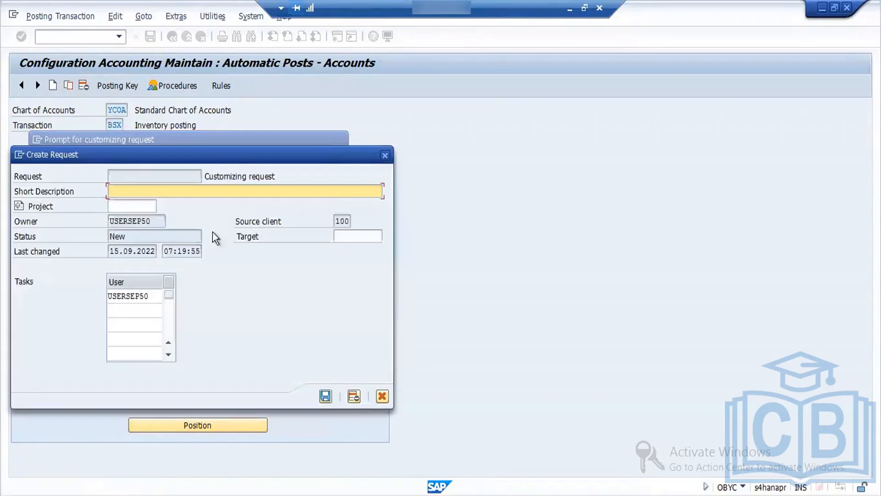
pyautogui.write('MM:OBYC Config')
pyautogui.click(326, 395)
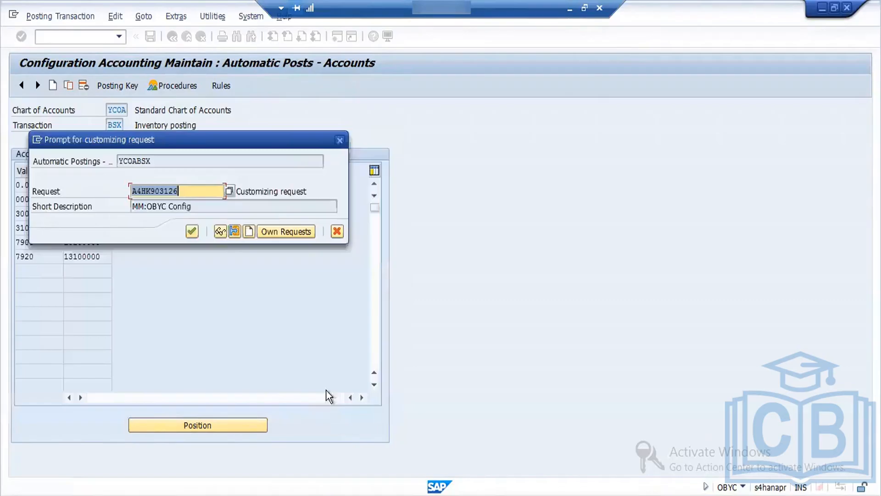
pyautogui.click(192, 231)
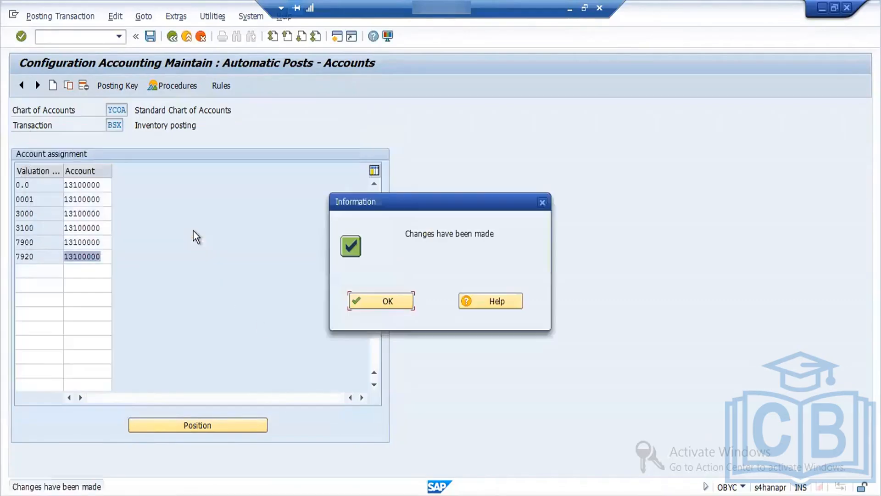
pyautogui.click(362, 301)
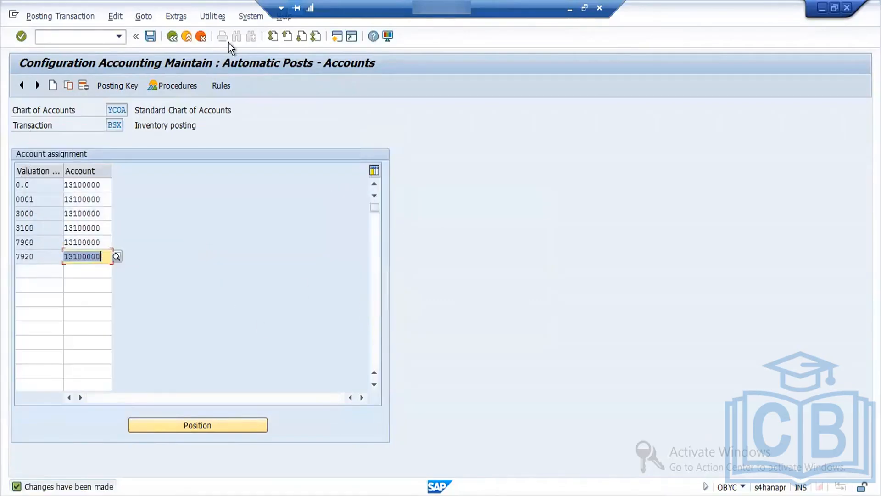
# Step: Return to the goods receipt session, close the message log, check the document and try to post it again
pyautogui.hotkey('alt', 'Tab')
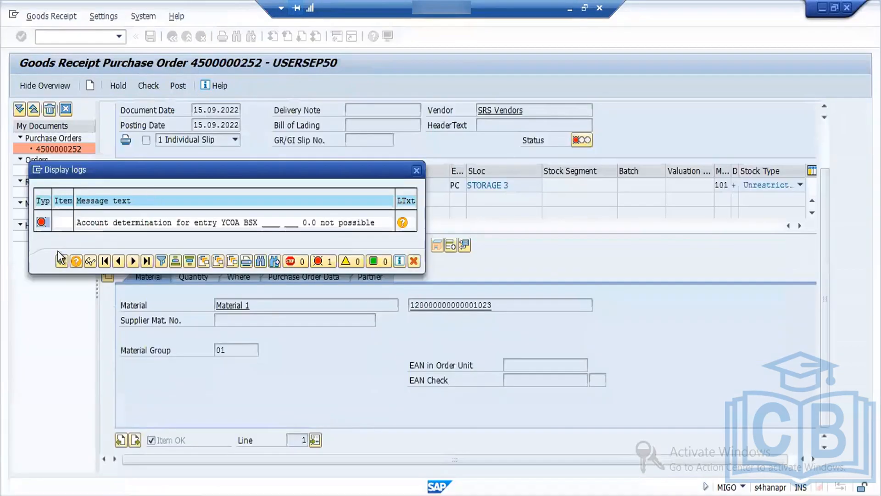
pyautogui.click(60, 262)
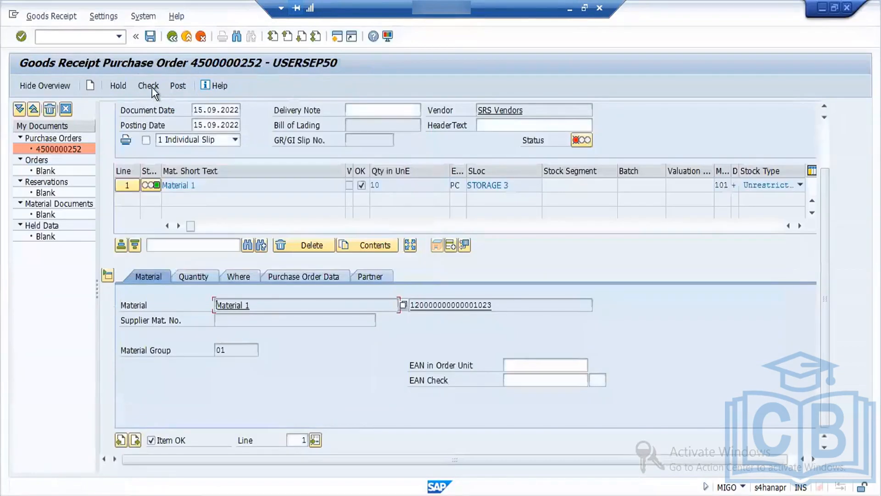
pyautogui.click(153, 89)
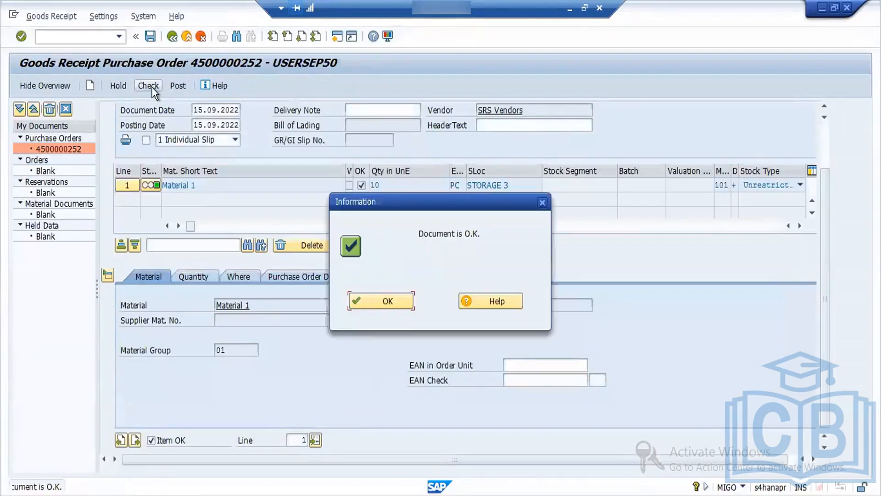
pyautogui.click(387, 302)
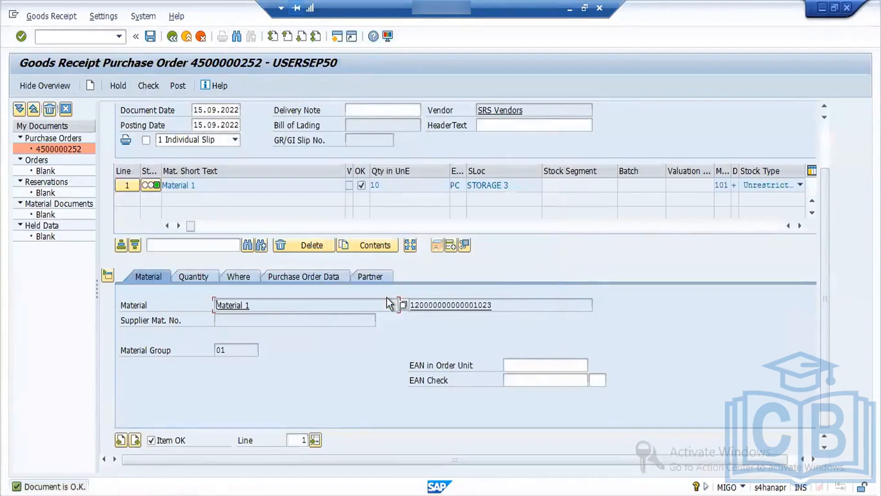
pyautogui.click(177, 85)
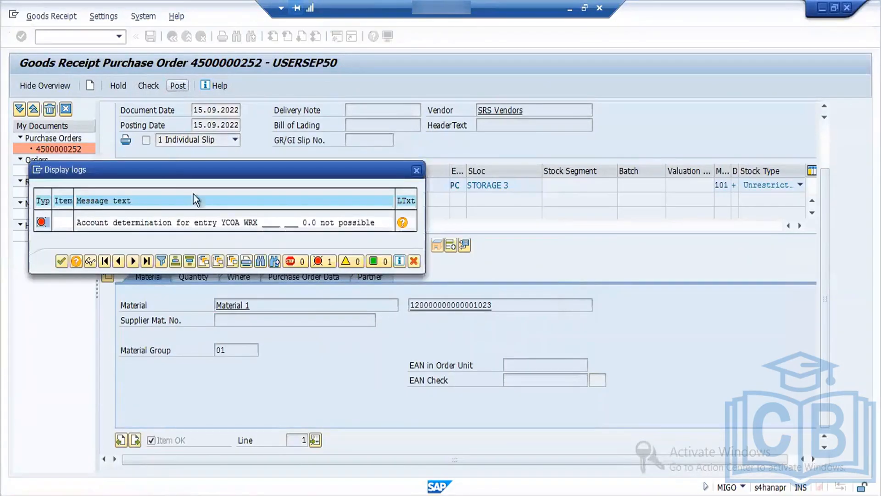
# Step: Switch back to the OBYC session and open the account assignment of GR/IR clearing transaction WRX
pyautogui.hotkey('alt', 'Tab')
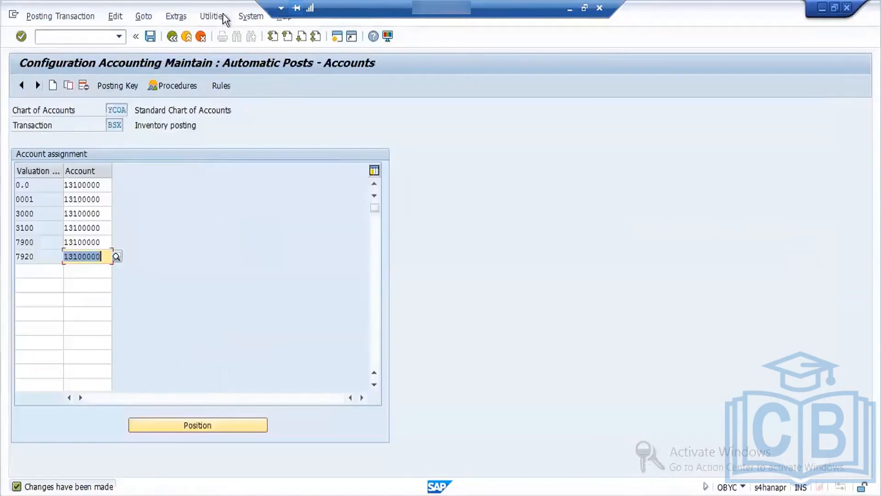
pyautogui.click(173, 37)
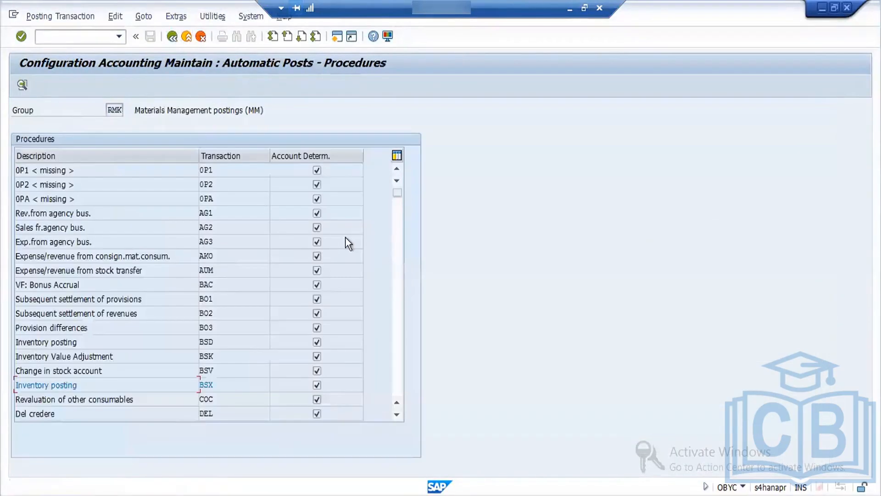
pyautogui.moveTo(396, 194); pyautogui.dragTo(398, 367)
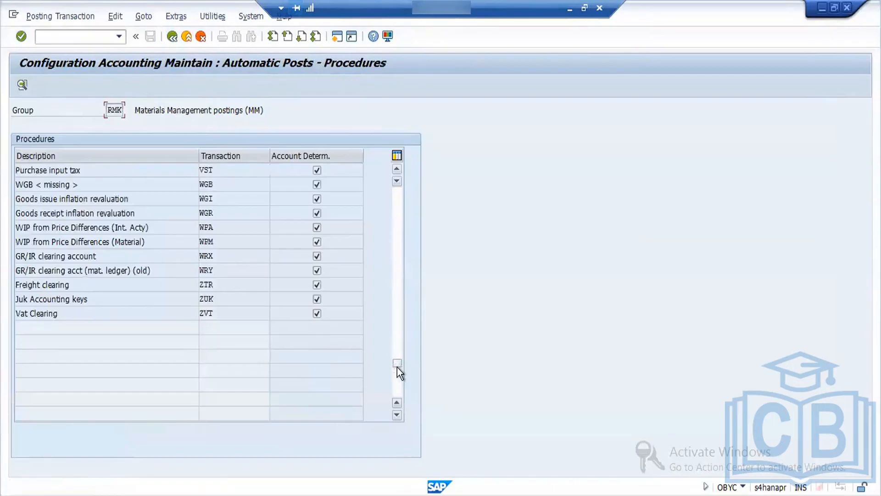
pyautogui.doubleClick(213, 257)
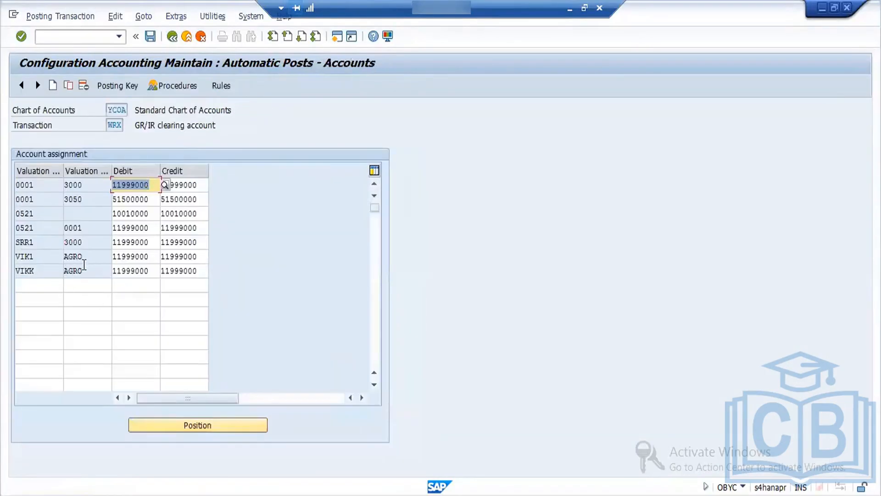
# Step: Start a new WRX account assignment row with valuation modifier 0001 and valuation class 0.0
pyautogui.click(38, 185)
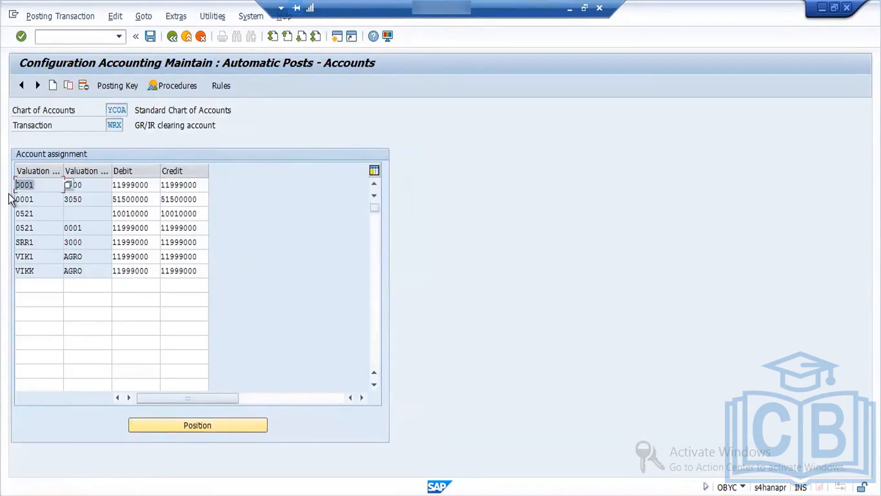
pyautogui.click(40, 288)
pyautogui.write('0001')
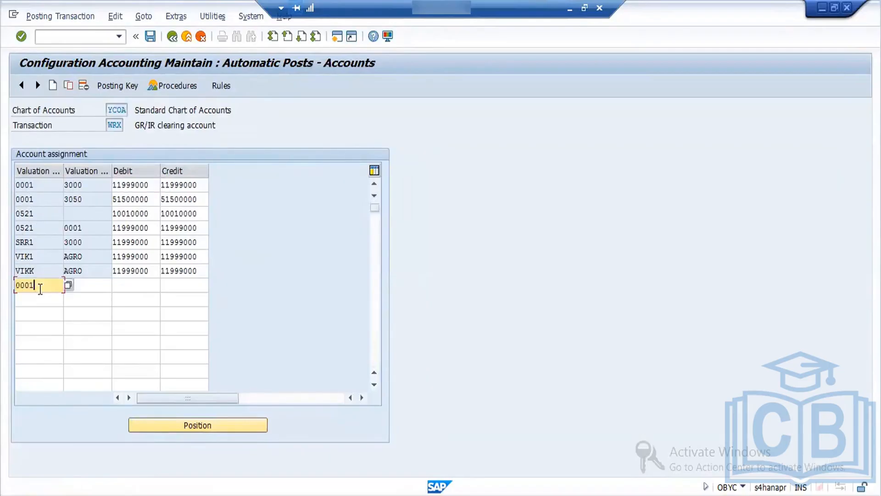
pyautogui.click(87, 286)
pyautogui.write('0.0')
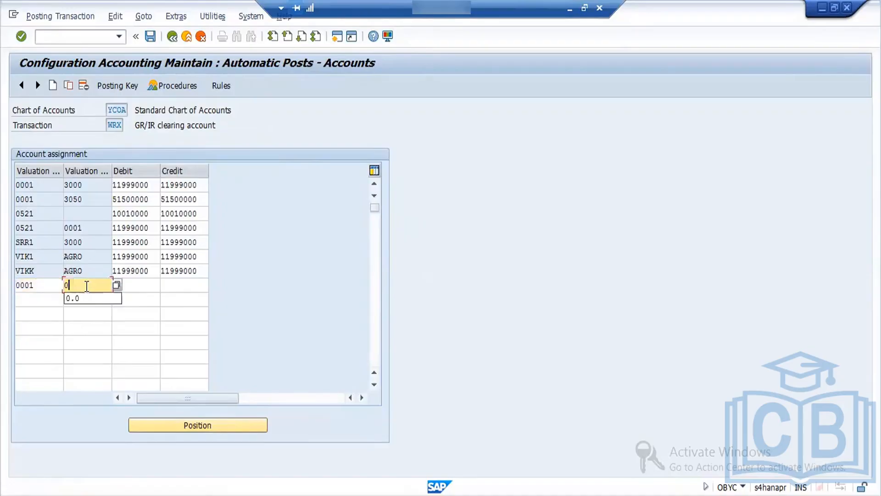
pyautogui.press('Tab')
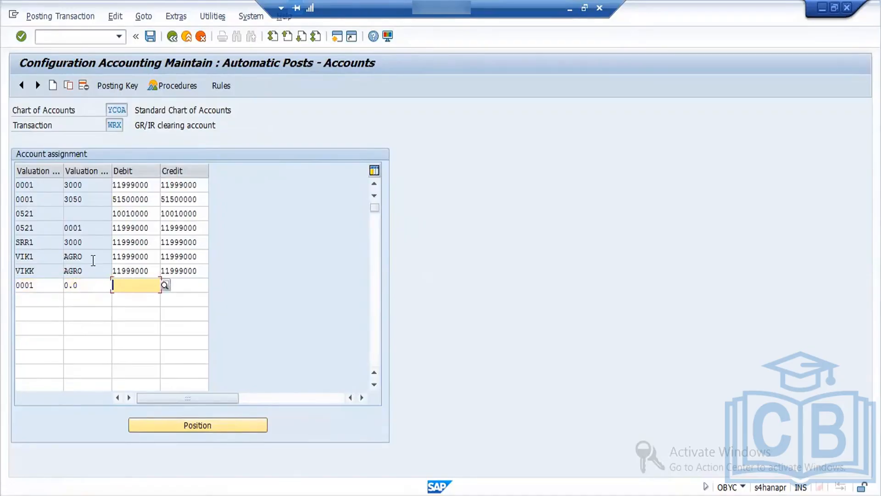
# Step: Copy account 11999000 into the debit and credit fields of the new 0001 / 0.0 row
pyautogui.click(144, 185)
pyautogui.moveTo(144, 185); pyautogui.dragTo(101, 191)
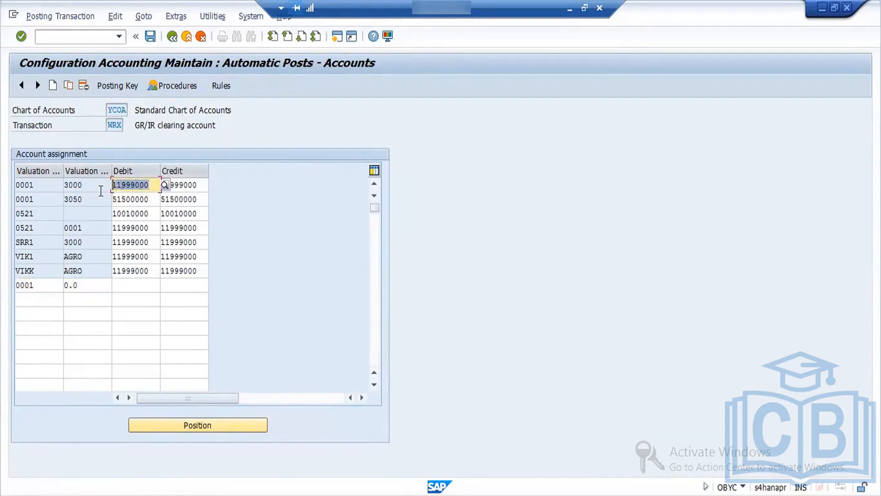
pyautogui.hotkey('ctrl', 'c')
pyautogui.click(138, 285)
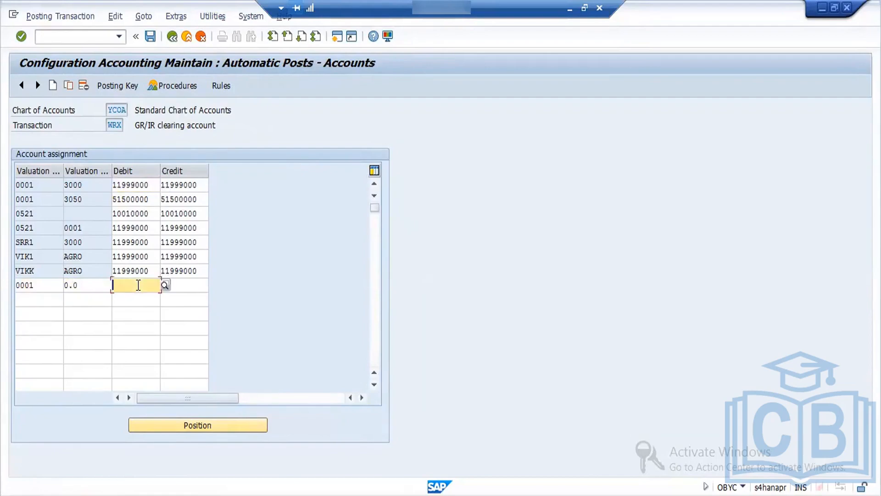
pyautogui.hotkey('ctrl', 'v')
pyautogui.moveTo(203, 270); pyautogui.dragTo(163, 291)
pyautogui.hotkey('ctrl', 'c')
pyautogui.click(172, 291)
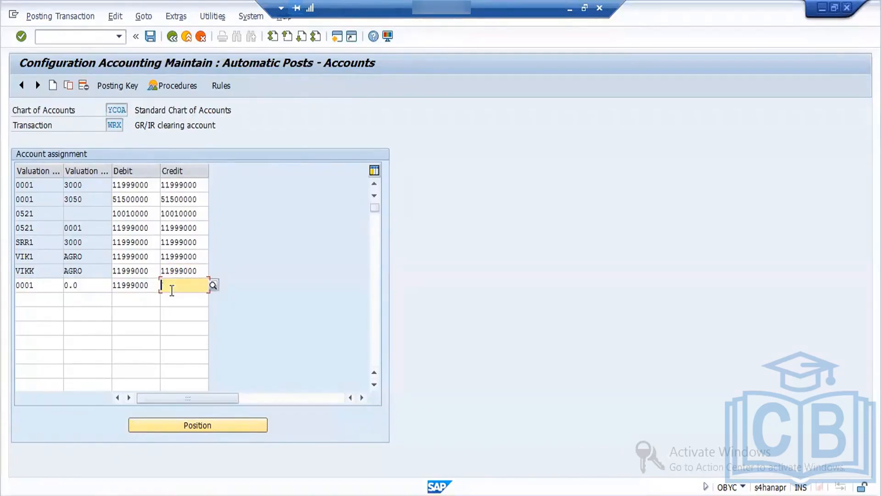
pyautogui.hotkey('ctrl', 'v')
# Step: Add a WRX row with blank valuation modifier, valuation class 0.0 and debit and credit account 11999000, and save to the customizing request
pyautogui.click(77, 301)
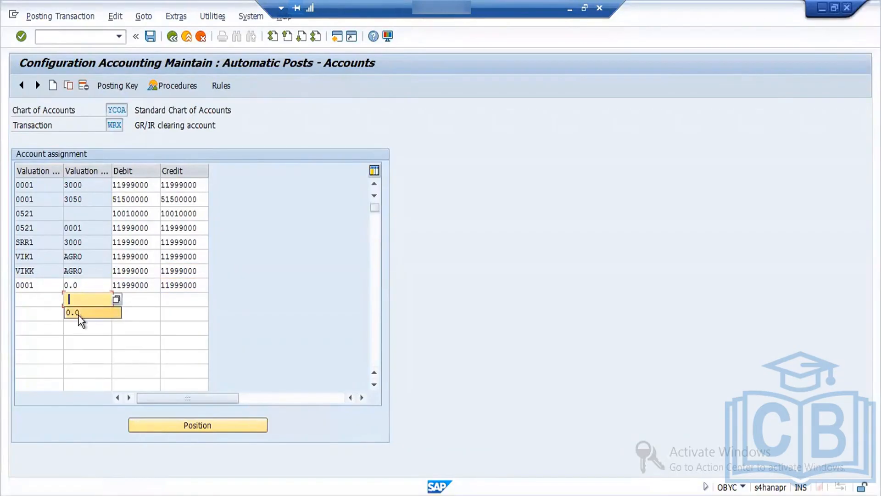
pyautogui.click(79, 314)
pyautogui.click(138, 303)
pyautogui.hotkey('ctrl', 'v')
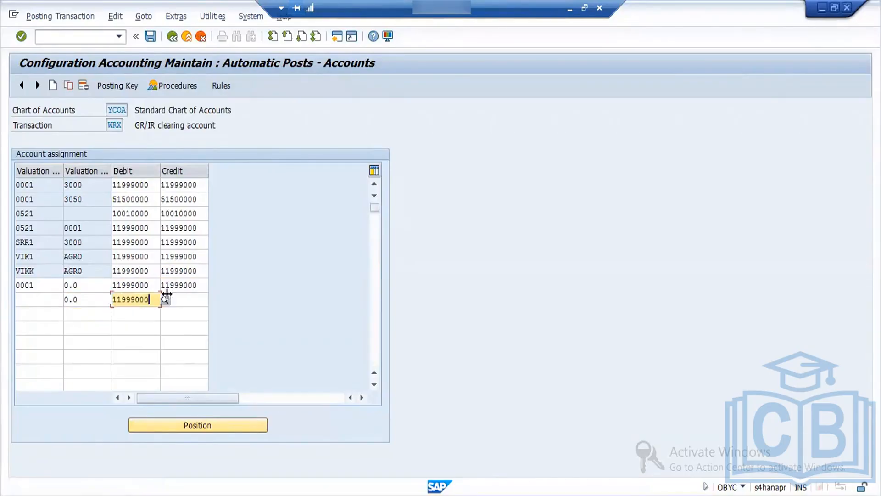
pyautogui.click(180, 299)
pyautogui.hotkey('ctrl', 'v')
pyautogui.press('Return')
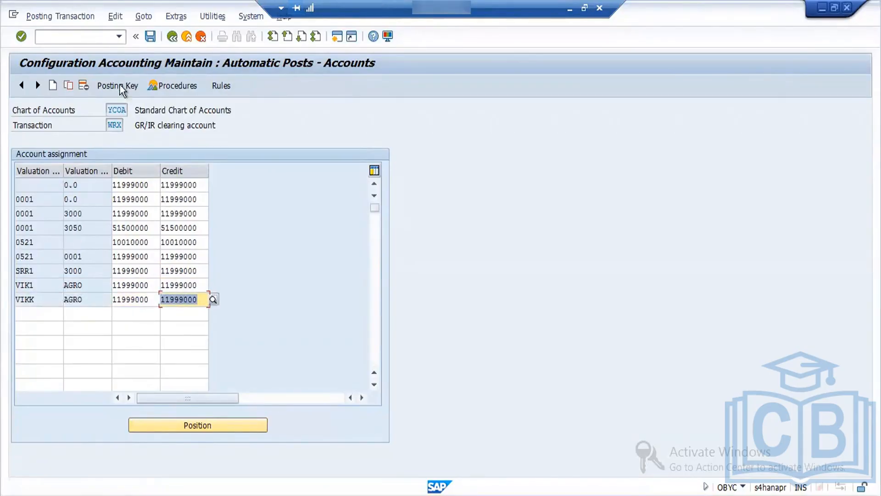
pyautogui.click(155, 39)
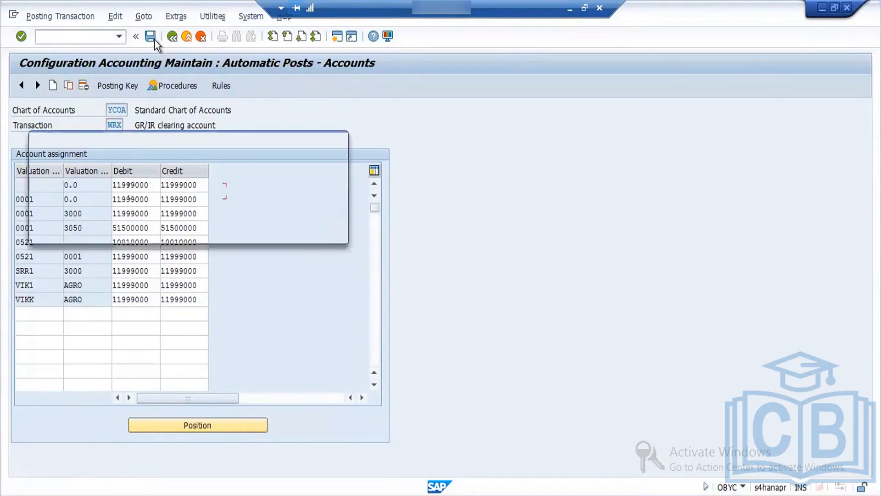
pyautogui.click(191, 231)
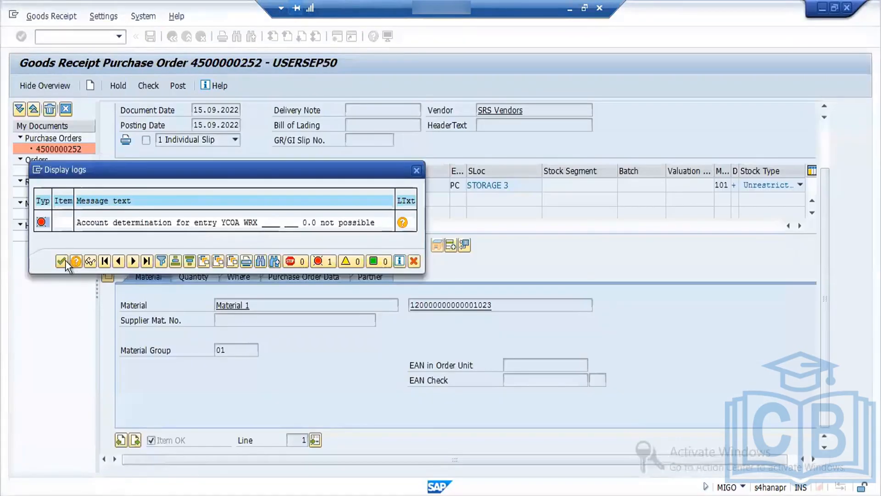
# Step: Return to the goods receipt session, close the WRX message log, check the document and try to post it
pyautogui.click(64, 261)
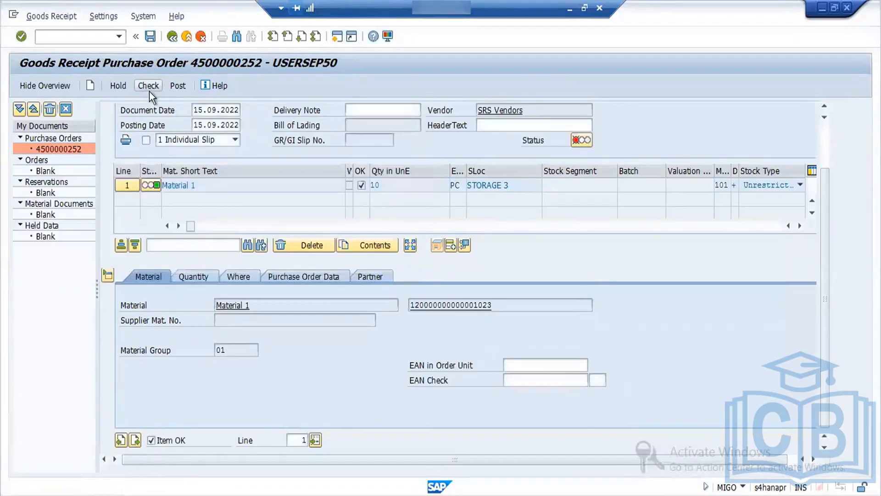
pyautogui.click(149, 91)
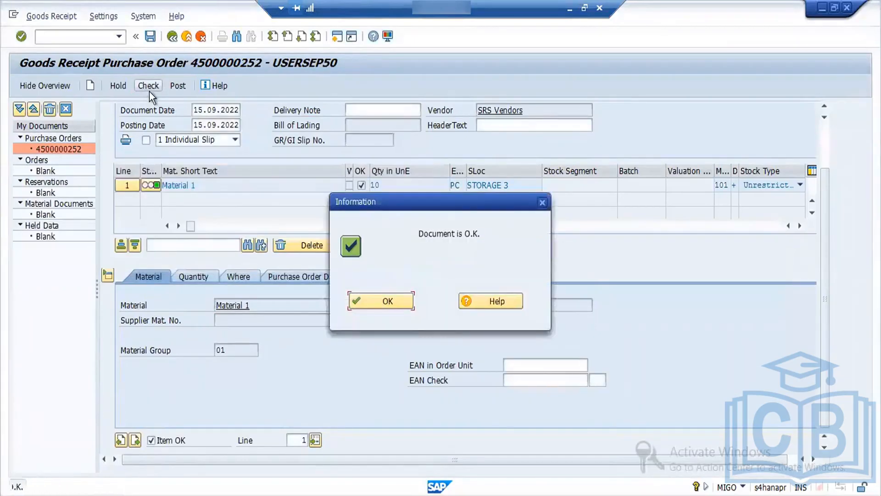
pyautogui.click(384, 302)
pyautogui.click(183, 85)
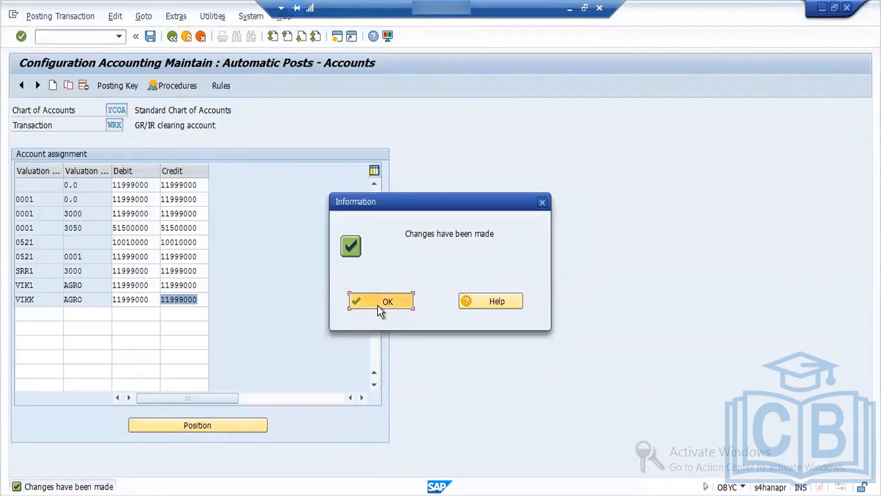
# Step: Switch to the OBYC session, leave the WRX assignment and open the accounts of cost (price) differences transaction PRD
pyautogui.click(378, 305)
pyautogui.click(174, 37)
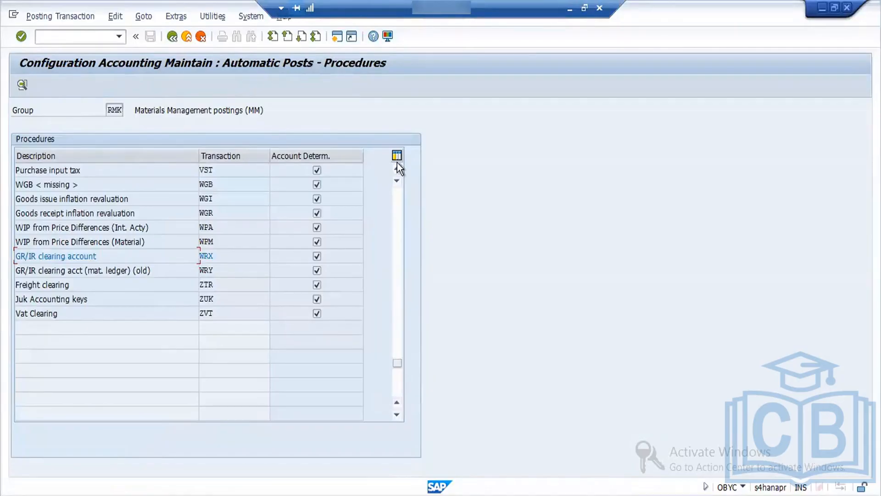
pyautogui.click(397, 169)
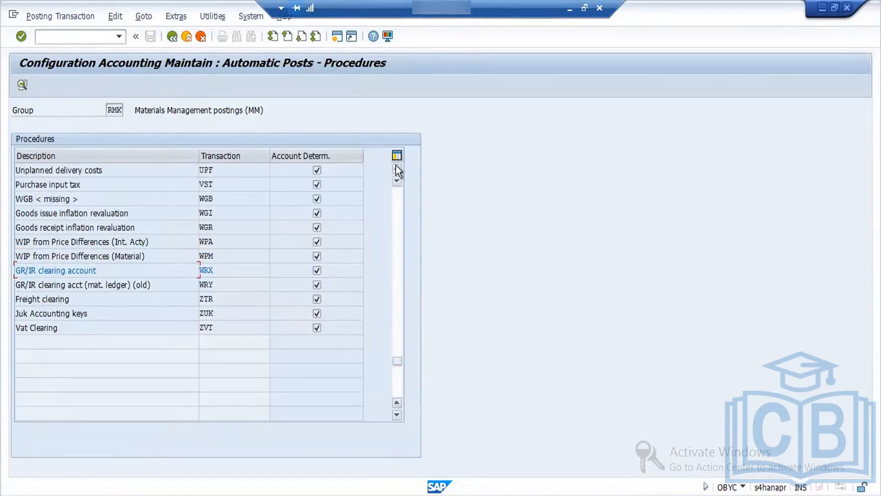
pyautogui.click(397, 169)
pyautogui.click(400, 297)
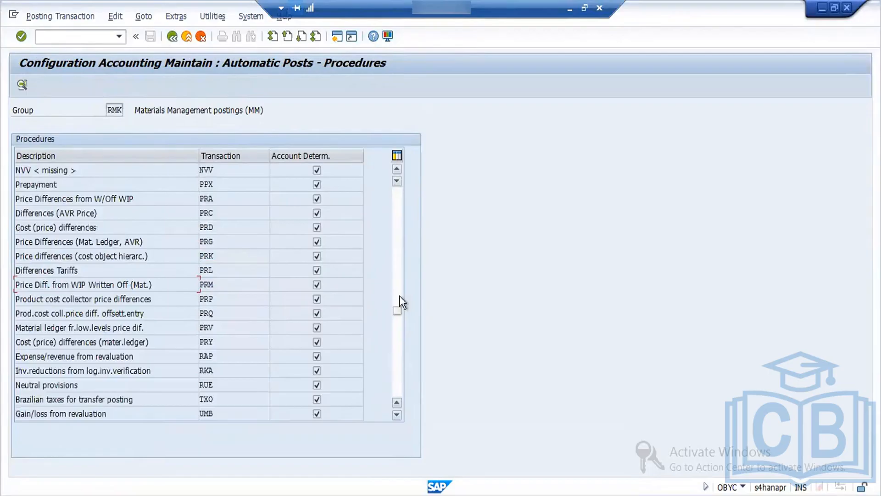
pyautogui.doubleClick(214, 225)
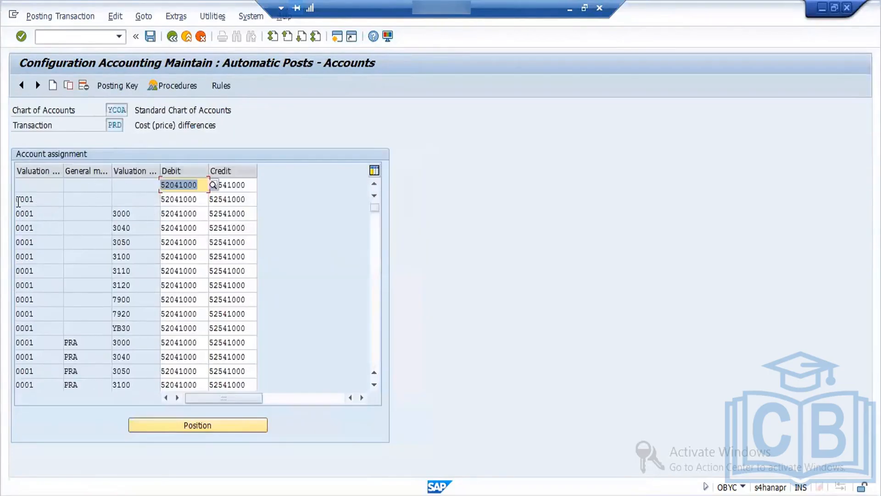
# Step: Copy the PRD row with blank valuation modifier and class into a new row with valuation class 0.0
pyautogui.click(33, 199)
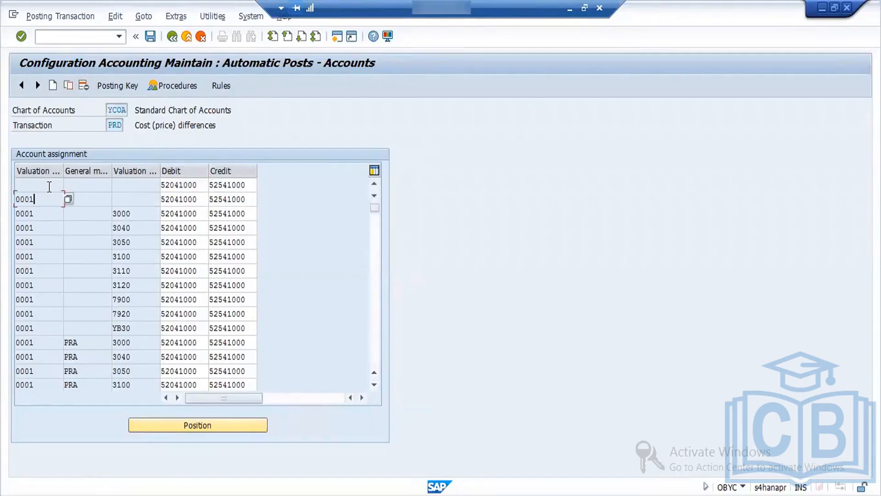
pyautogui.click(49, 186)
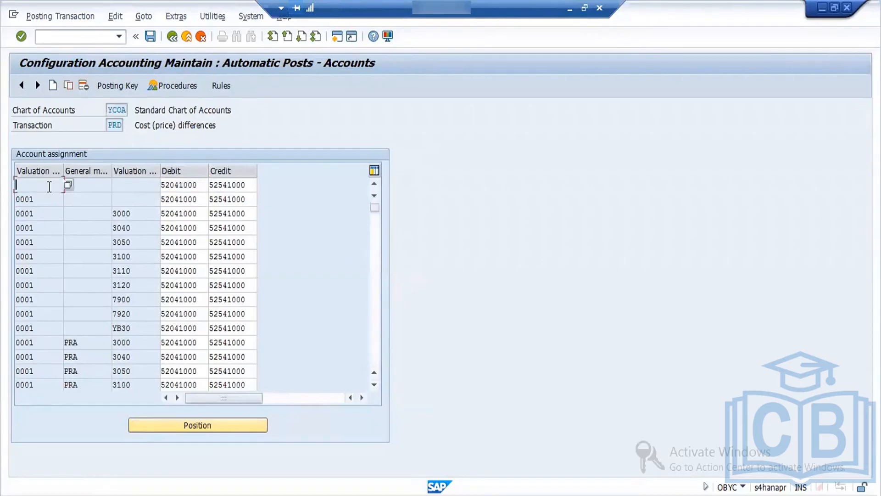
pyautogui.click(69, 86)
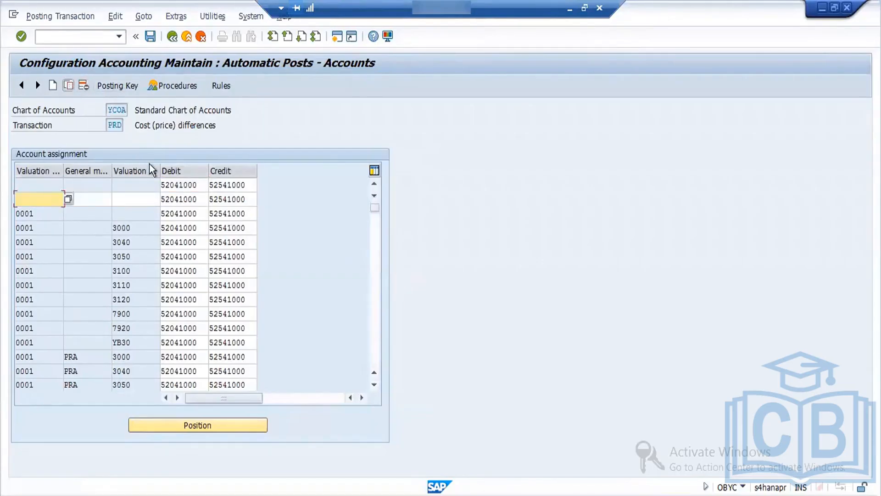
pyautogui.click(134, 199)
pyautogui.write('0.0')
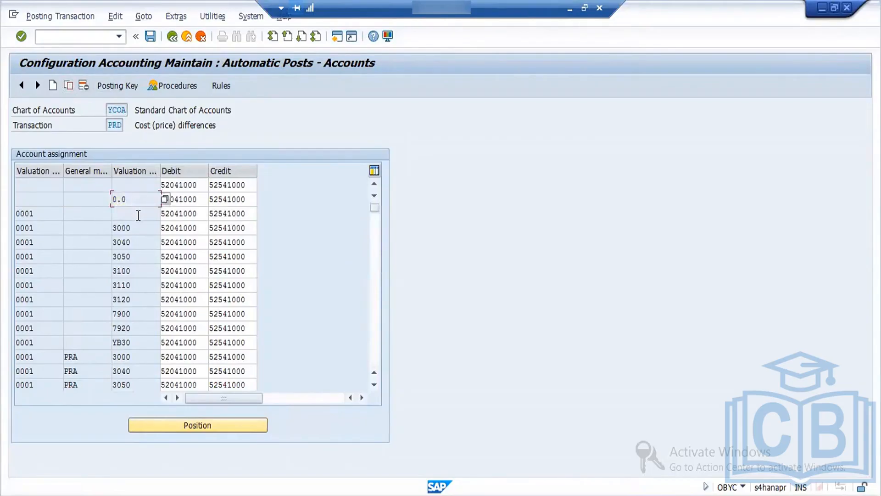
# Step: Copy the PRD row for modifier 0001 with valuation class 0.0 and save the changes to the MM:OBYC Config request
pyautogui.click(135, 213)
pyautogui.click(68, 86)
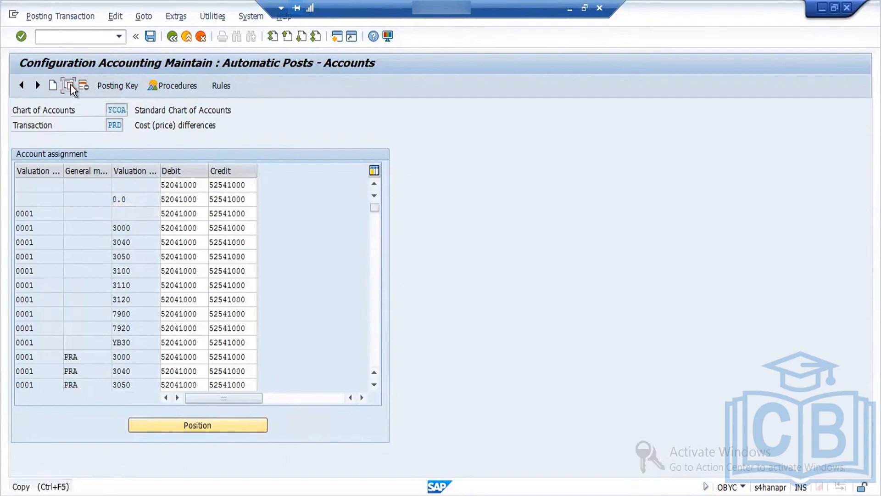
pyautogui.click(125, 197)
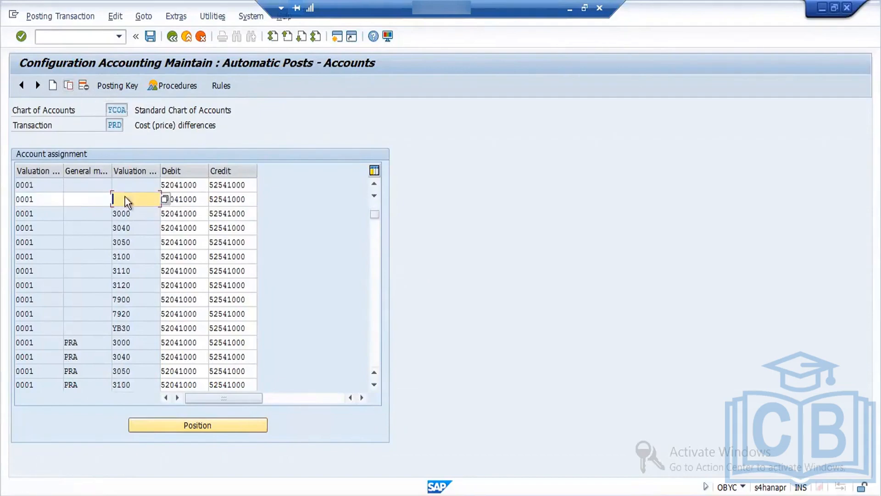
pyautogui.write('0.0')
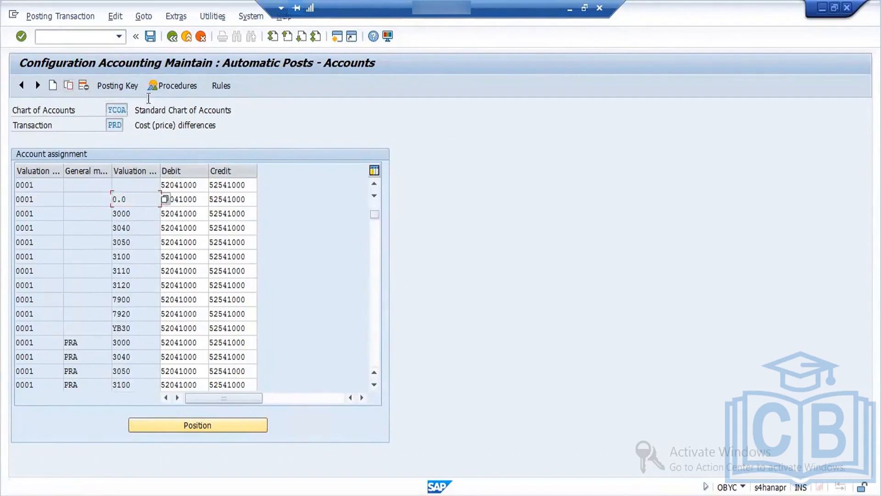
pyautogui.click(151, 36)
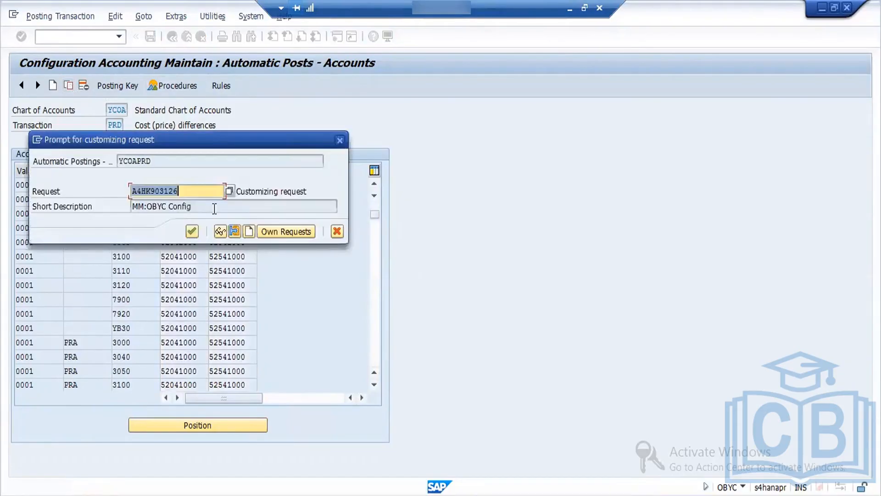
pyautogui.click(192, 231)
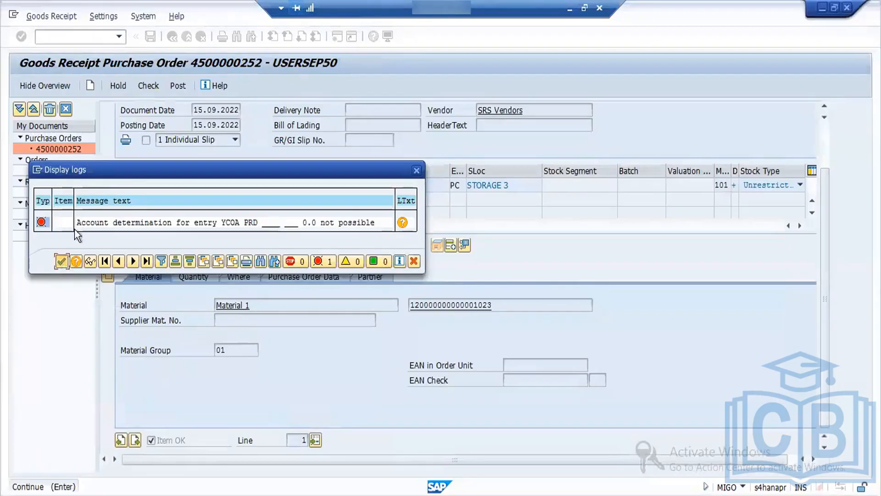
# Step: Close the PRD message log in the goods receipt session, recheck the document and try posting it again
pyautogui.click(61, 263)
pyautogui.click(149, 86)
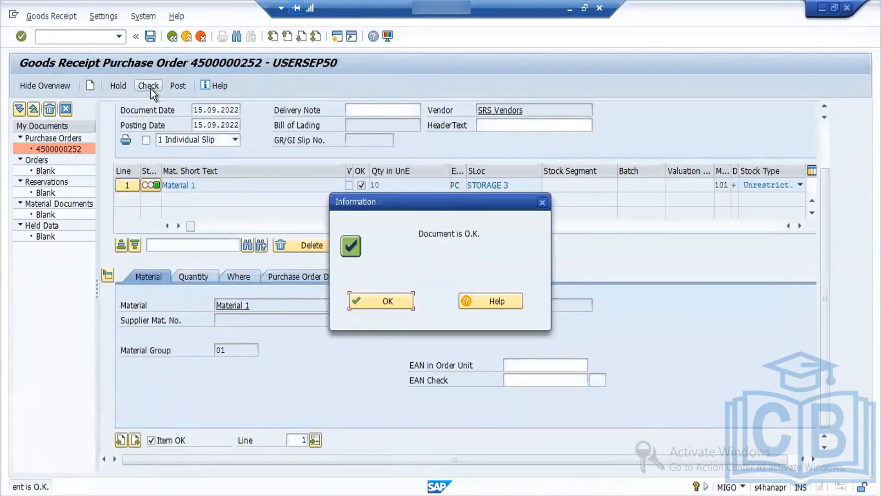
pyautogui.click(371, 300)
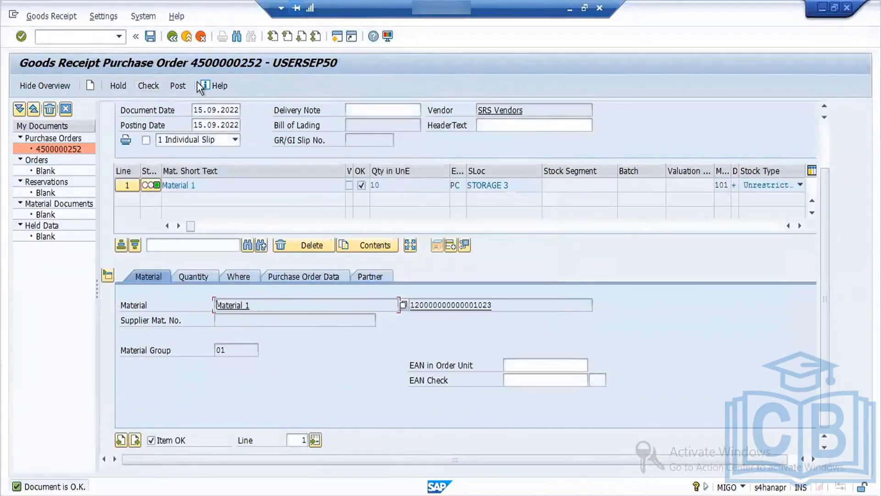
pyautogui.click(178, 87)
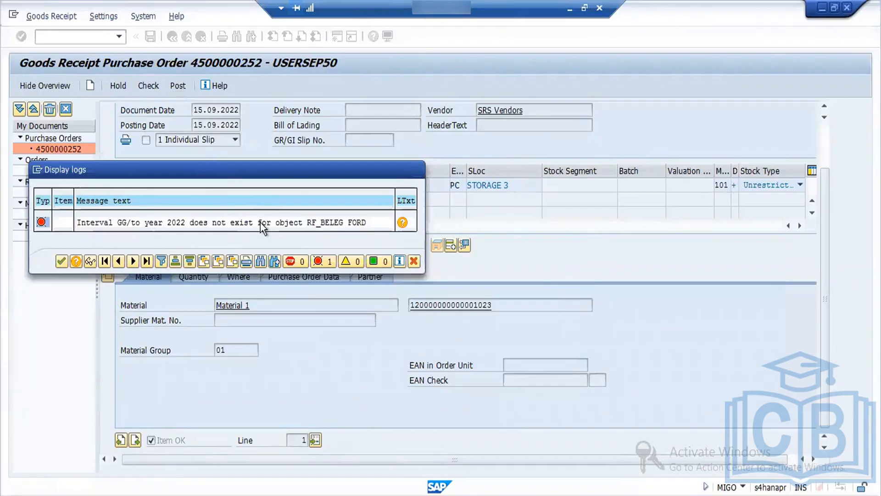
# Step: Read the long text of the posting error in the message log and open a new SAP session
pyautogui.doubleClick(261, 222)
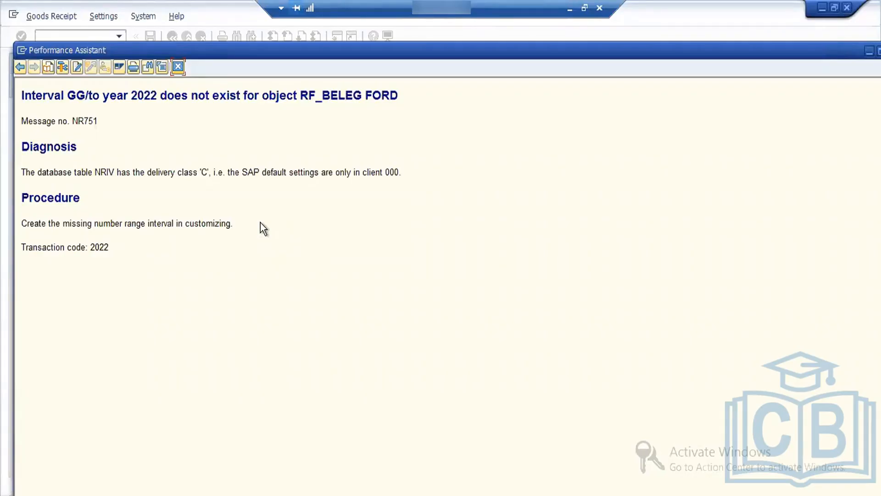
pyautogui.click(177, 67)
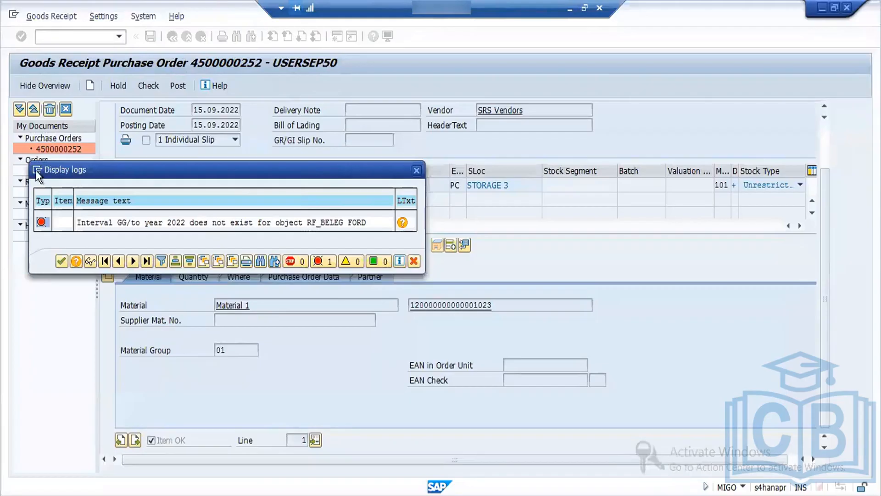
pyautogui.click(36, 170)
pyautogui.click(66, 140)
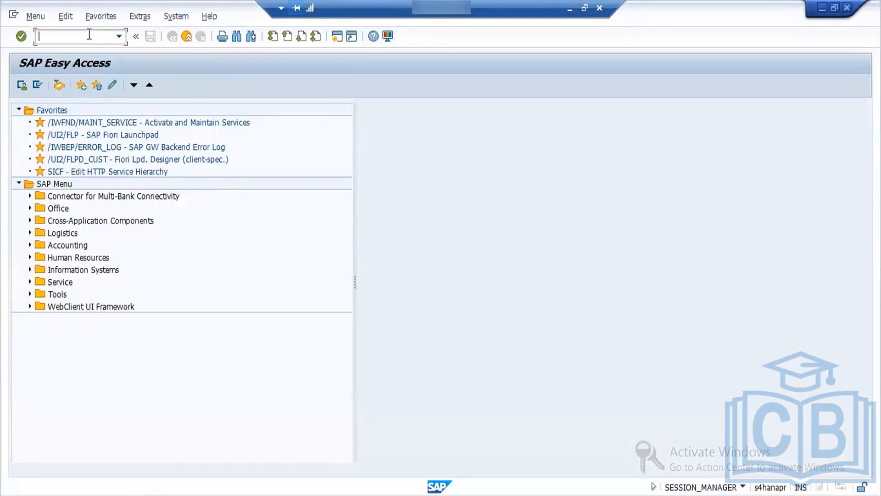
pyautogui.write('mmnr')
pyautogui.press('Return')
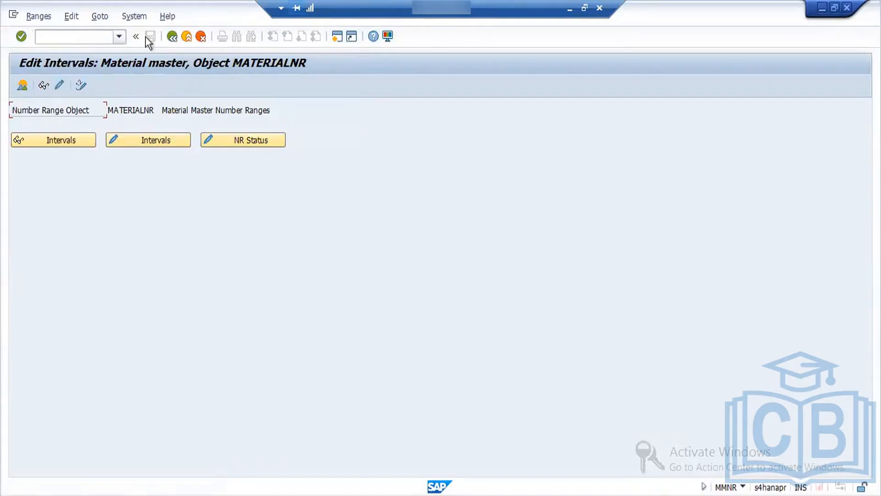
pyautogui.click(173, 34)
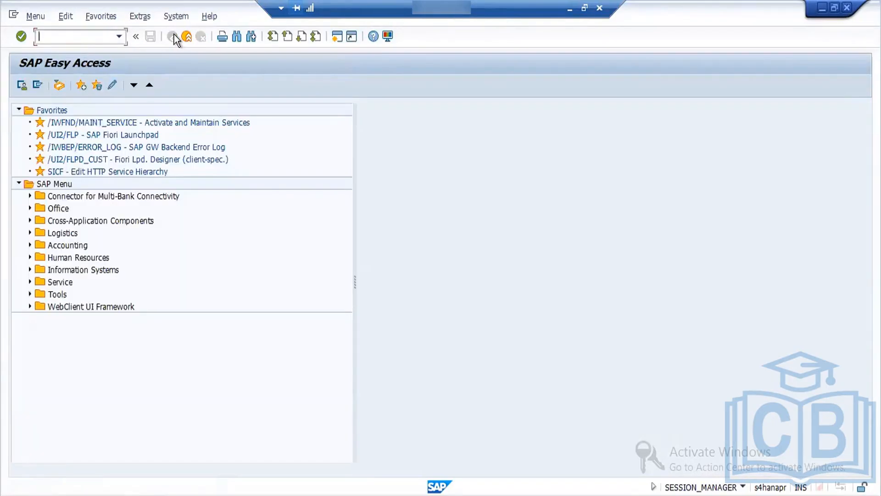
# Step: Open number range object editing with transaction SNRO
pyautogui.write('d')
pyautogui.press('BackSpace')
pyautogui.write('snro')
pyautogui.press('Return')
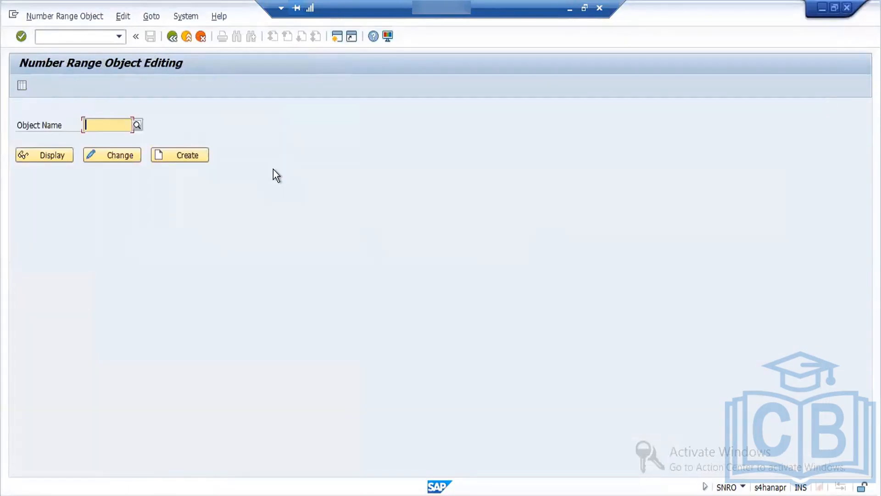
# Step: Display number range object RF_BELEG and examine its interval and customizing settings
pyautogui.write('rf')
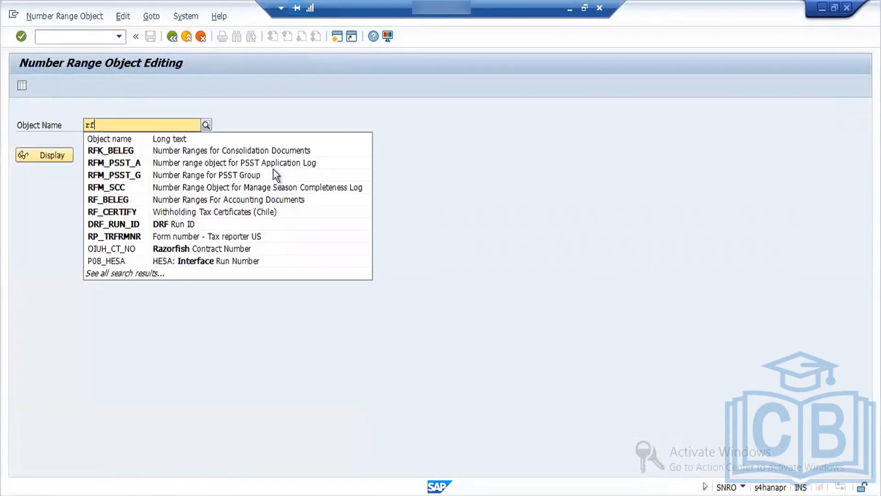
pyautogui.click(163, 199)
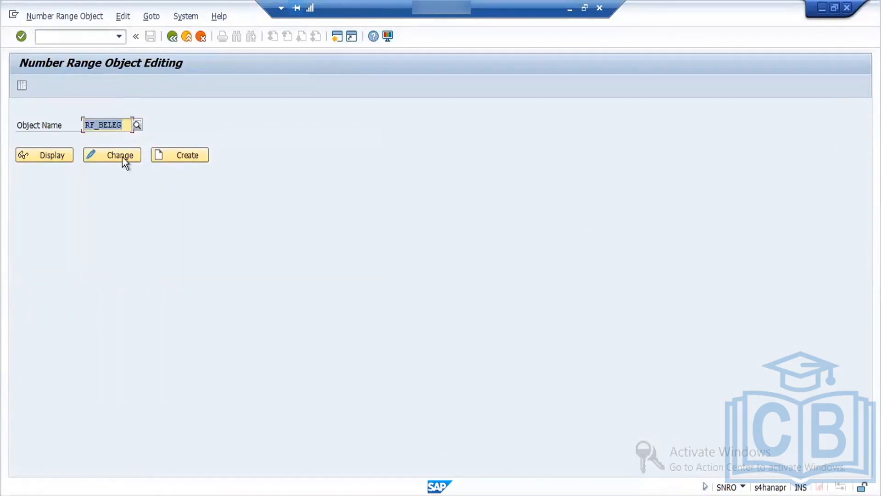
pyautogui.click(60, 160)
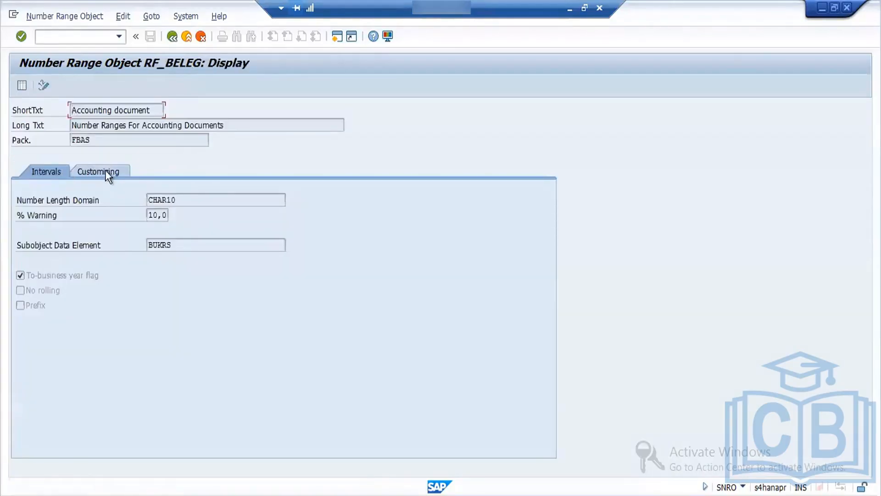
pyautogui.click(106, 172)
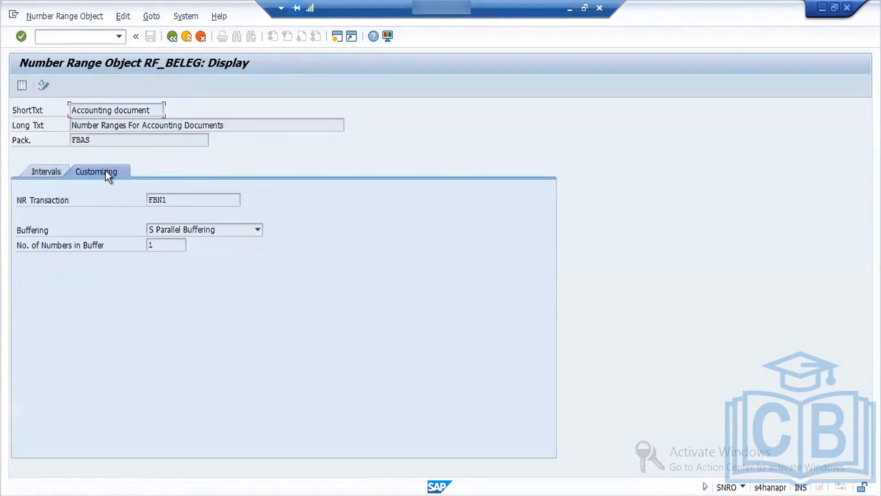
pyautogui.click(45, 166)
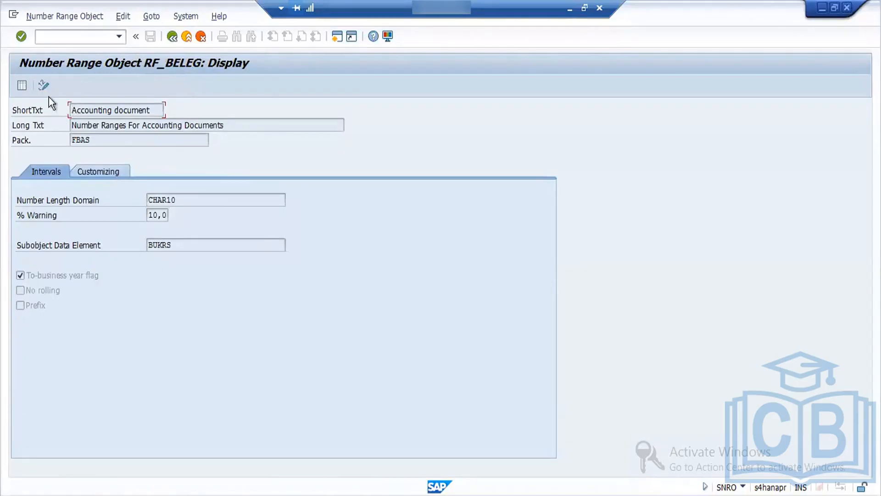
# Step: Check RF_BELEG for change documents and open the number range status of its intervals for company code FORD
pyautogui.click(43, 85)
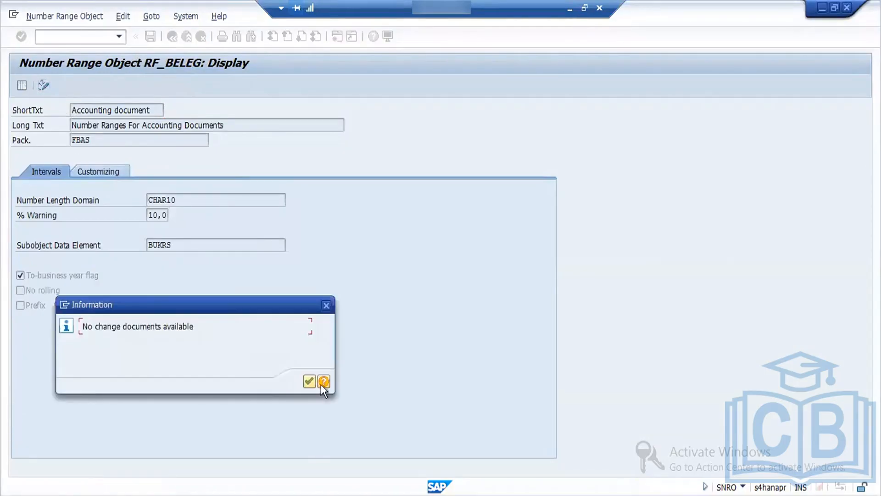
pyautogui.click(309, 382)
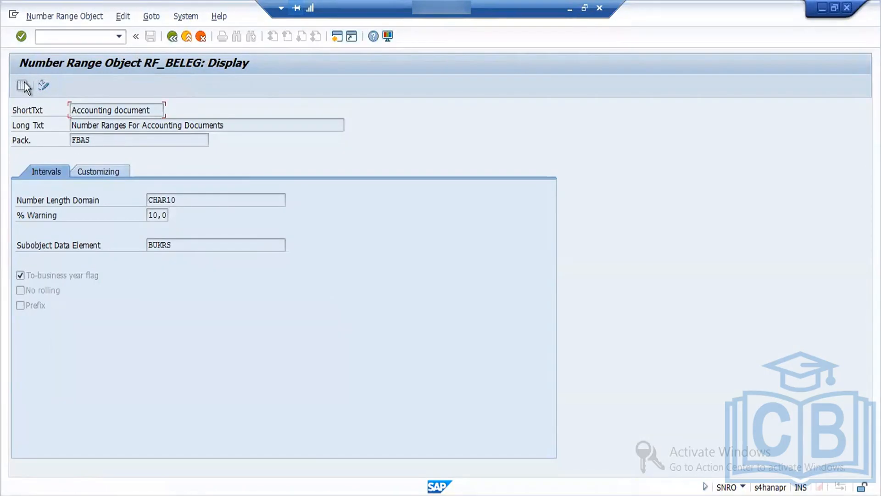
pyautogui.click(23, 83)
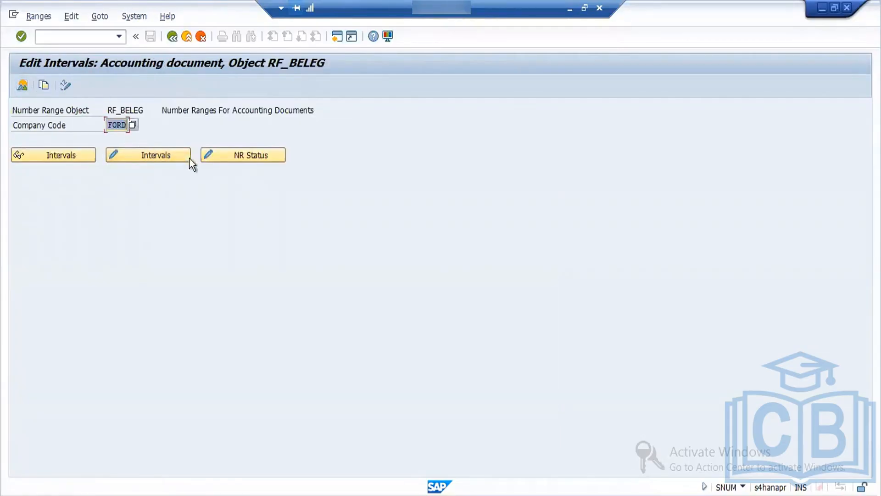
pyautogui.click(218, 155)
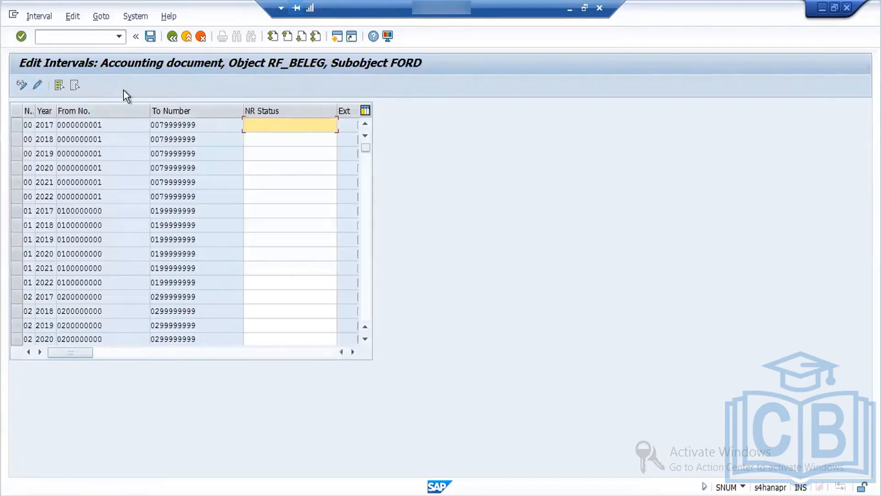
# Step: Recheck the missing interval in the goods receipt message log and look through the FORD interval list for number GG
pyautogui.hotkey('alt', 'Tab')
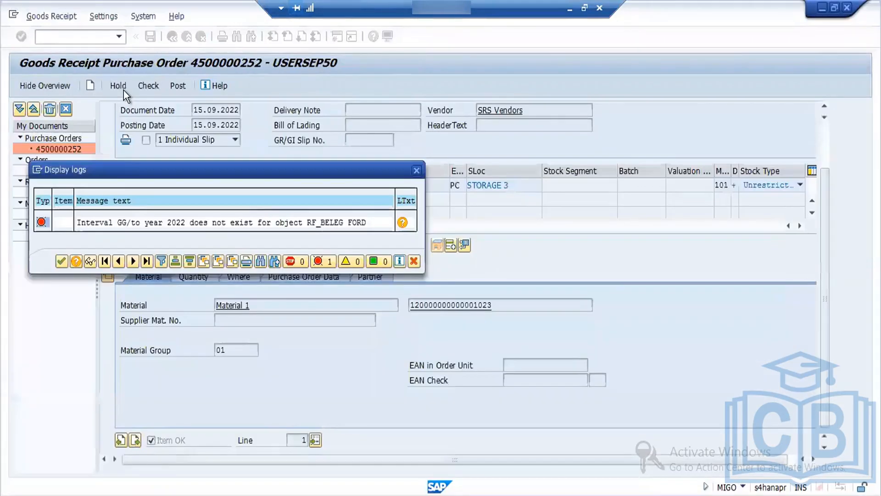
pyautogui.hotkey('alt', 'Tab')
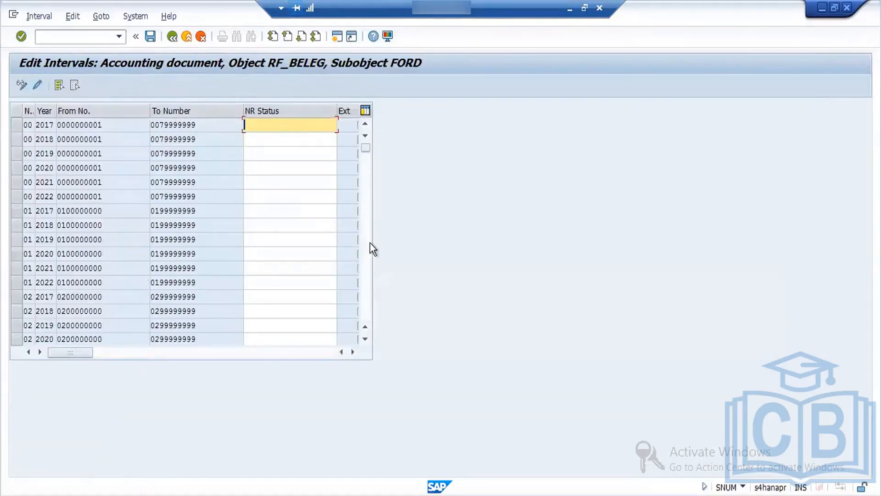
pyautogui.scroll(-10, 368, 265)
pyautogui.scroll(-20, 368, 266)
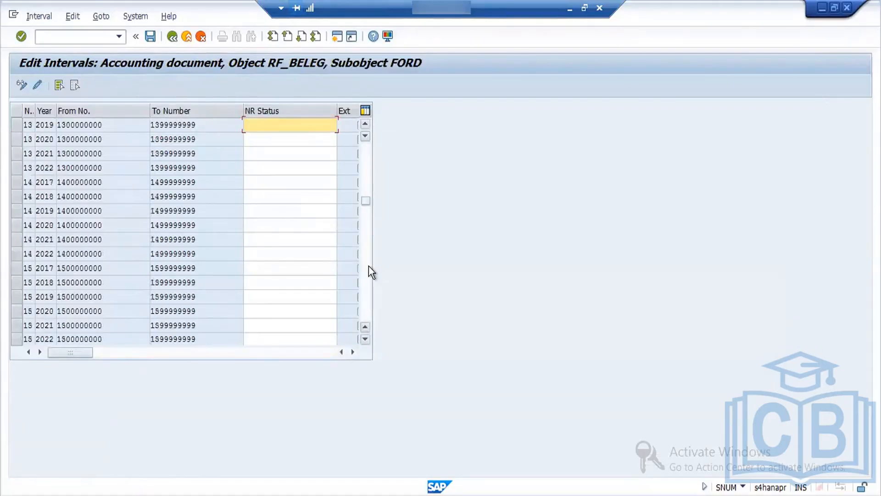
pyautogui.scroll(-20, 368, 286)
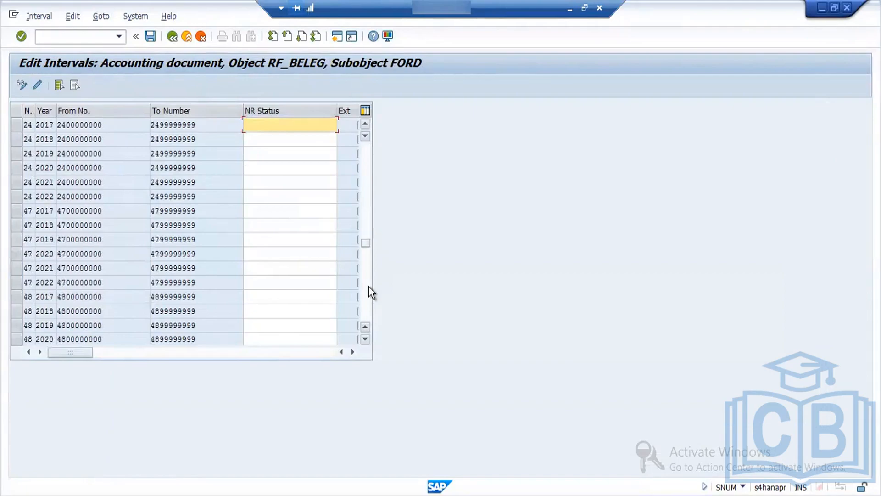
pyautogui.scroll(-8, 367, 303)
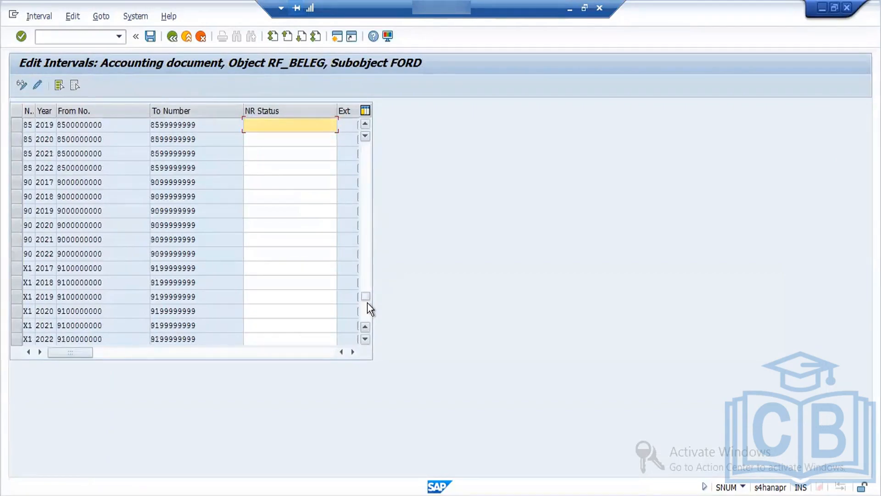
pyautogui.scroll(-5, 368, 313)
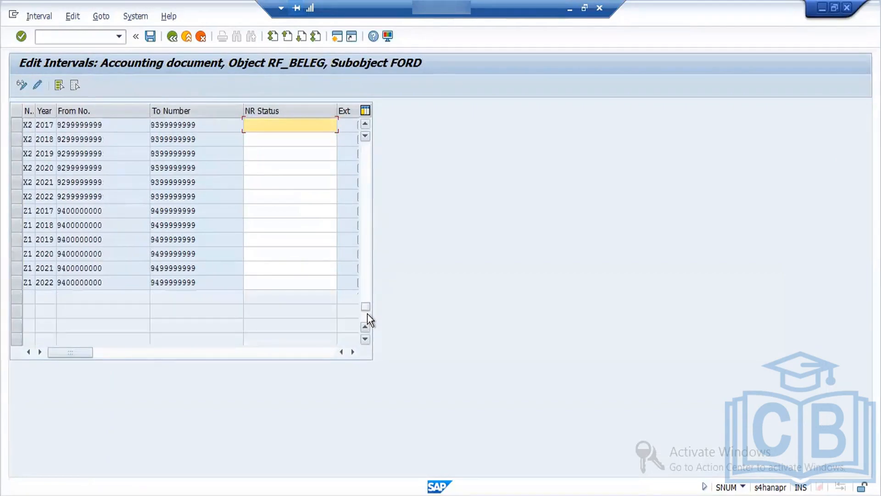
pyautogui.scroll(5, 369, 291)
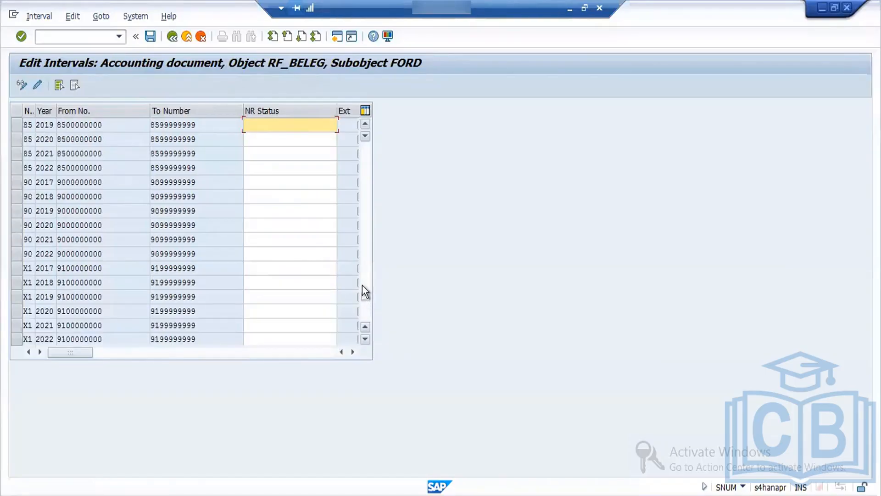
pyautogui.scroll(5, 367, 265)
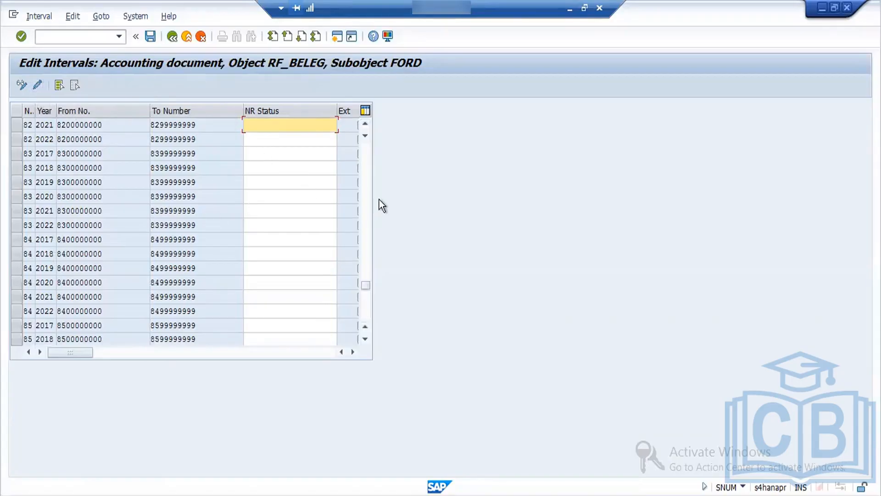
# Step: Examine the middle of the FORD interval list, from number 21 through 84, for an interval GG for 2022
pyautogui.click(364, 240)
pyautogui.click(364, 240)
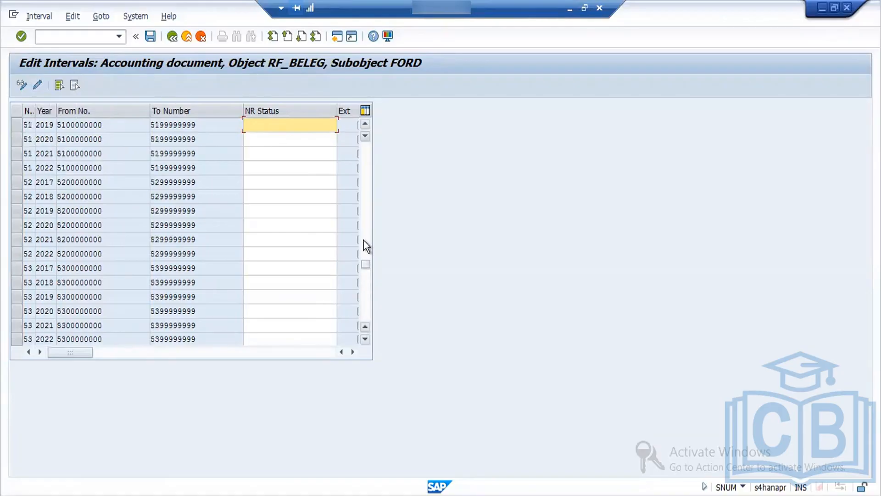
pyautogui.click(363, 240)
pyautogui.click(365, 230)
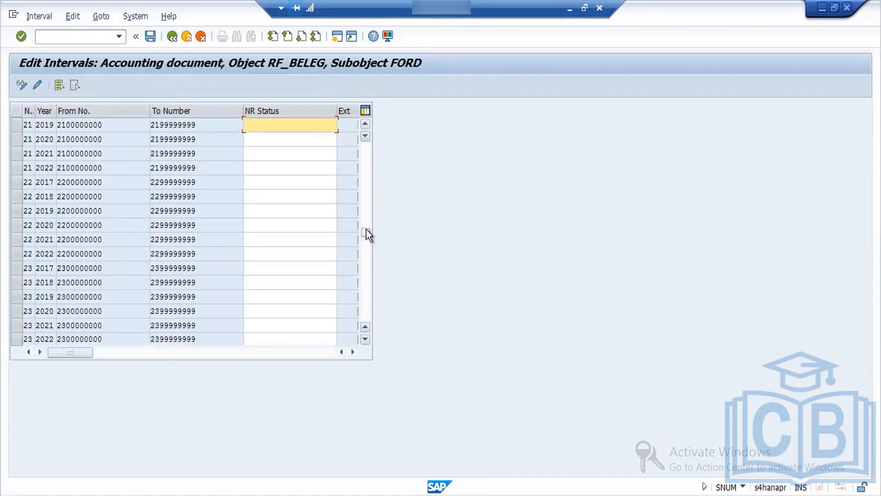
pyautogui.click(365, 272)
pyautogui.click(365, 272)
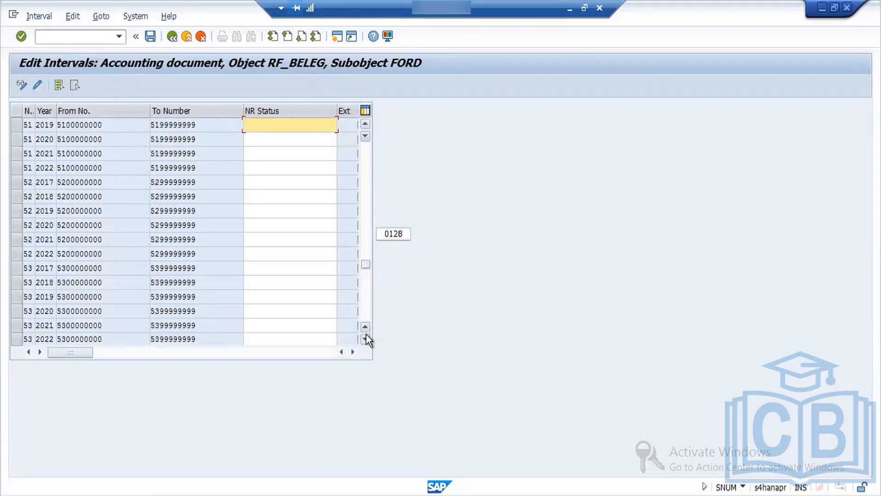
pyautogui.click(366, 338)
pyautogui.click(365, 339)
pyautogui.click(366, 338)
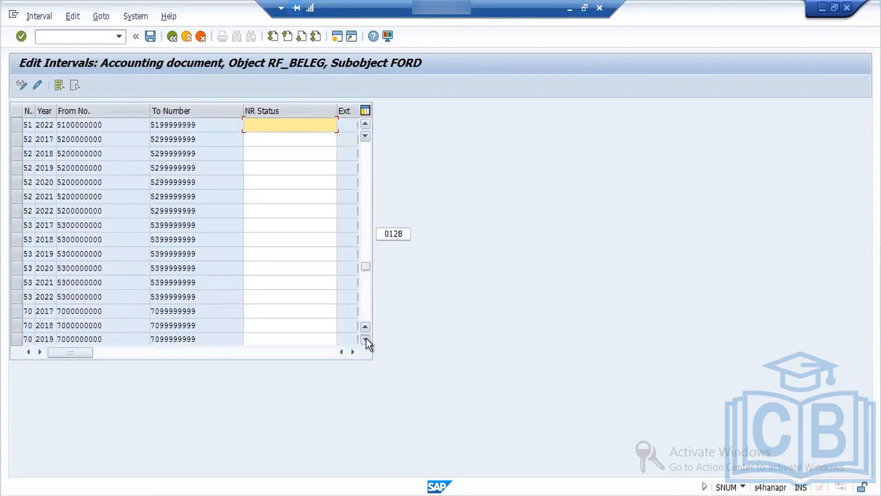
pyautogui.click(365, 339)
pyautogui.click(365, 338)
pyautogui.click(366, 338)
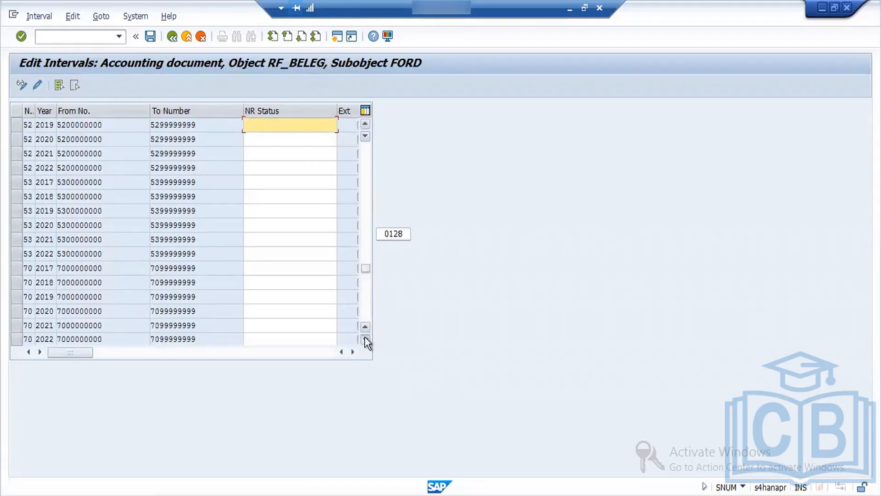
pyautogui.click(365, 338)
pyautogui.click(366, 339)
pyautogui.click(365, 339)
pyautogui.click(365, 339)
pyautogui.click(365, 339)
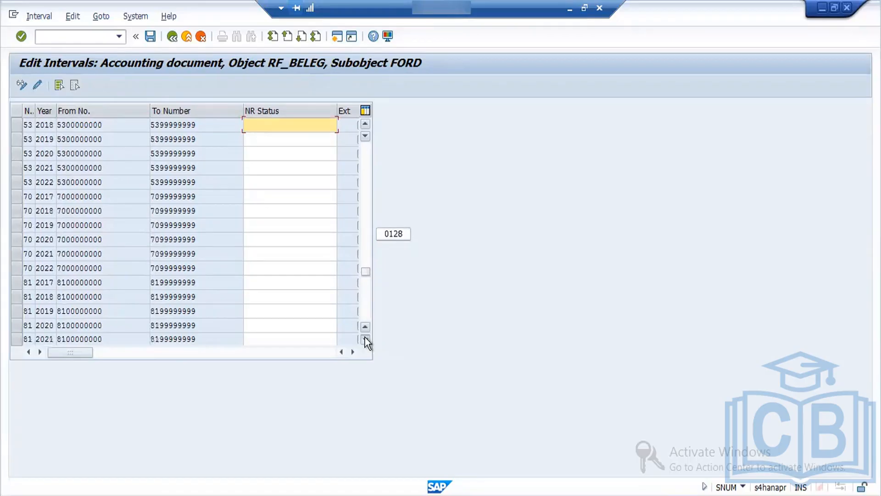
pyautogui.click(365, 338)
pyautogui.click(366, 339)
pyautogui.click(366, 339)
pyautogui.click(365, 339)
pyautogui.click(365, 339)
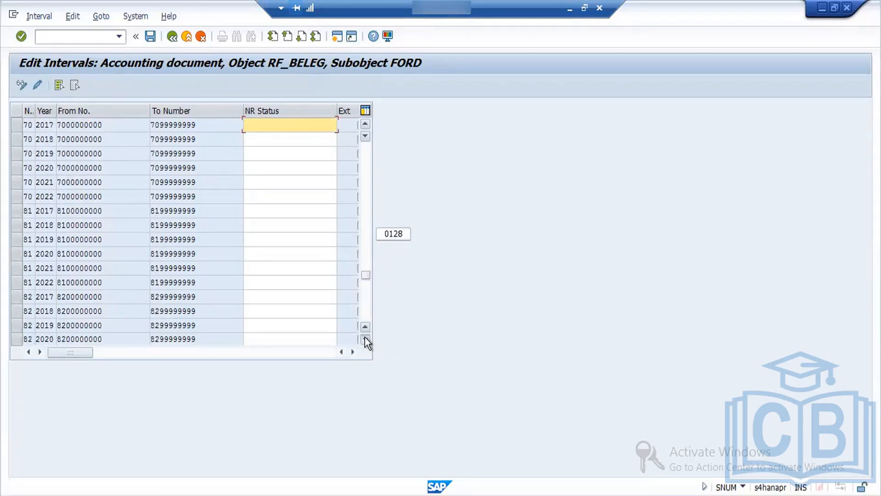
pyautogui.click(366, 339)
pyautogui.click(366, 338)
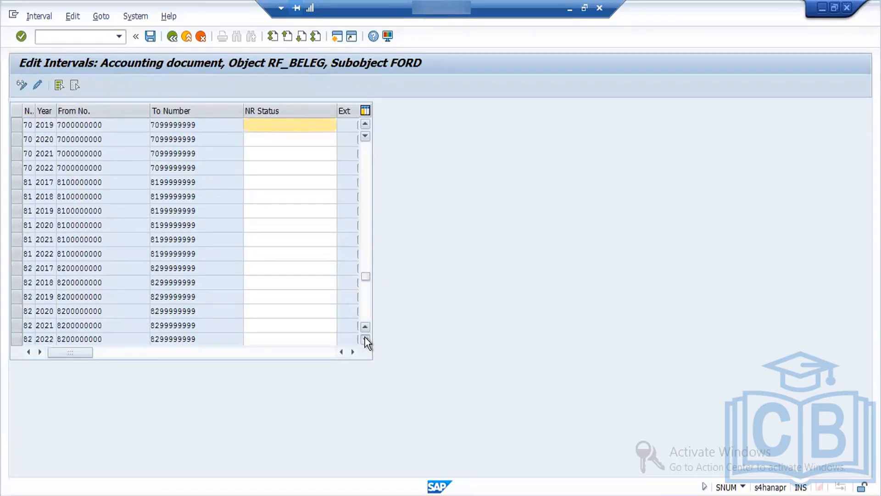
pyautogui.click(366, 339)
pyautogui.click(365, 339)
pyautogui.click(365, 339)
pyautogui.click(365, 338)
pyautogui.click(366, 339)
pyautogui.click(365, 338)
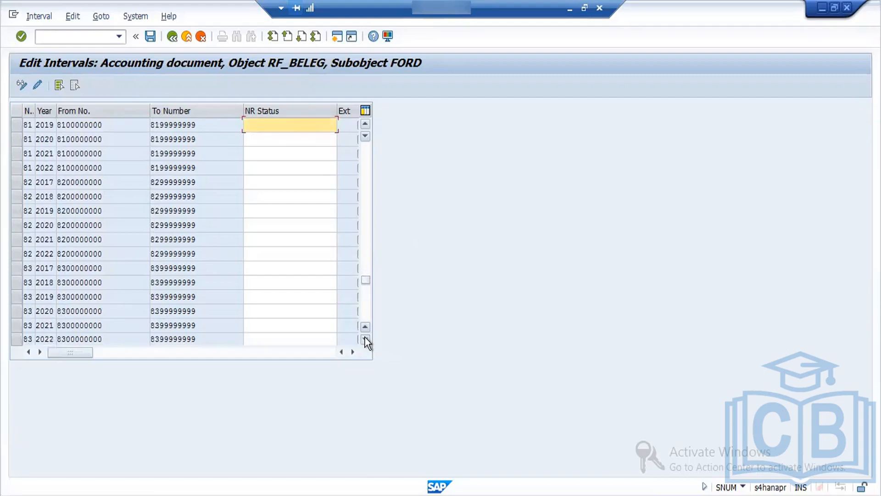
pyautogui.click(365, 339)
pyautogui.click(366, 338)
pyautogui.click(365, 339)
pyautogui.click(366, 339)
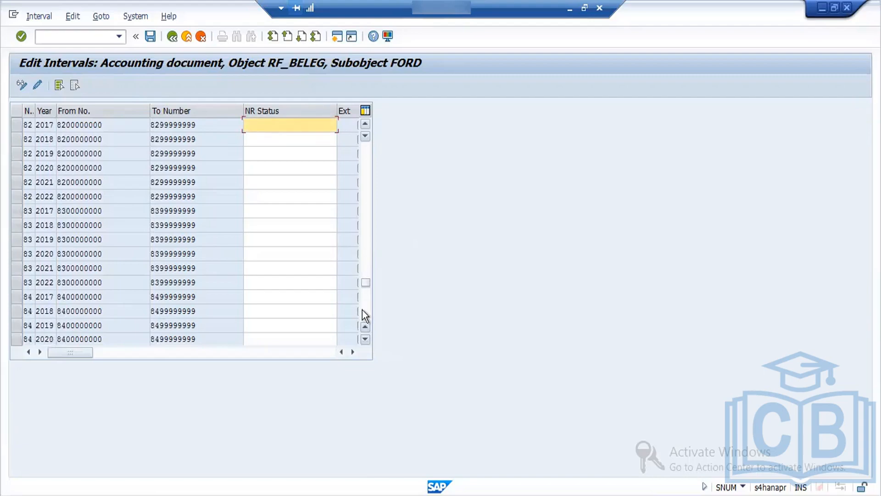
# Step: Examine the end of the FORD interval list, from number 85 through Z1, including the year 2022 entries
pyautogui.click(366, 314)
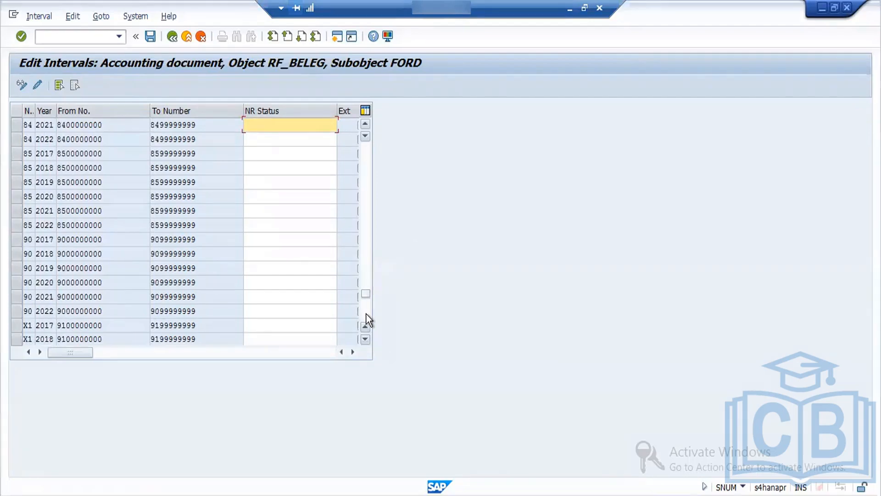
pyautogui.click(365, 339)
pyautogui.click(365, 338)
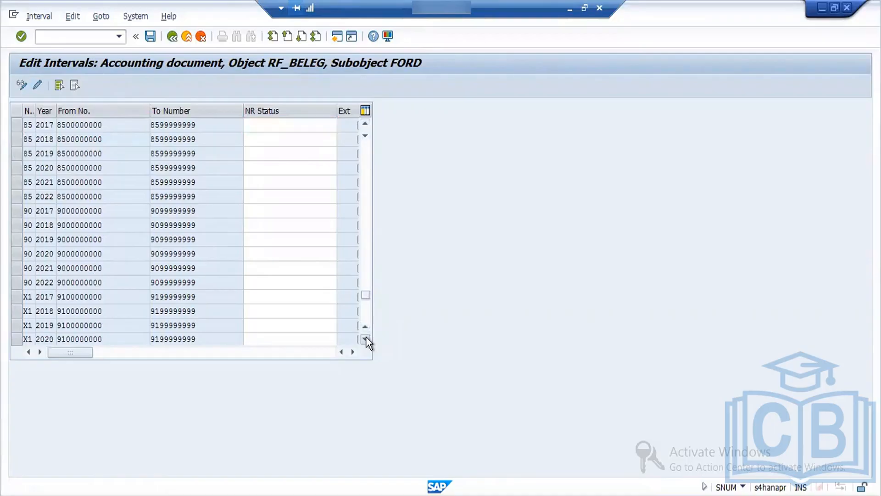
pyautogui.click(366, 338)
pyautogui.click(365, 339)
pyautogui.click(365, 339)
pyautogui.click(365, 339)
pyautogui.click(365, 339)
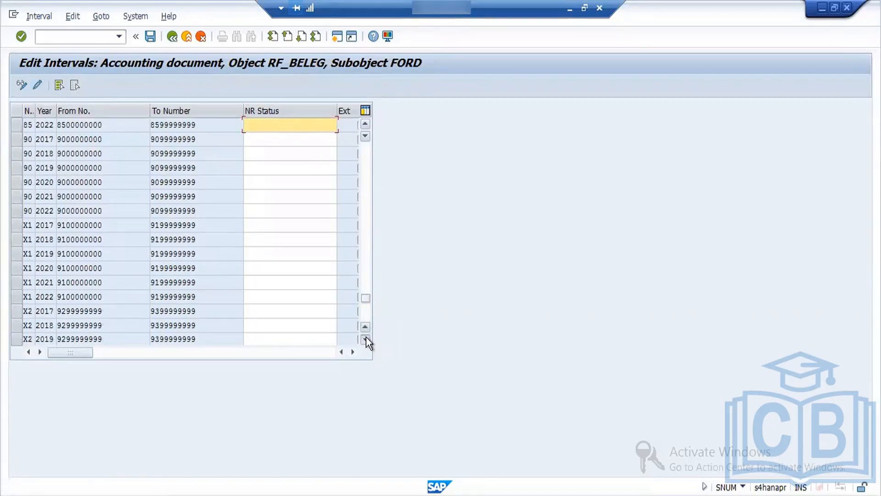
pyautogui.click(365, 338)
pyautogui.click(365, 339)
pyautogui.click(365, 338)
pyautogui.click(366, 339)
pyautogui.click(365, 338)
pyautogui.click(365, 338)
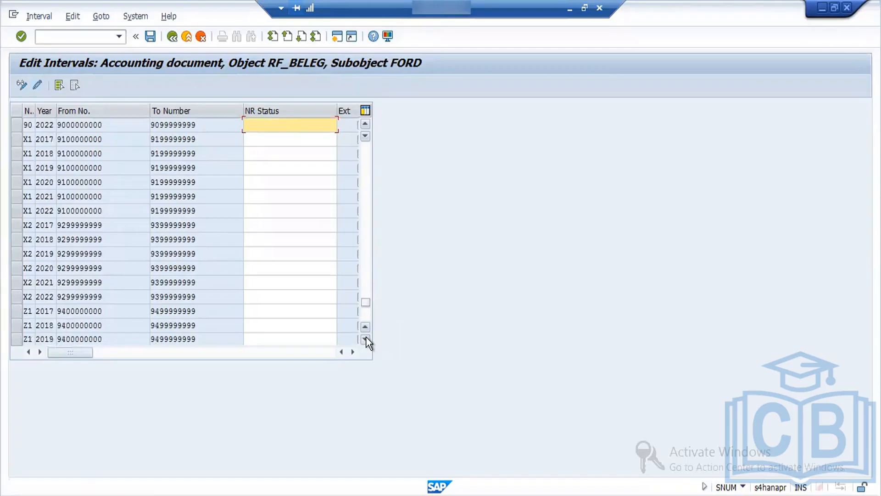
pyautogui.click(365, 338)
pyautogui.click(365, 338)
pyautogui.click(366, 338)
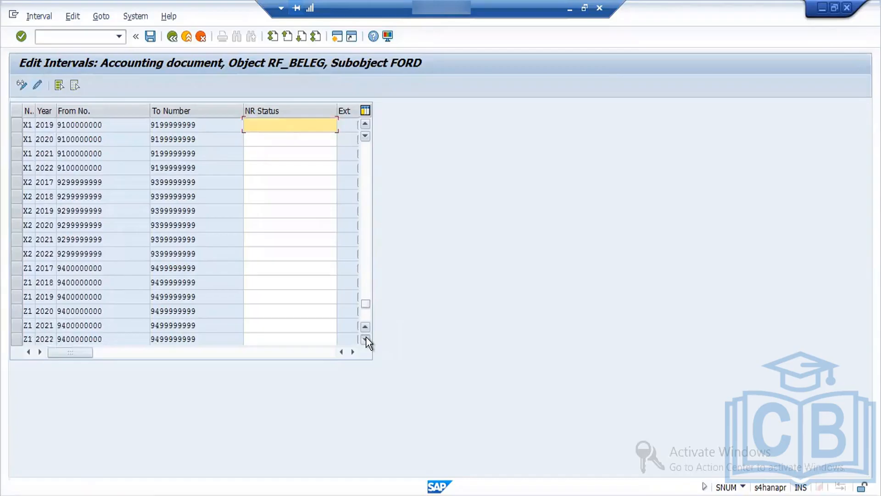
pyautogui.click(365, 339)
pyautogui.click(365, 339)
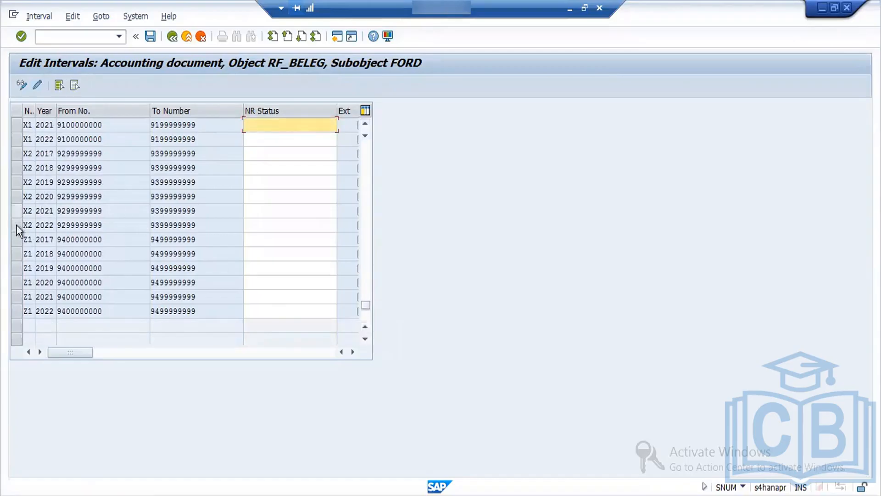
# Step: Inspect the Z1 and X2 intervals, marking the 2017 row of each in turn and leaving only X2 selected
pyautogui.click(22, 243)
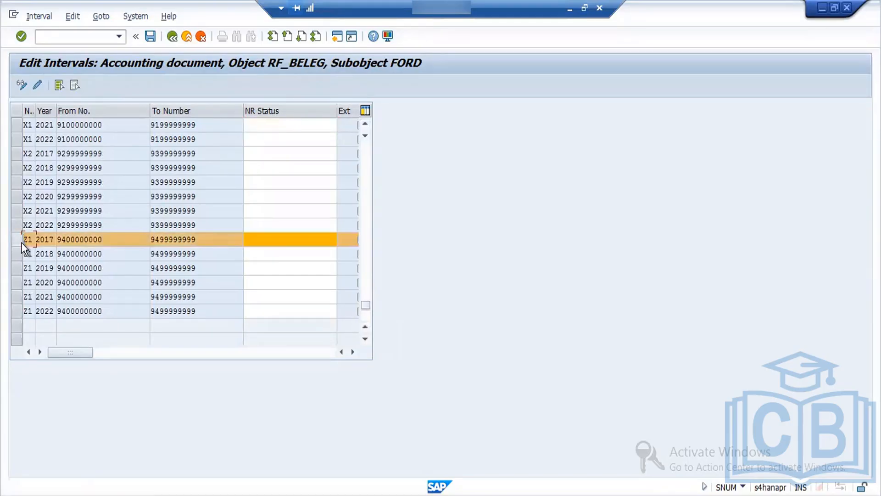
pyautogui.click(22, 243)
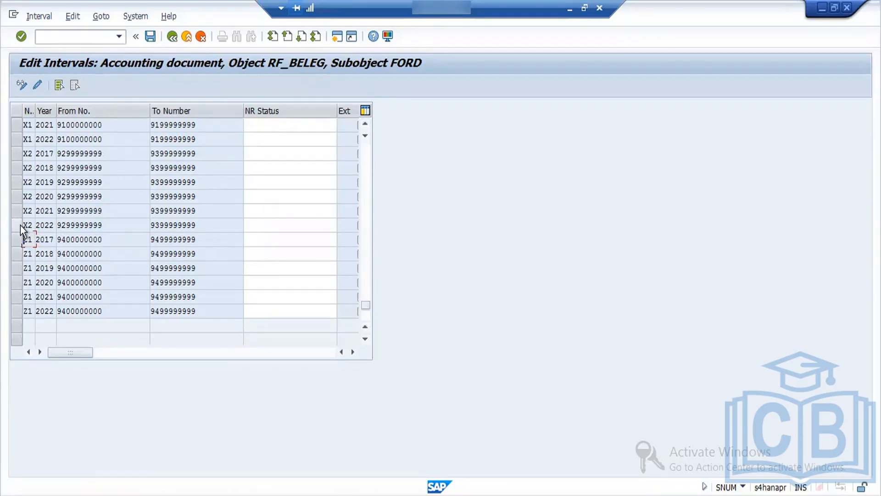
pyautogui.click(363, 126)
pyautogui.click(363, 126)
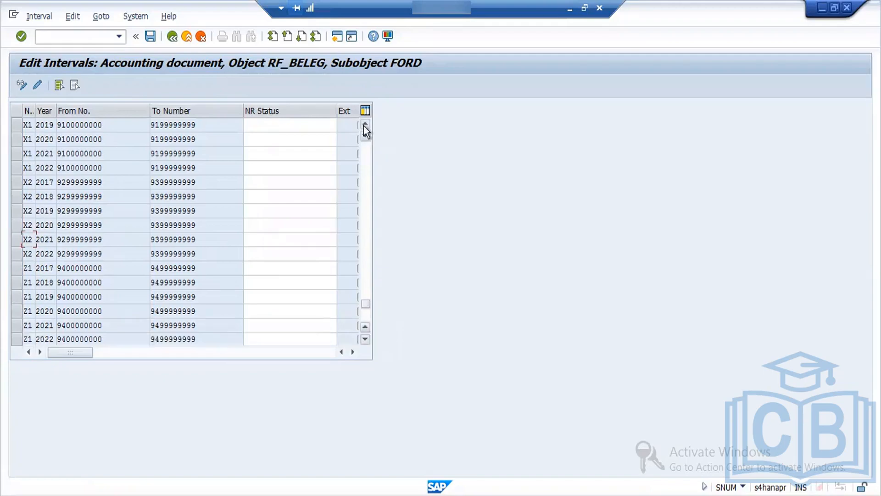
pyautogui.click(364, 126)
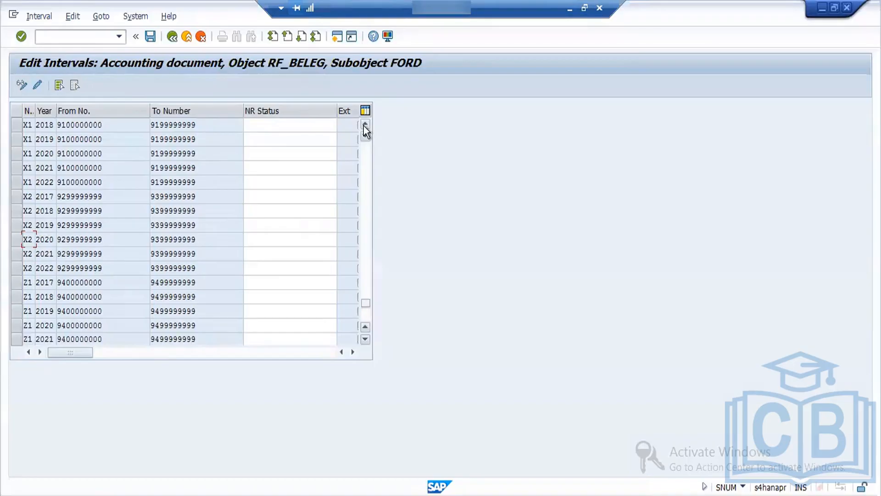
pyautogui.click(18, 197)
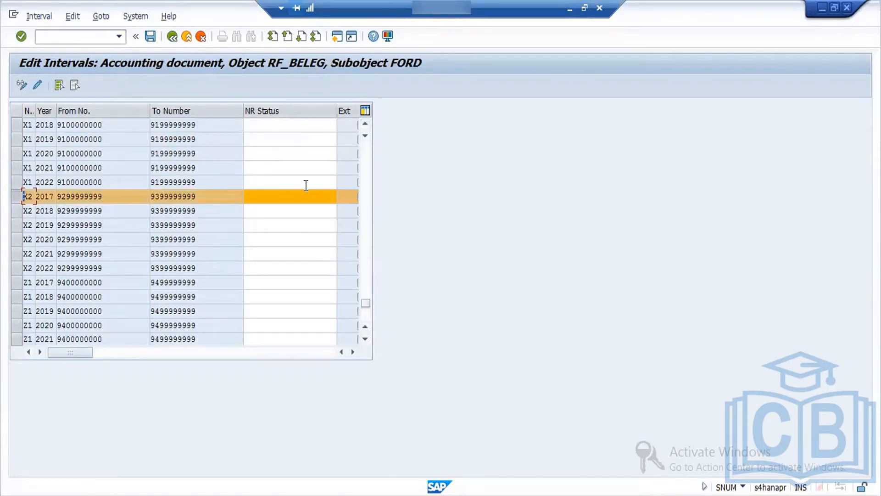
# Step: Look back through the FORD intervals from X2 to the first entries, number 00
pyautogui.click(365, 122)
pyautogui.click(365, 122)
pyautogui.click(365, 122)
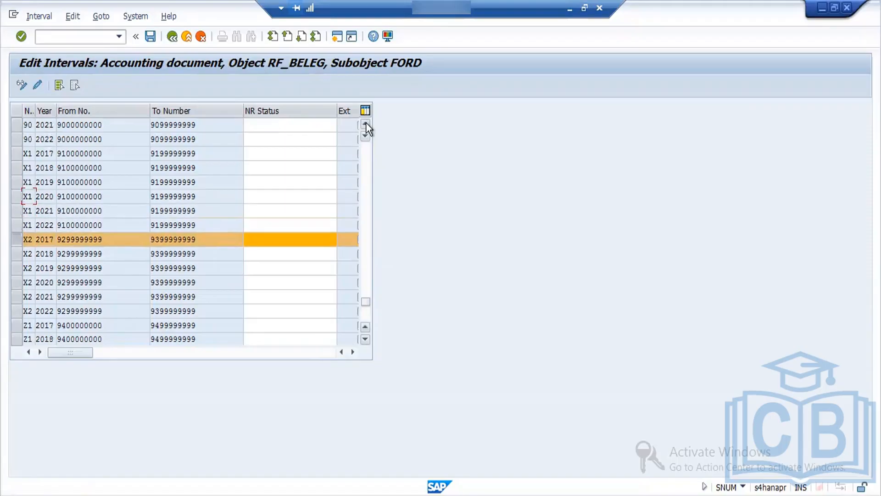
pyautogui.click(366, 122)
pyautogui.click(366, 122)
pyautogui.click(365, 122)
pyautogui.click(366, 122)
pyautogui.click(365, 122)
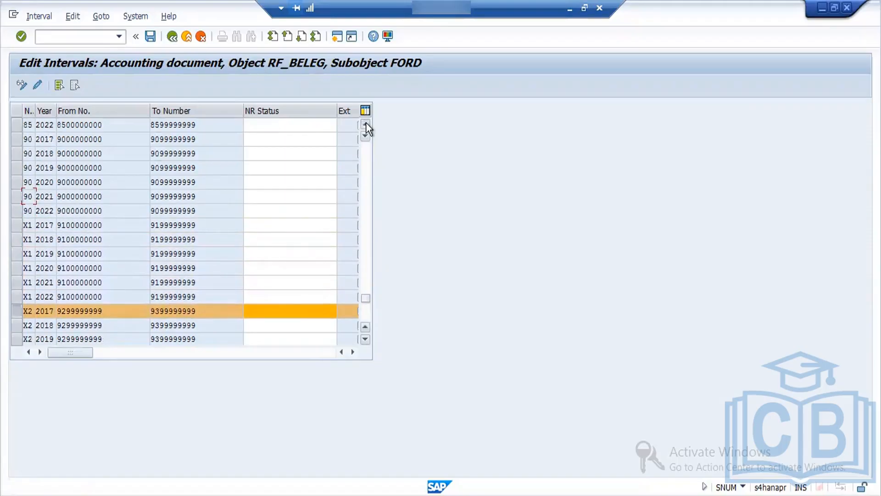
pyautogui.click(366, 122)
pyautogui.click(365, 122)
pyautogui.moveTo(363, 298); pyautogui.dragTo(344, 178)
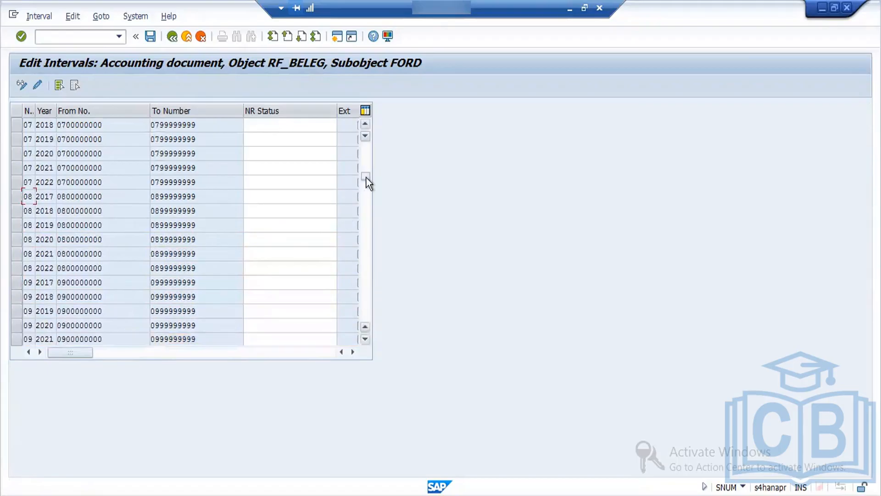
pyautogui.moveTo(366, 178); pyautogui.dragTo(367, 148)
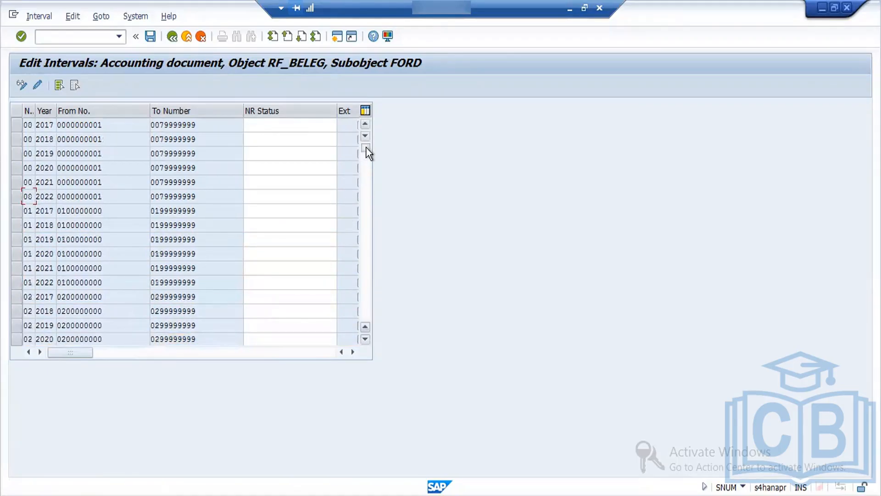
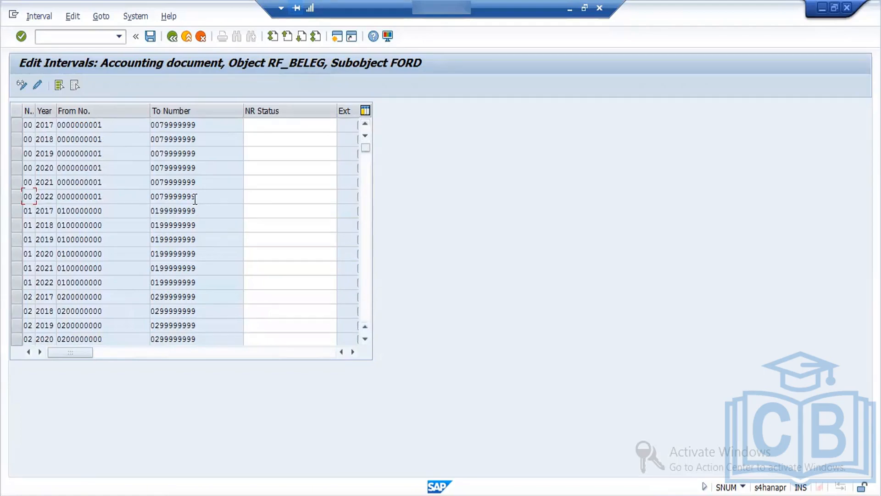
# Step: Look through the first FORD number range intervals again, from number 00 to 03
pyautogui.moveTo(195, 198); pyautogui.dragTo(159, 208)
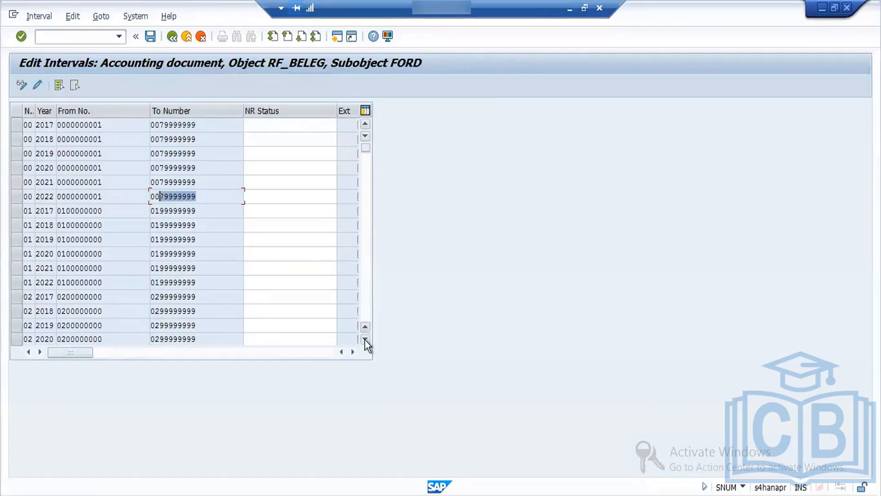
pyautogui.click(365, 339)
pyautogui.click(365, 339)
pyautogui.click(365, 340)
pyautogui.click(365, 339)
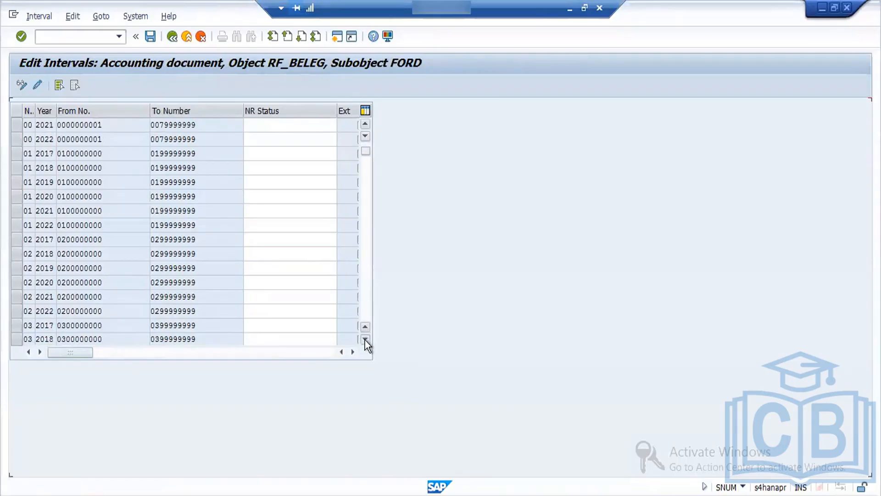
pyautogui.click(365, 339)
pyautogui.click(365, 339)
pyautogui.click(365, 340)
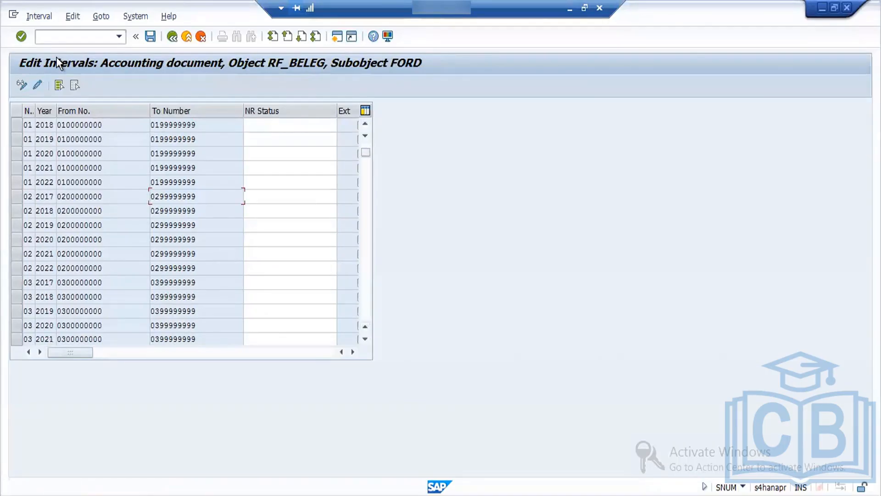
# Step: Return from the FORD number range status list to the RF_BELEG object and reopen its interval maintenance for company code FORD
pyautogui.click(174, 39)
pyautogui.click(278, 153)
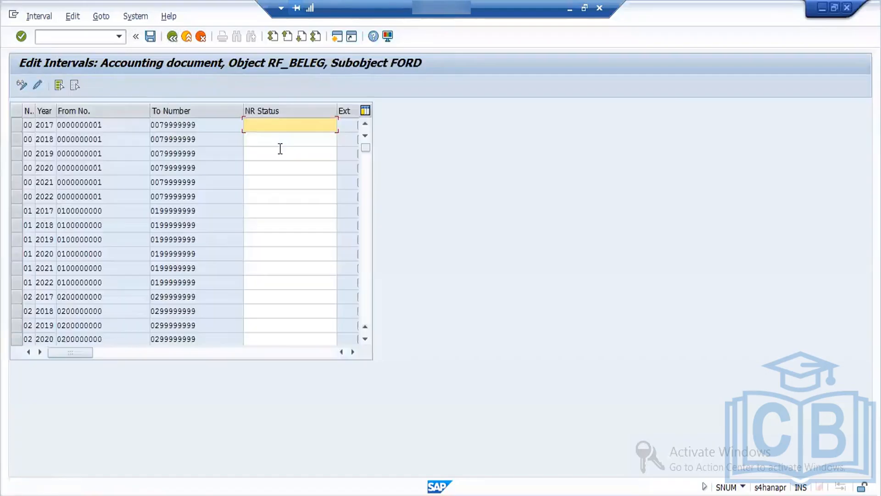
pyautogui.click(174, 39)
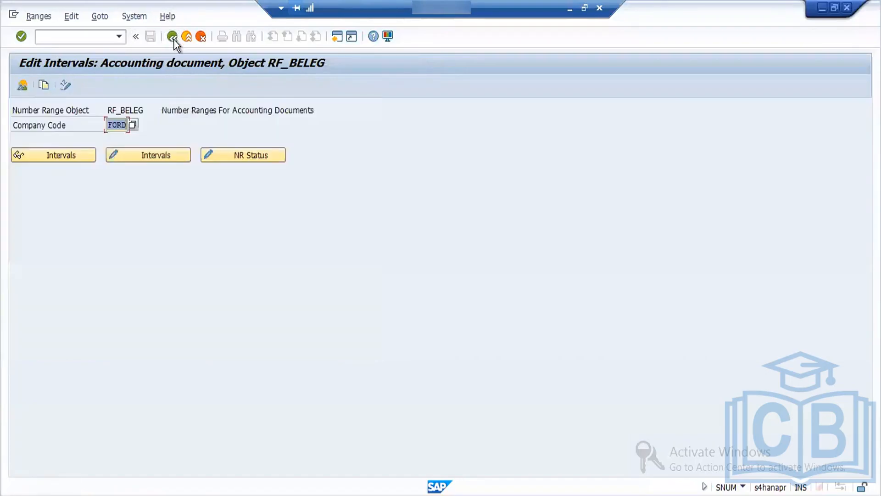
pyautogui.click(174, 39)
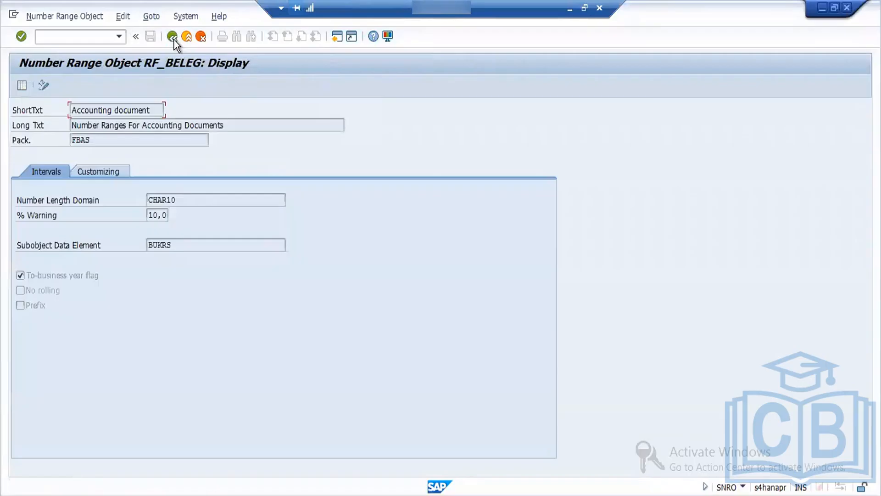
pyautogui.click(19, 87)
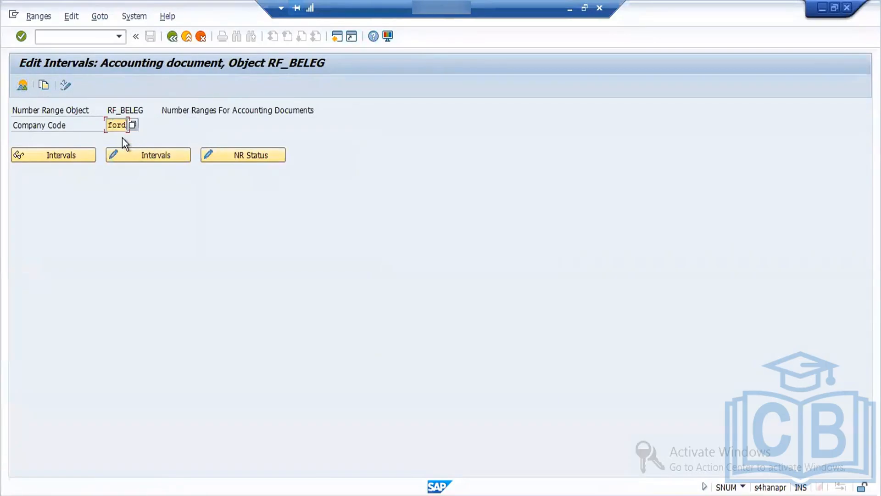
pyautogui.click(43, 85)
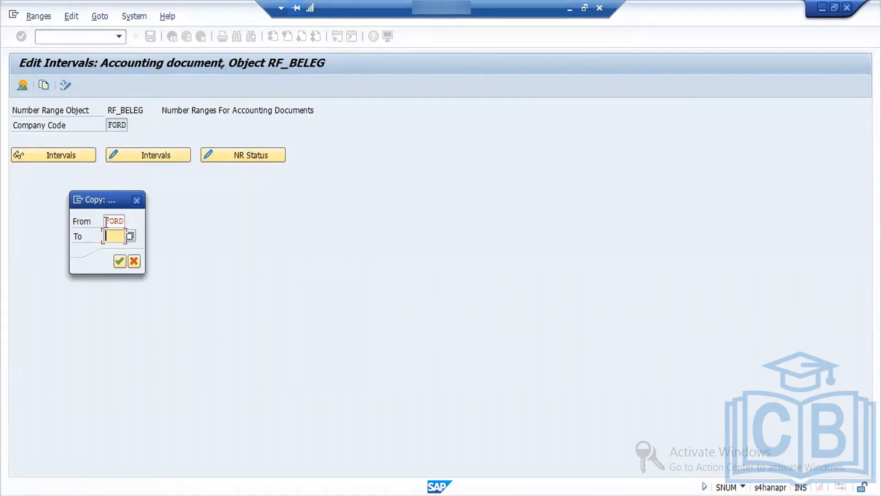
pyautogui.click(134, 261)
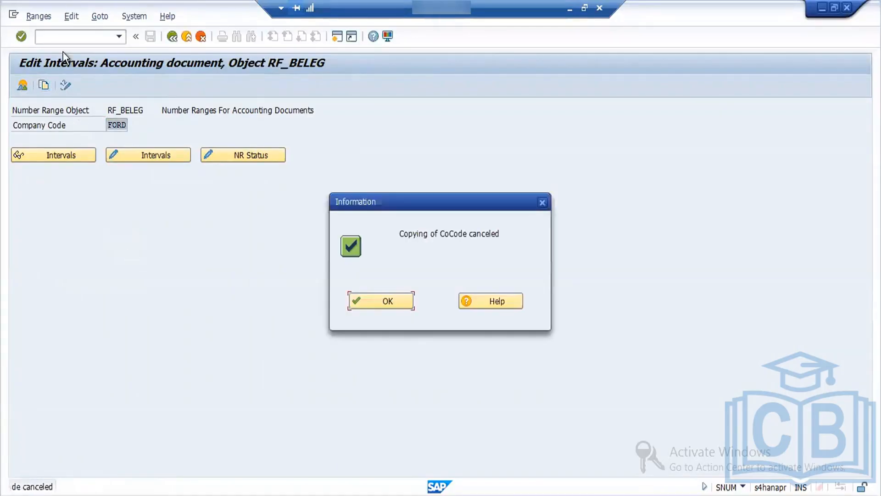
pyautogui.click(389, 302)
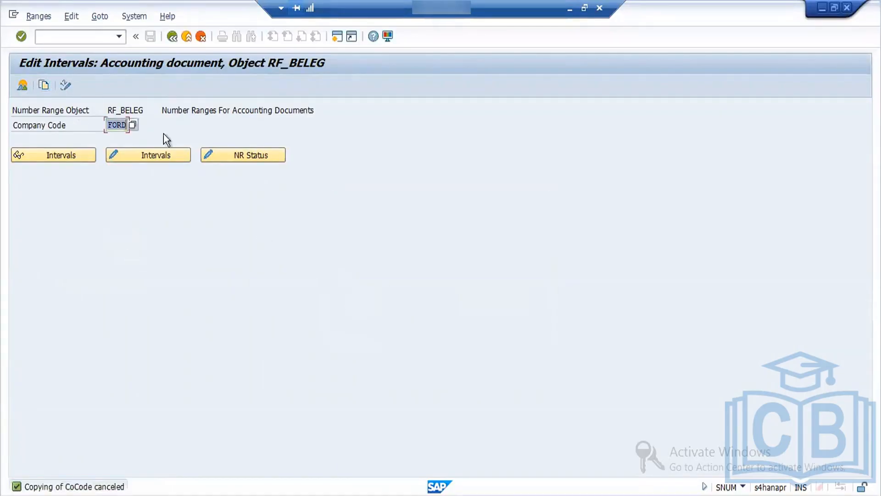
# Step: View the RF_BELEG change documents and the FORD number range status list, returning to the company code selection after each
pyautogui.click(67, 86)
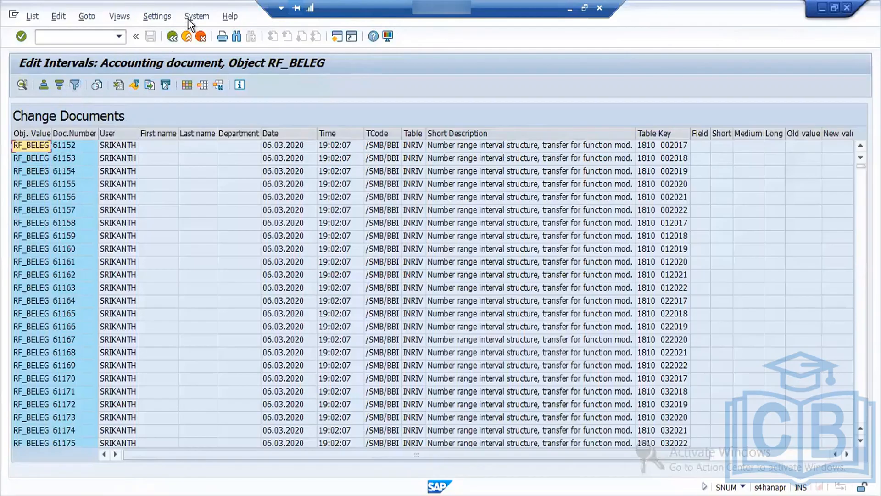
pyautogui.click(172, 37)
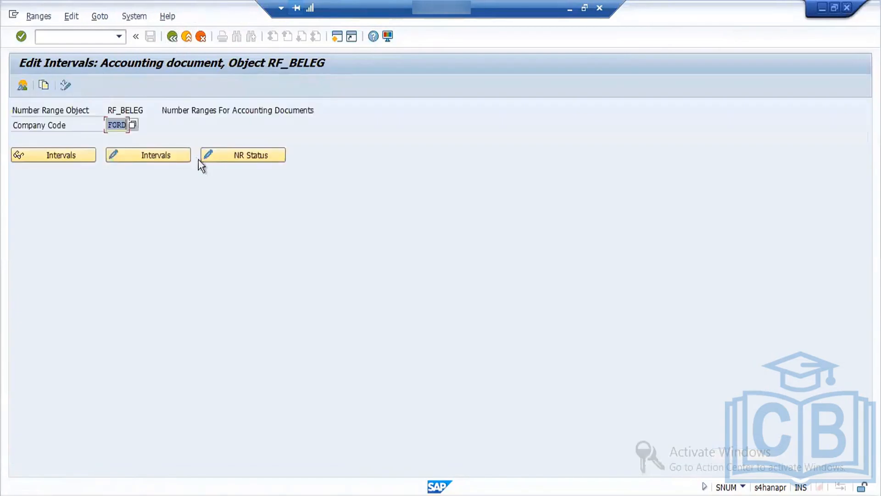
pyautogui.click(209, 157)
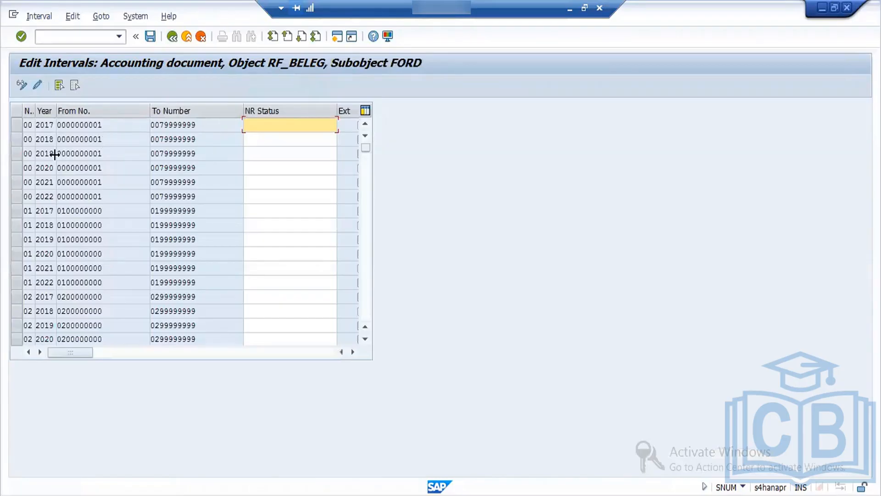
pyautogui.click(173, 36)
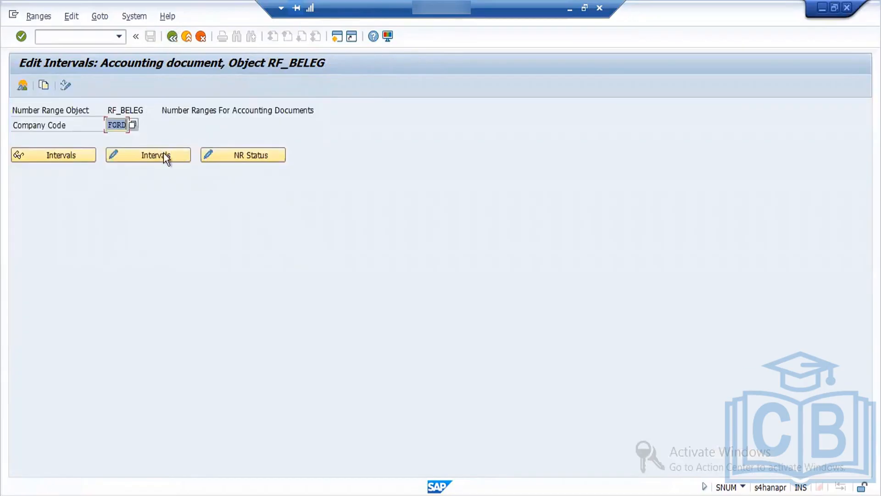
# Step: Open the FORD intervals in change mode and examine the list through Z1 and back to 48 for an interval GG
pyautogui.click(163, 153)
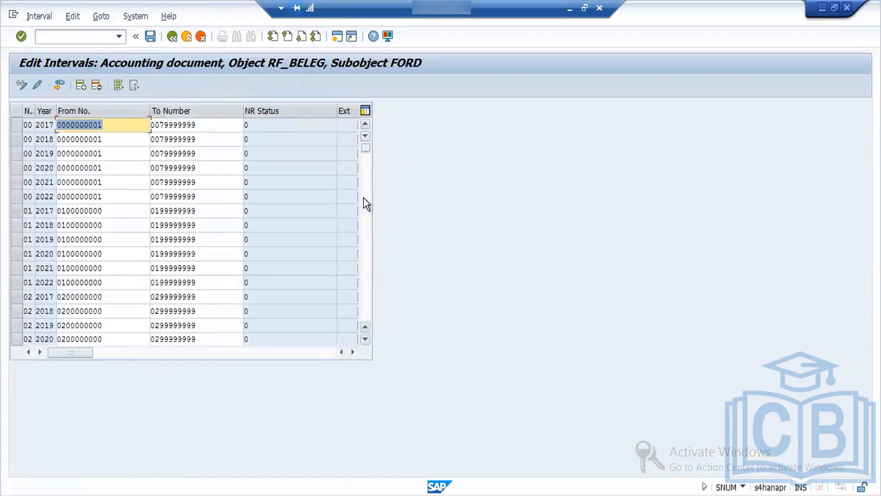
pyautogui.scroll(-6, 367, 282)
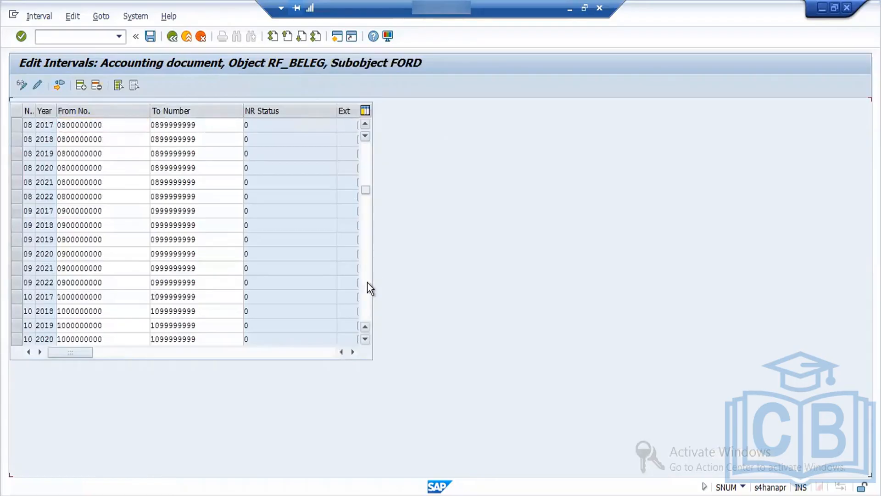
pyautogui.click(367, 282)
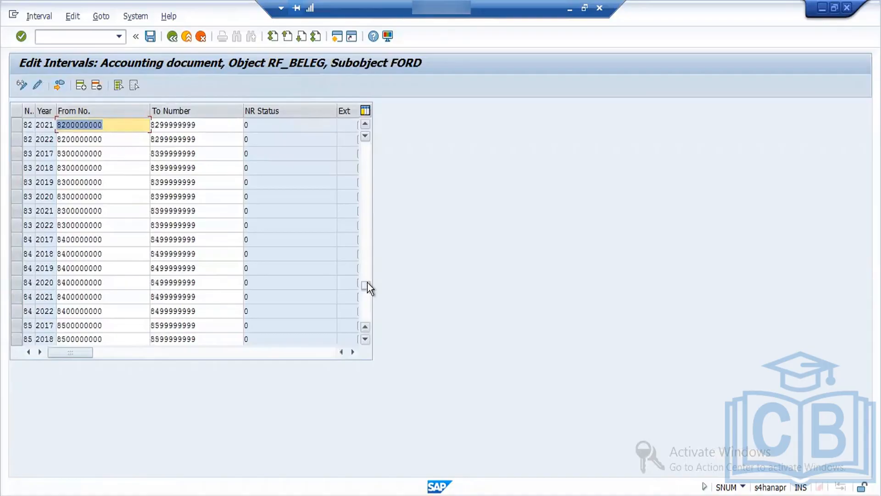
pyautogui.click(361, 314)
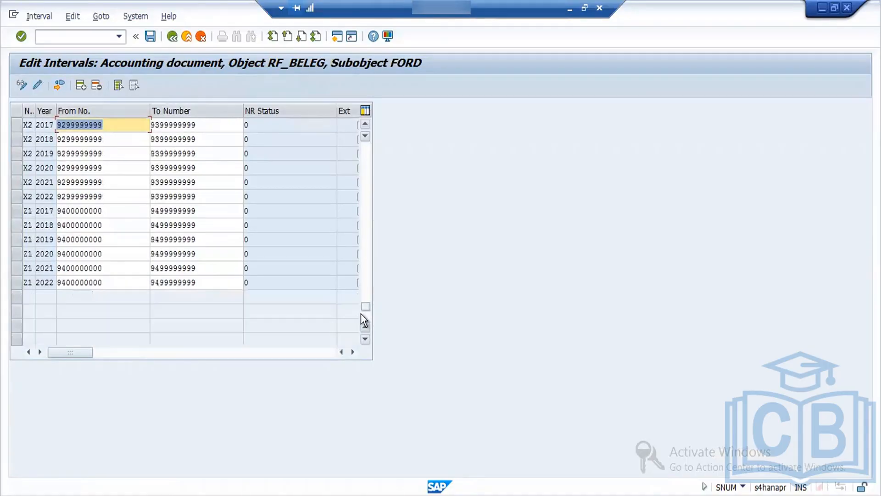
pyautogui.click(366, 285)
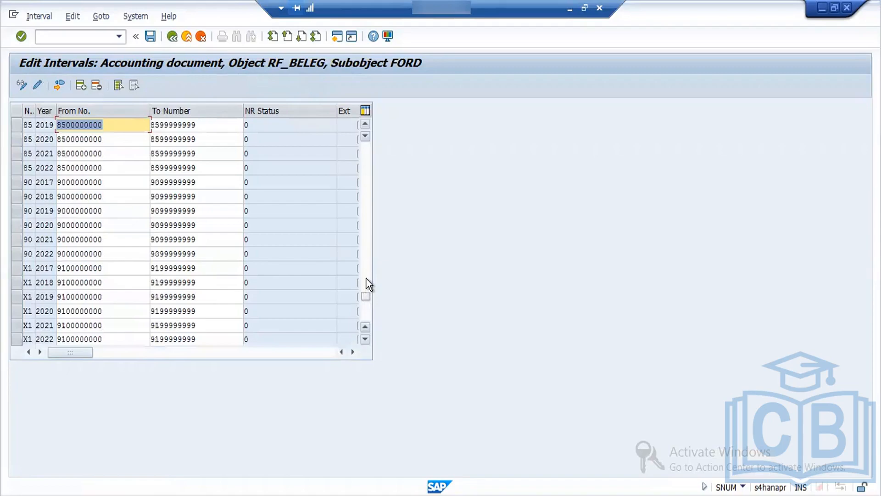
pyautogui.click(367, 282)
pyautogui.click(366, 260)
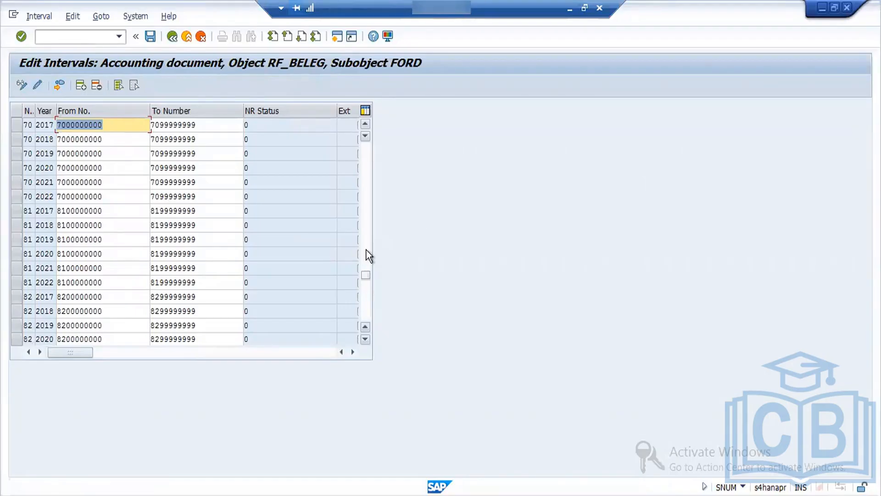
pyautogui.click(366, 250)
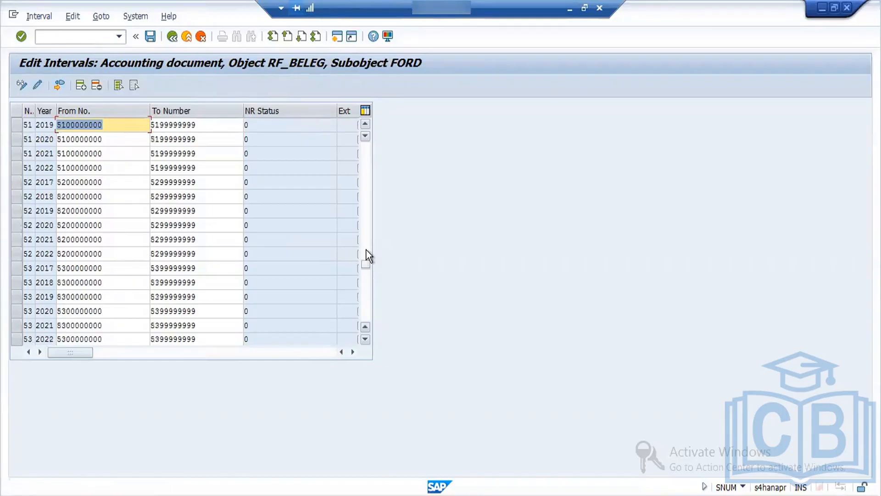
pyautogui.click(366, 249)
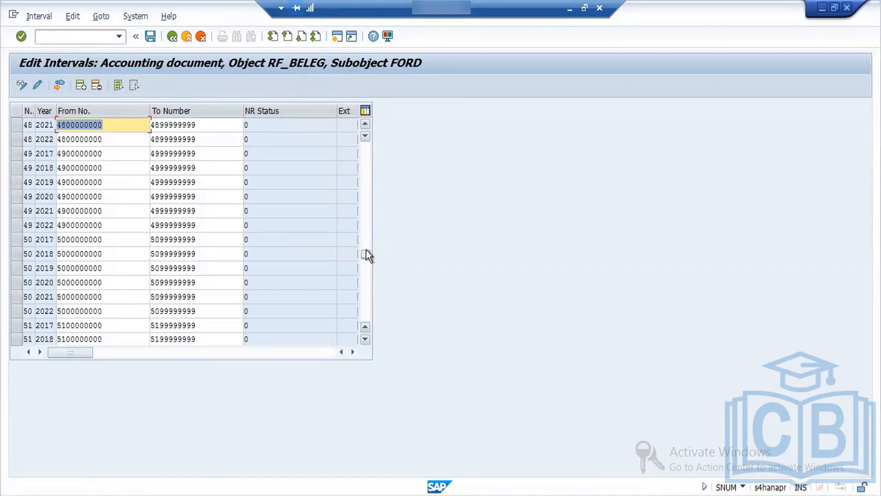
# Step: Leave the RF_BELEG number range maintenance and open the SAP Reference IMG through transaction SPRO
pyautogui.click(172, 37)
pyautogui.click(172, 37)
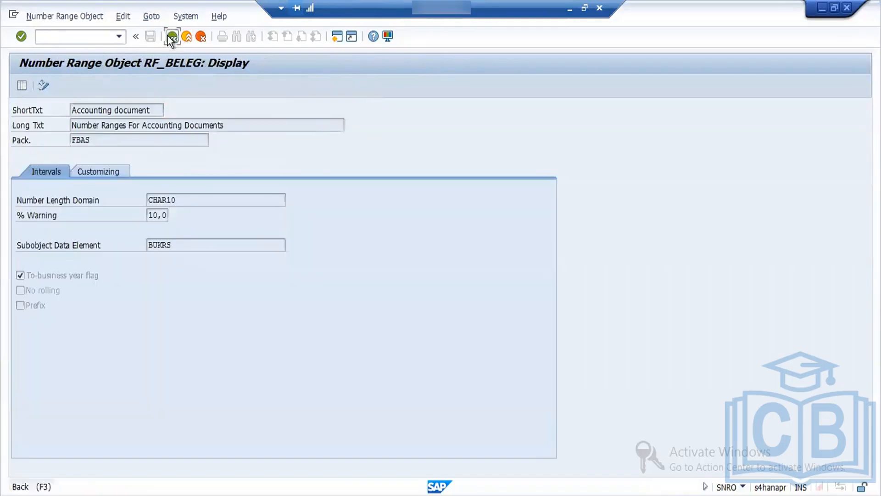
pyautogui.click(169, 37)
pyautogui.click(169, 37)
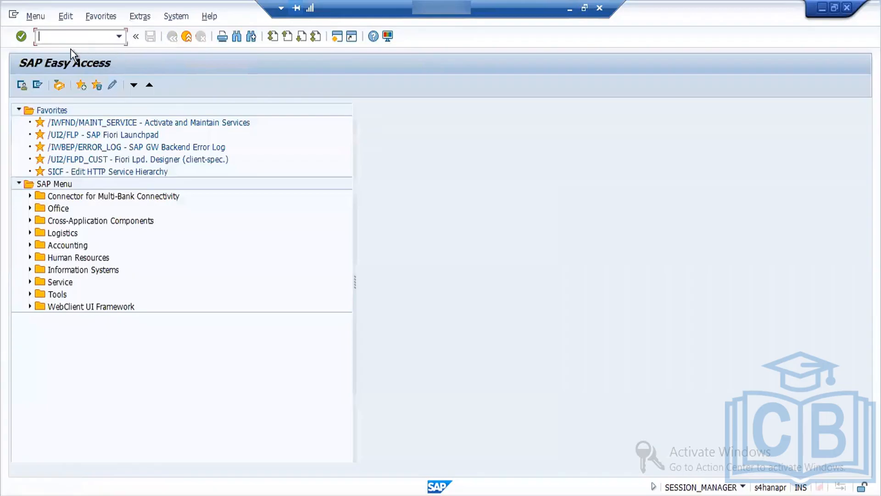
pyautogui.write('spro')
pyautogui.press('Return')
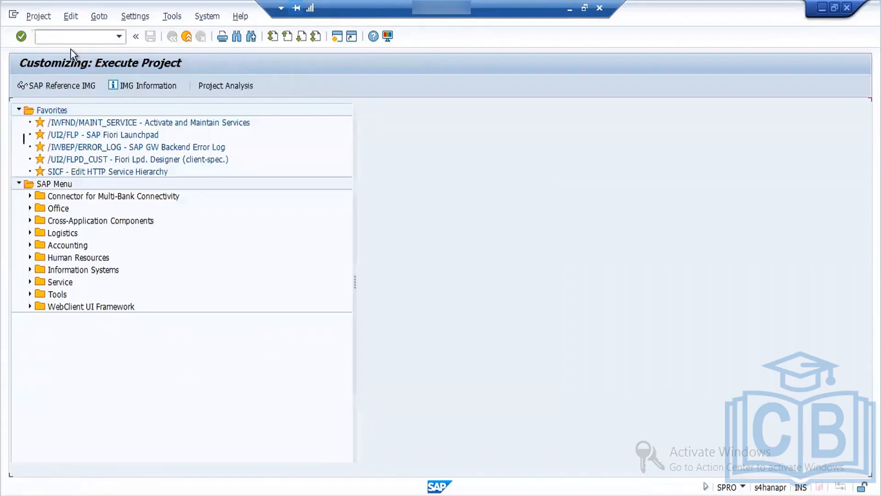
pyautogui.click(68, 87)
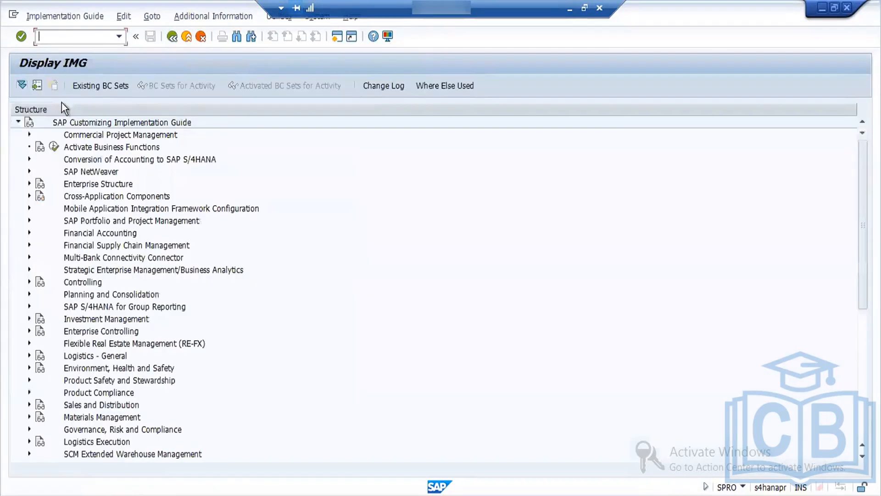
# Step: Open Define Number Assignment for Accounting Documents in the IMG under Materials Management, Inventory Management and Physical Inventory, Number Assignment
pyautogui.click(29, 417)
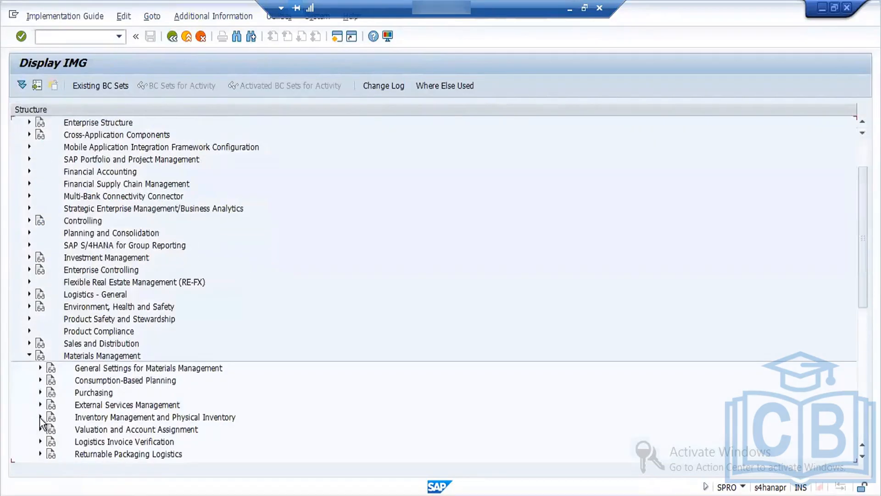
pyautogui.click(41, 417)
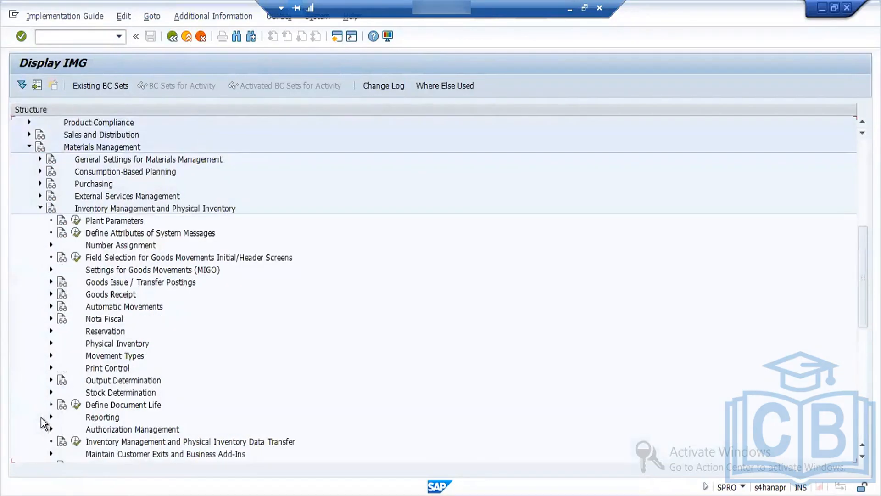
pyautogui.click(51, 246)
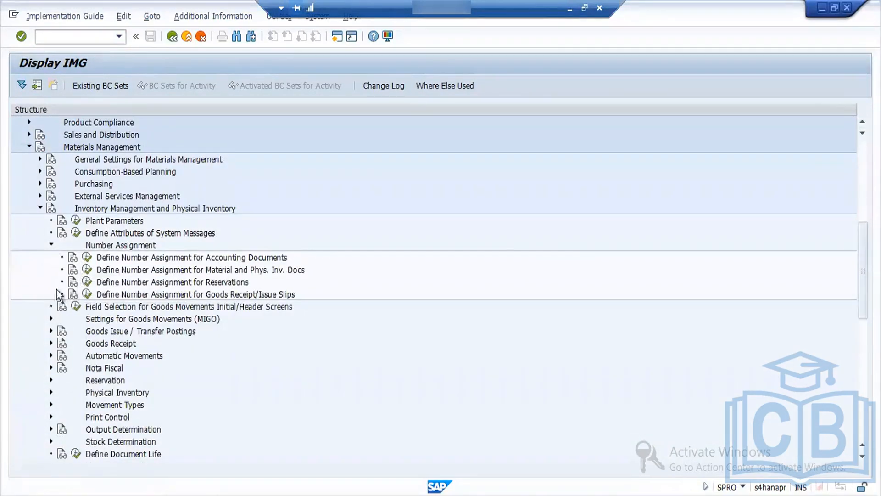
pyautogui.click(88, 258)
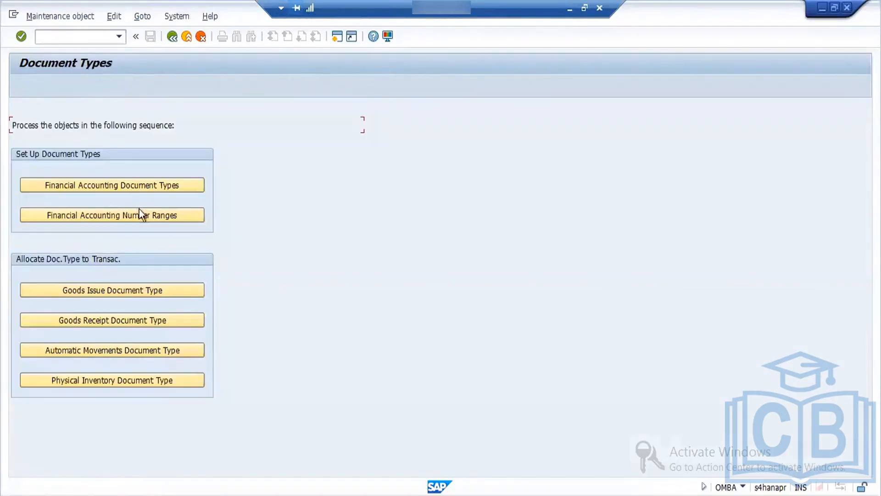
# Step: Check the financial accounting document types and the financial accounting number ranges, returning to the Document Types overview after each
pyautogui.click(131, 183)
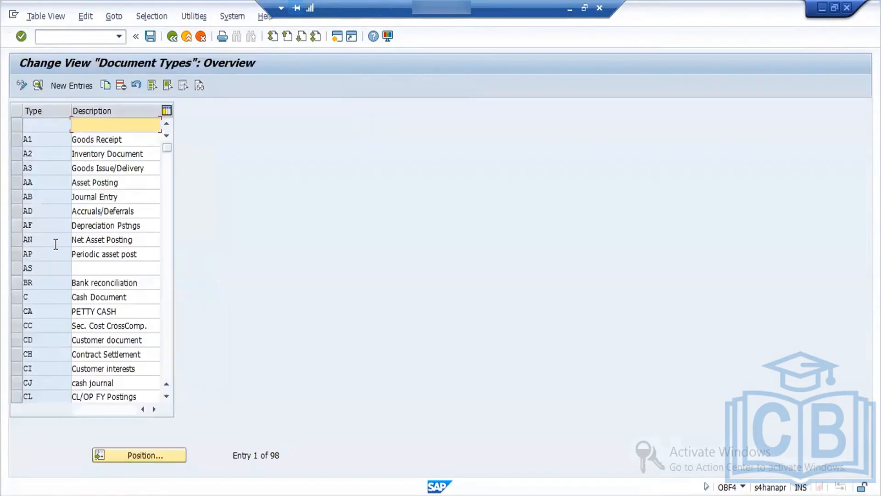
pyautogui.click(172, 38)
pyautogui.click(138, 214)
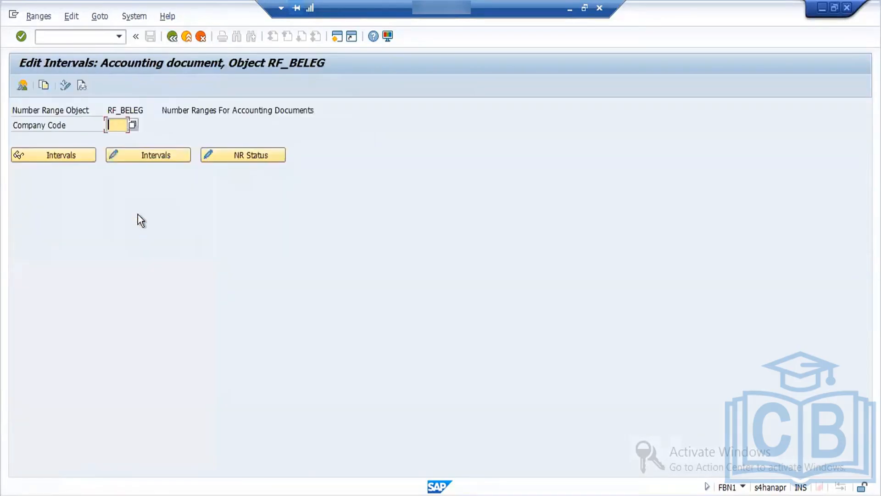
pyautogui.click(173, 37)
# Step: Reopen the financial accounting document types list and dismiss the lookup for a specific document type
pyautogui.click(136, 185)
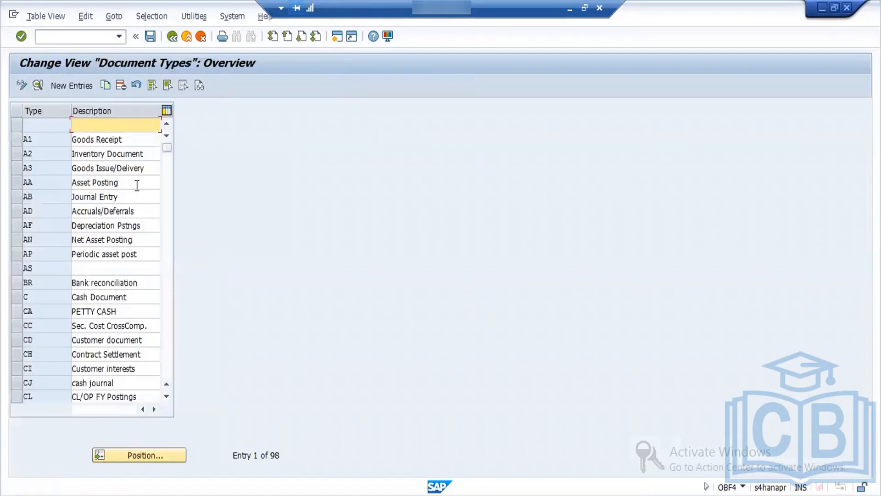
pyautogui.click(148, 450)
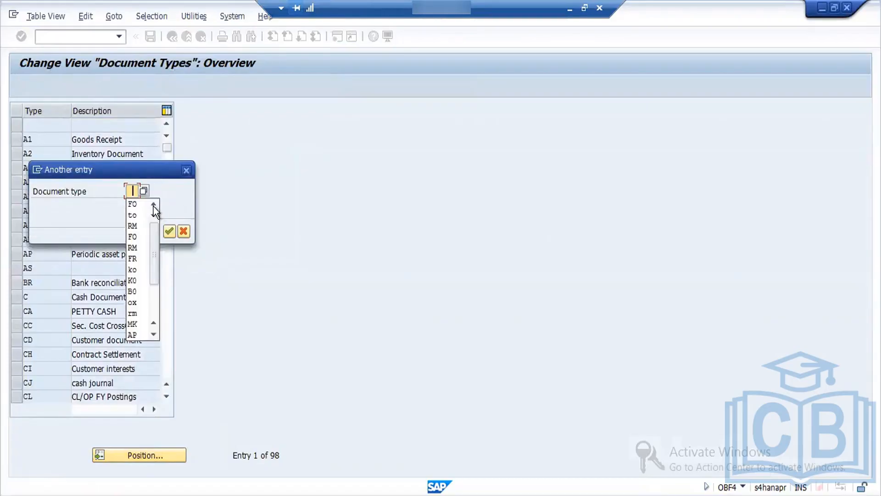
pyautogui.click(187, 170)
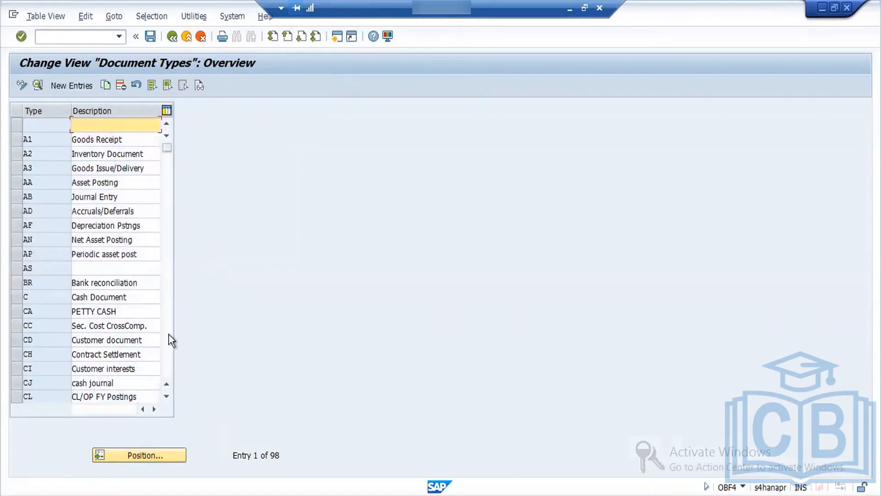
# Step: Position the Document Types overview at type WE (Goods Receipt) and open its details
pyautogui.click(166, 397)
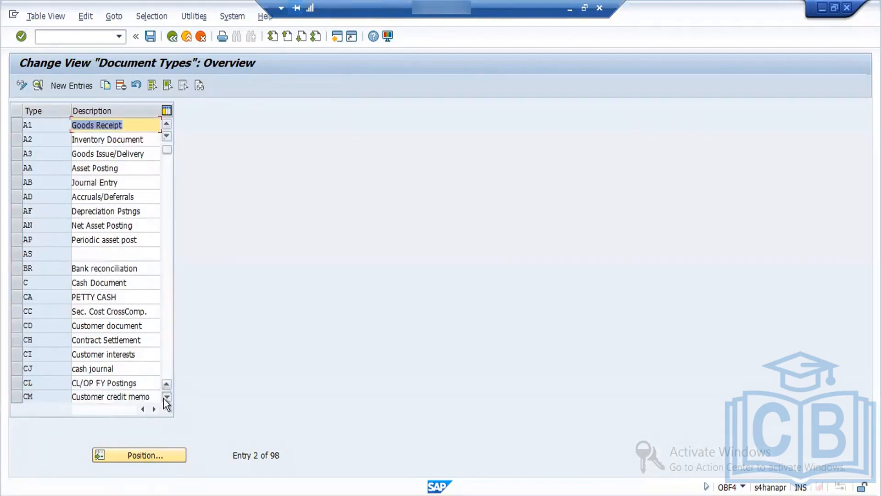
pyautogui.click(166, 397)
pyautogui.click(166, 396)
pyautogui.click(166, 396)
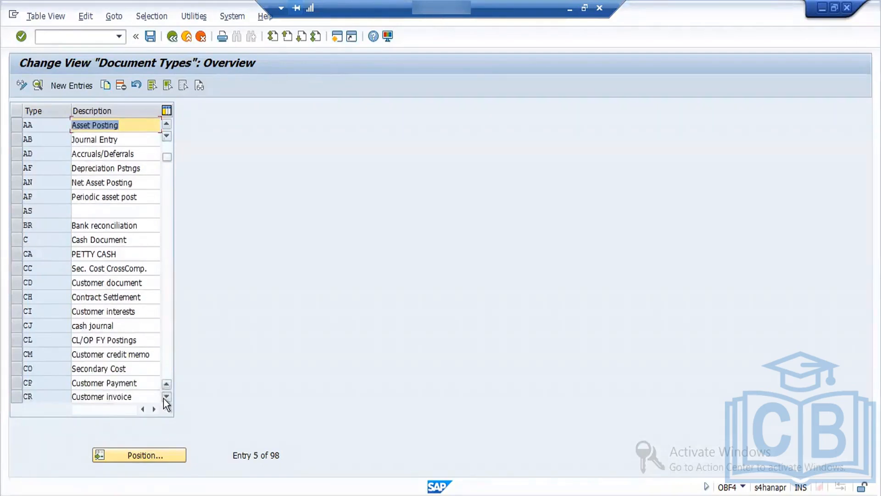
pyautogui.click(166, 396)
pyautogui.click(166, 396)
pyautogui.click(167, 397)
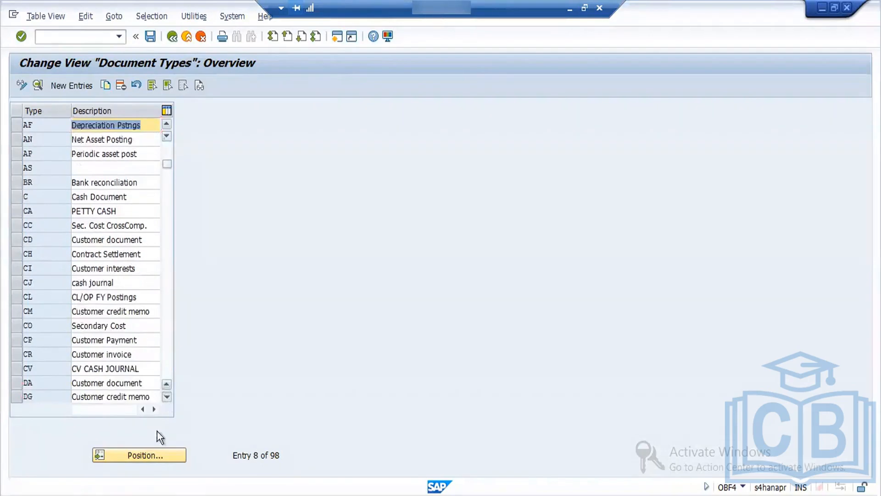
pyautogui.click(162, 456)
pyautogui.write('WE')
pyautogui.press('Return')
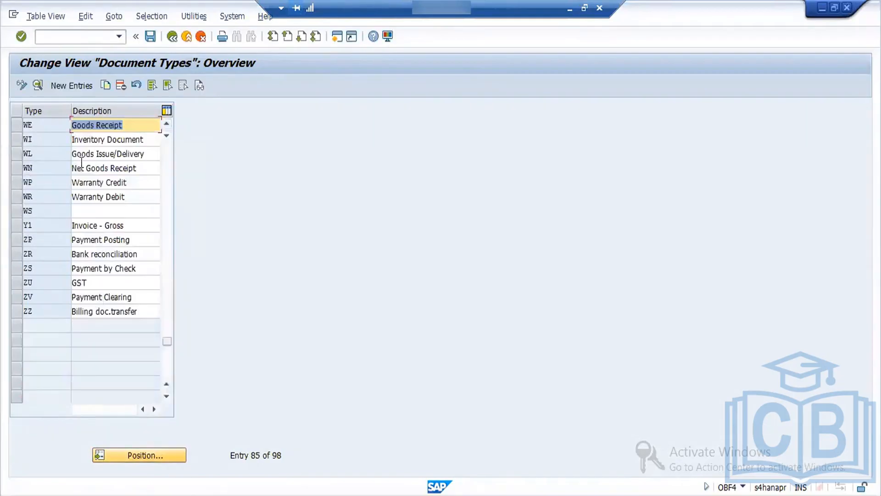
pyautogui.click(16, 128)
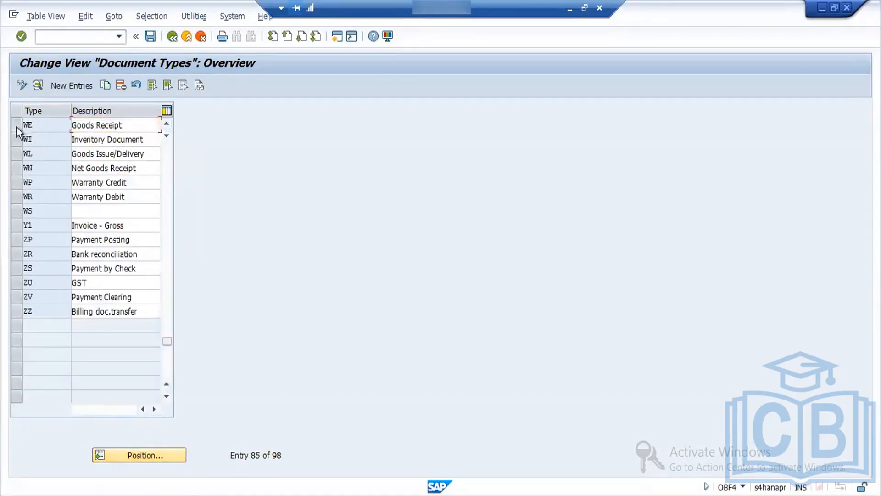
pyautogui.click(38, 86)
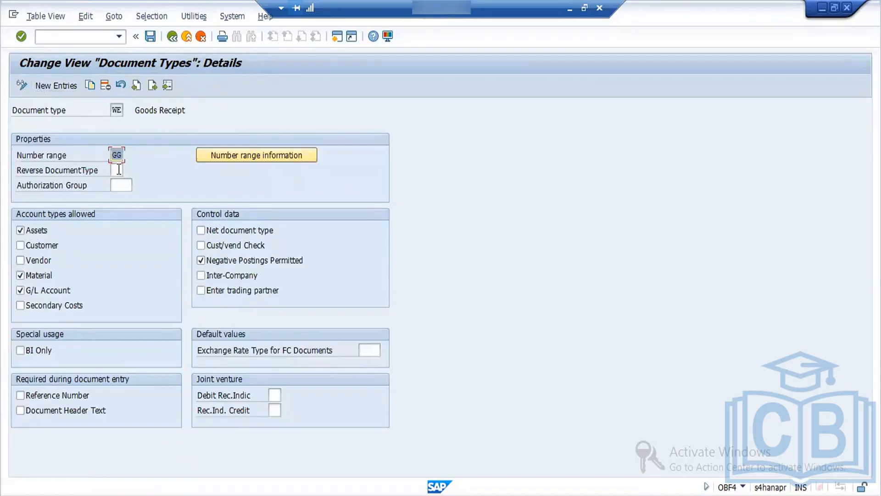
# Step: Set the number range of document type WE to 01, checking the RF_BELEG intervals of company code FORD
pyautogui.press('BackSpace')
pyautogui.write('x')
pyautogui.click(241, 153)
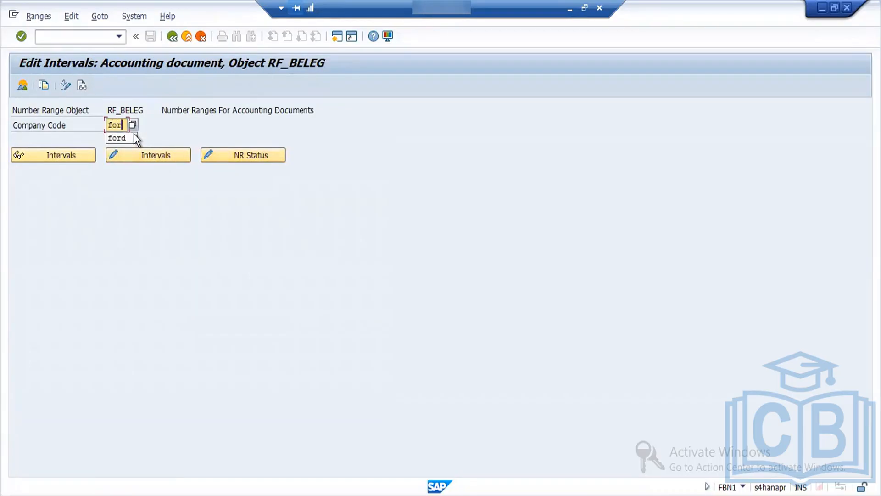
pyautogui.click(148, 156)
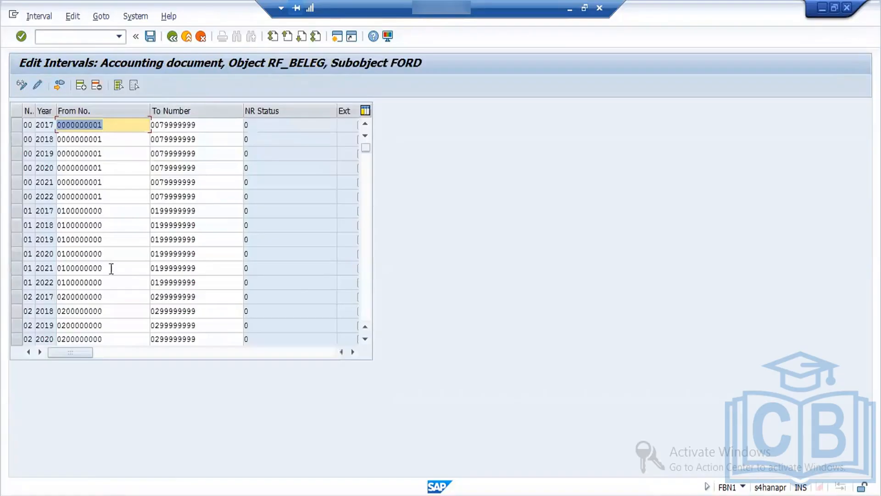
pyautogui.click(172, 36)
pyautogui.click(171, 38)
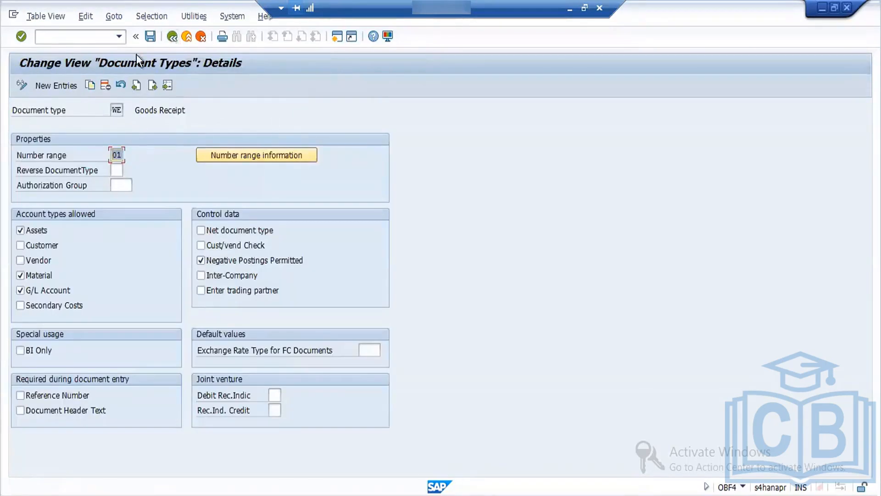
# Step: Save the WE change to the MM:OBYC Config customizing request and return to the Document Types overview
pyautogui.click(152, 36)
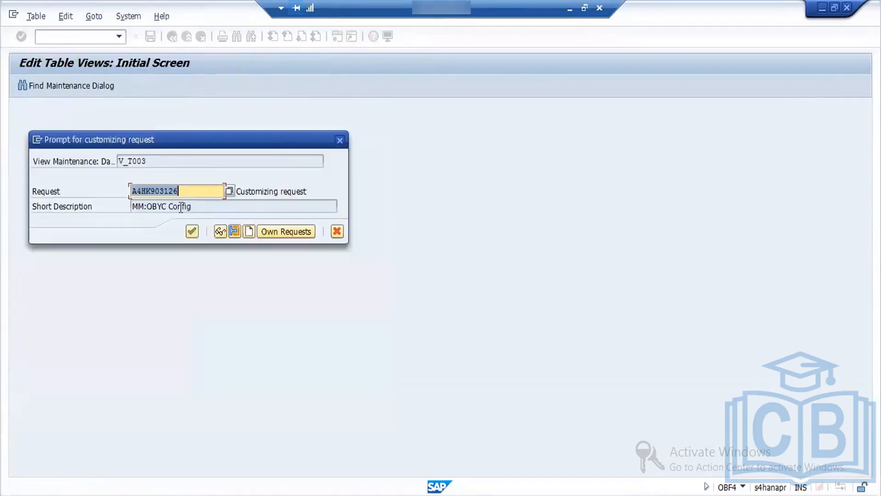
pyautogui.click(191, 231)
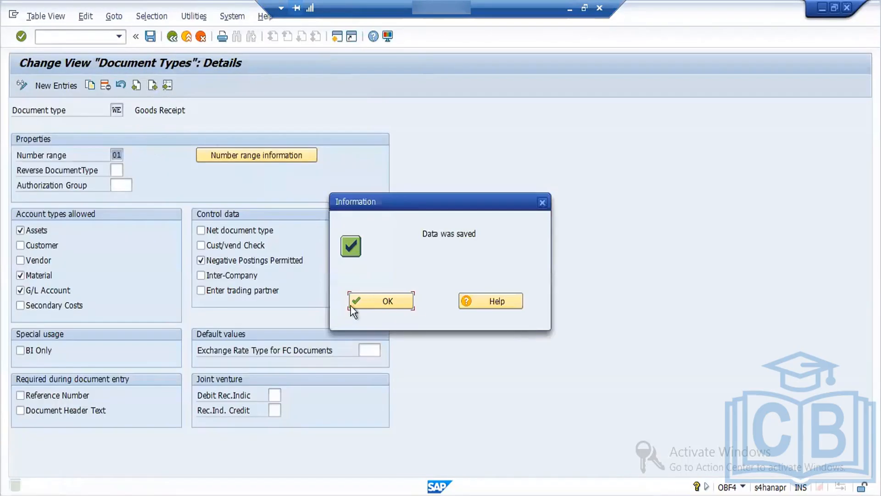
pyautogui.click(378, 301)
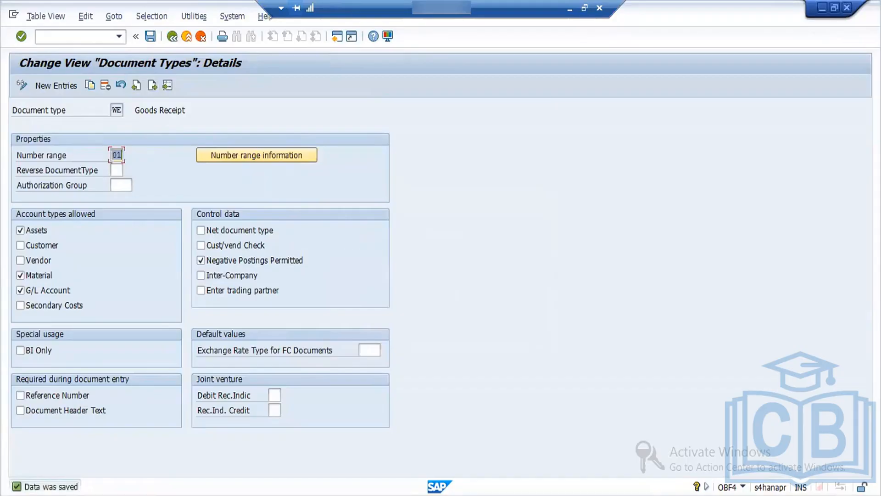
pyautogui.click(188, 494)
pyautogui.click(200, 346)
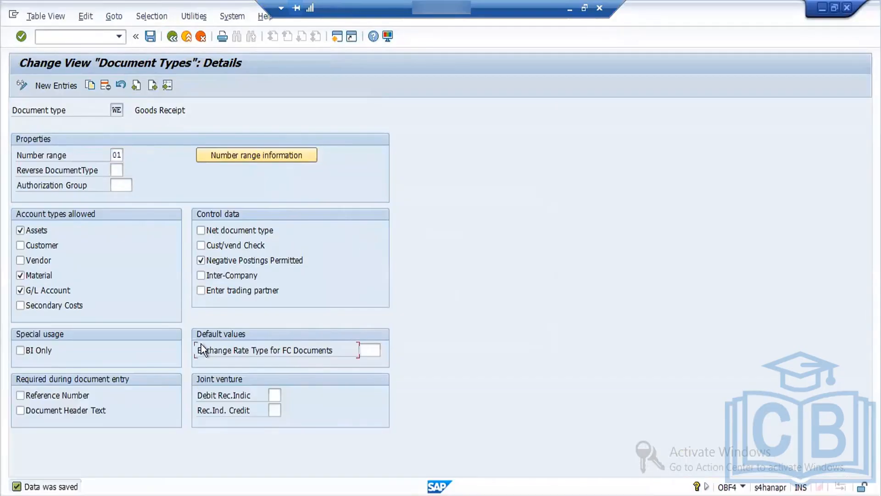
pyautogui.click(173, 36)
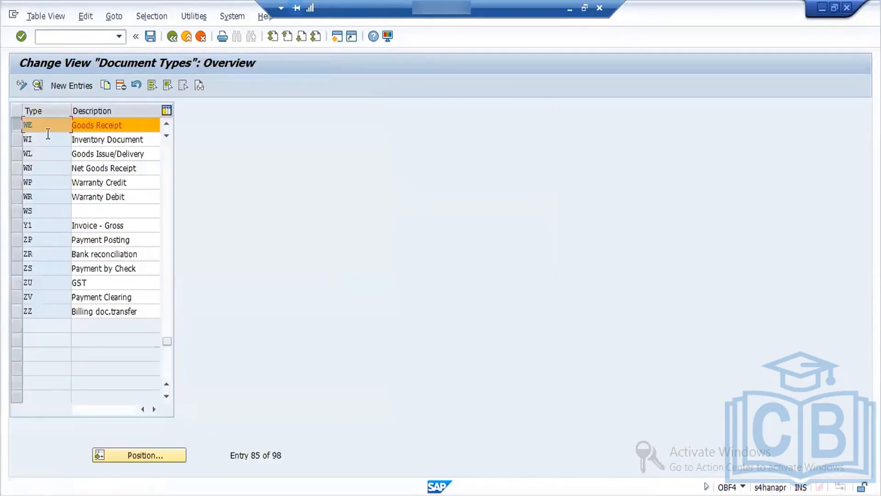
# Step: Add document types WI, WL, WN, WP and WR to the WE selection and open the details of the selected entries
pyautogui.click(18, 138)
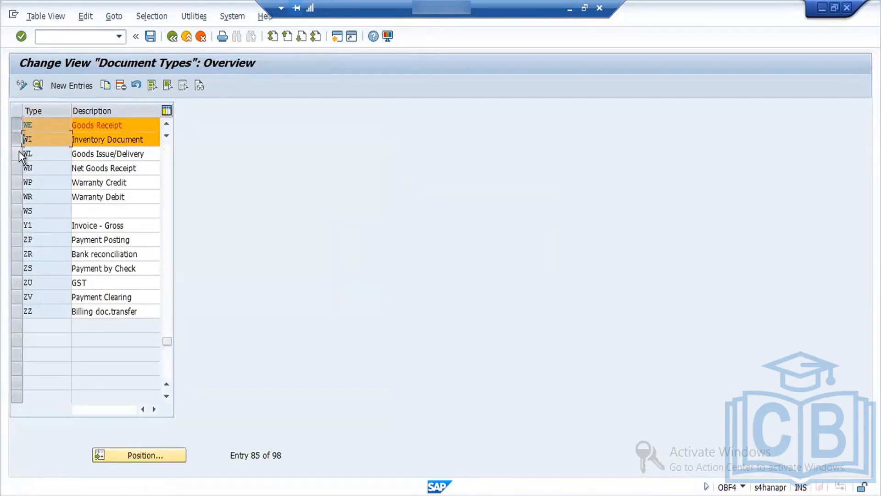
pyautogui.click(18, 152)
pyautogui.click(18, 167)
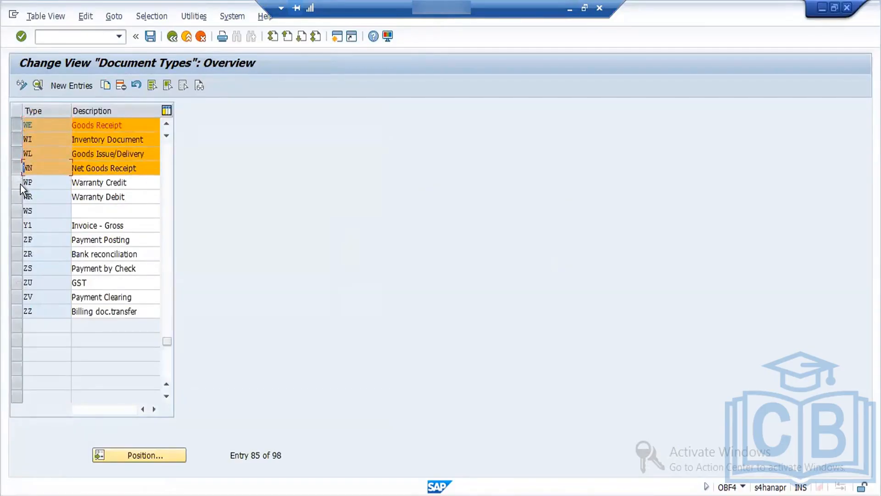
pyautogui.click(18, 186)
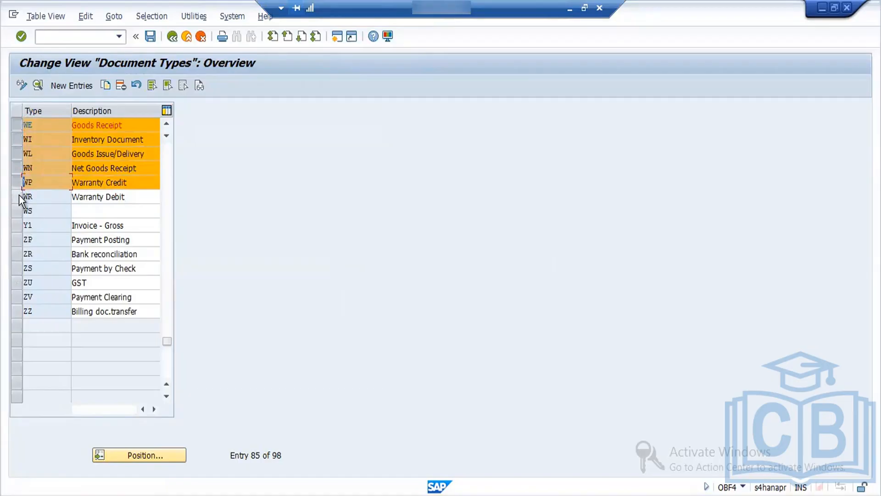
pyautogui.click(19, 194)
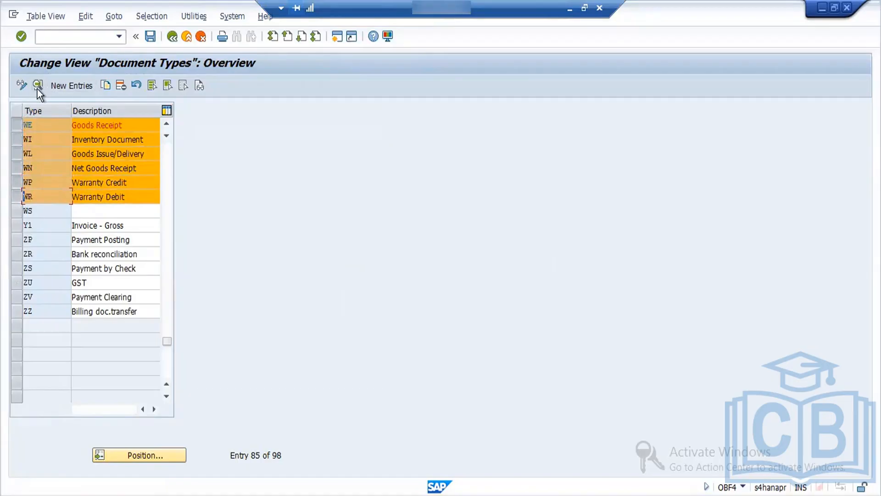
pyautogui.click(37, 89)
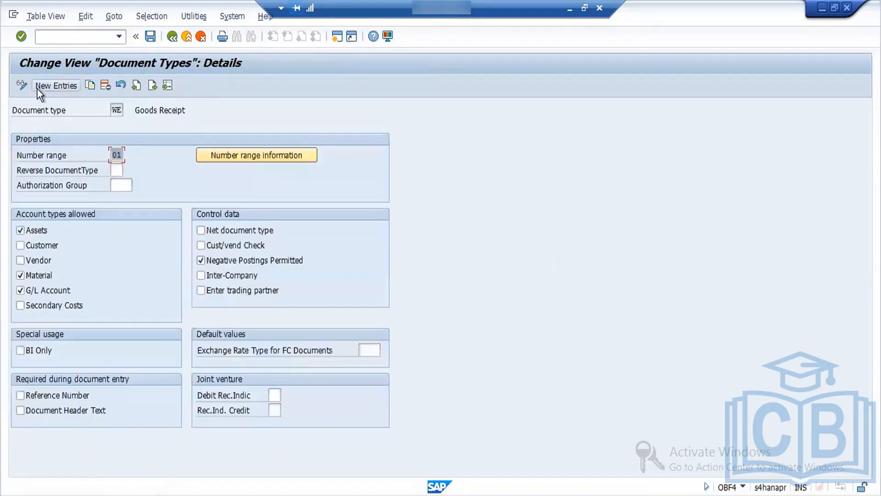
# Step: Set the number range of document type WI (Inventory Document) to 01 and go on to the following entry
pyautogui.click(152, 85)
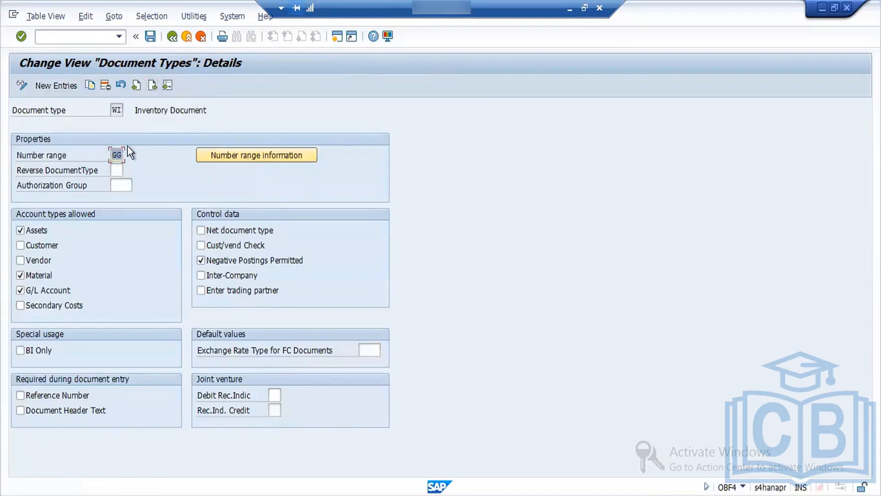
pyautogui.write('01')
pyautogui.click(153, 85)
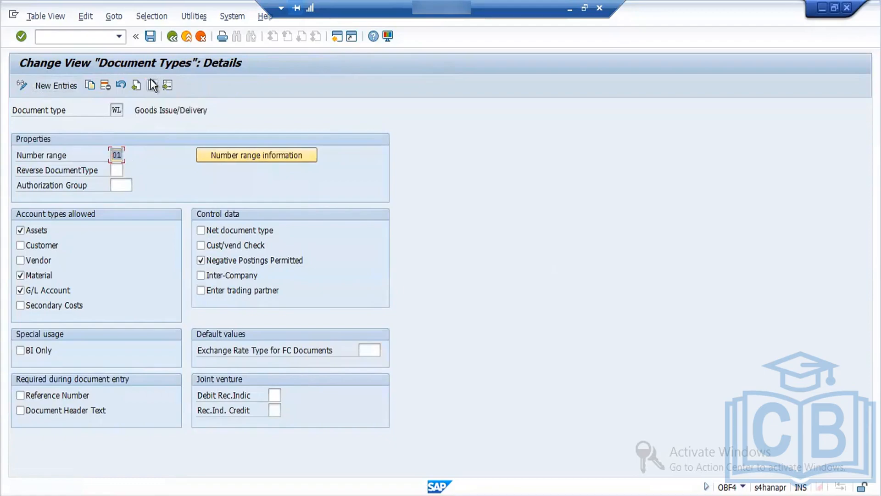
# Step: Set the number range of document types WP (Warranty Credit) and WR (Warranty Debit) to 01
pyautogui.click(152, 85)
pyautogui.click(152, 85)
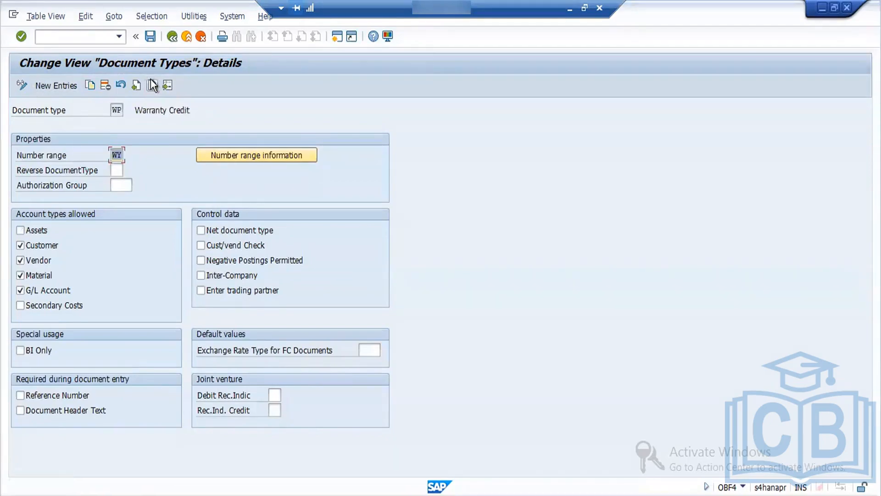
pyautogui.write('01')
pyautogui.click(157, 83)
pyautogui.write('0')
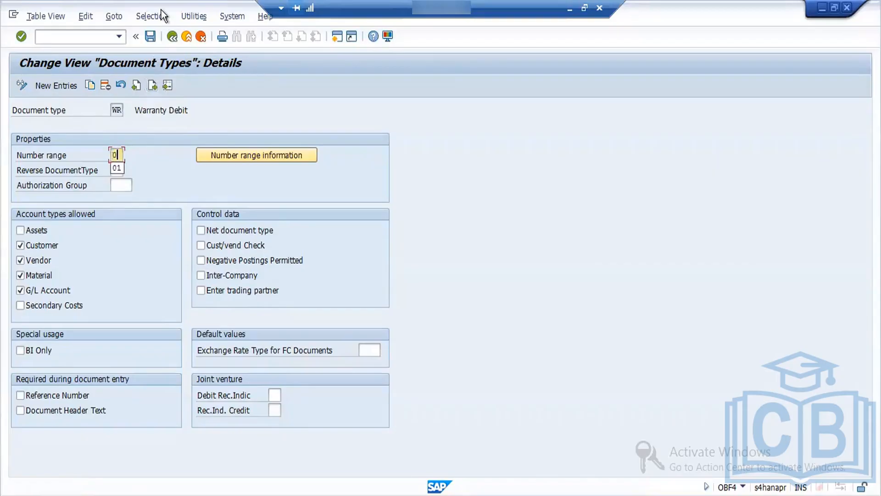
pyautogui.write('1')
pyautogui.click(156, 86)
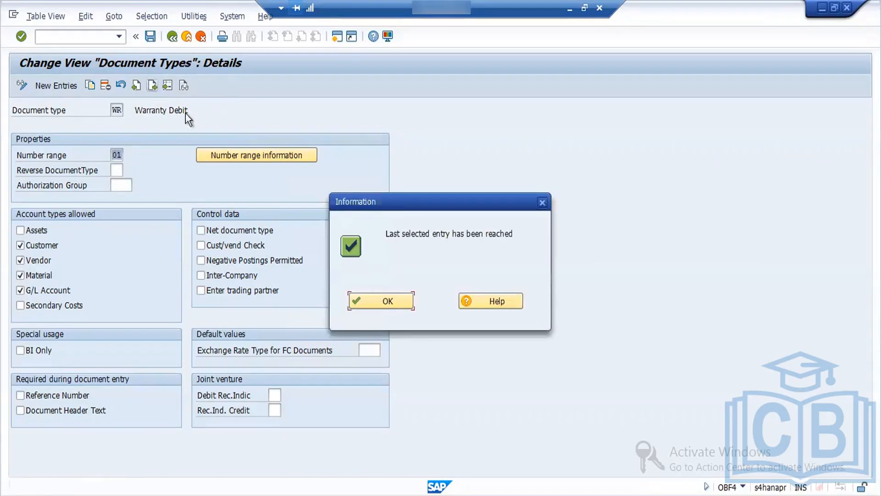
pyautogui.click(376, 302)
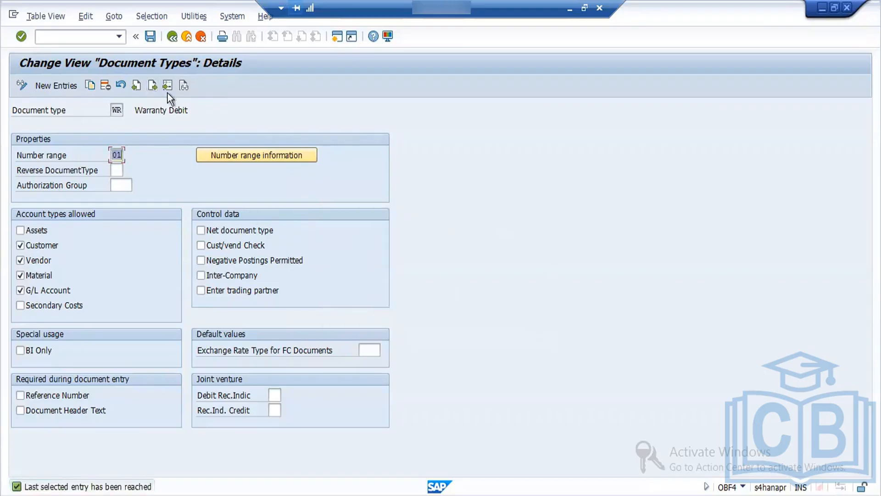
# Step: Save the document type changes and return to the IMG structure
pyautogui.click(150, 40)
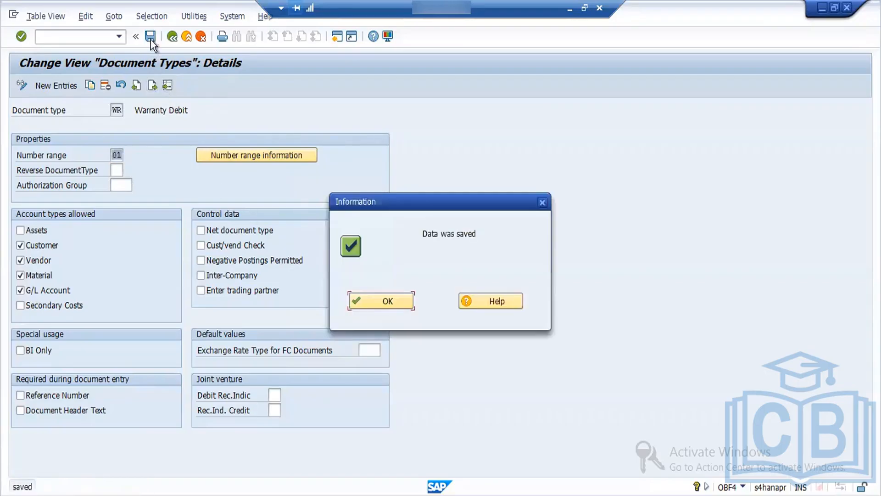
pyautogui.click(389, 299)
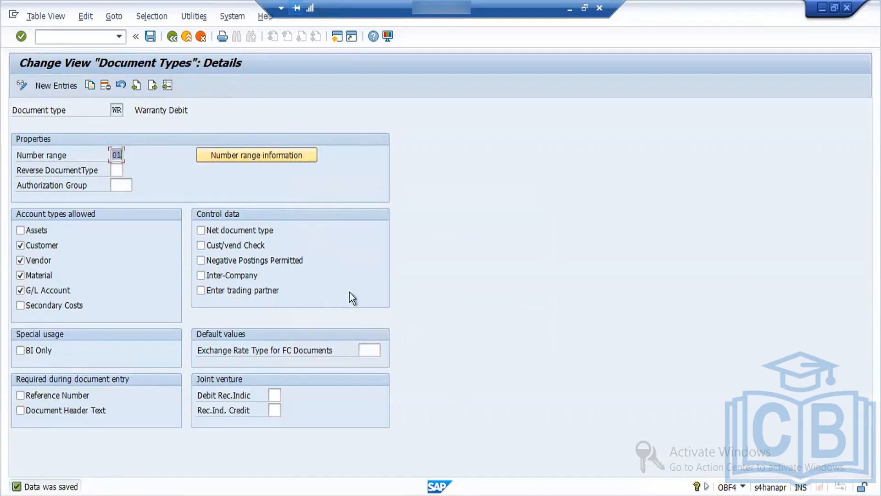
pyautogui.click(172, 37)
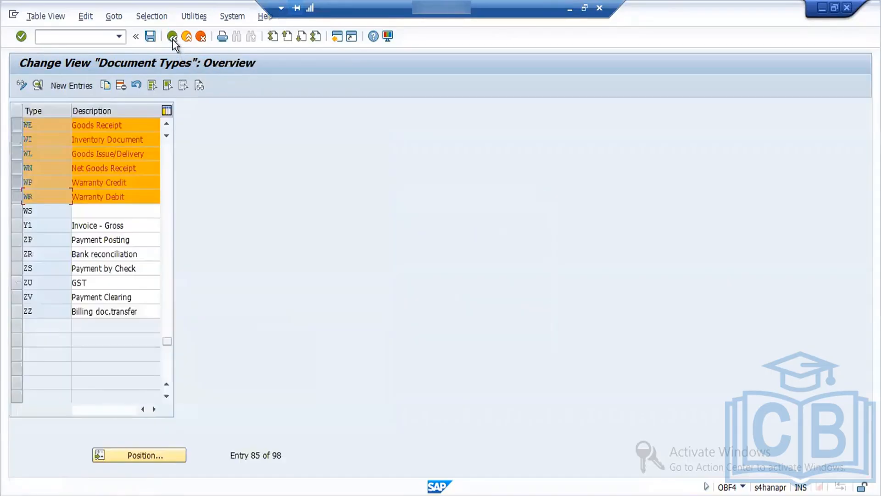
pyautogui.click(172, 37)
pyautogui.click(172, 39)
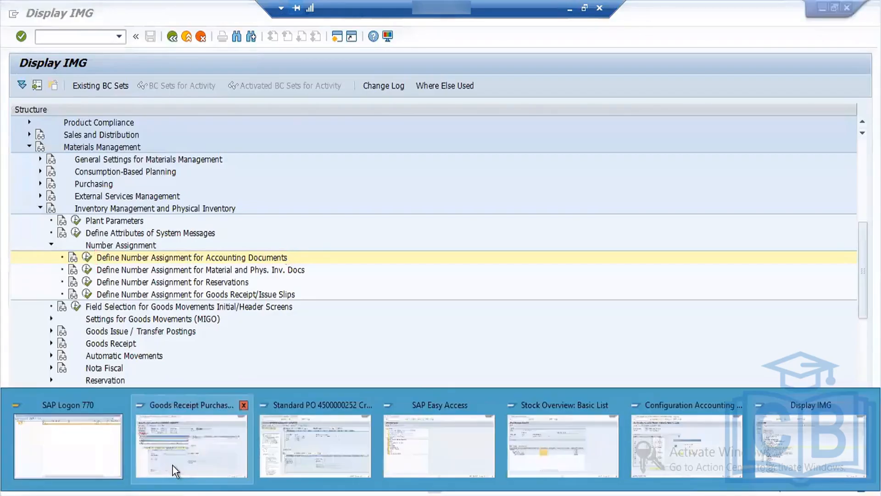
# Step: Switch to the purchase order goods receipt session, check the document and try to post it, closing the error logs
pyautogui.click(172, 465)
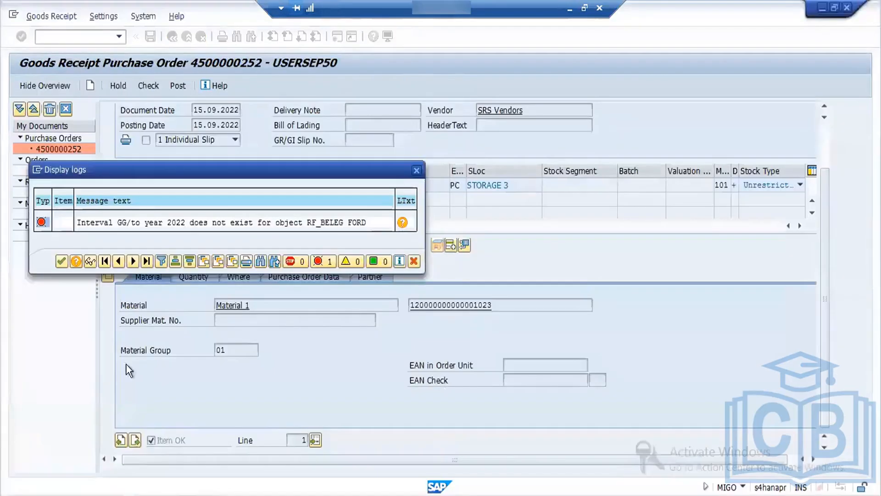
pyautogui.click(62, 262)
pyautogui.click(148, 86)
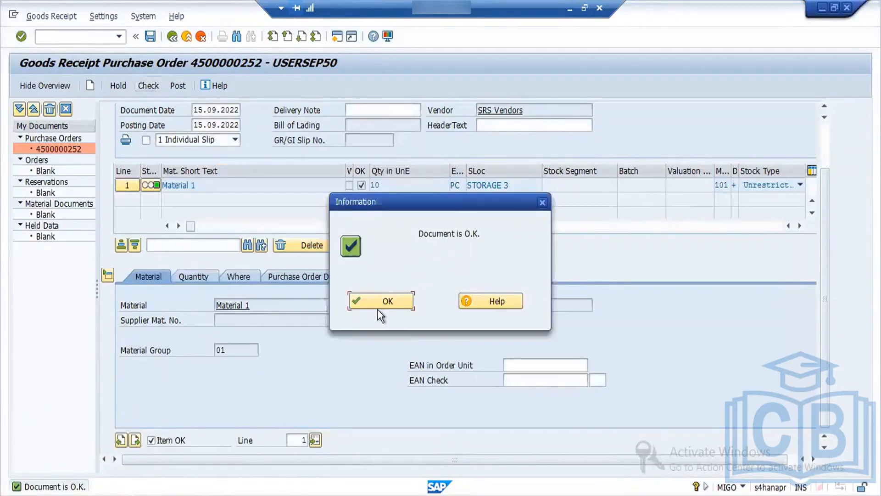
pyautogui.click(365, 305)
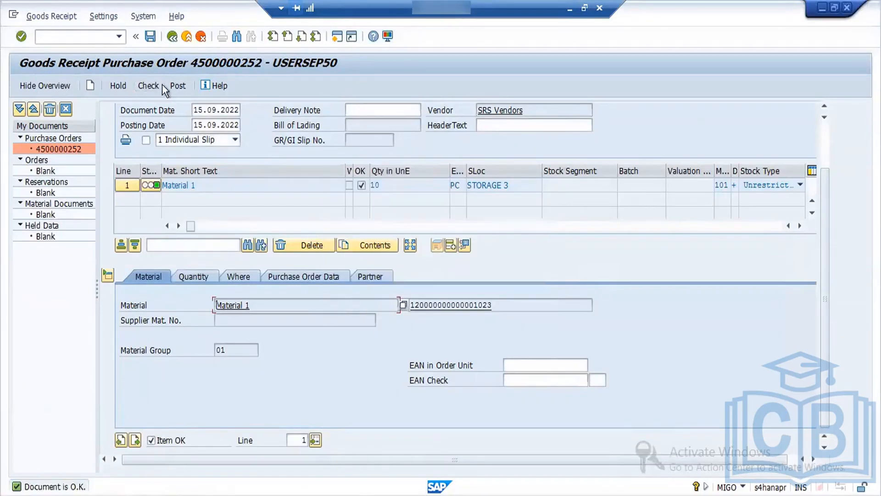
pyautogui.click(179, 86)
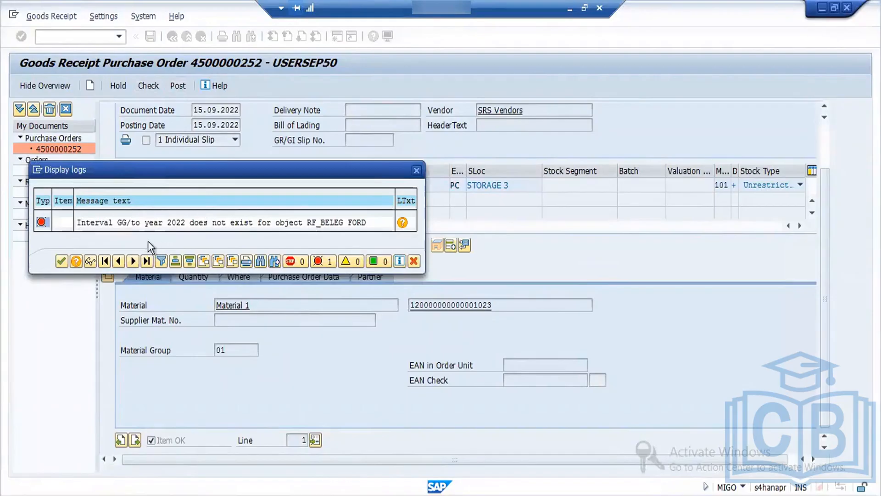
pyautogui.click(62, 262)
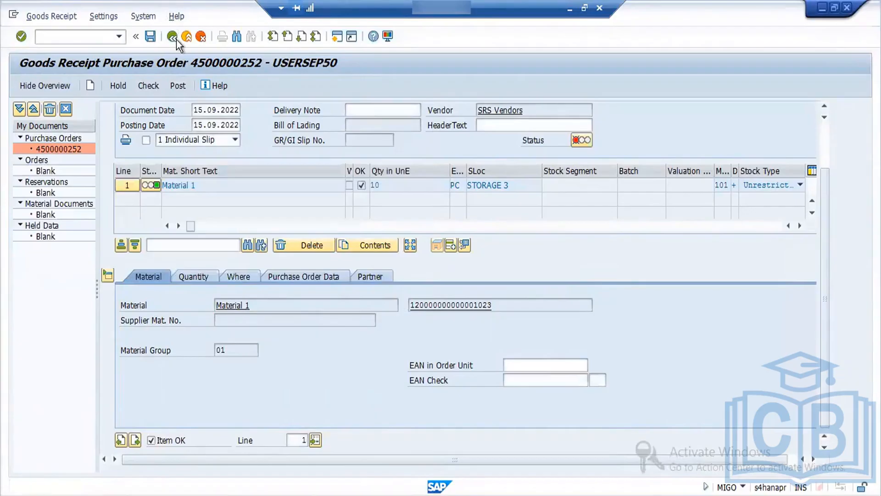
# Step: Close the spare SAP Easy Access session and switch from the goods receipt to the Display IMG session
pyautogui.click(176, 37)
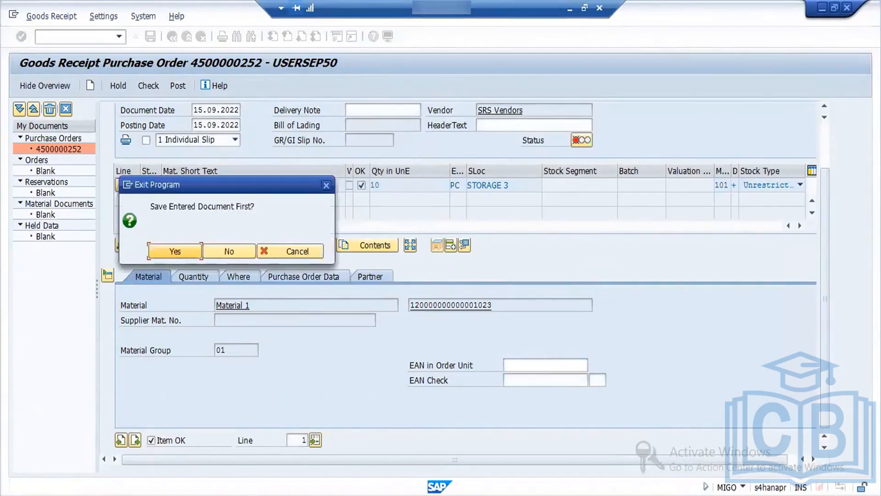
pyautogui.click(182, 495)
pyautogui.click(210, 495)
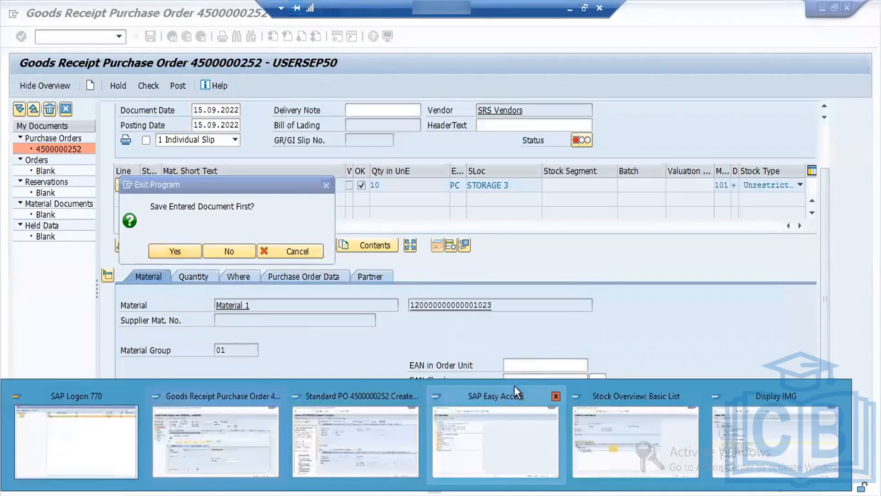
pyautogui.click(554, 396)
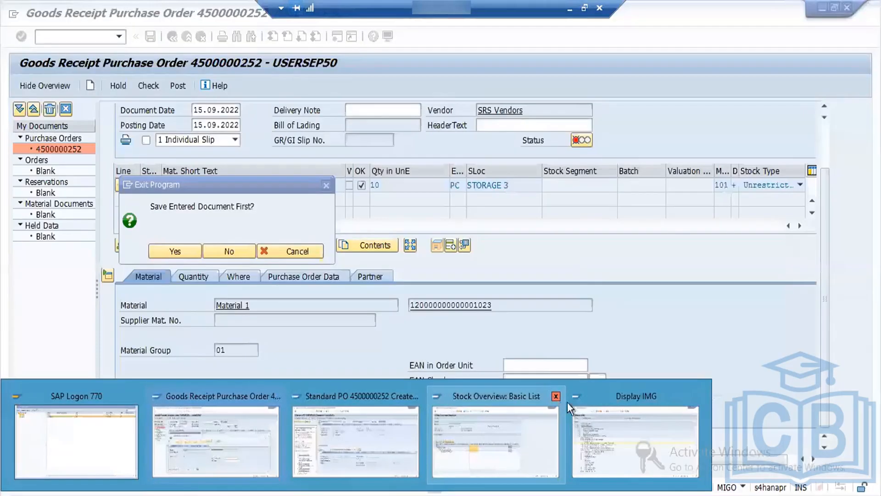
pyautogui.click(635, 427)
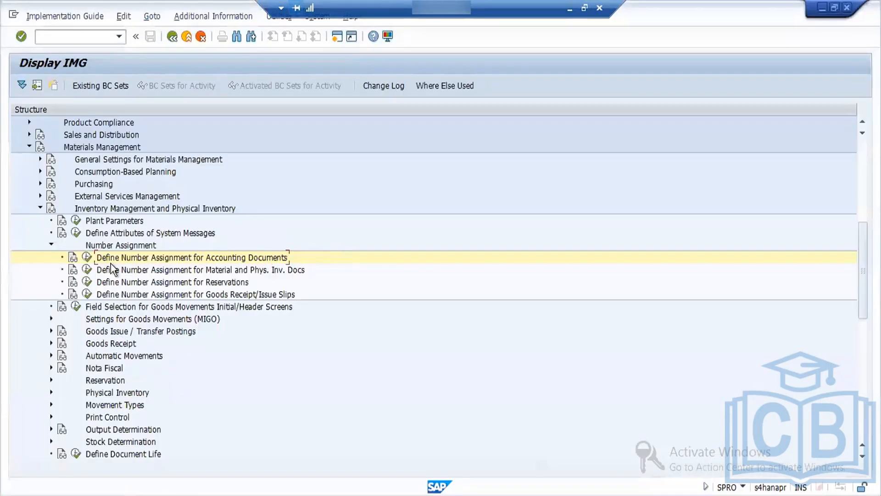
# Step: Open the financial accounting number ranges under accounting document number assignment, enter company code FORD and view the interval overview
pyautogui.click(87, 258)
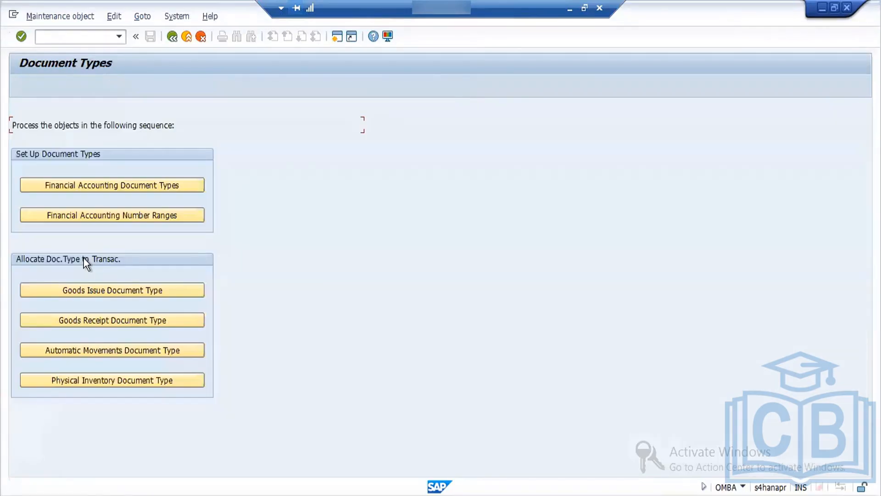
pyautogui.click(125, 216)
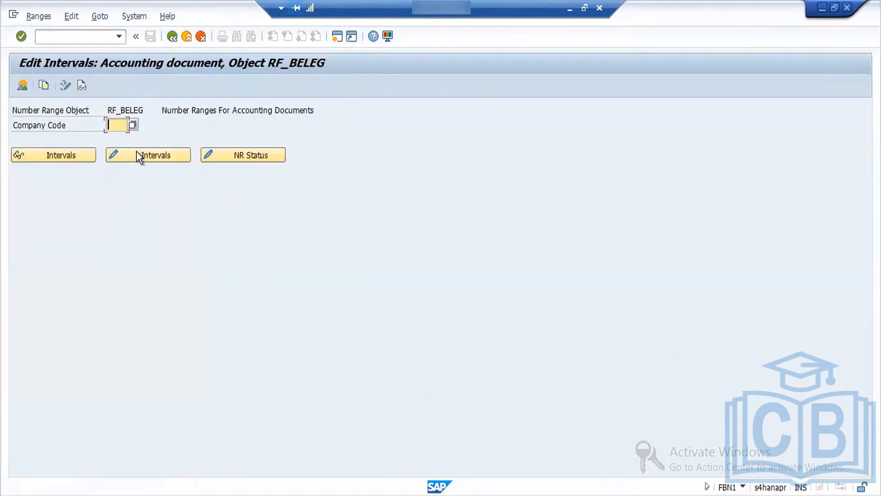
pyautogui.write('f')
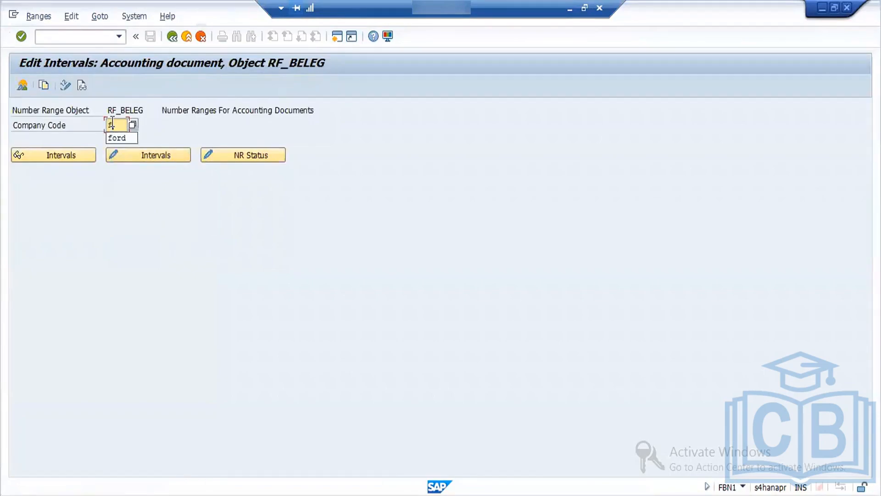
pyautogui.write('ord')
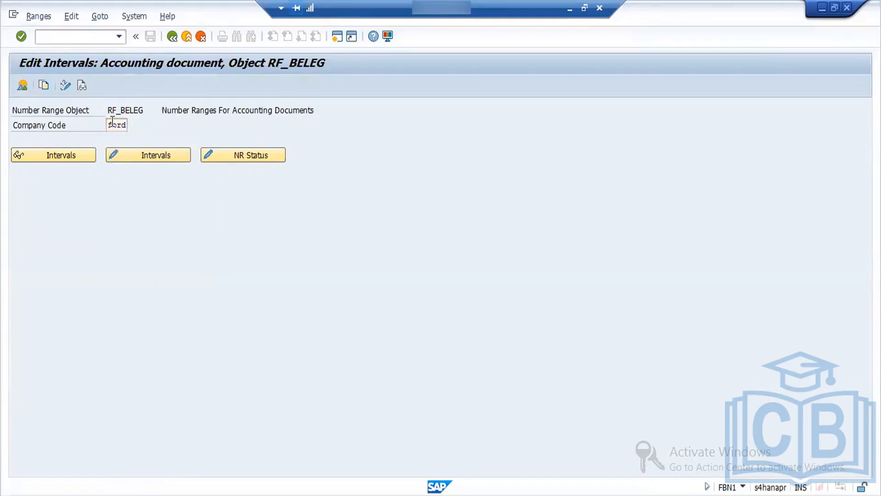
pyautogui.press('Return')
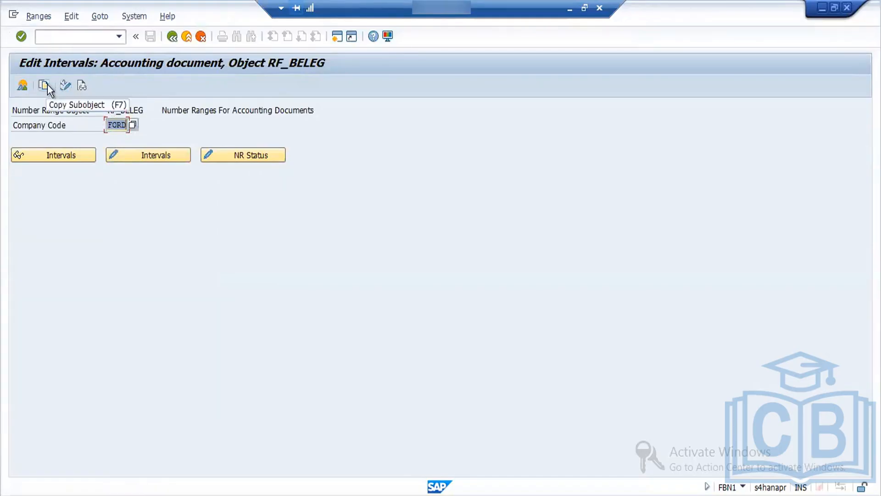
pyautogui.click(21, 85)
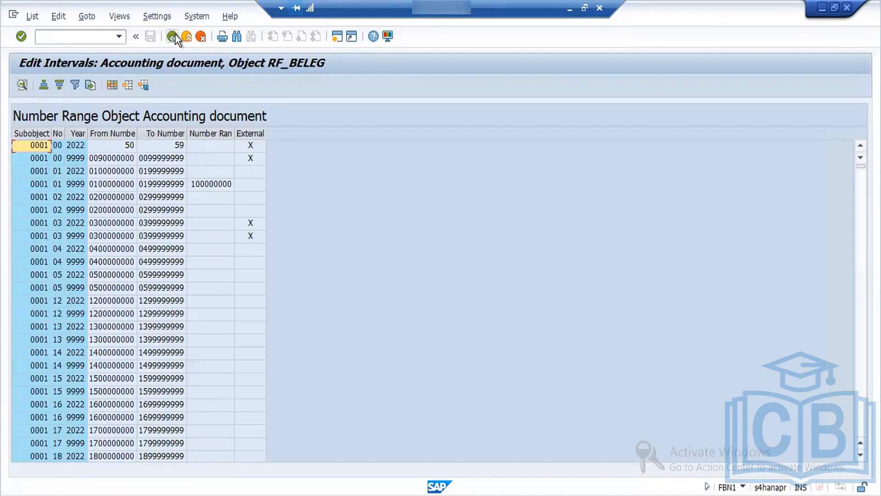
pyautogui.click(173, 36)
pyautogui.click(149, 157)
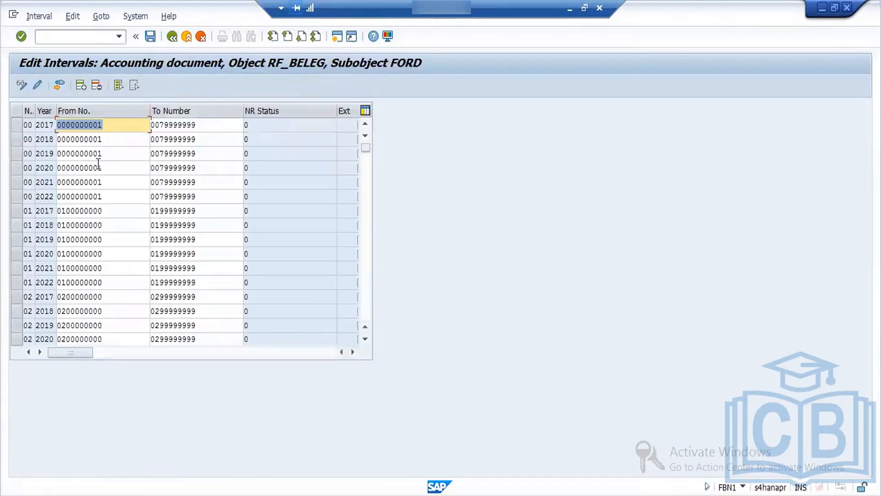
pyautogui.click(59, 84)
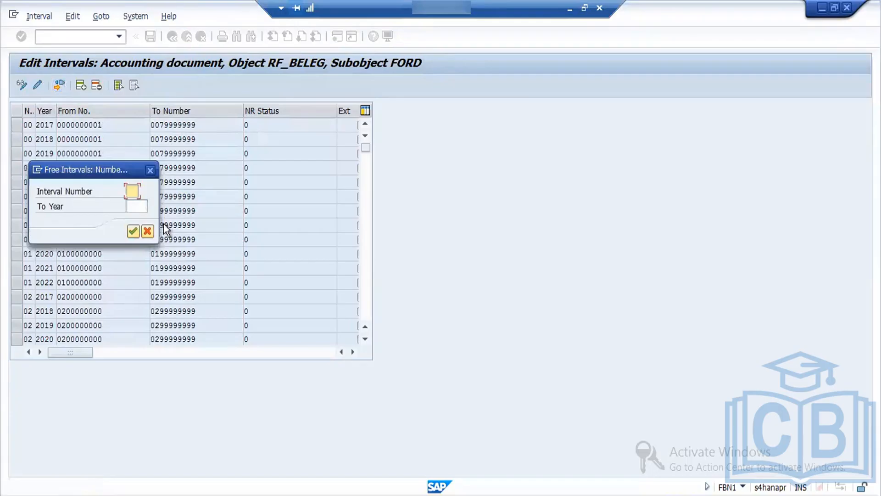
pyautogui.click(133, 231)
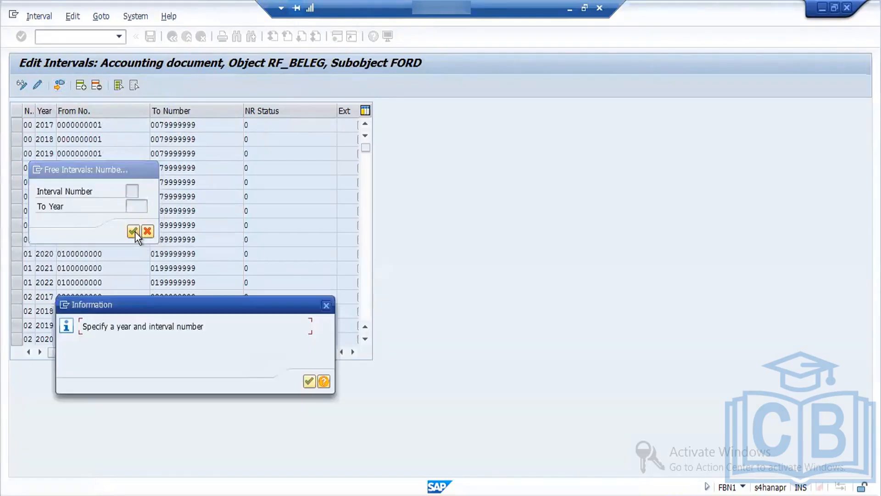
pyautogui.click(308, 384)
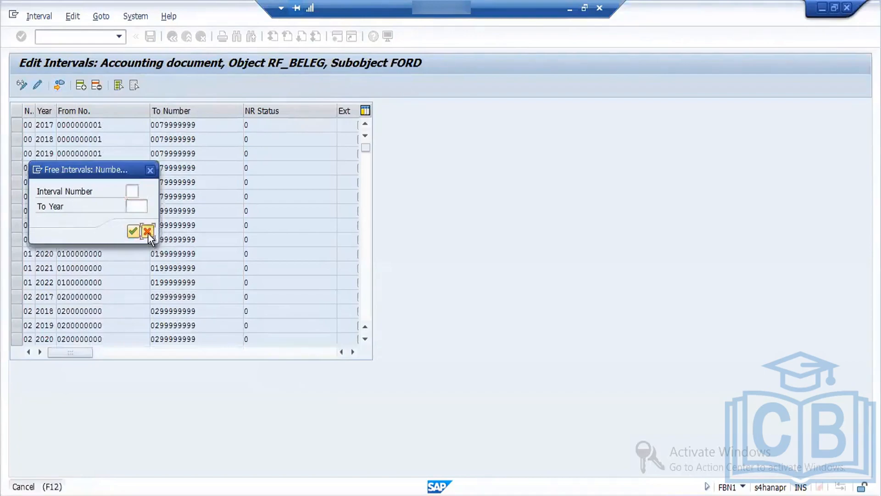
pyautogui.click(147, 231)
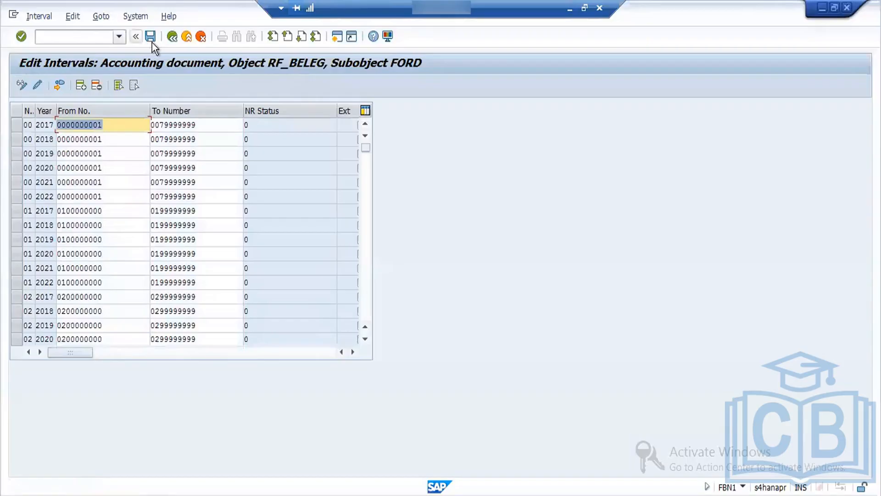
pyautogui.click(172, 36)
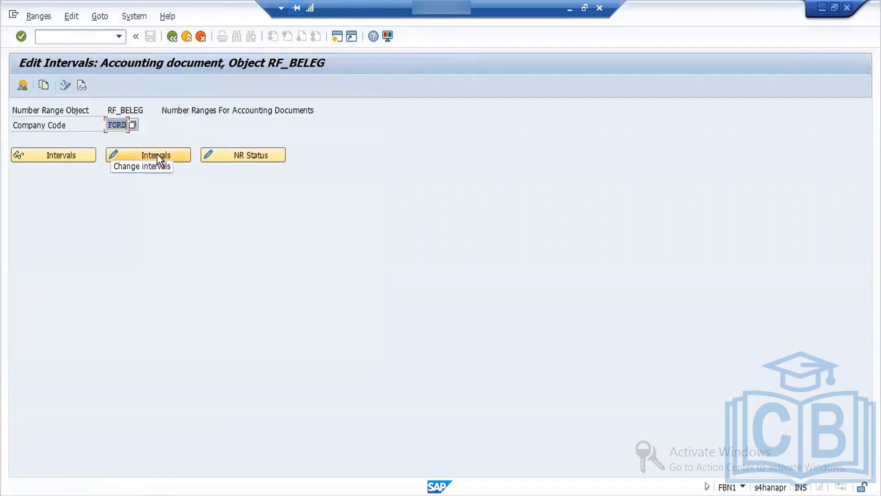
# Step: Display company code FORD's intervals and try to look up free intervals for interval number 01 up to year 2022
pyautogui.click(75, 155)
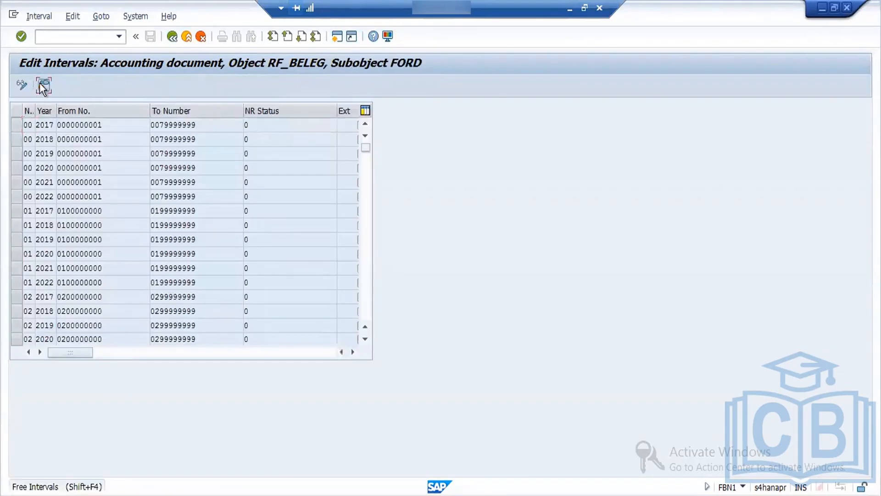
pyautogui.click(42, 85)
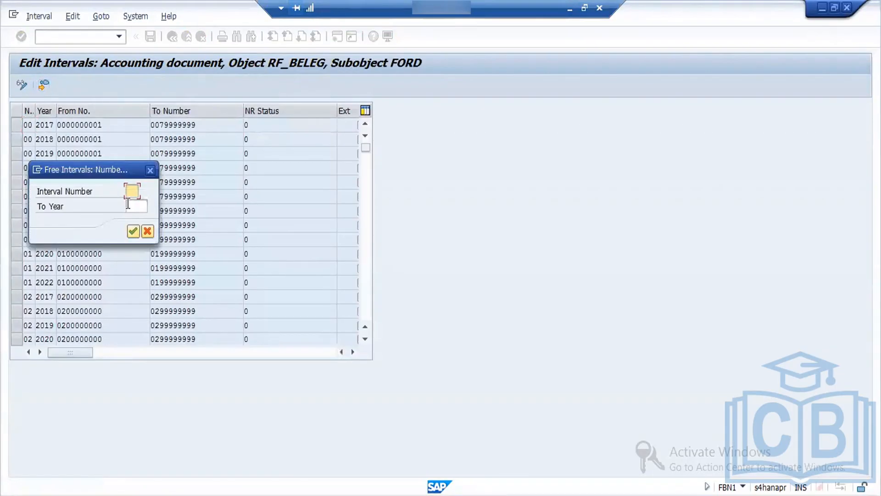
pyautogui.write('01')
pyautogui.press('Return')
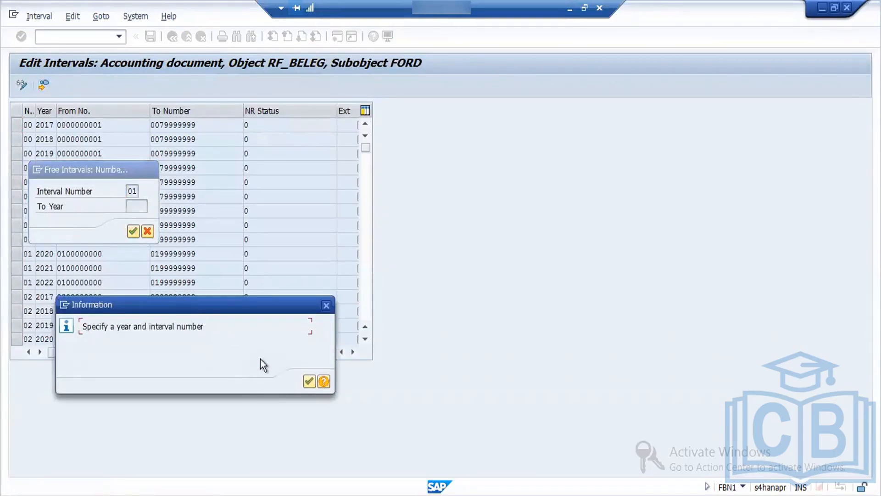
pyautogui.click(307, 381)
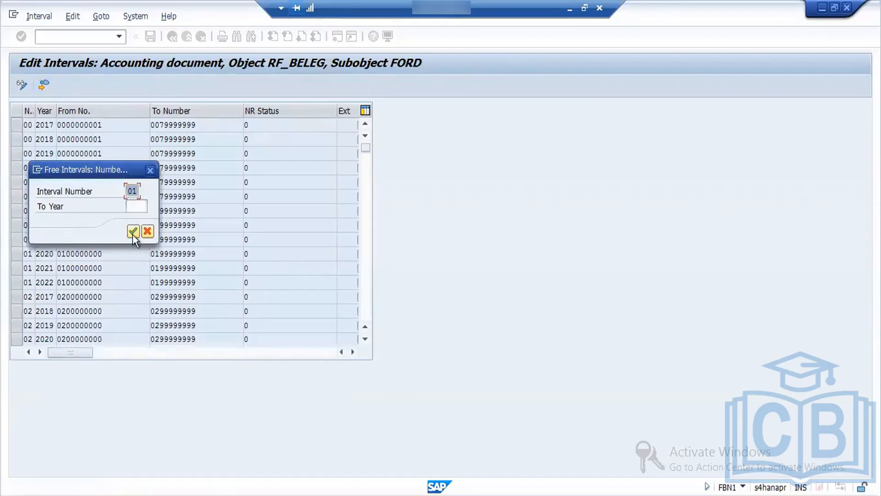
pyautogui.click(133, 233)
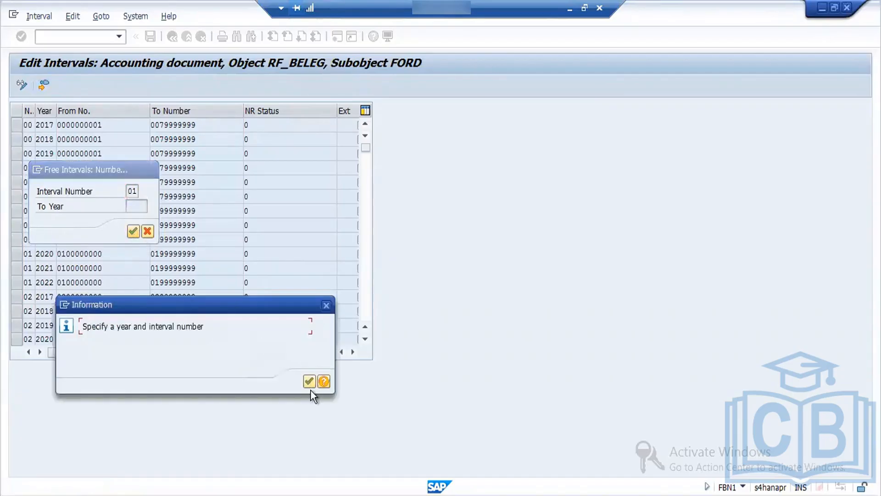
pyautogui.click(307, 380)
pyautogui.click(310, 380)
pyautogui.click(132, 207)
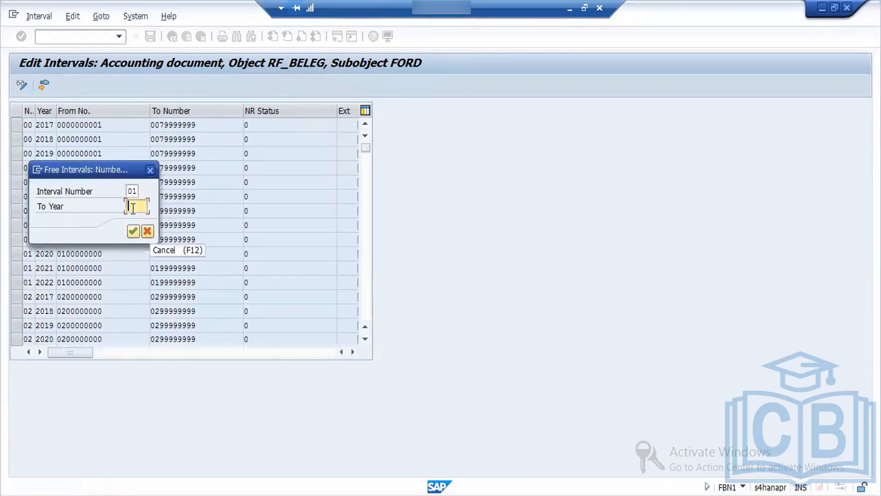
pyautogui.write('2022')
pyautogui.click(134, 230)
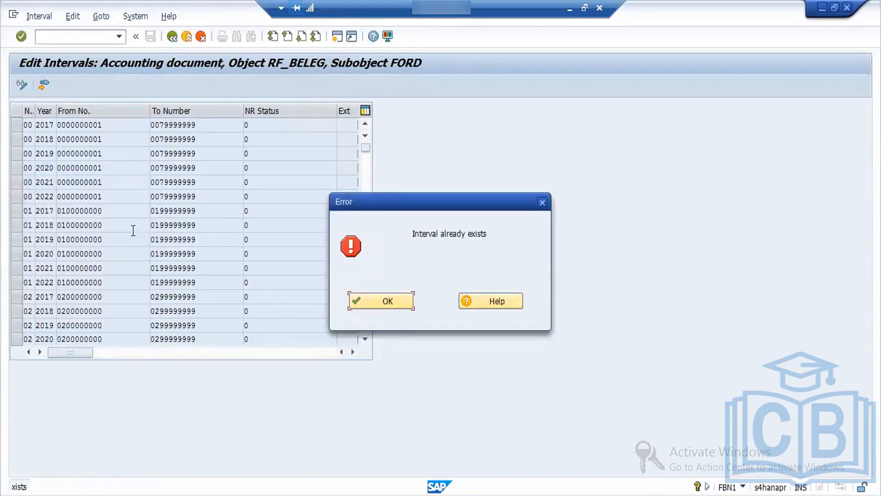
pyautogui.click(400, 301)
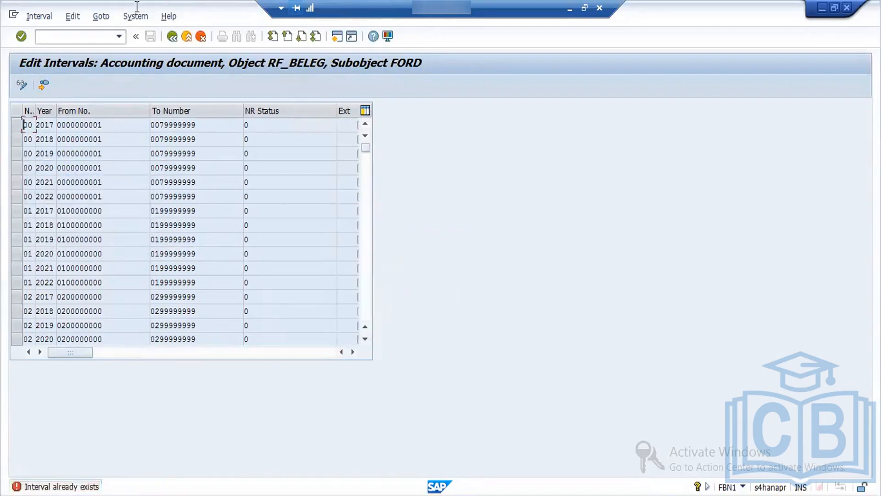
pyautogui.click(37, 15)
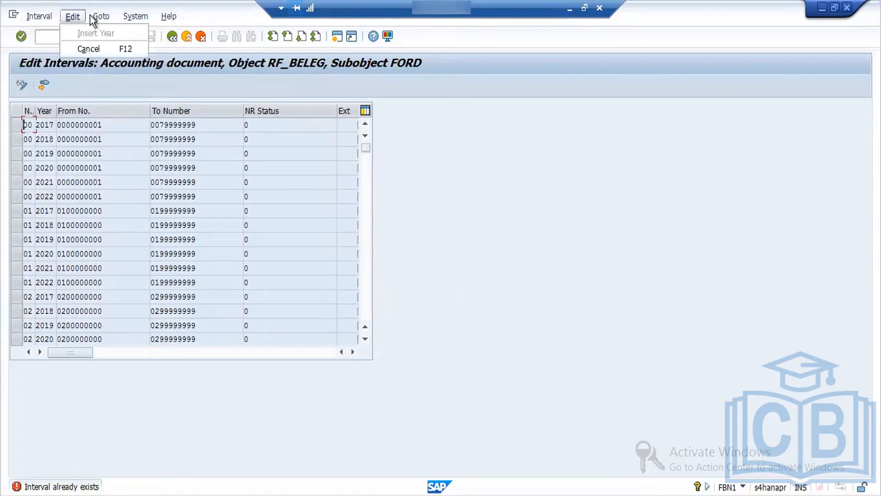
pyautogui.moveTo(139, 16)
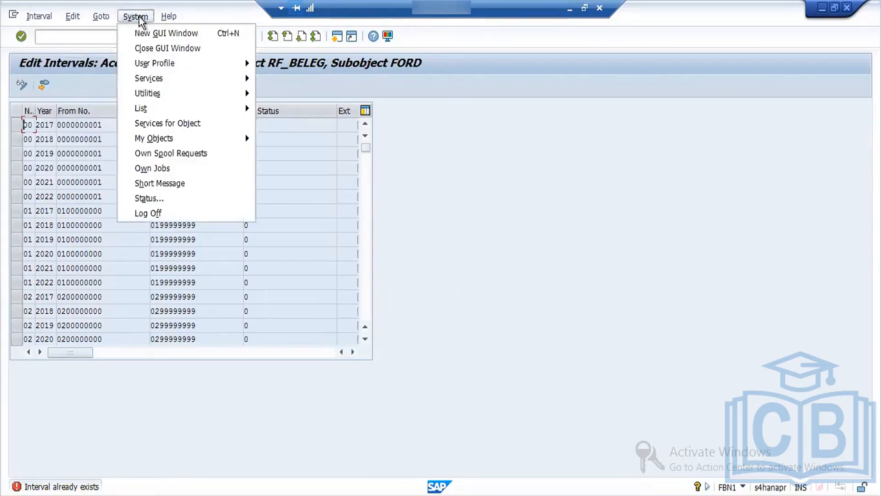
pyautogui.click(100, 196)
# Step: Leave the interval display and examine the number range status of the accounting document intervals for company code FORD
pyautogui.click(173, 37)
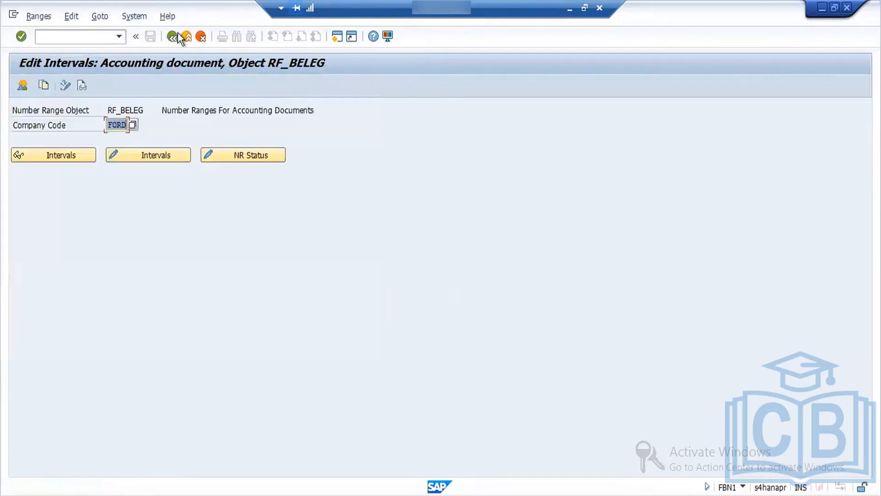
pyautogui.click(243, 158)
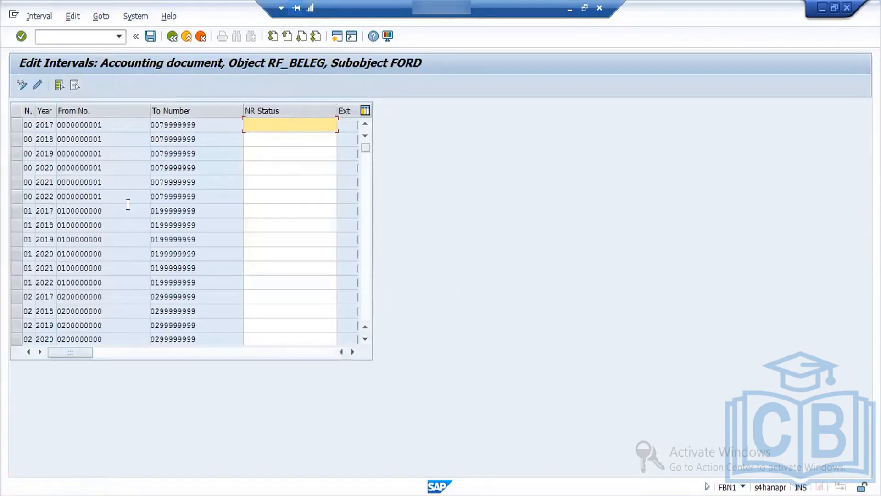
pyautogui.click(355, 351)
pyautogui.click(355, 350)
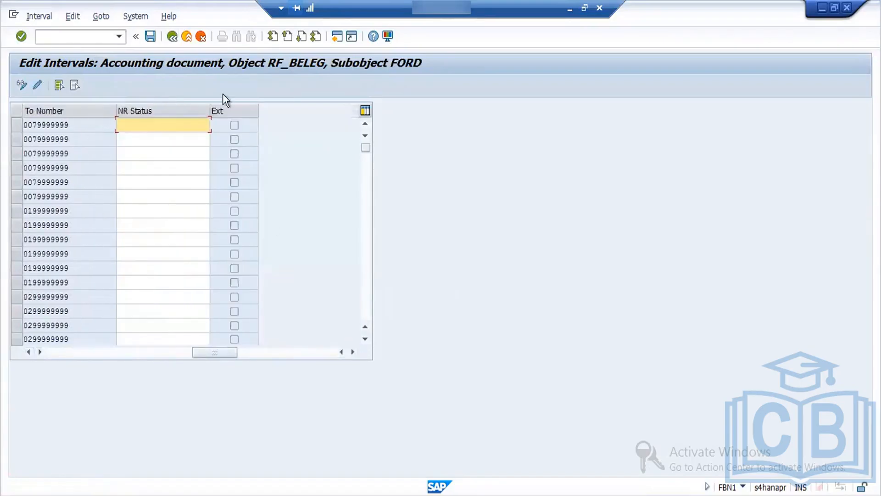
pyautogui.click(174, 39)
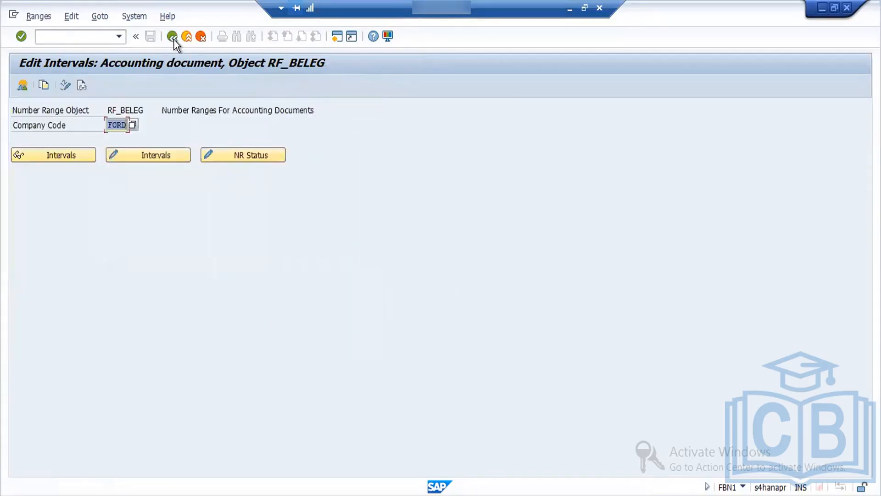
pyautogui.click(43, 16)
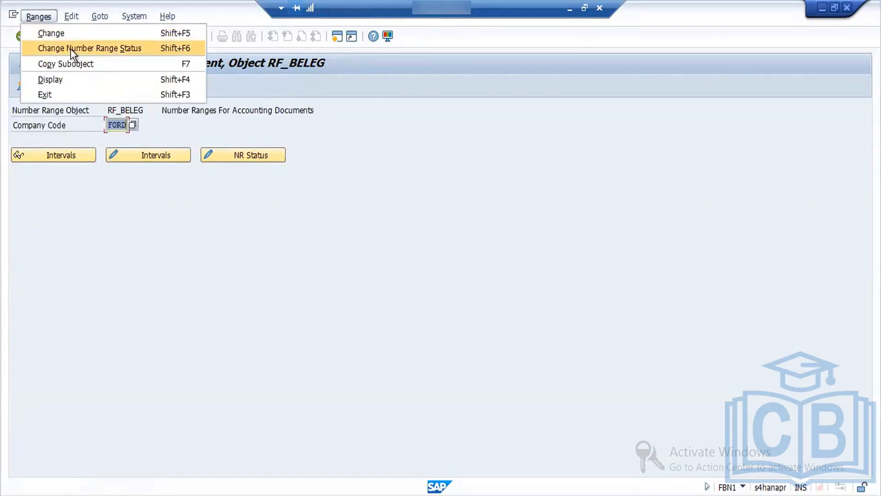
pyautogui.click(70, 49)
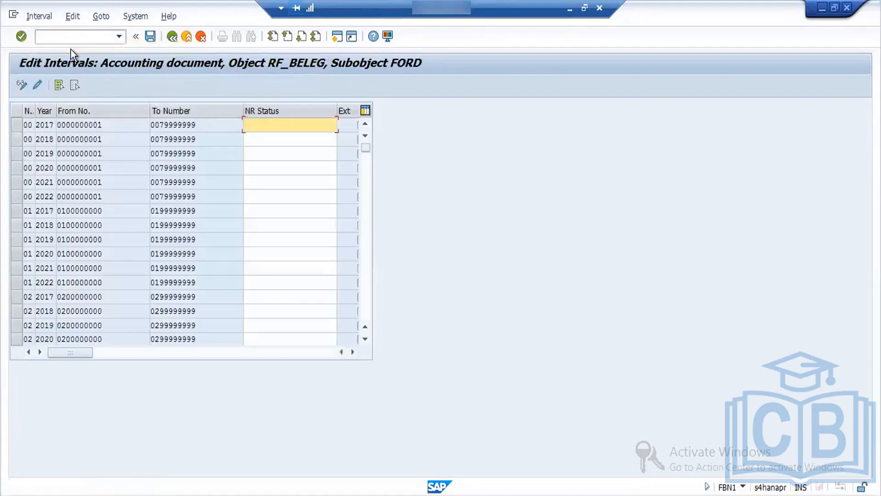
# Step: Return to the document types activity and open the goods receipt document type allocation
pyautogui.click(174, 38)
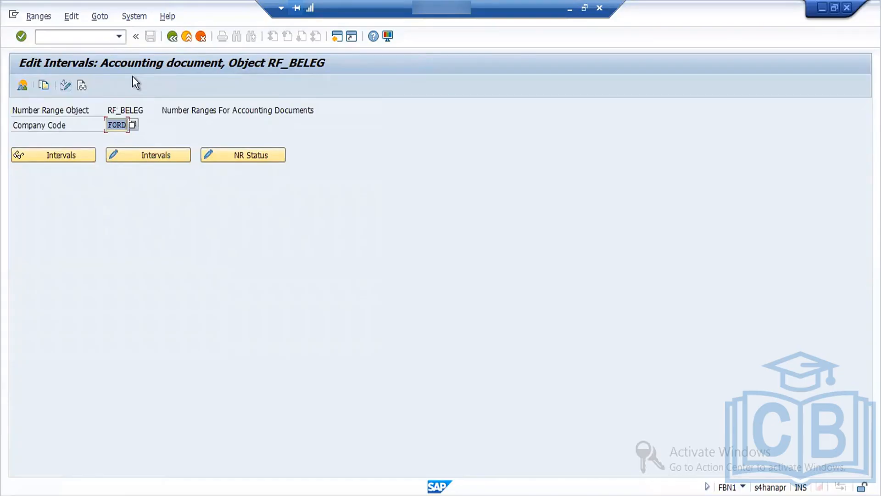
pyautogui.click(172, 37)
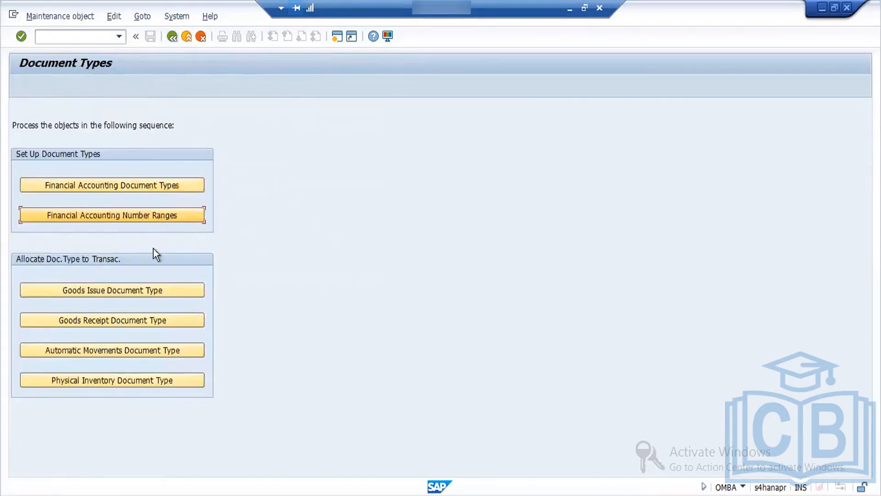
pyautogui.click(161, 318)
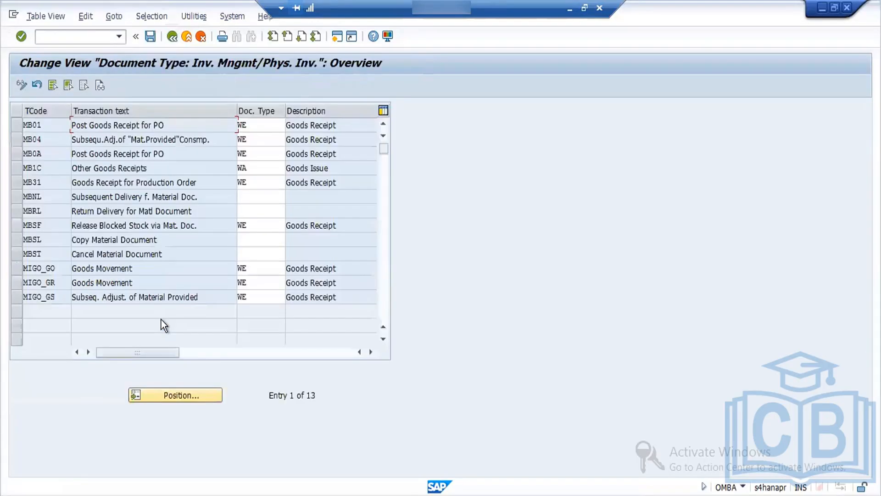
# Step: Leave the goods receipt allocation and check company code FORD's intervals in the financial accounting number ranges
pyautogui.click(175, 41)
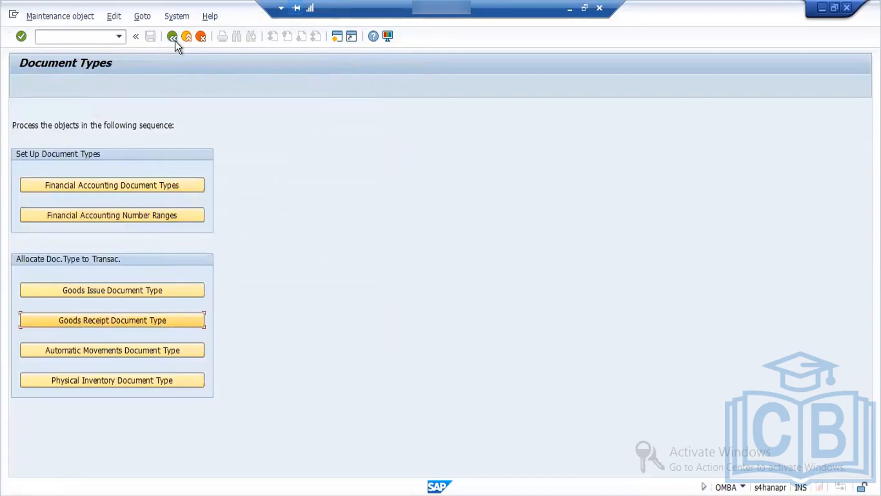
pyautogui.click(160, 216)
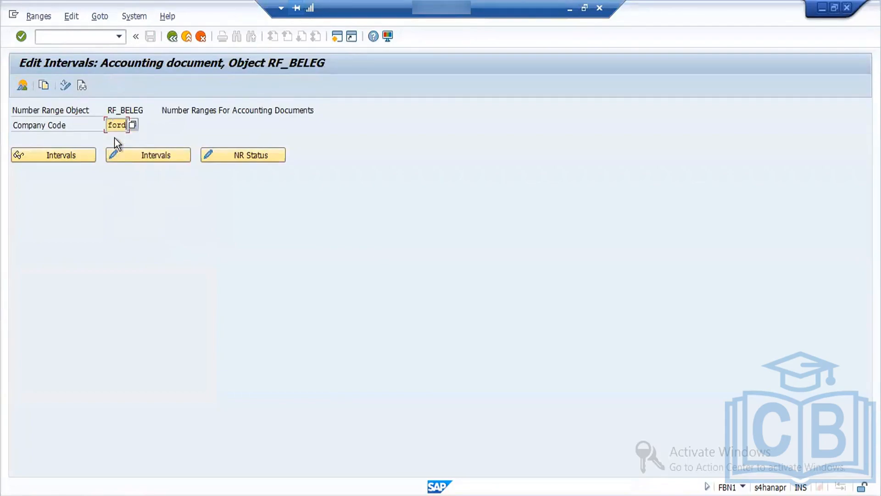
pyautogui.click(73, 154)
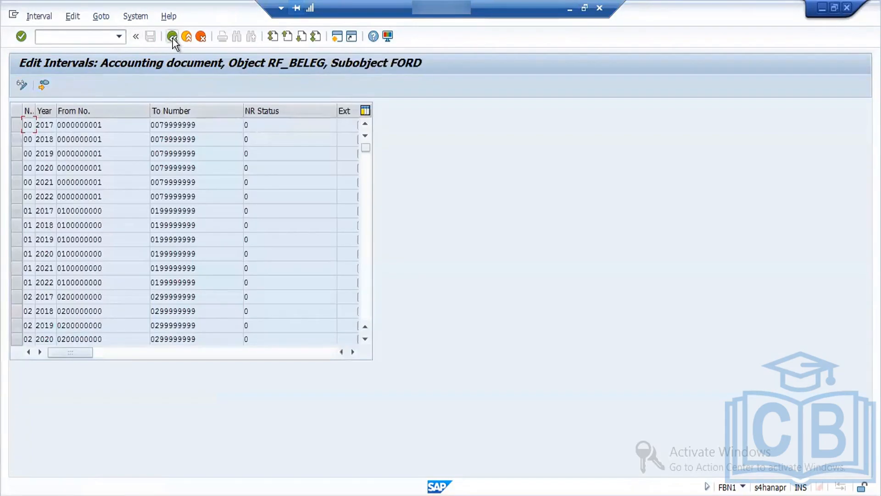
pyautogui.click(172, 38)
pyautogui.click(172, 38)
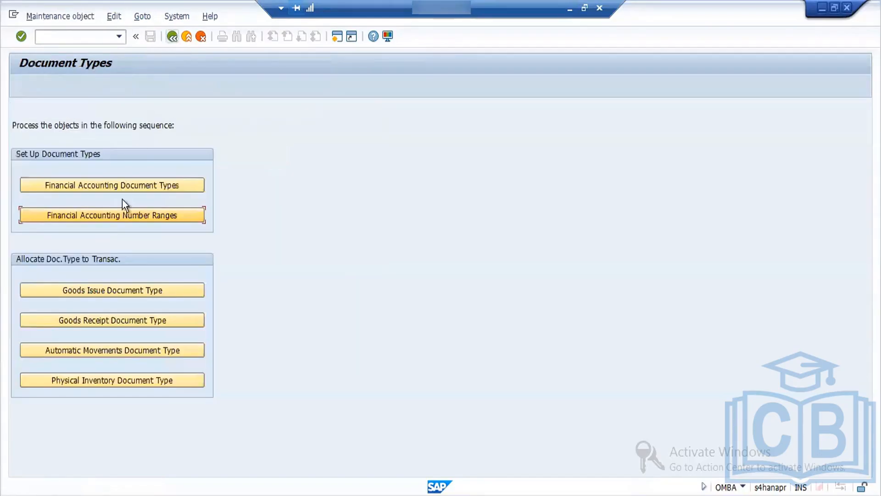
# Step: Look up document type WE in the financial accounting document types and return to the document types activity
pyautogui.click(141, 186)
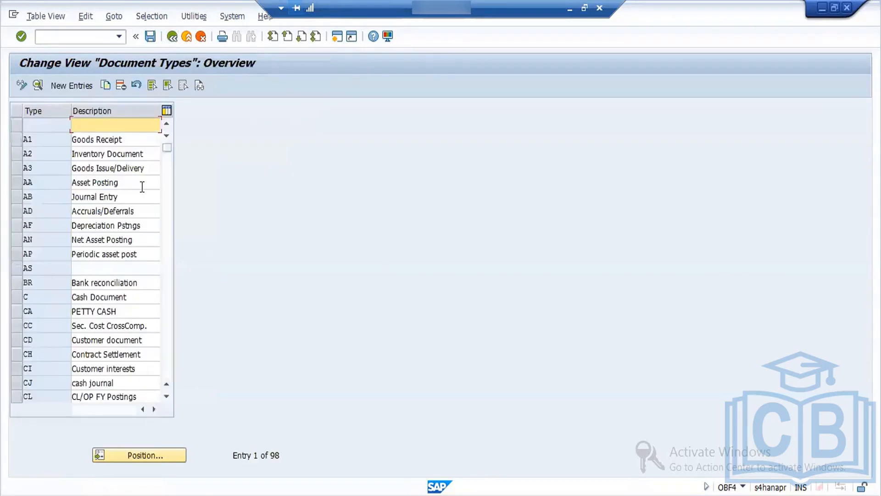
pyautogui.click(149, 455)
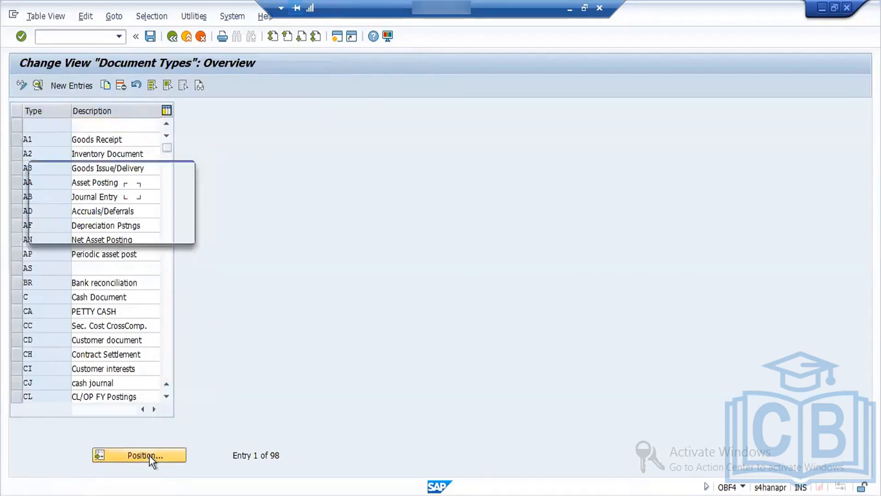
pyautogui.write('WE')
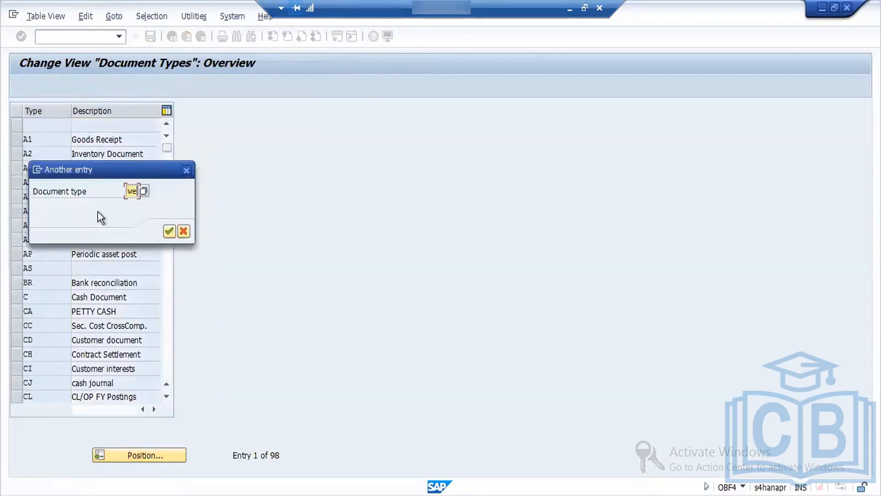
pyautogui.press('Return')
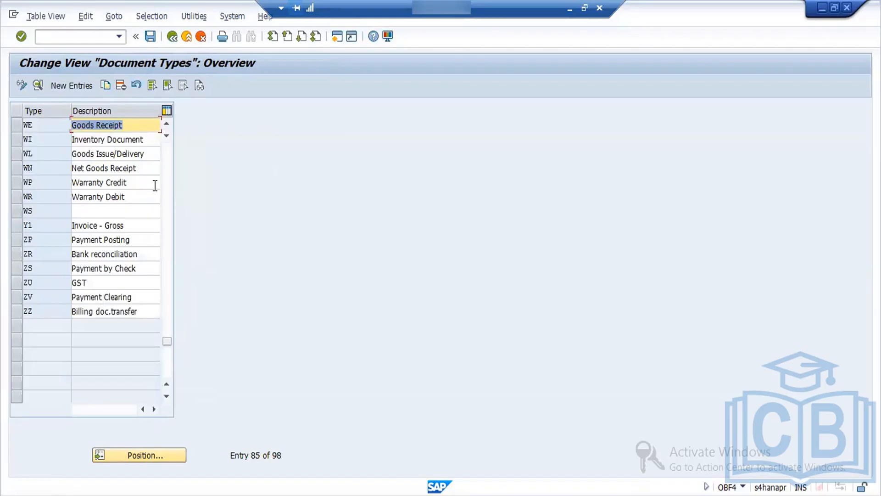
pyautogui.click(175, 34)
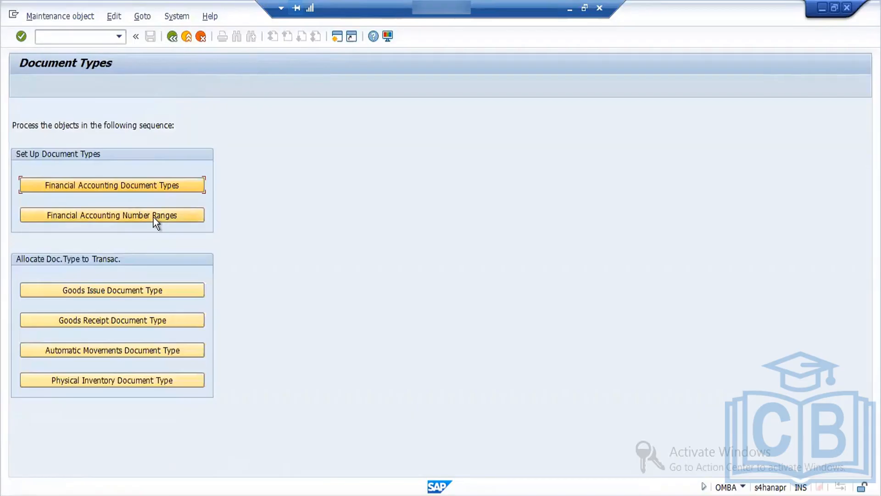
# Step: Display the accounting document intervals for company code FORD again and examine their years and the available interval functions
pyautogui.click(153, 216)
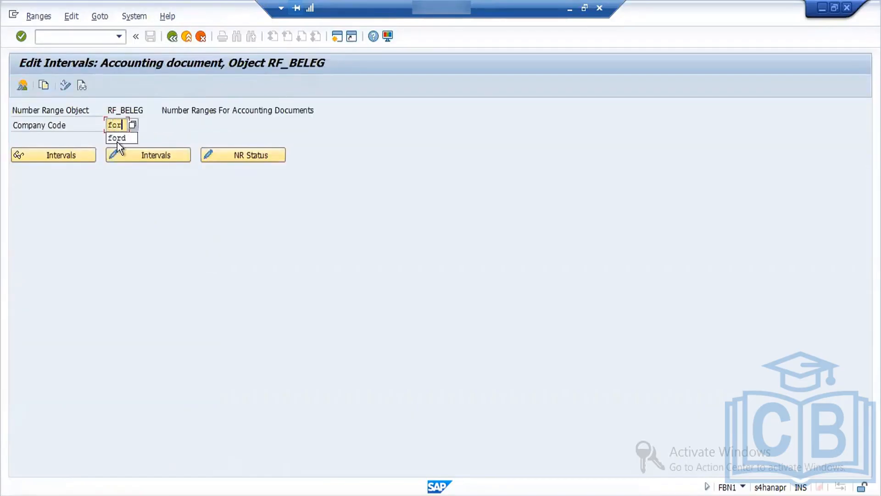
pyautogui.write('ford')
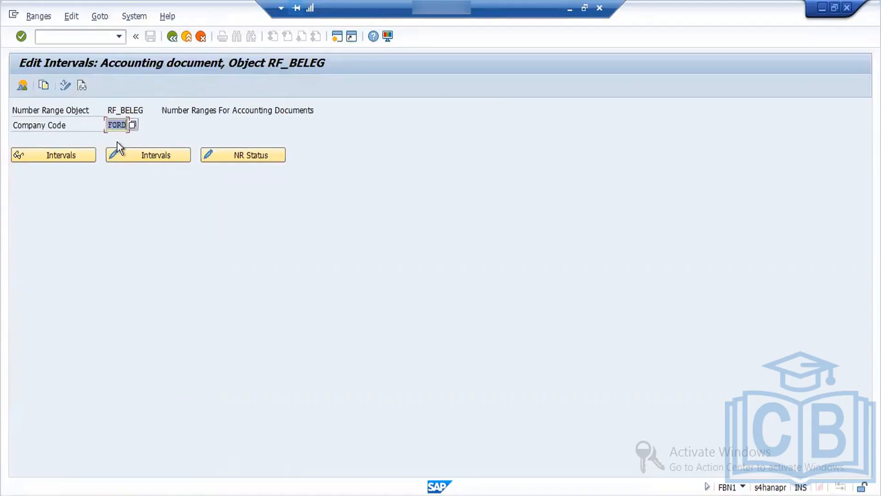
pyautogui.click(74, 154)
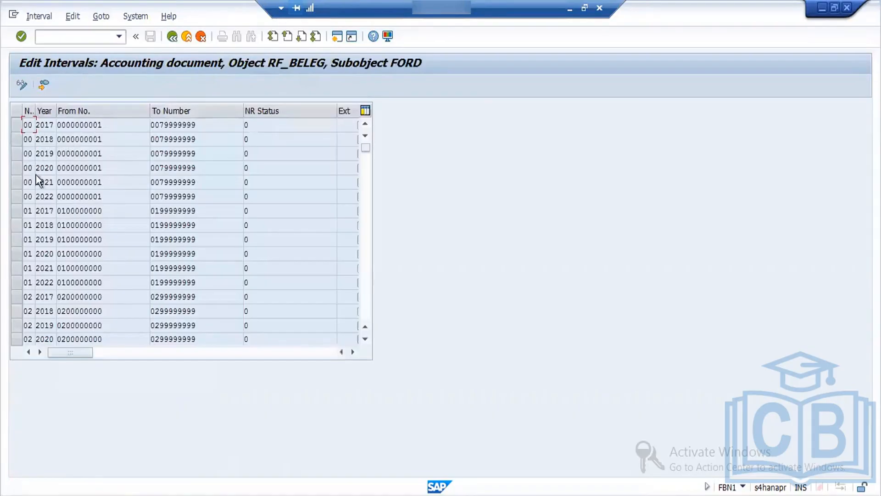
pyautogui.click(53, 269)
pyautogui.click(71, 15)
pyautogui.moveTo(105, 16)
pyautogui.moveTo(137, 18)
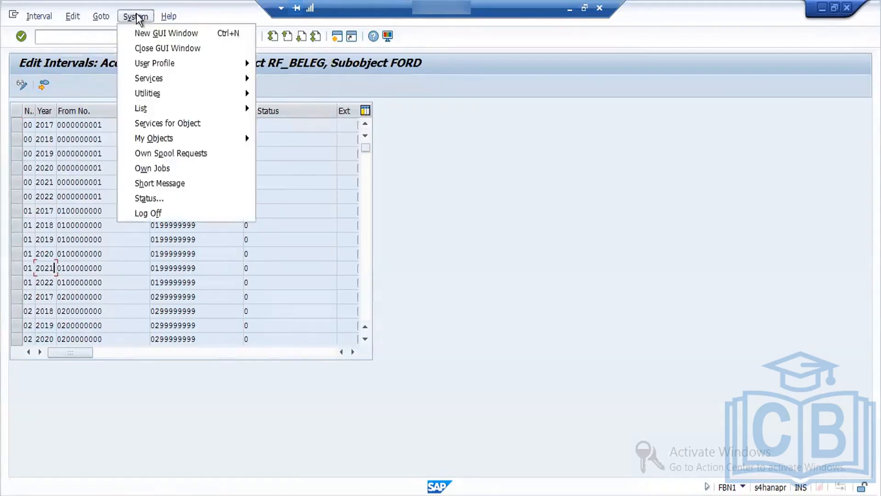
pyautogui.click(35, 17)
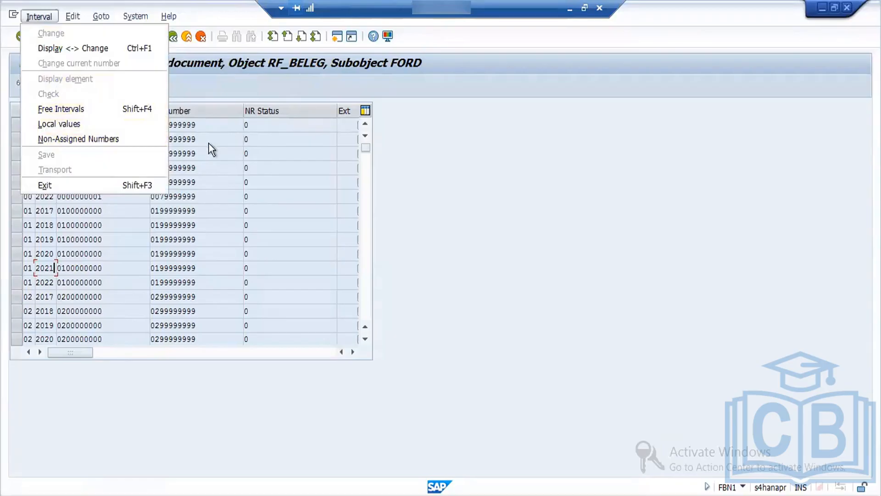
pyautogui.click(204, 164)
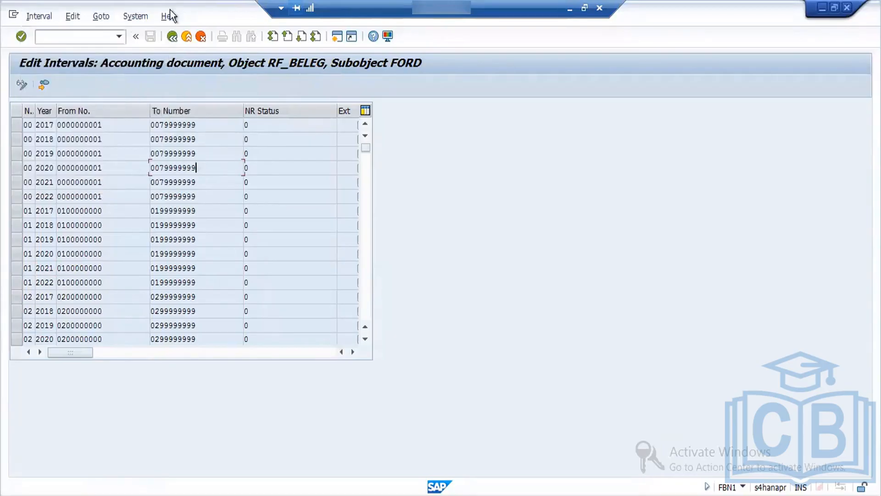
pyautogui.click(172, 37)
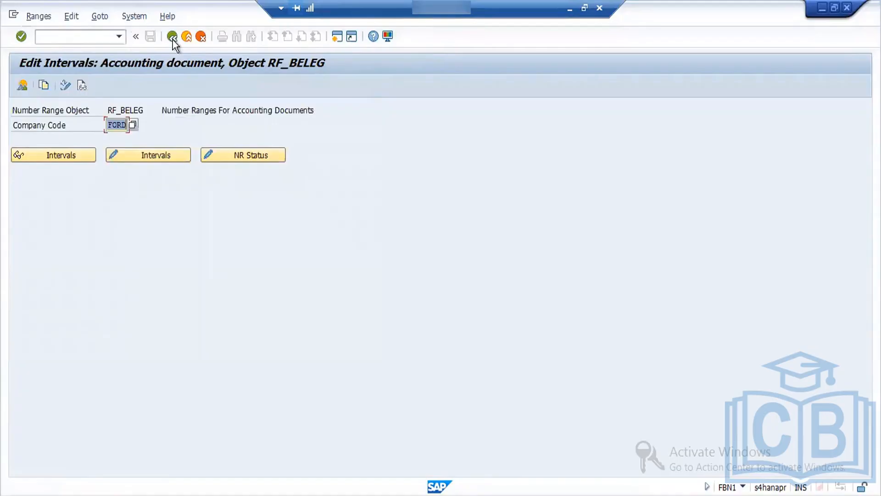
pyautogui.click(172, 39)
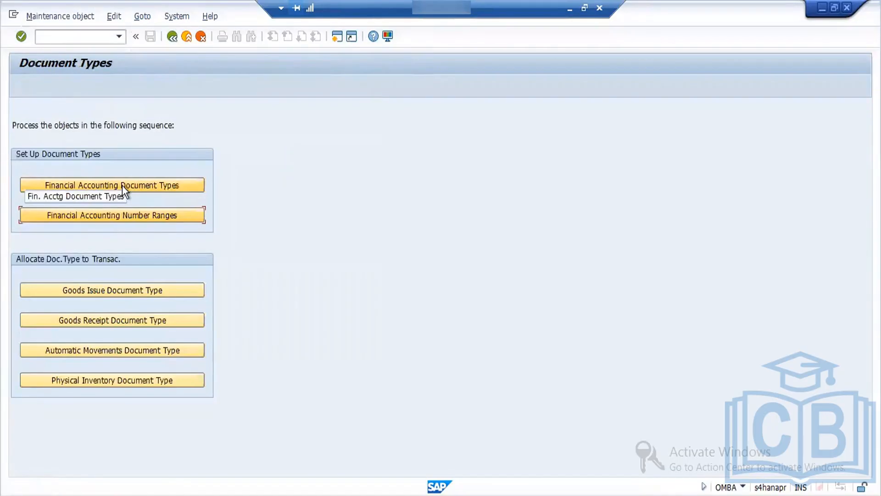
# Step: Find WE in the financial accounting document types and open the details of types WA, WE and WI together
pyautogui.click(122, 185)
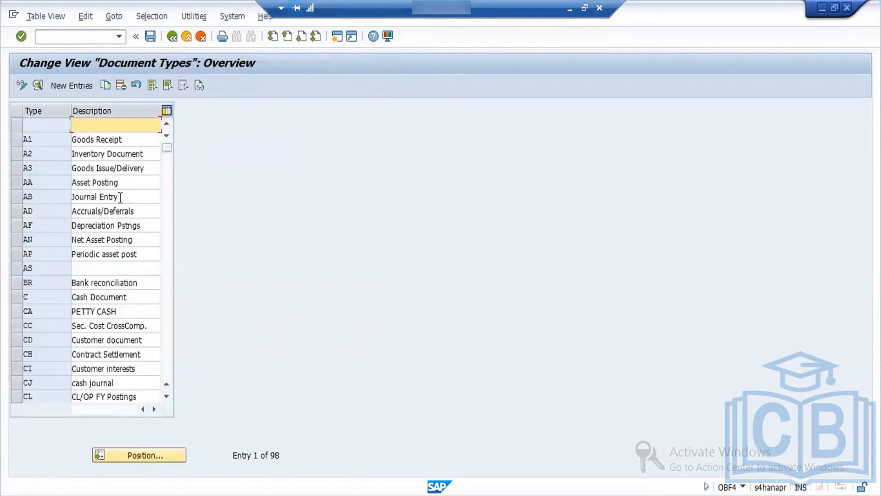
pyautogui.click(134, 453)
pyautogui.write('we')
pyautogui.press('Return')
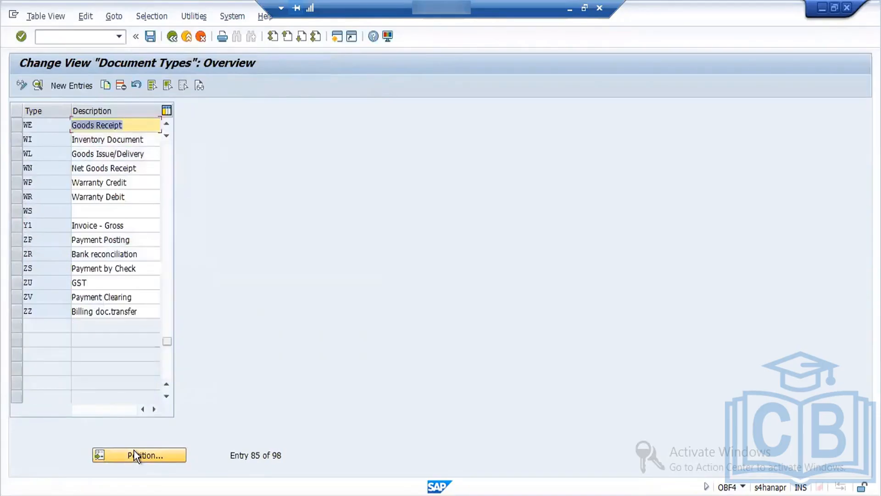
pyautogui.click(16, 125)
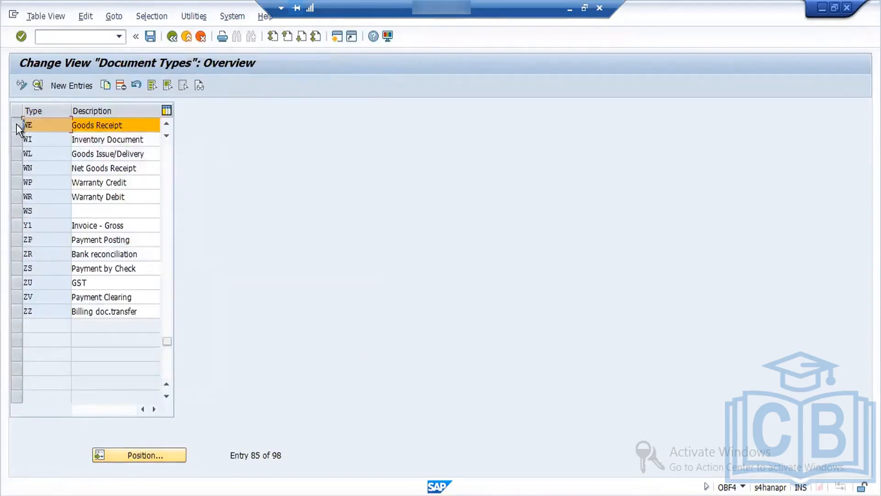
pyautogui.click(166, 125)
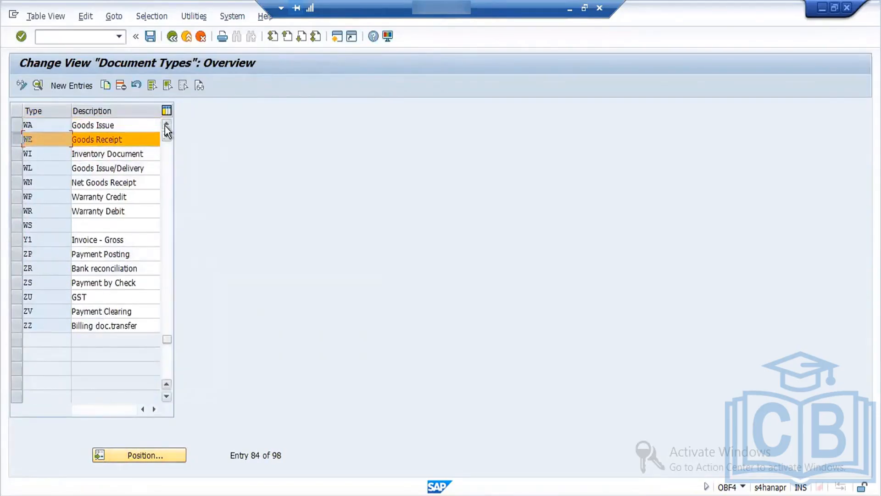
pyautogui.click(14, 125)
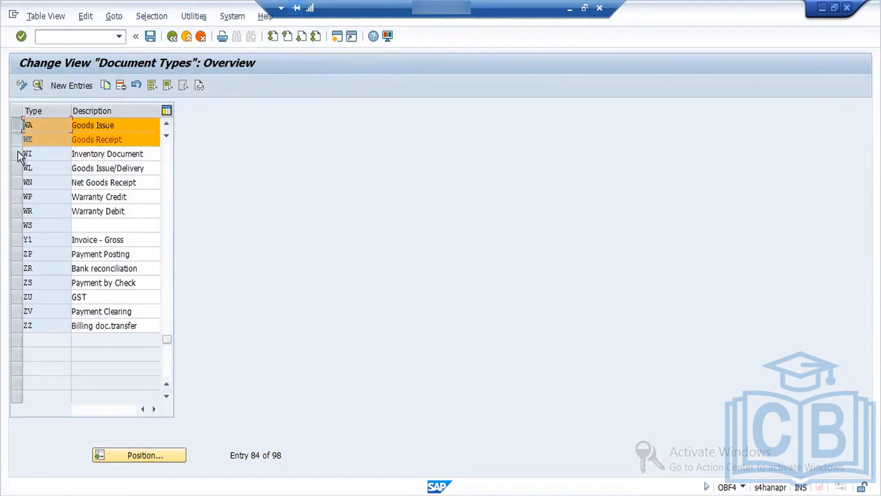
pyautogui.click(17, 152)
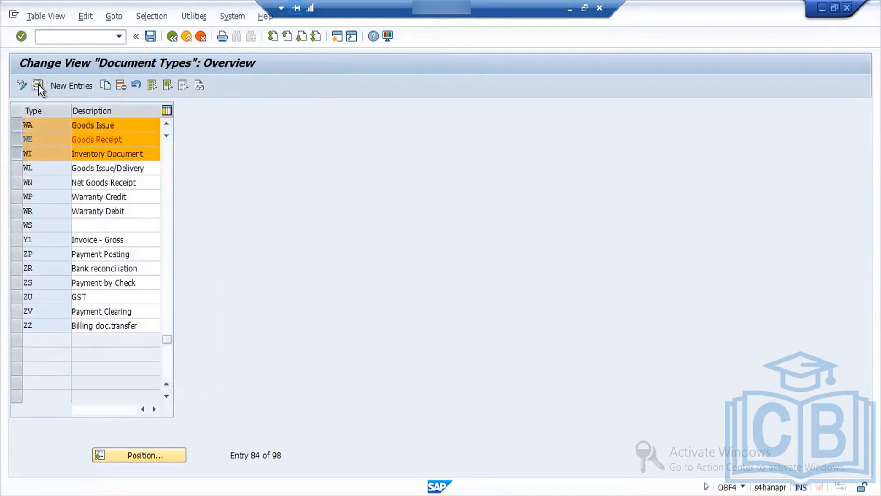
pyautogui.click(38, 84)
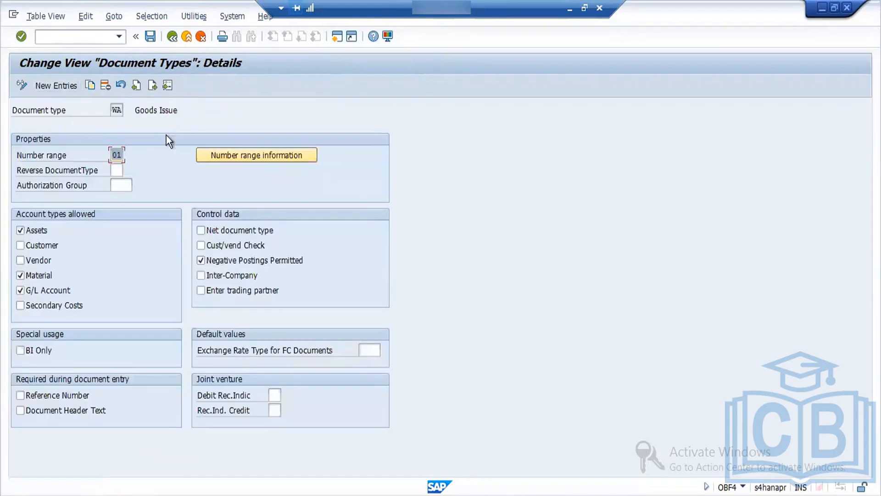
# Step: Check the number range settings of document types WA through WI, save, and return to the document types activity
pyautogui.click(154, 85)
pyautogui.click(153, 86)
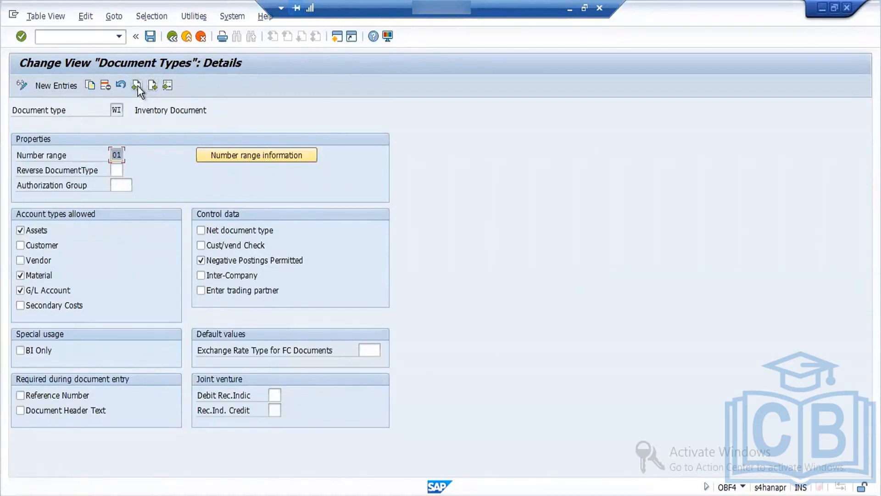
pyautogui.click(138, 85)
pyautogui.click(137, 86)
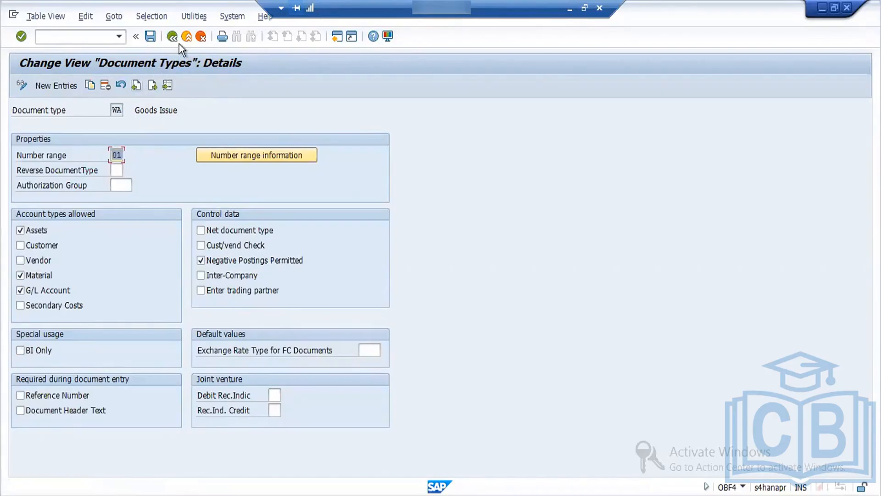
pyautogui.click(150, 36)
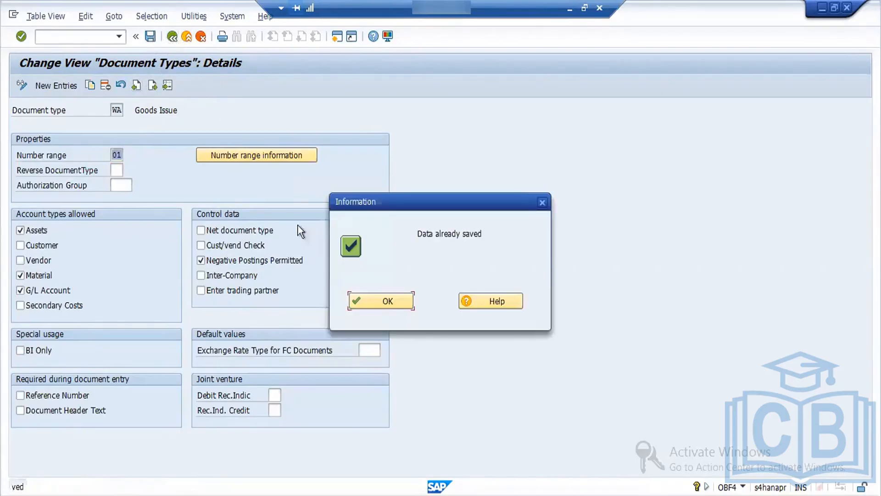
pyautogui.click(394, 309)
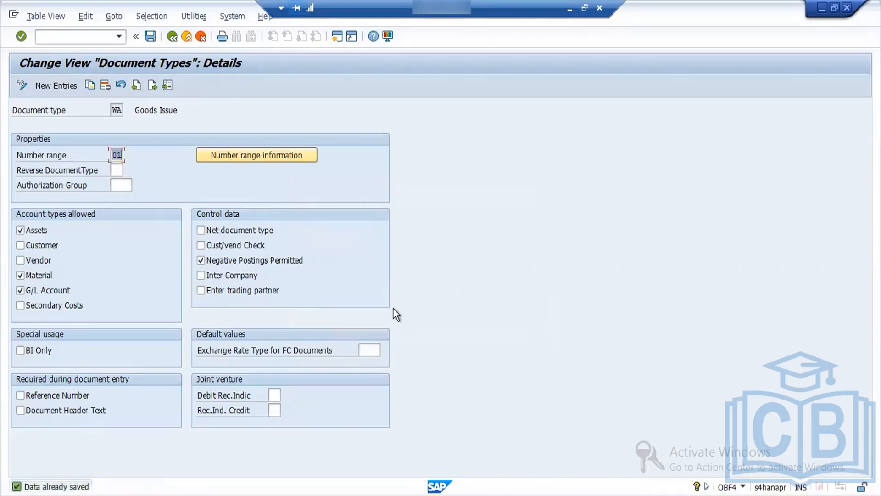
pyautogui.click(174, 39)
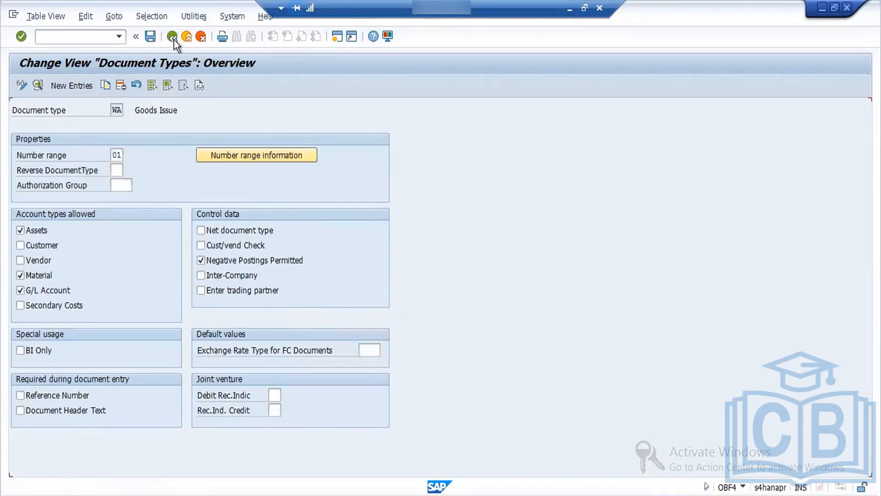
pyautogui.click(174, 39)
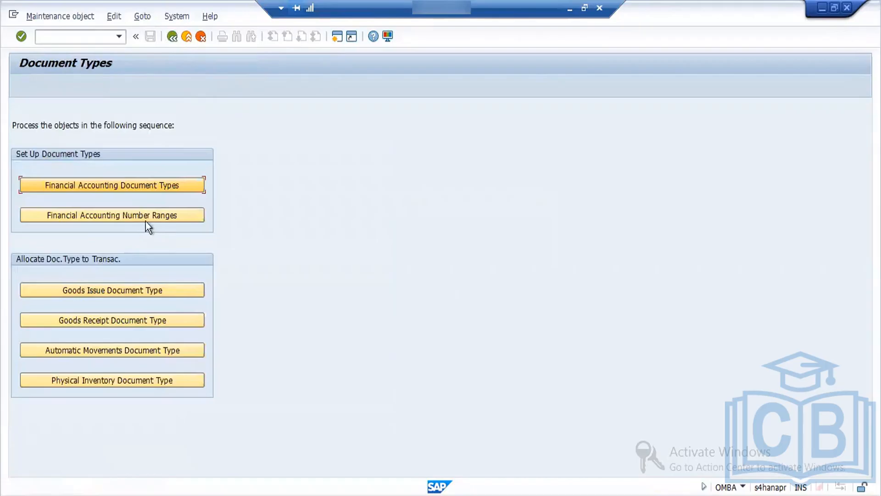
# Step: Enter company code FORD in the financial accounting number ranges, then return to the implementation guide structure
pyautogui.click(158, 215)
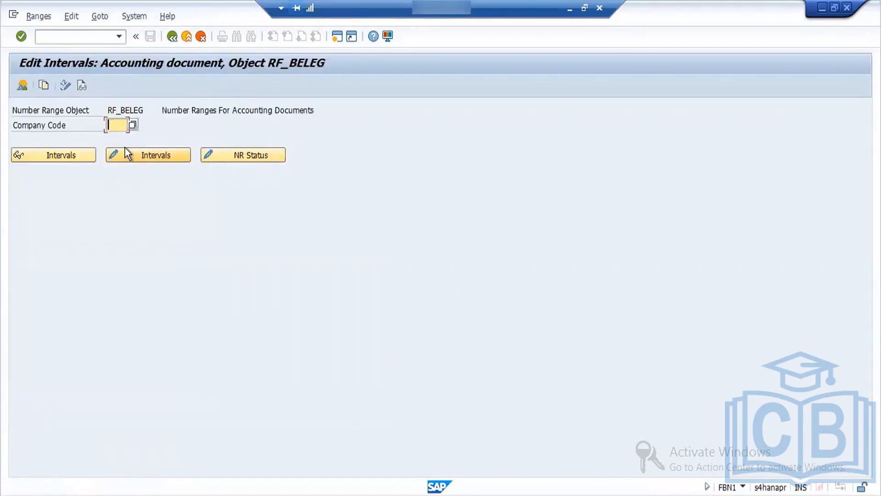
pyautogui.write('FORD')
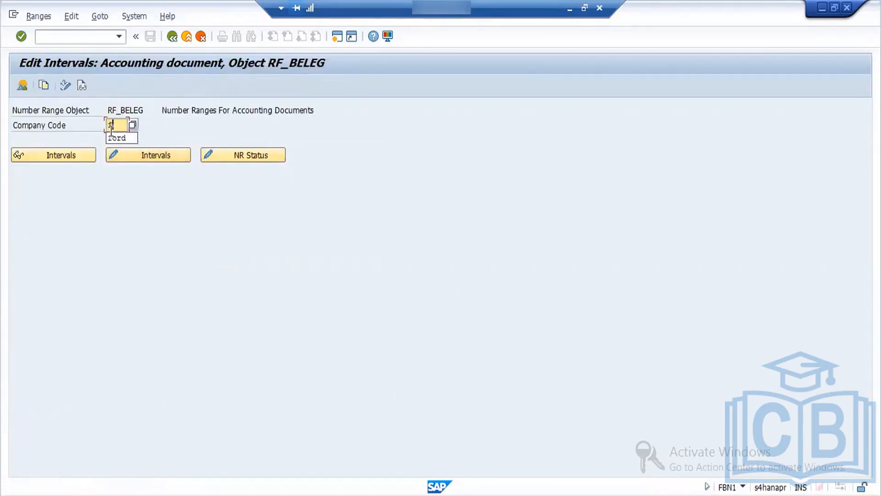
pyautogui.doubleClick(110, 131)
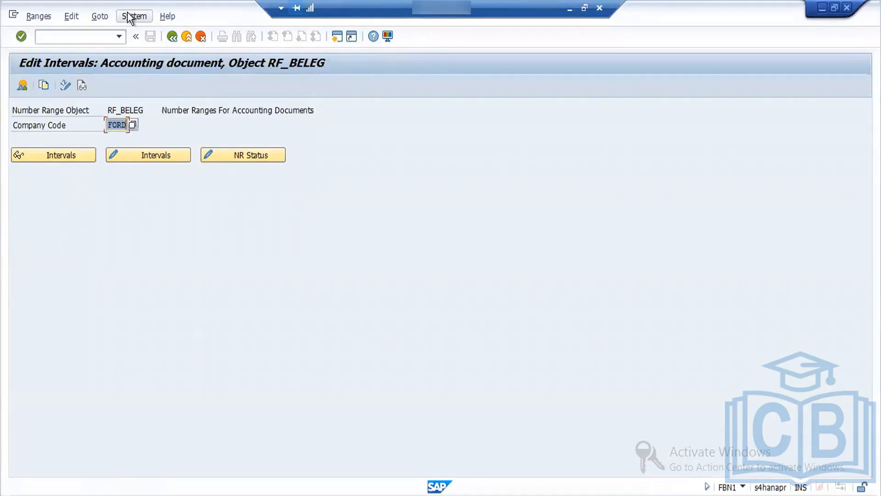
pyautogui.click(174, 37)
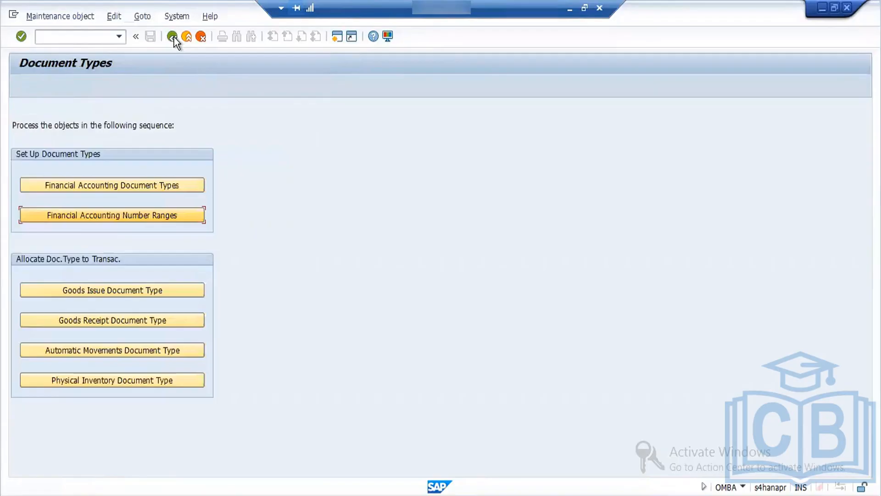
pyautogui.click(173, 36)
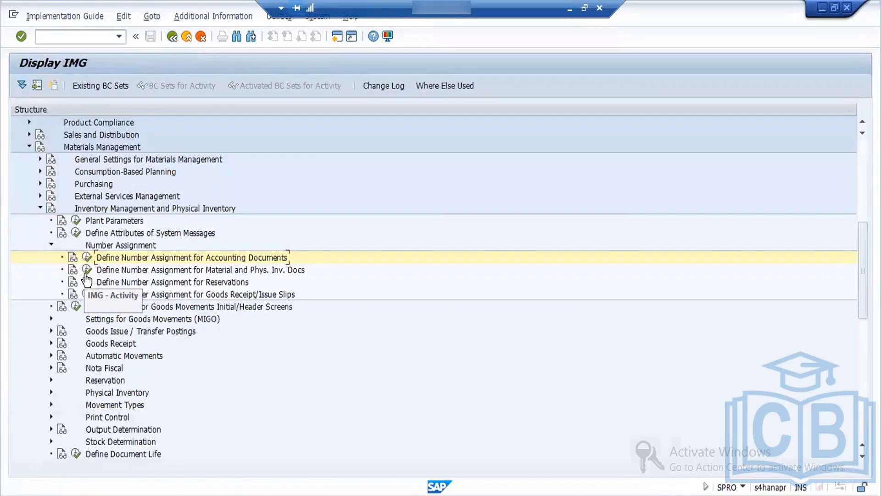
# Step: Open the material and physical inventory document intervals for editing, try to insert a year, then return to the implementation guide
pyautogui.click(85, 273)
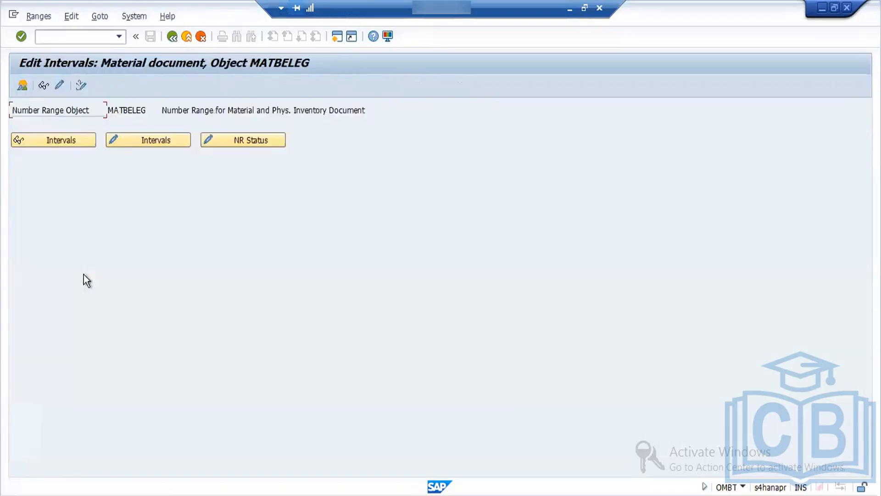
pyautogui.click(138, 145)
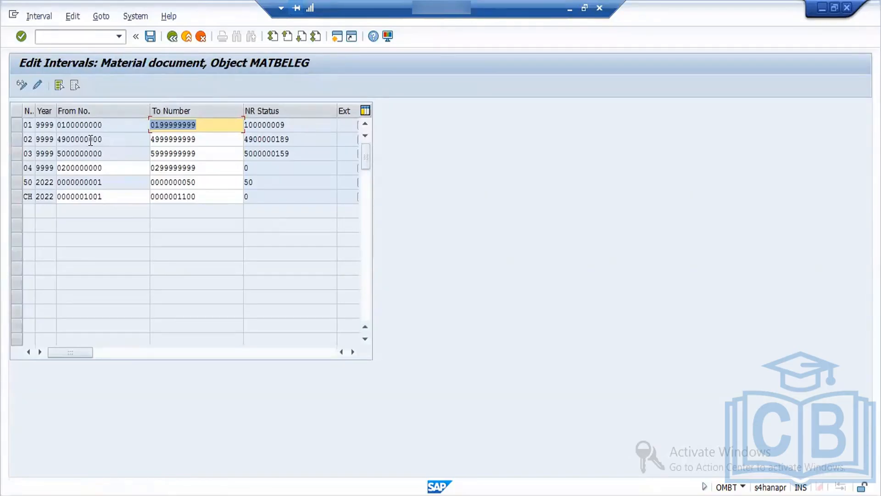
pyautogui.click(33, 16)
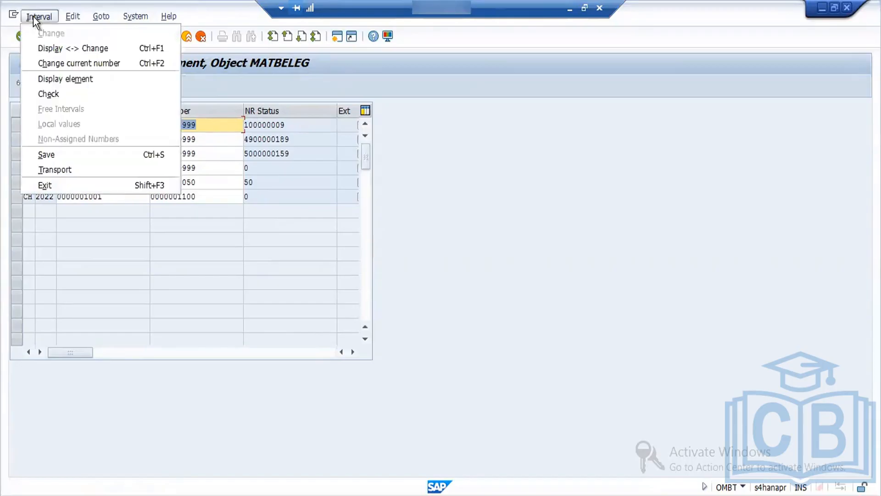
pyautogui.click(95, 122)
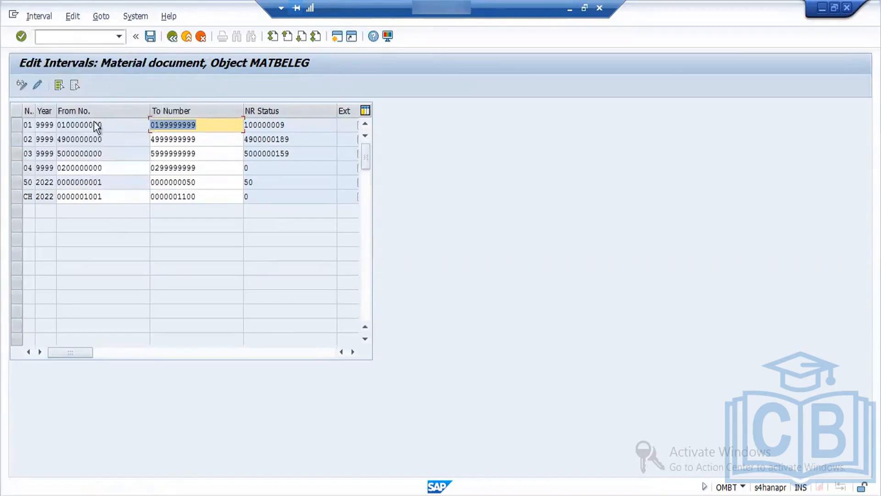
pyautogui.click(111, 17)
pyautogui.moveTo(67, 15)
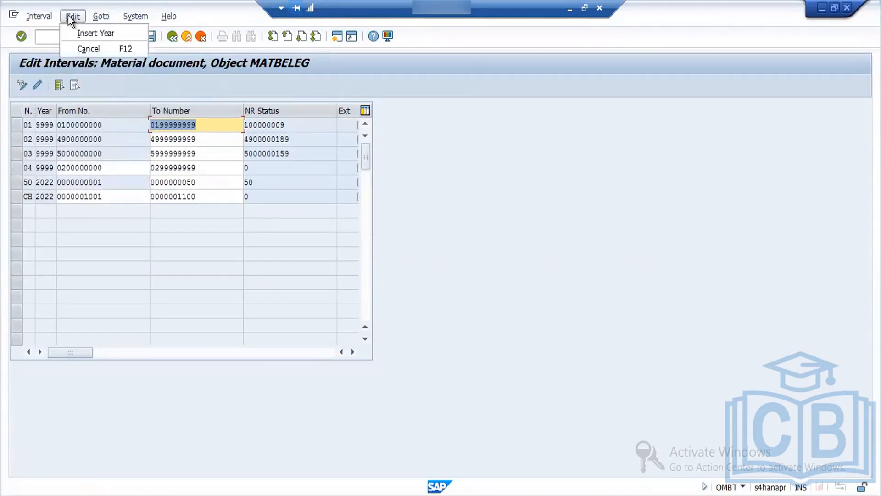
pyautogui.click(97, 33)
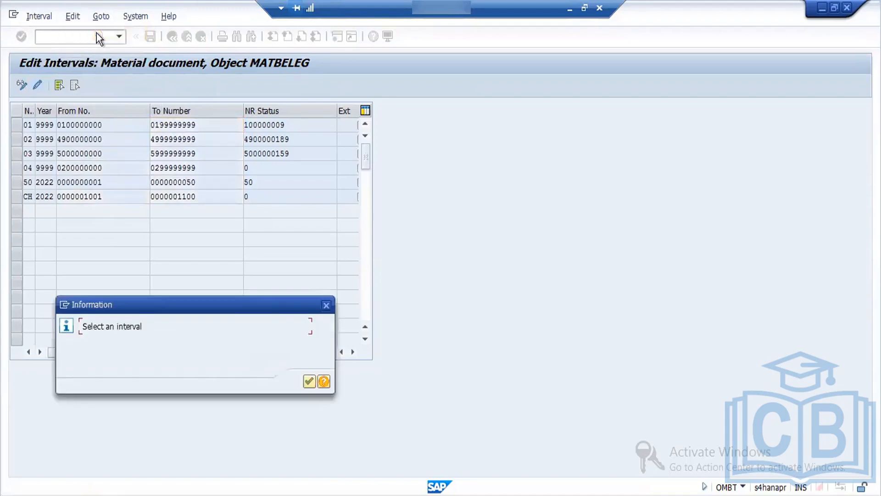
pyautogui.click(307, 384)
pyautogui.click(108, 182)
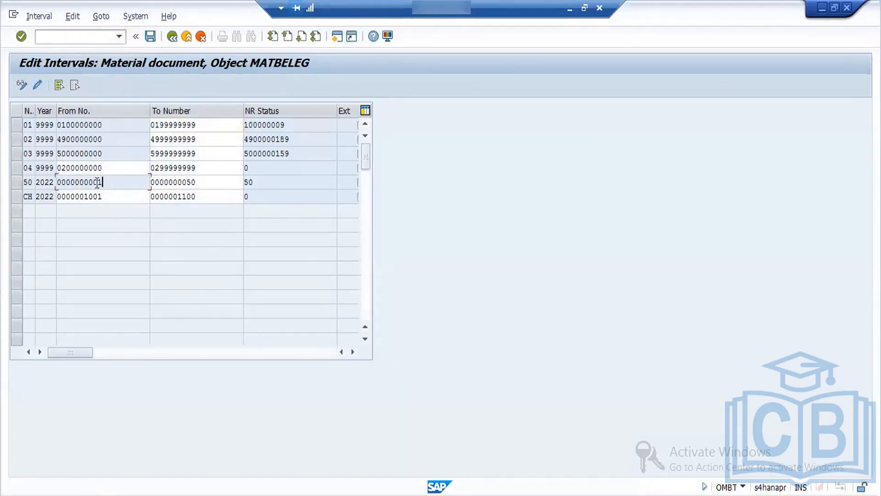
pyautogui.click(172, 40)
pyautogui.click(171, 40)
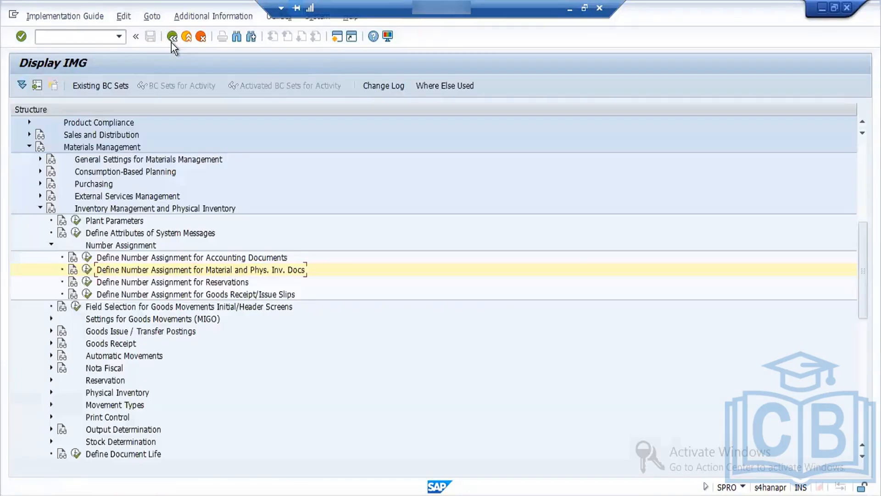
# Step: Reopen the number assignment for material and physical inventory documents and try again to insert a year in its intervals
pyautogui.click(86, 271)
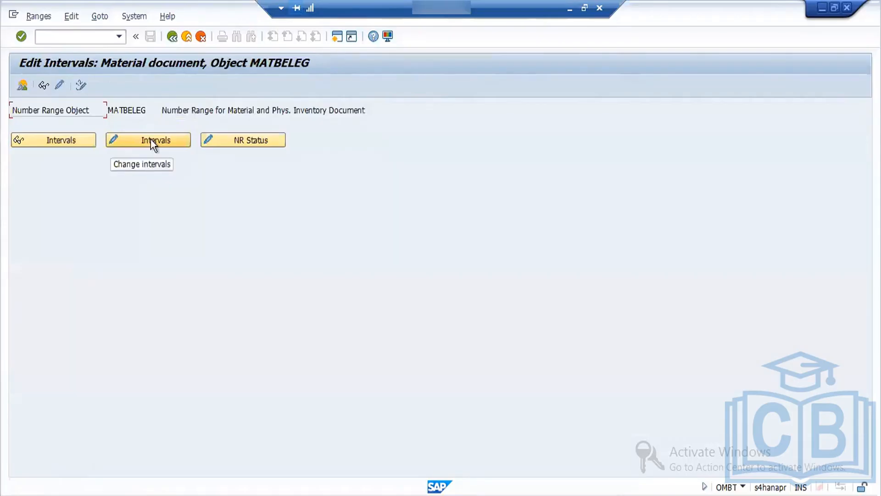
pyautogui.click(151, 139)
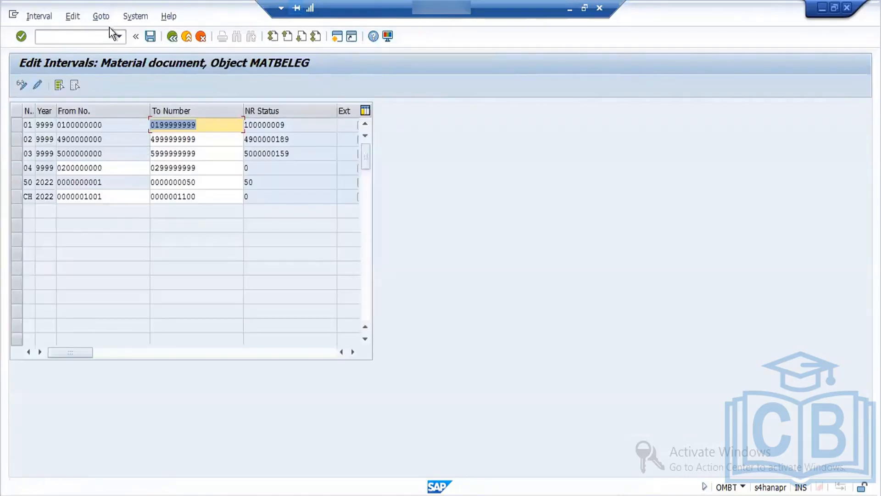
pyautogui.click(99, 18)
pyautogui.moveTo(65, 19)
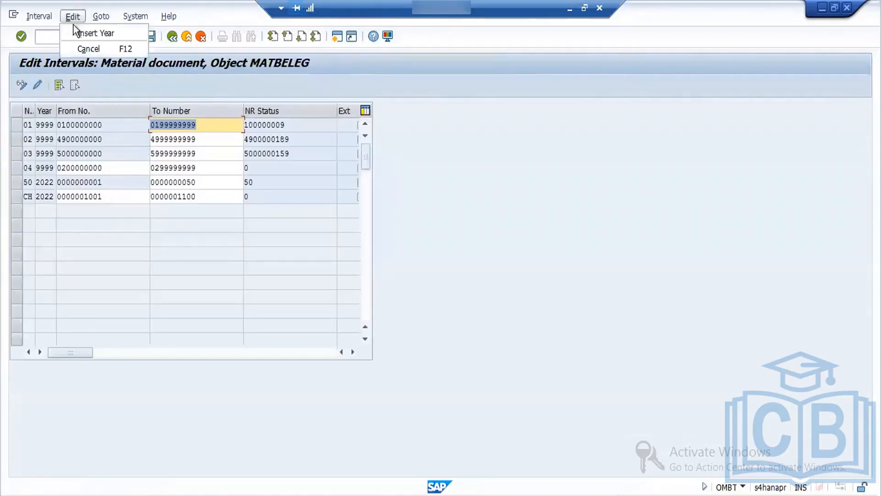
pyautogui.click(89, 34)
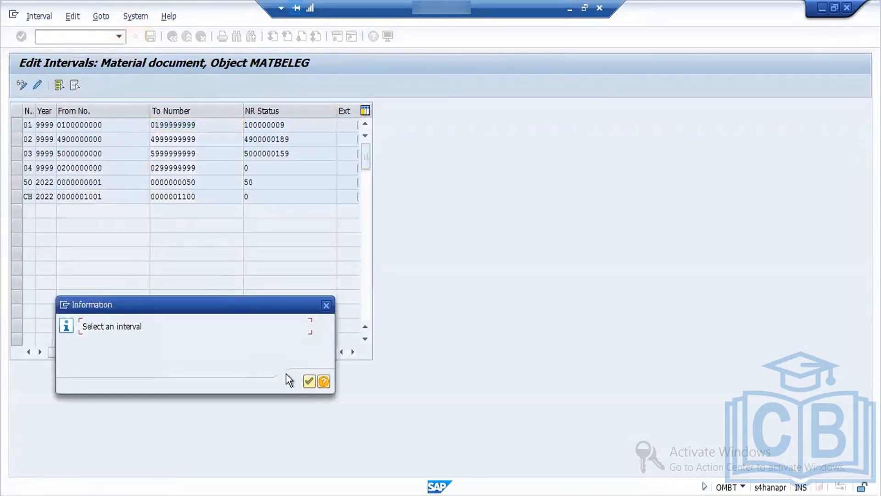
pyautogui.click(315, 385)
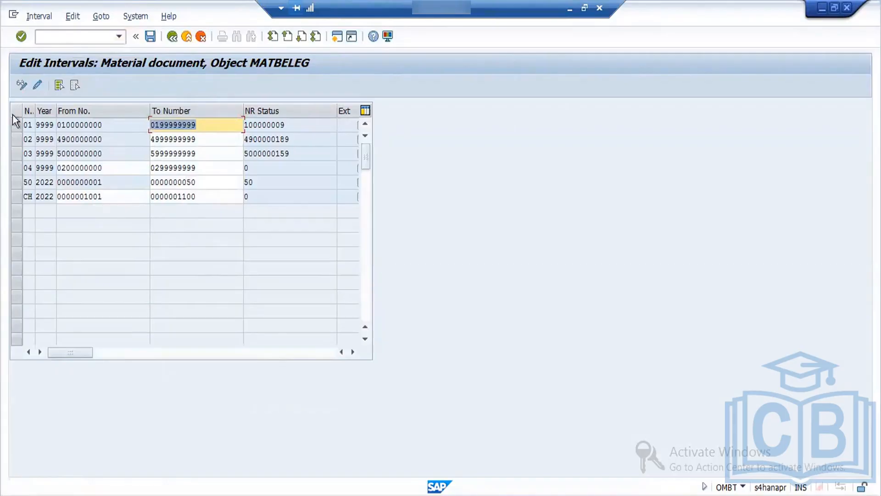
pyautogui.click(18, 130)
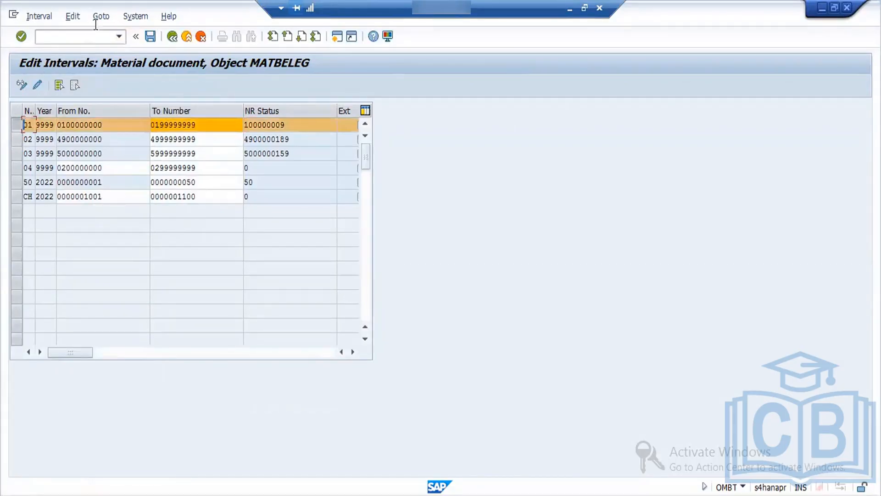
pyautogui.click(41, 16)
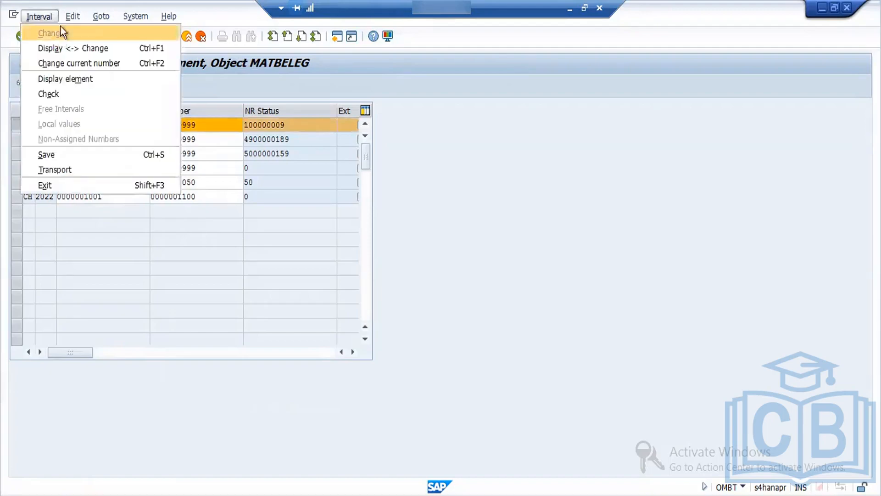
pyautogui.moveTo(101, 16)
pyautogui.click(110, 34)
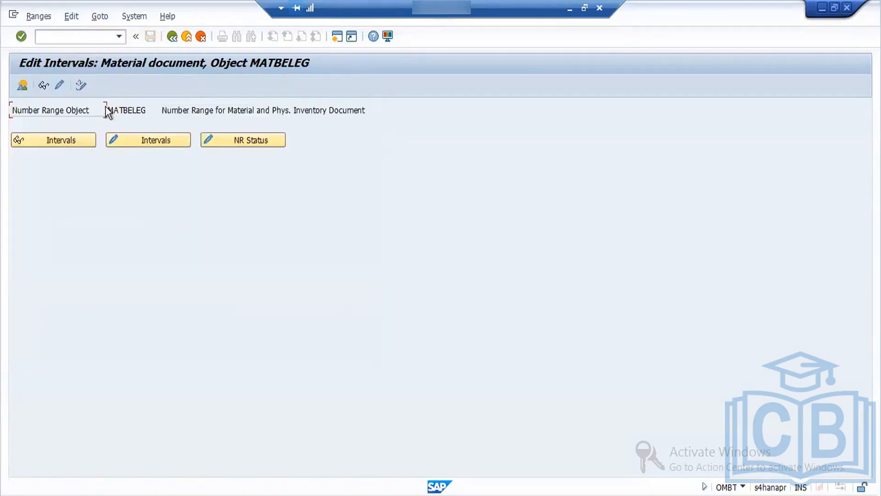
# Step: Open the MATBELEG intervals for editing, select interval 01 and insert a new year line for it
pyautogui.click(134, 145)
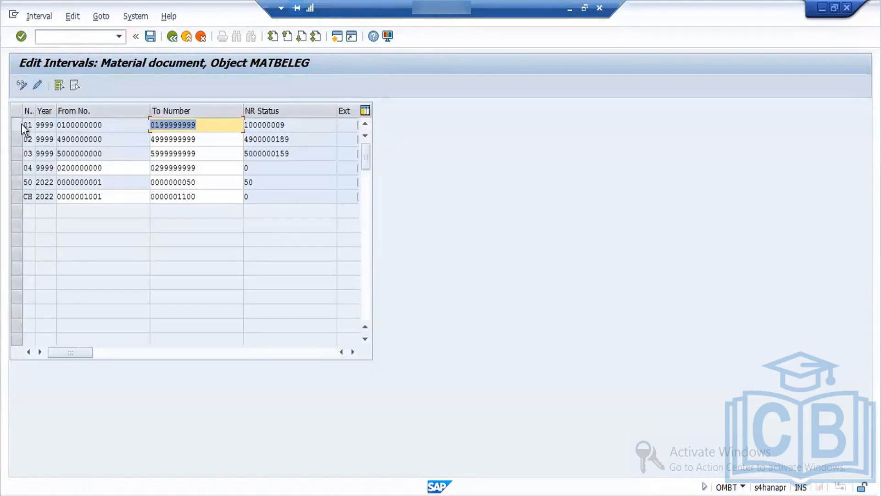
pyautogui.click(18, 125)
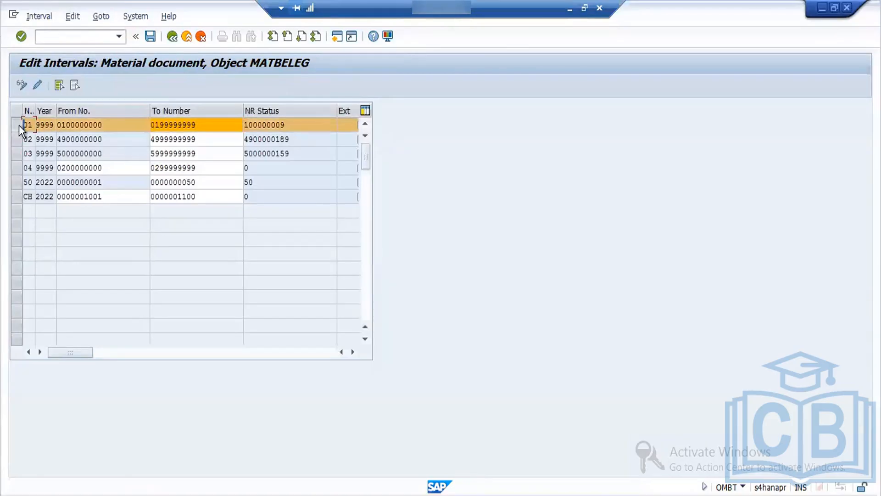
pyautogui.click(51, 18)
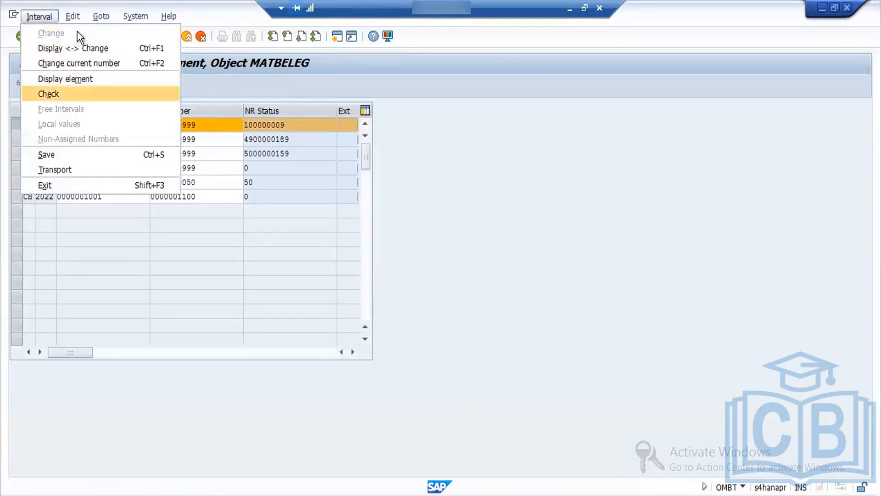
pyautogui.moveTo(77, 19)
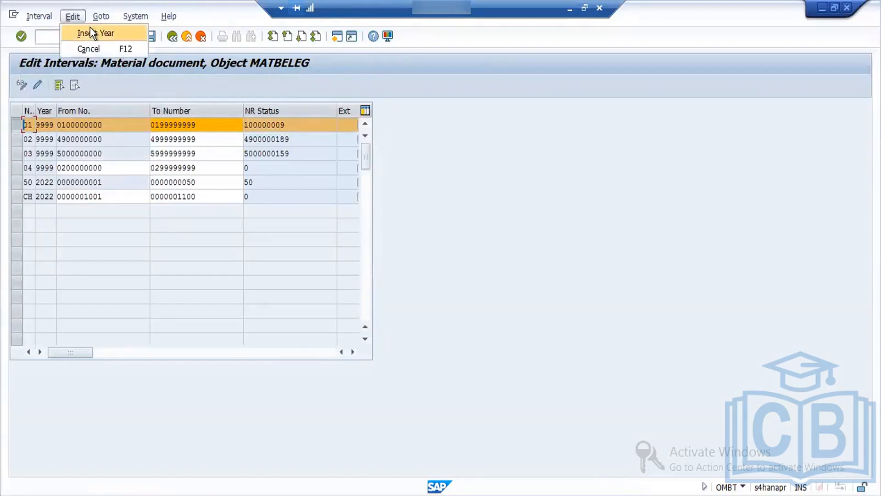
pyautogui.click(90, 28)
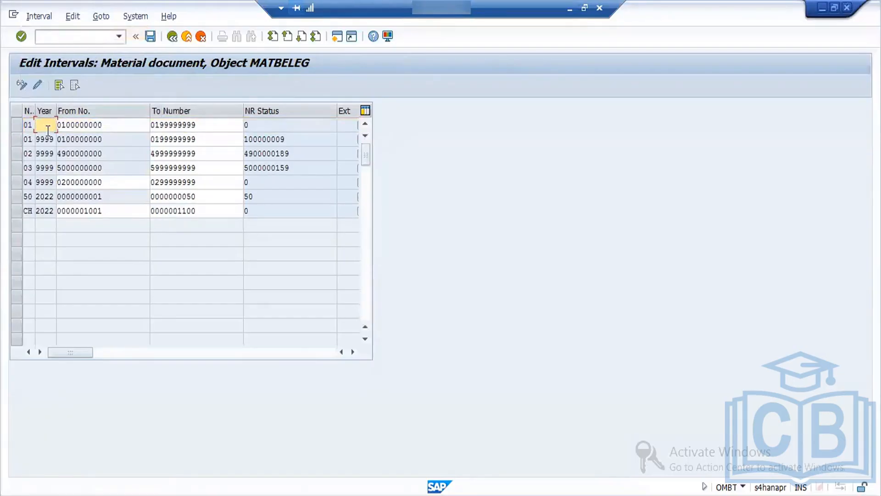
# Step: Set the year of the new interval 01 line to 2022 and save the material document intervals
pyautogui.write('2022')
pyautogui.press('Return')
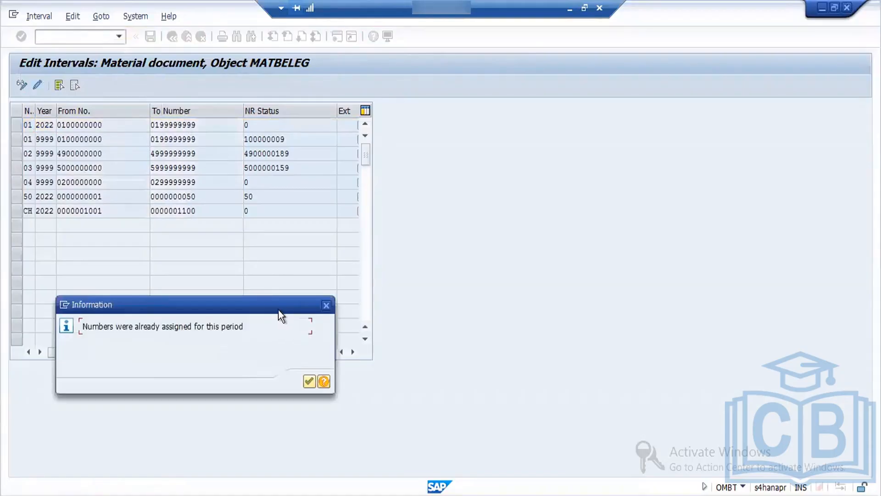
pyautogui.click(308, 382)
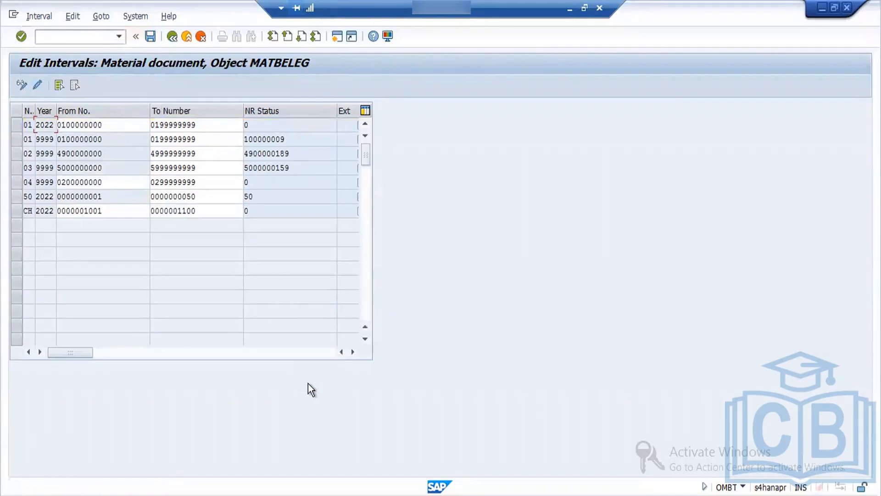
pyautogui.press('Return')
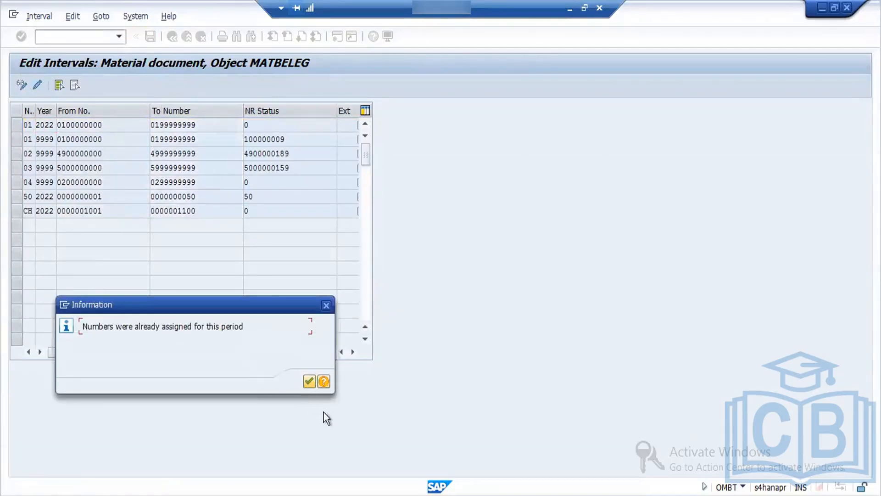
pyautogui.click(314, 377)
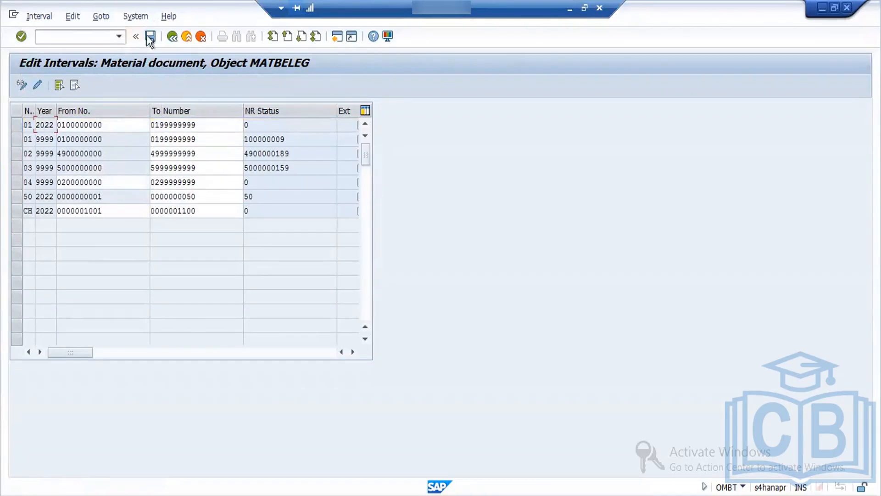
pyautogui.click(150, 37)
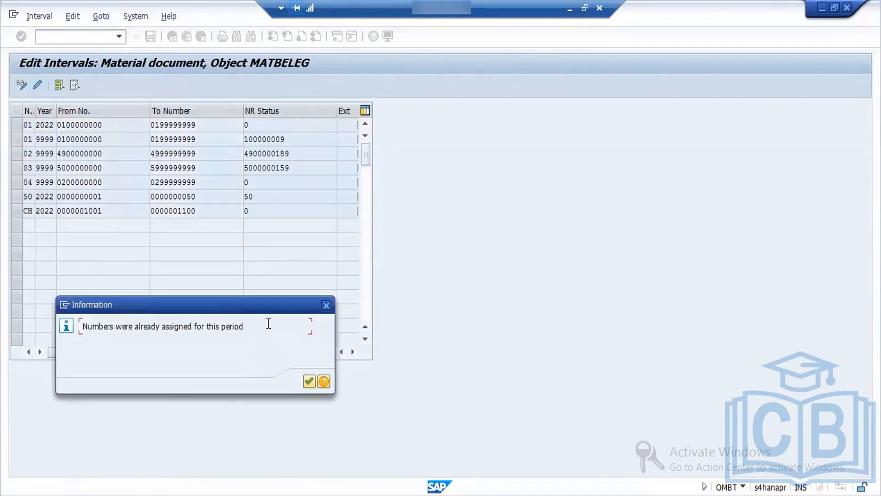
pyautogui.press('Return')
pyautogui.press('Return')
pyautogui.press('Return')
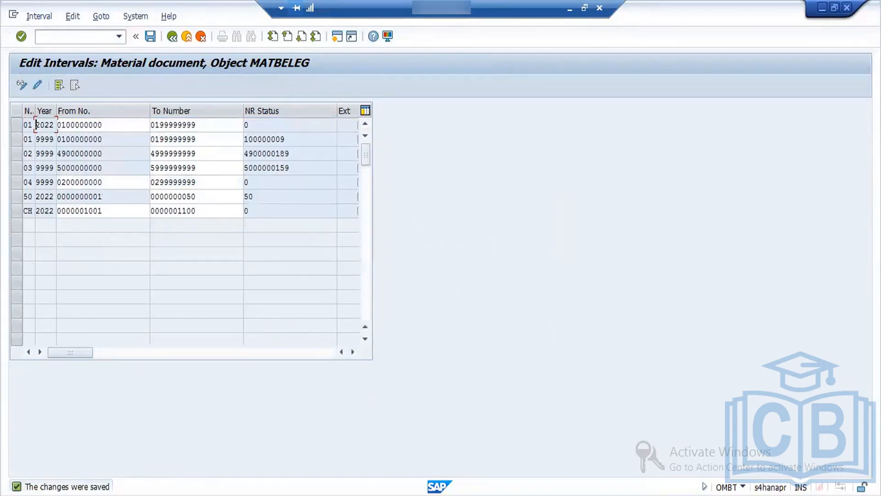
# Step: Switch to the open goods receipt session and exit it without saving the entered document
pyautogui.moveTo(258, 455)
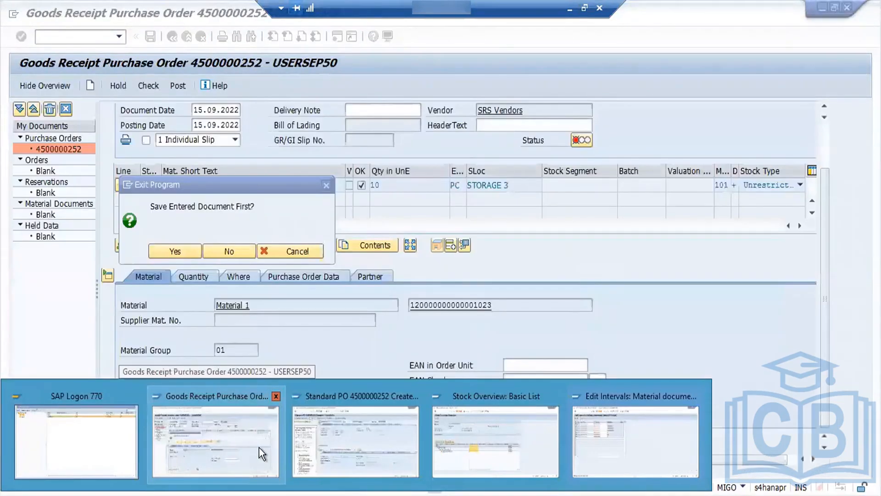
pyautogui.click(258, 447)
pyautogui.click(215, 247)
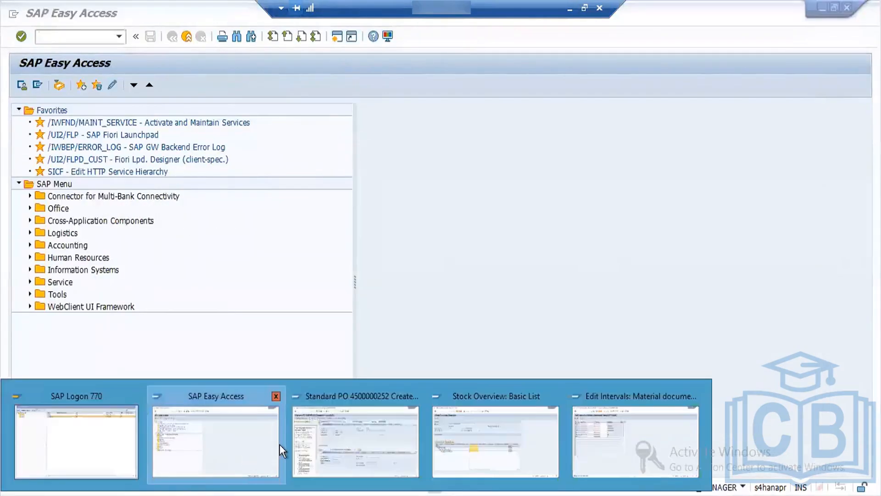
# Step: In the standard purchase order session, start transaction MIGO and load that same purchase order for goods receipt
pyautogui.click(353, 438)
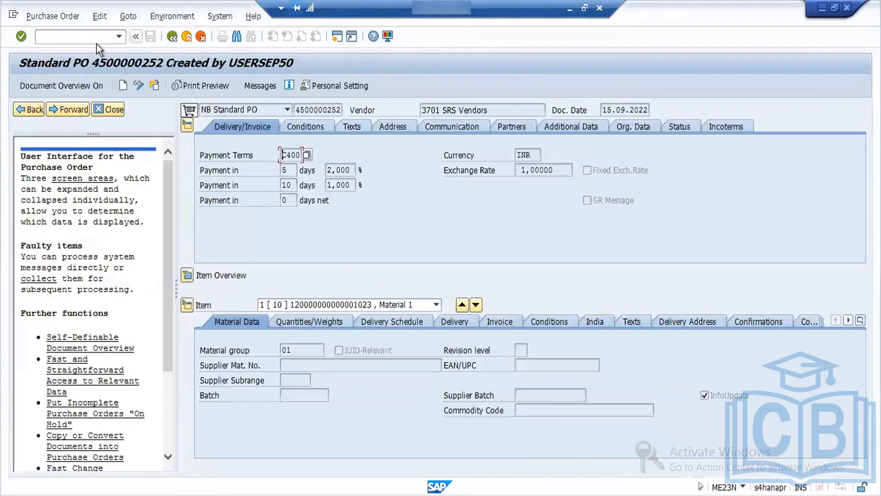
pyautogui.write('/nmigo')
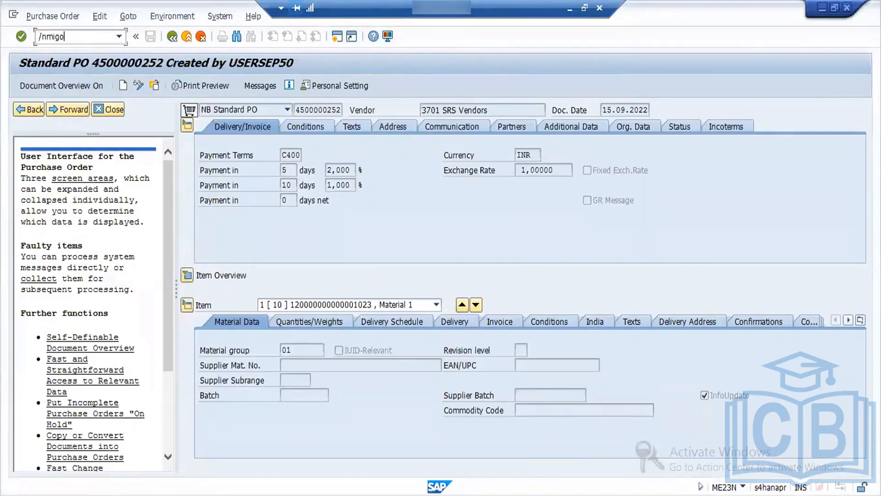
pyautogui.press('Return')
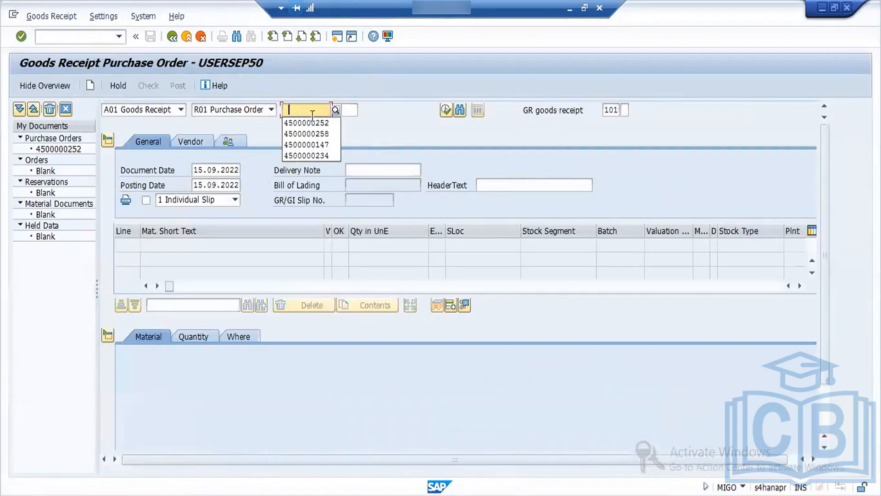
pyautogui.click(312, 121)
pyautogui.press('Return')
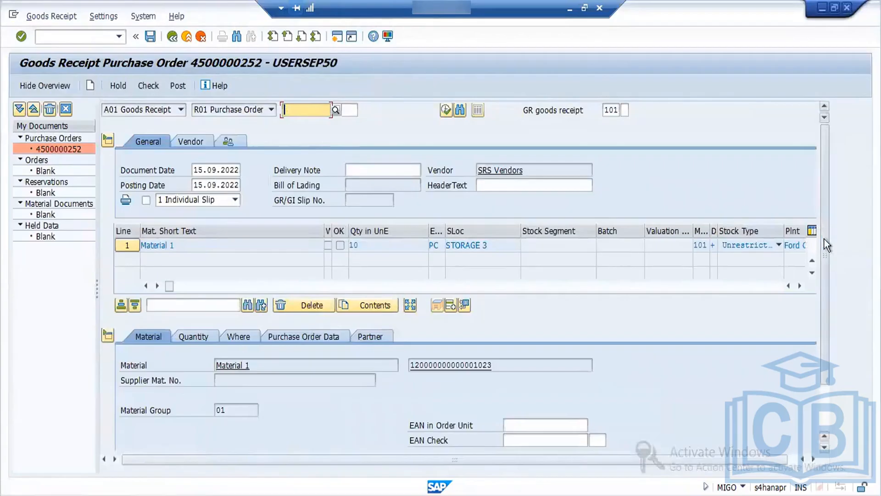
# Step: Mark the Material 1 item as OK and check the goods receipt document
pyautogui.moveTo(824, 239); pyautogui.dragTo(832, 317)
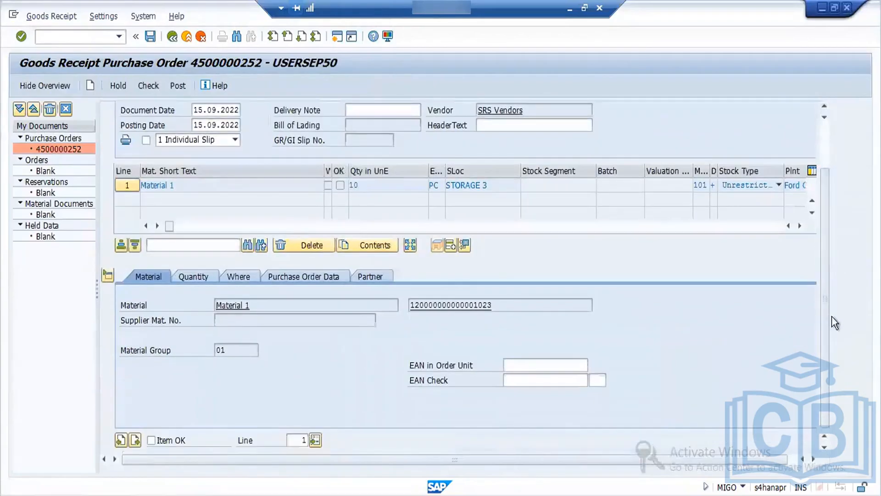
pyautogui.click(152, 441)
pyautogui.click(147, 86)
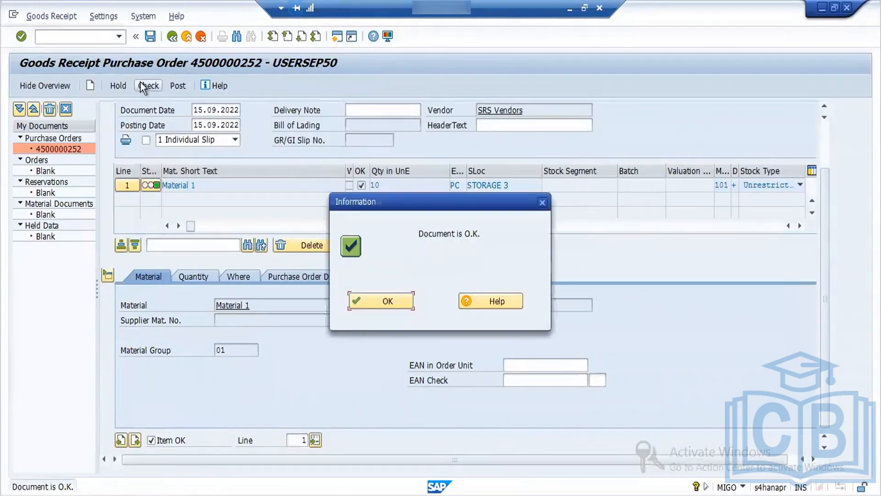
# Step: Try to post the goods receipt and read the long text of the error about account 52041000
pyautogui.click(388, 300)
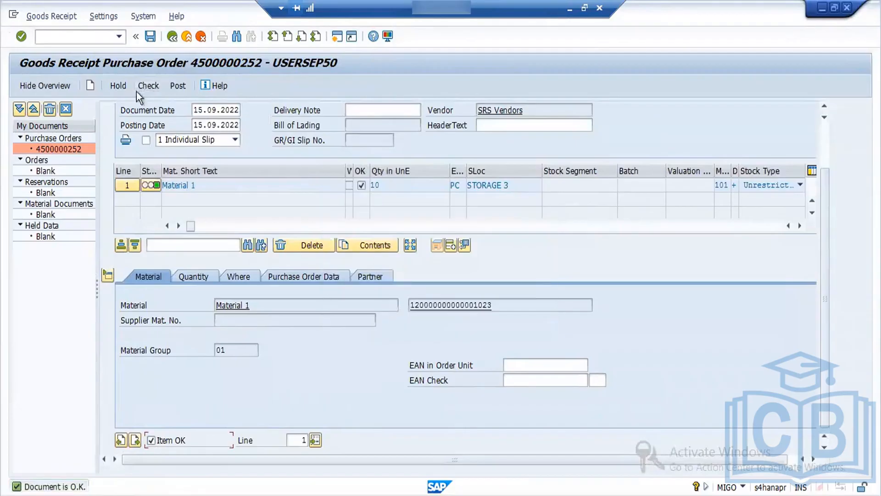
pyautogui.click(177, 86)
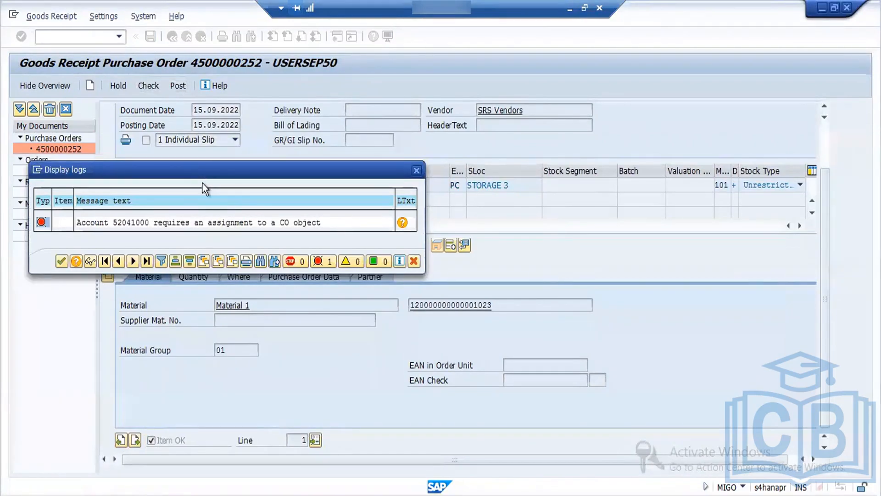
pyautogui.doubleClick(194, 222)
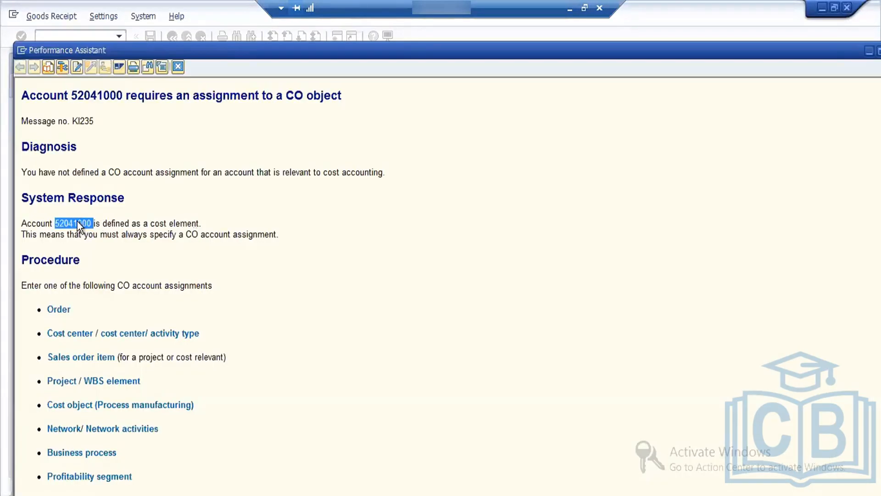
pyautogui.click(177, 68)
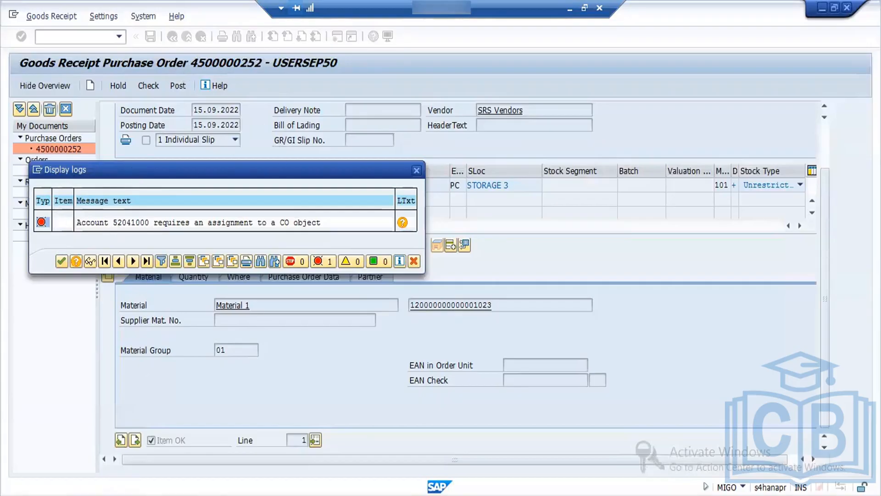
# Step: In the SAP Easy Access session, start transaction OKB9 and position the default account assignment list by company code and cost element
pyautogui.click(255, 493)
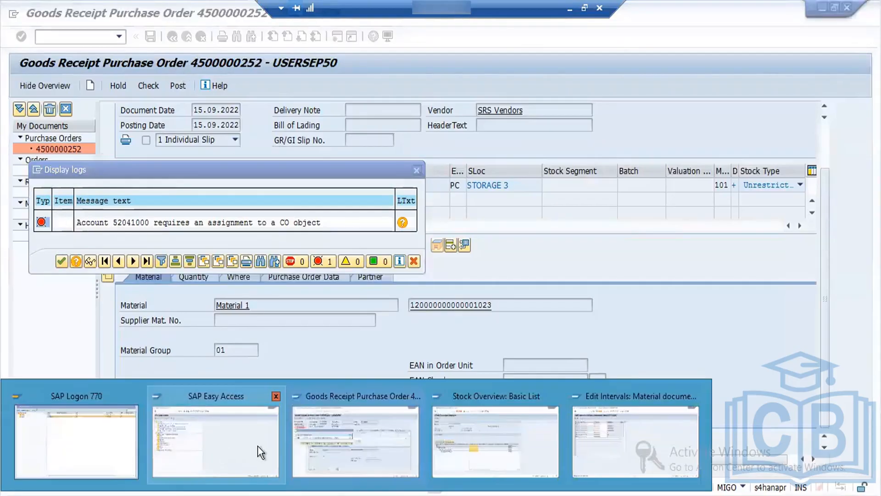
pyautogui.click(257, 445)
pyautogui.write('okb9')
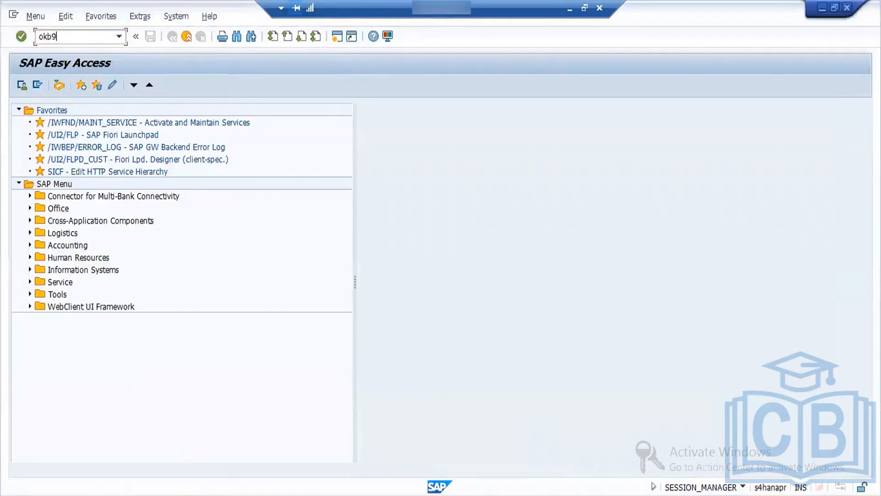
pyautogui.press('Return')
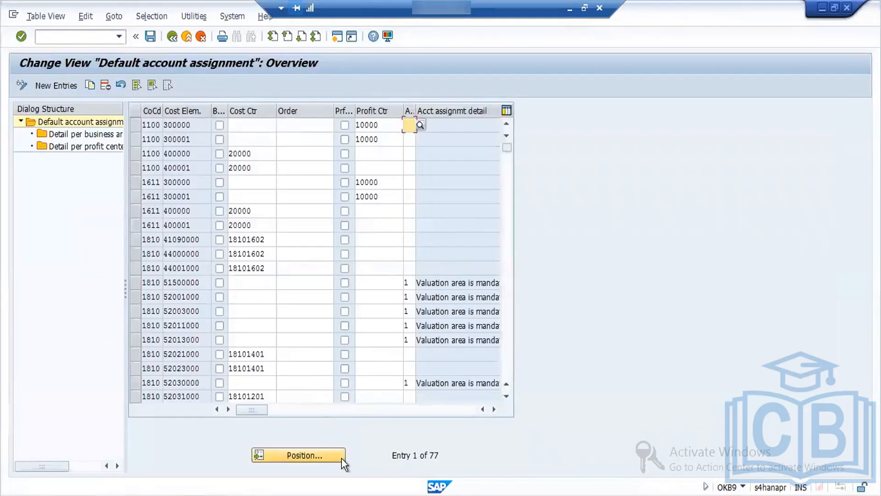
pyautogui.click(342, 461)
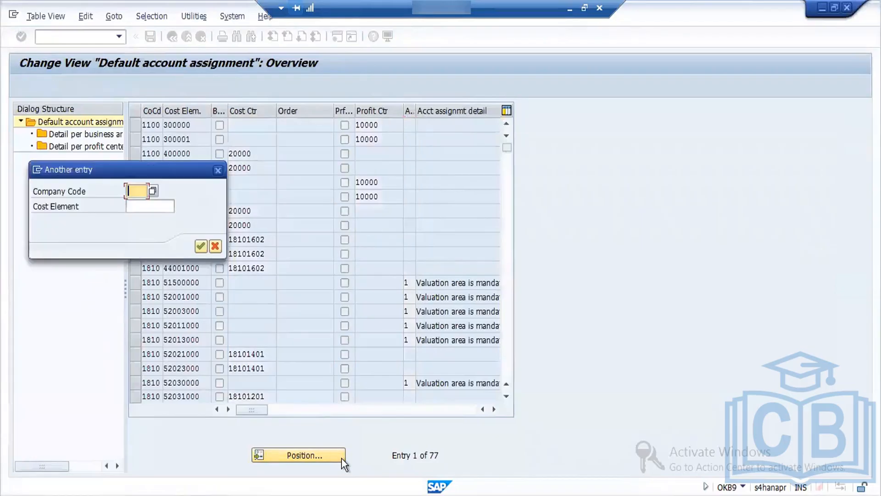
pyautogui.write('TUK1')
pyautogui.press('Tab')
pyautogui.write('400000')
pyautogui.press('Return')
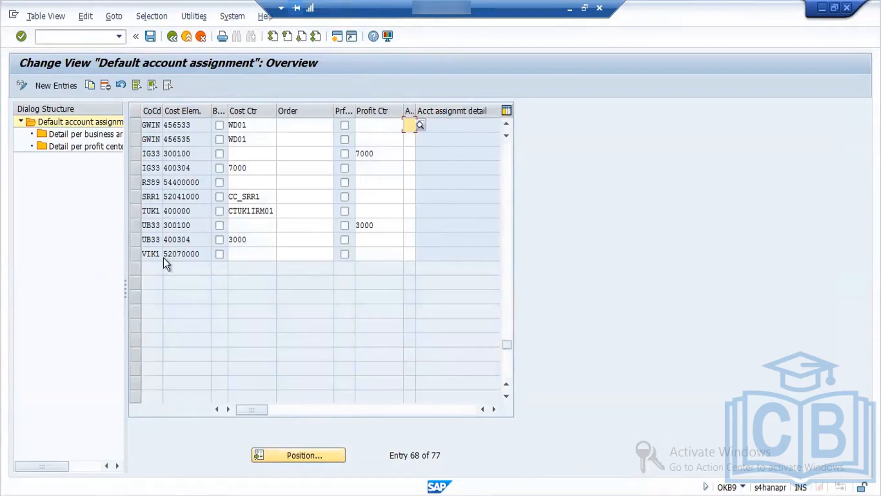
# Step: Copy the VIK1 default account assignment as a new entry for company code FORD and cost element 52041000
pyautogui.click(135, 254)
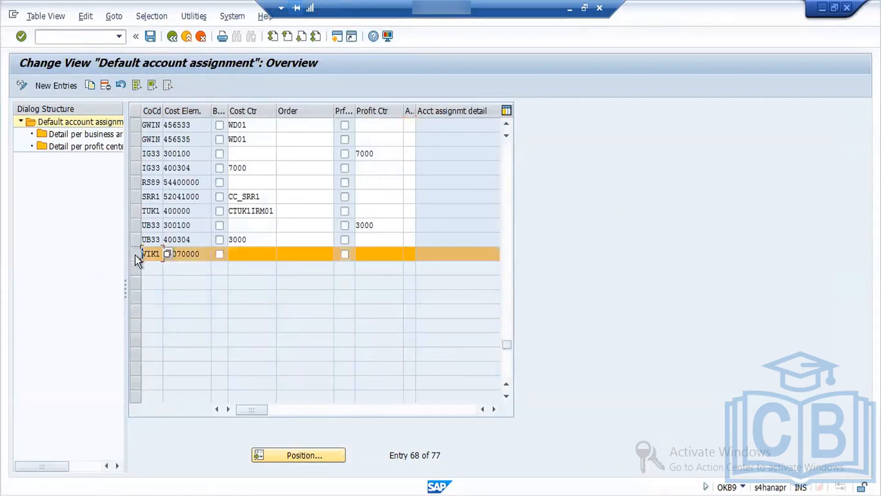
pyautogui.click(90, 84)
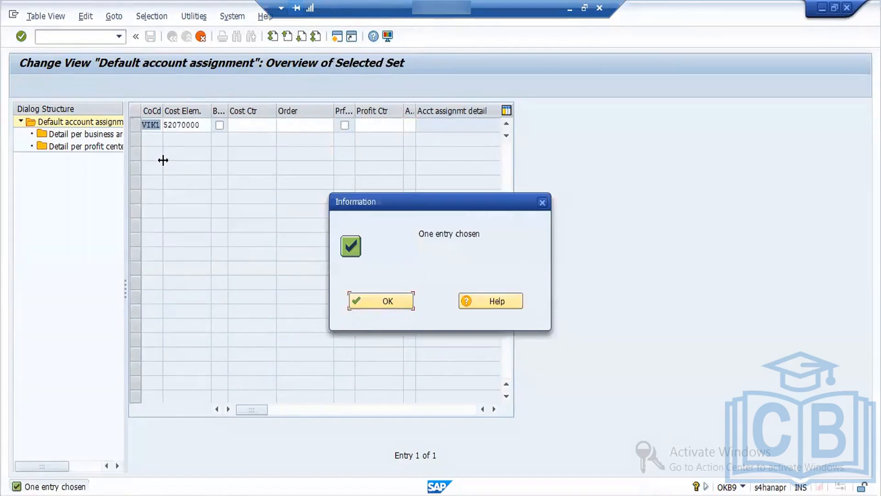
pyautogui.click(388, 303)
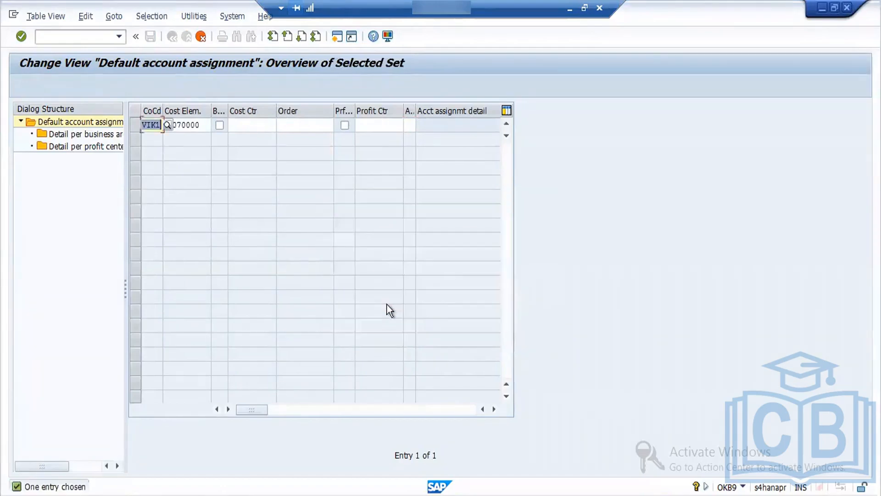
pyautogui.write('ford')
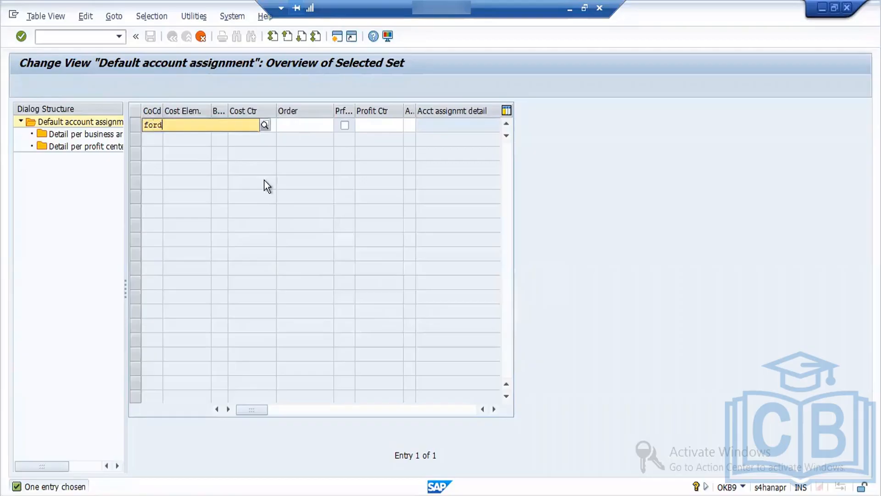
pyautogui.press('Tab')
pyautogui.write('52041000')
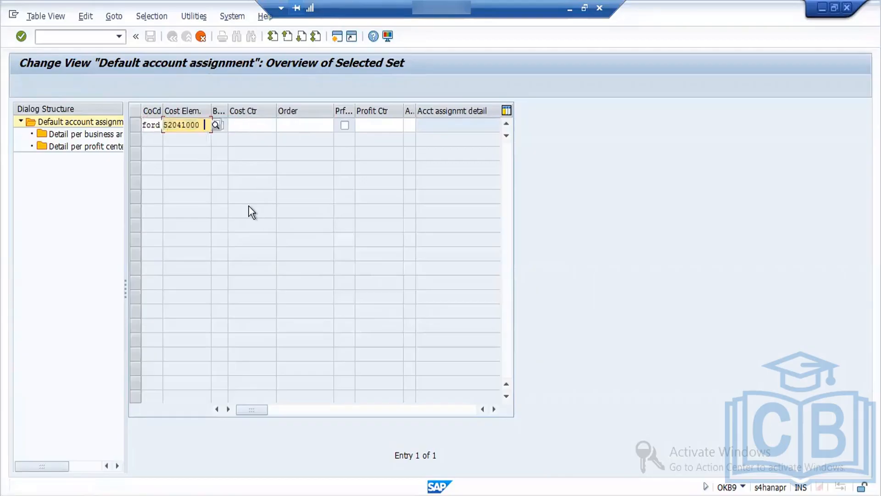
pyautogui.press('Return')
pyautogui.press('Return')
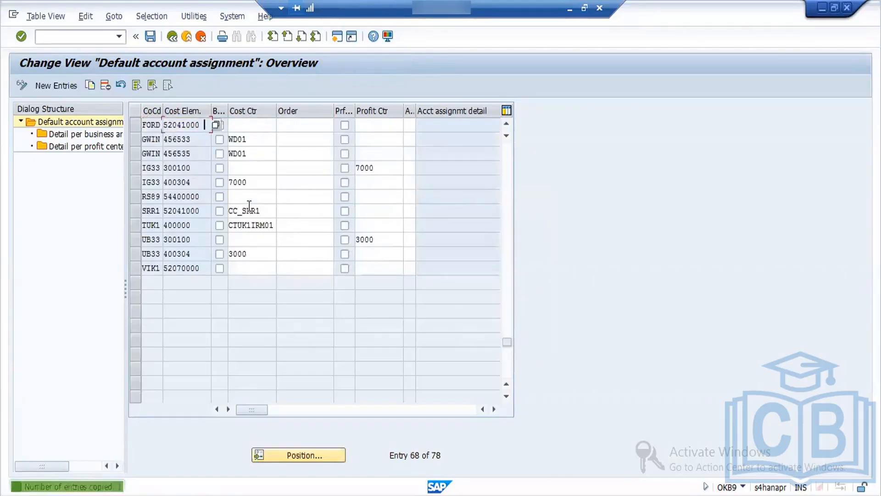
# Step: Save the new FORD account assignment entry under customizing request A4HK903126
pyautogui.click(150, 36)
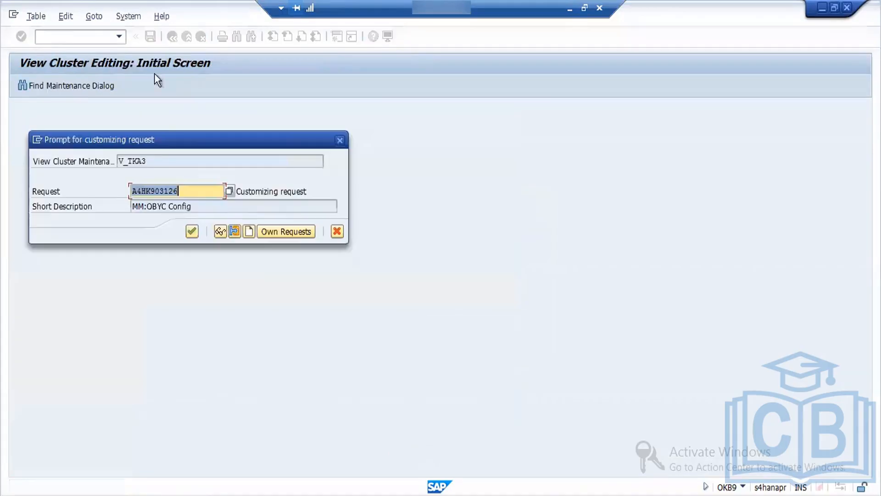
pyautogui.click(192, 232)
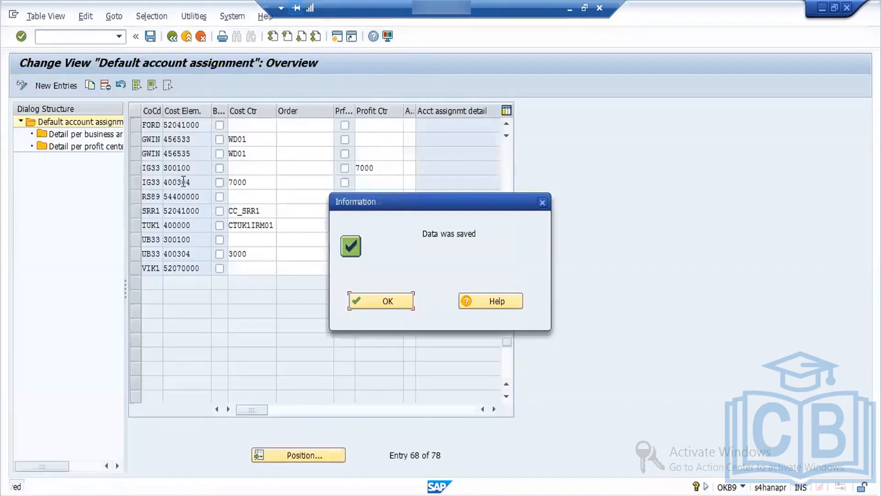
pyautogui.click(381, 301)
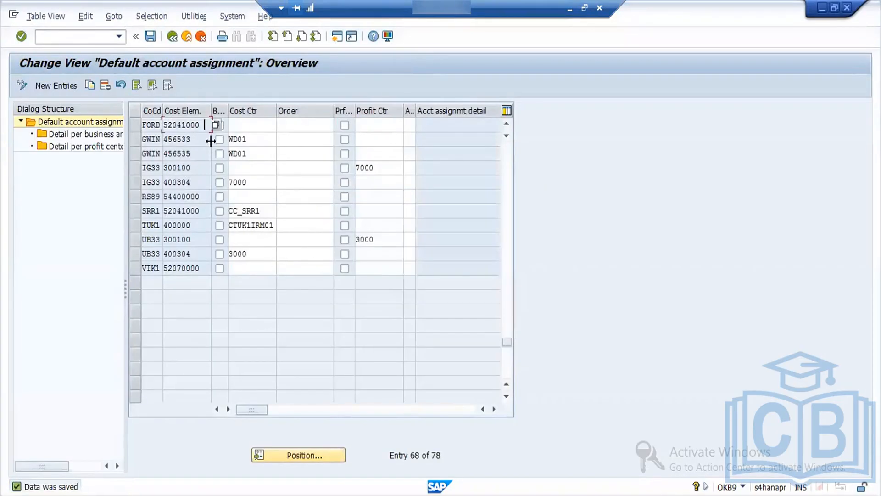
# Step: In the goods receipt session, close the error log, recheck the document and try to post it again
pyautogui.hotkey('alt', 'Tab')
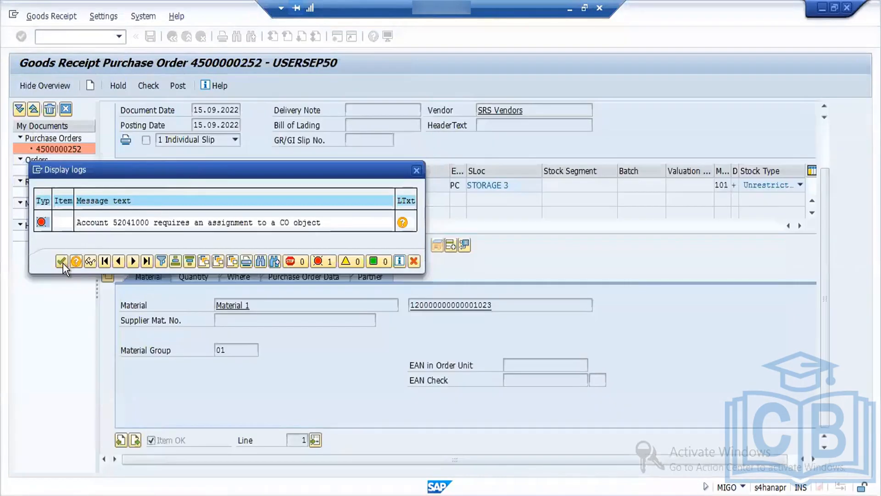
pyautogui.click(62, 262)
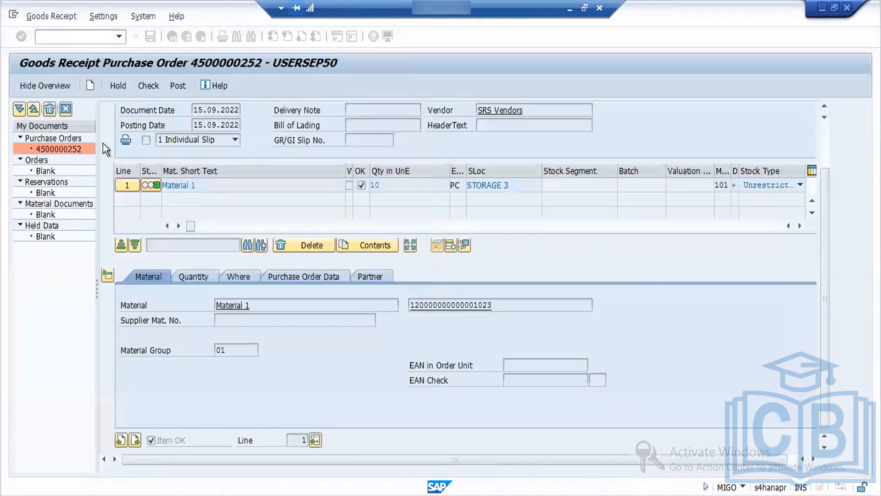
pyautogui.click(148, 87)
pyautogui.click(358, 299)
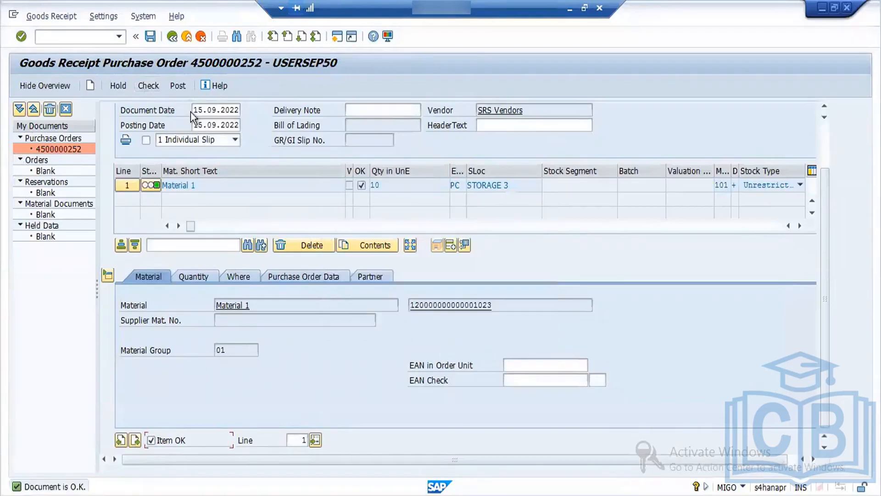
pyautogui.click(181, 86)
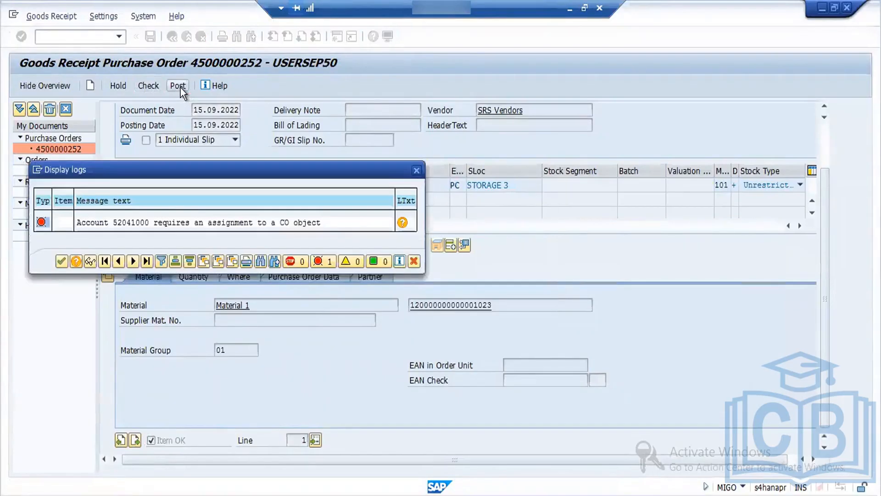
# Step: Read the long text of the CO object assignment error and return to the default account assignment session
pyautogui.doubleClick(130, 227)
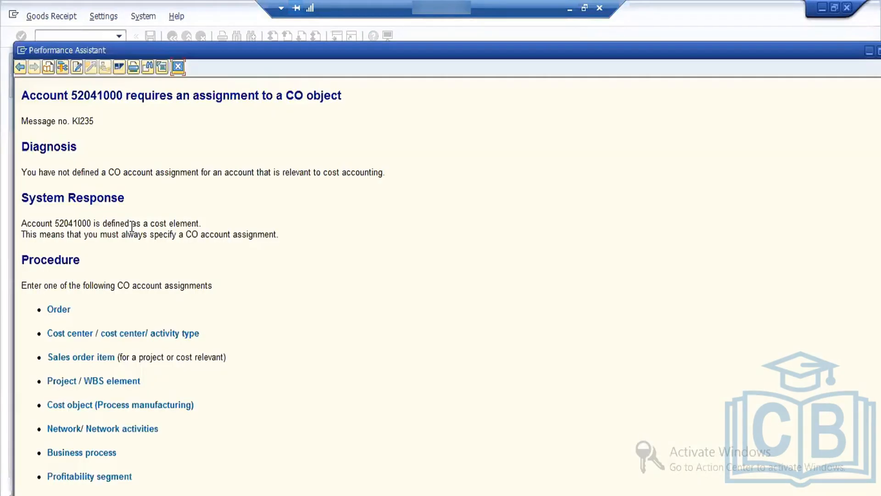
pyautogui.doubleClick(82, 97)
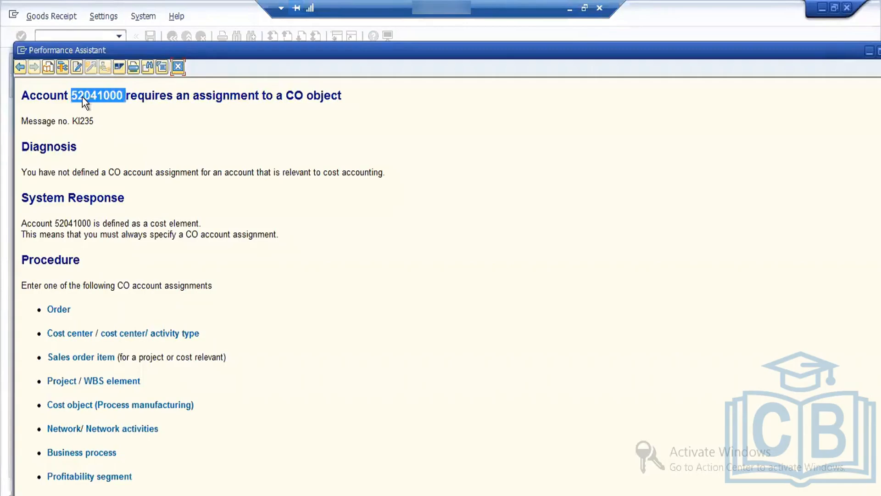
pyautogui.hotkey('alt', 'Tab')
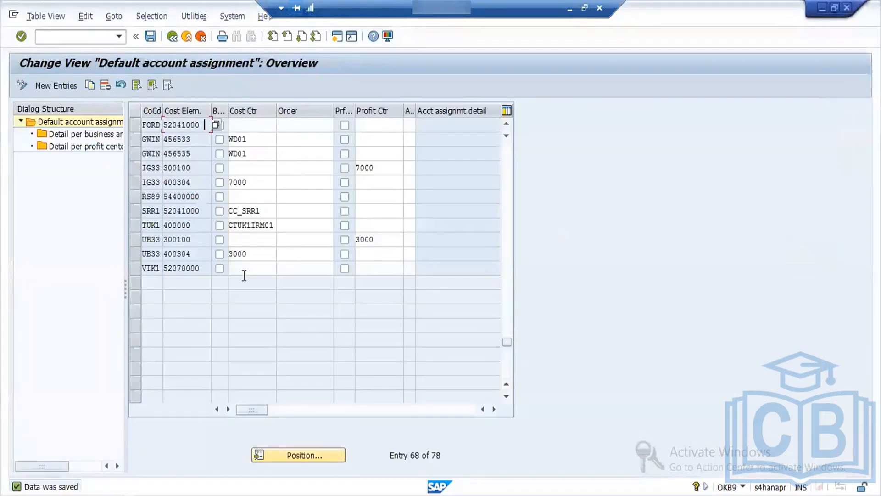
# Step: Activate the profitability segment indicator for the FORD 52041000 entry and save the default account assignments
pyautogui.click(376, 126)
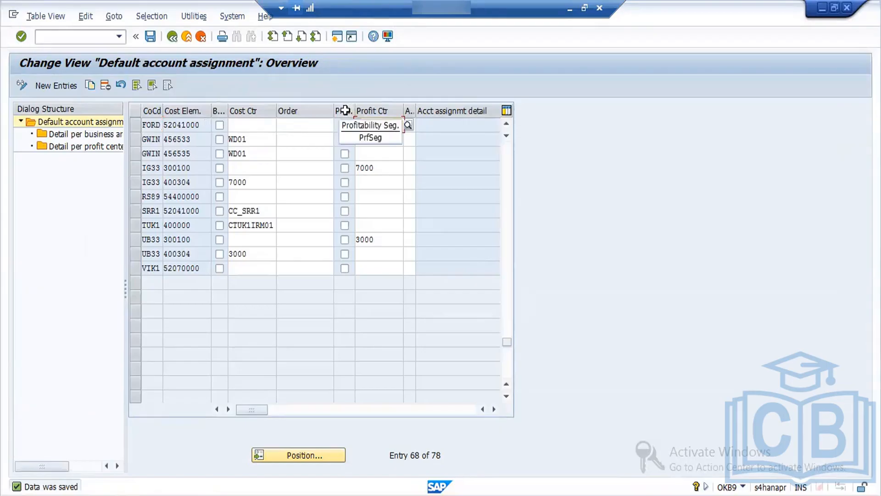
pyautogui.click(243, 126)
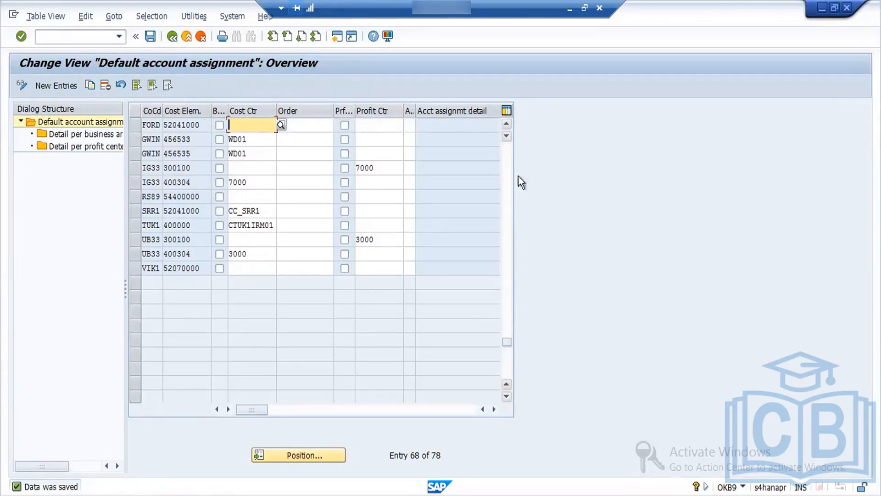
pyautogui.click(506, 123)
pyautogui.click(506, 123)
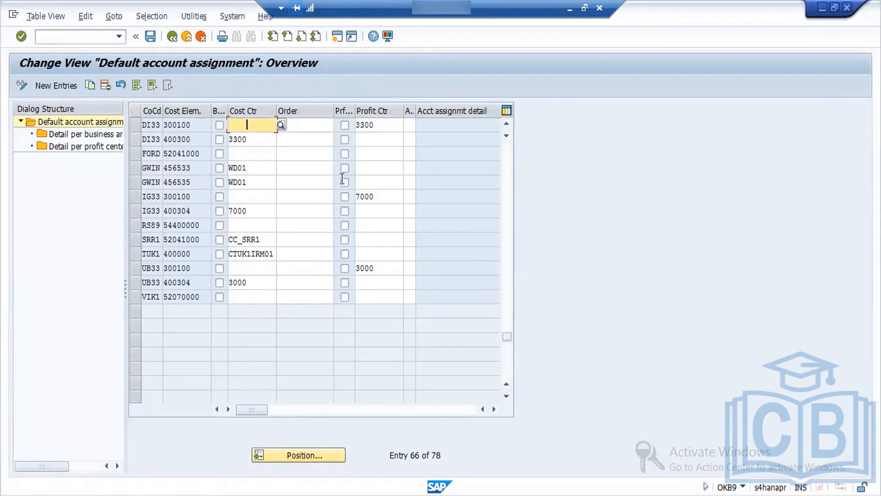
pyautogui.click(344, 153)
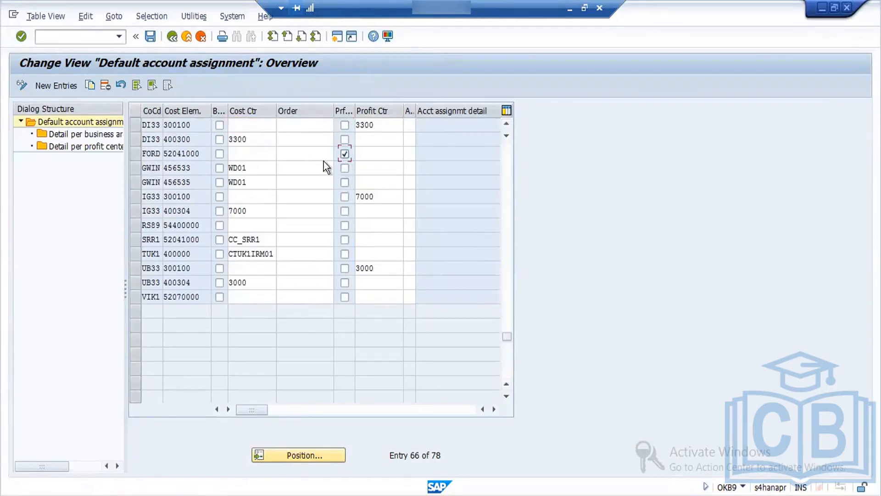
pyautogui.click(150, 36)
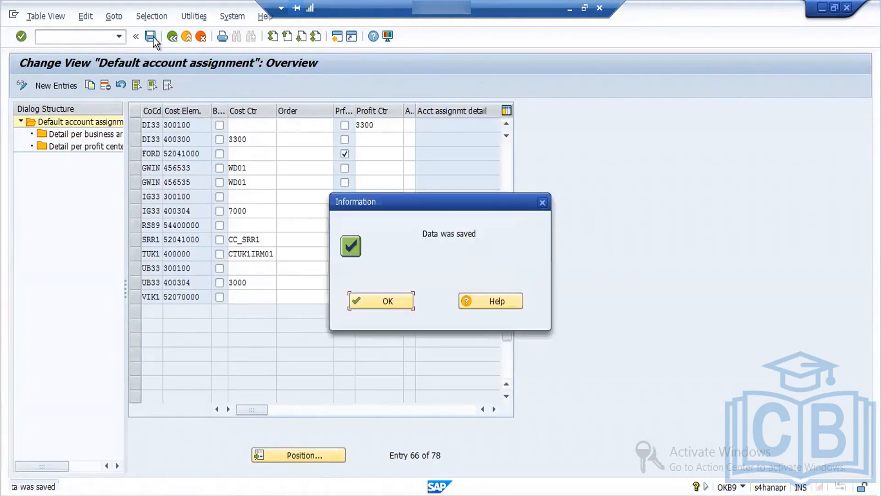
pyautogui.click(376, 301)
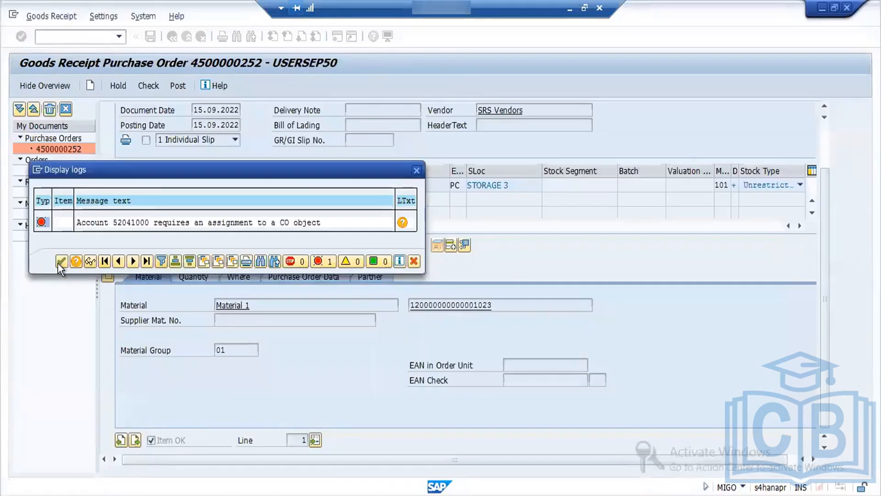
# Step: Close the error log in the goods receipt session, check the document and post the goods receipt
pyautogui.click(60, 261)
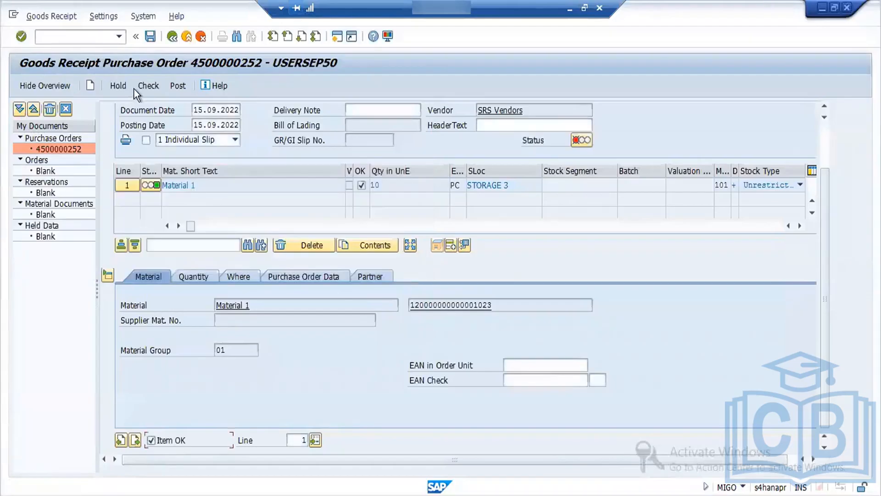
pyautogui.click(153, 88)
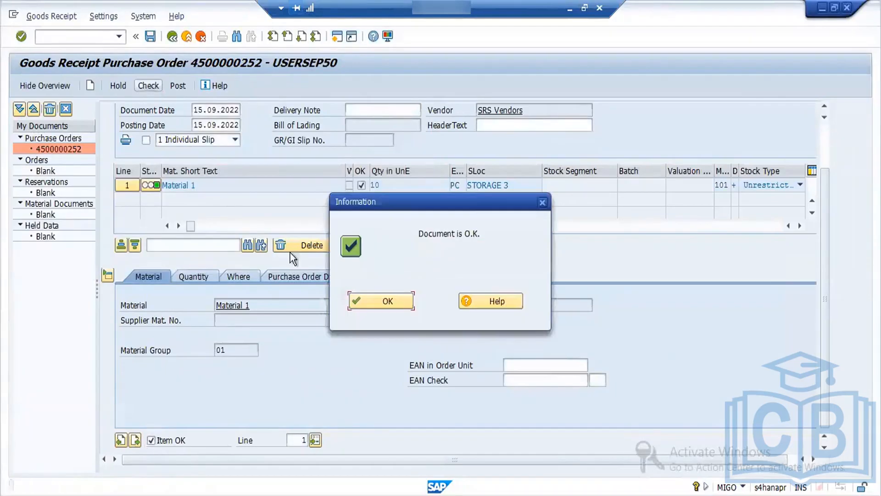
pyautogui.click(368, 300)
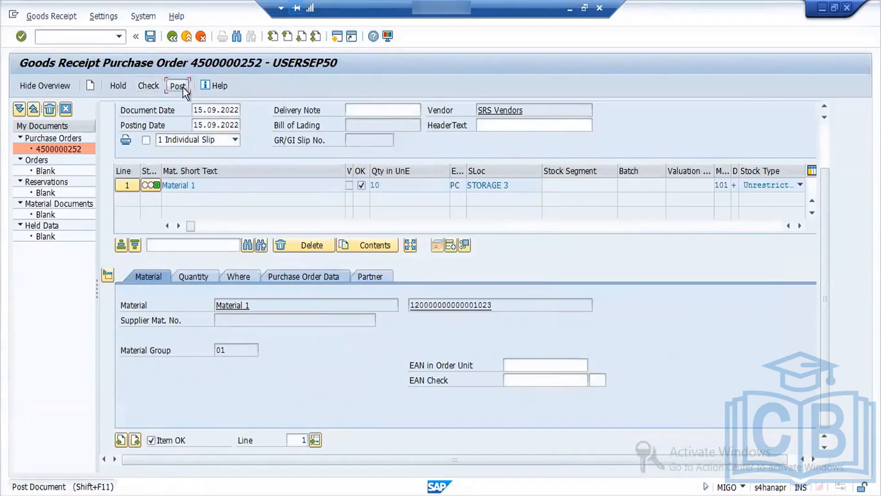
pyautogui.click(183, 87)
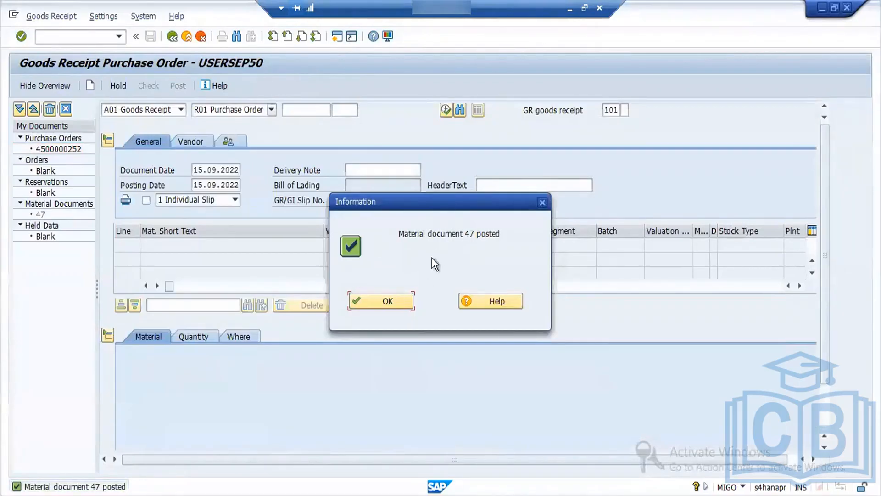
# Step: Acknowledge the posting confirmation and display the posted material document
pyautogui.click(385, 303)
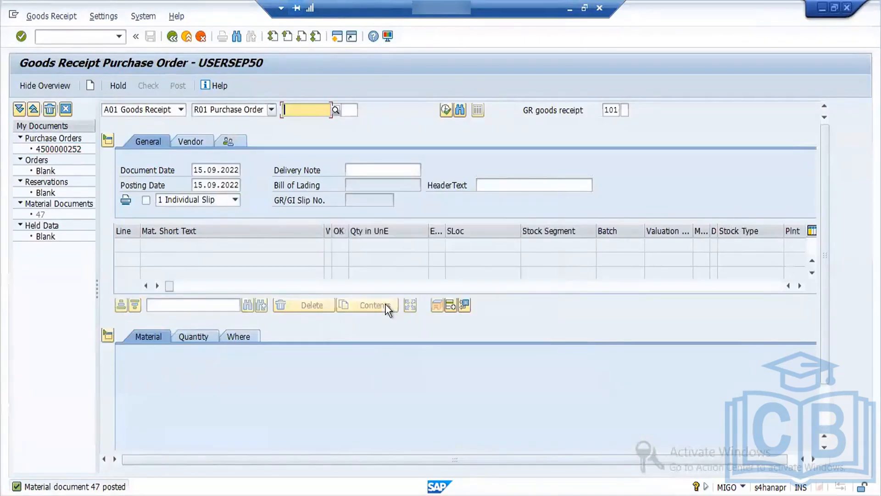
pyautogui.click(181, 110)
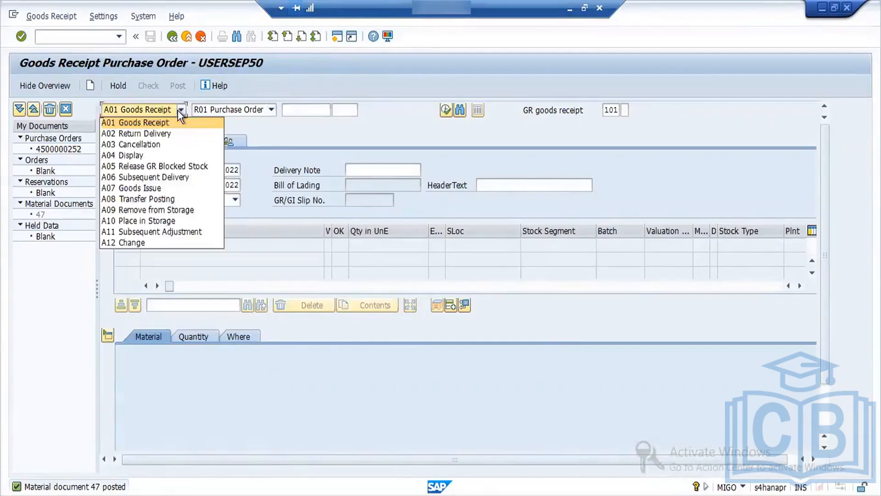
pyautogui.click(159, 154)
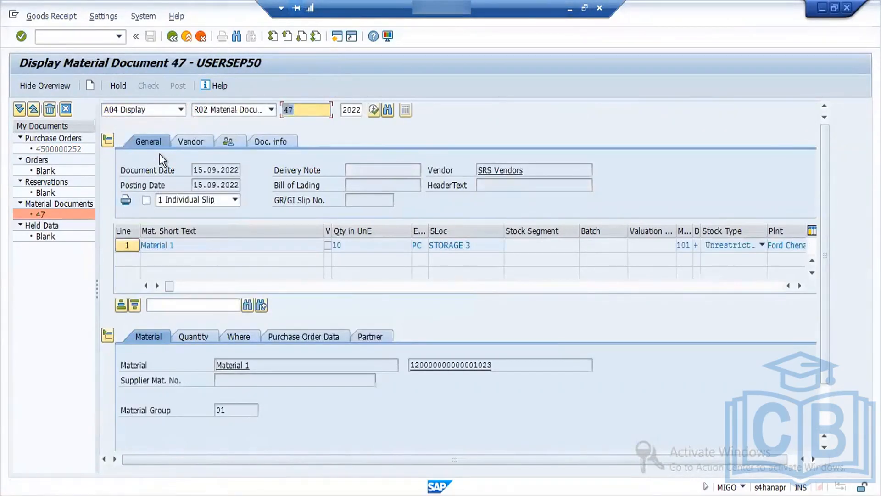
# Step: Open the linked purchase order from the material document and view the organizational data in its header
pyautogui.click(296, 335)
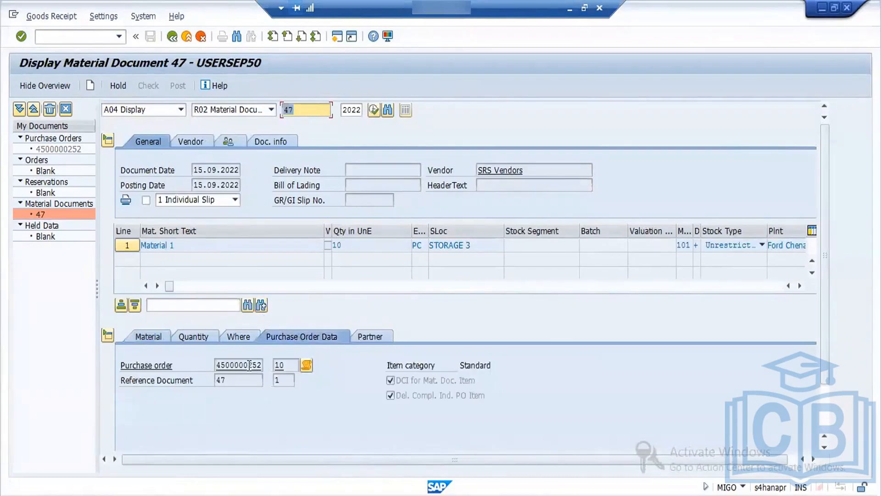
pyautogui.doubleClick(247, 365)
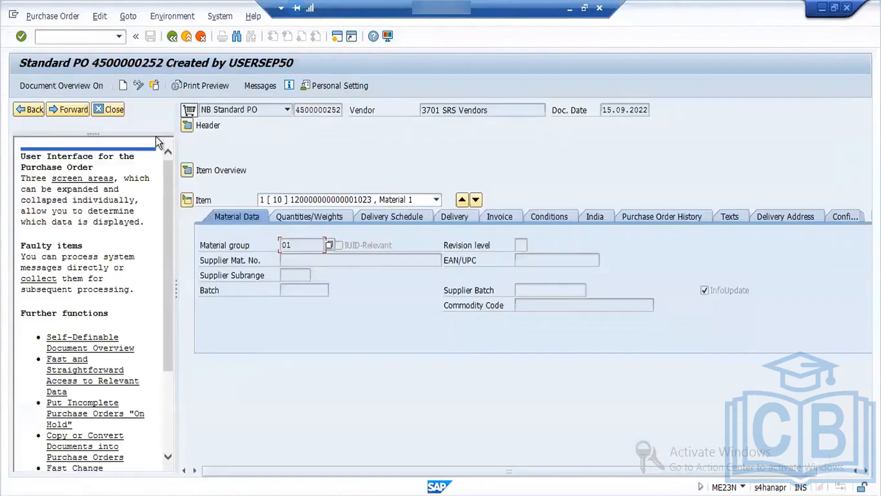
pyautogui.click(113, 111)
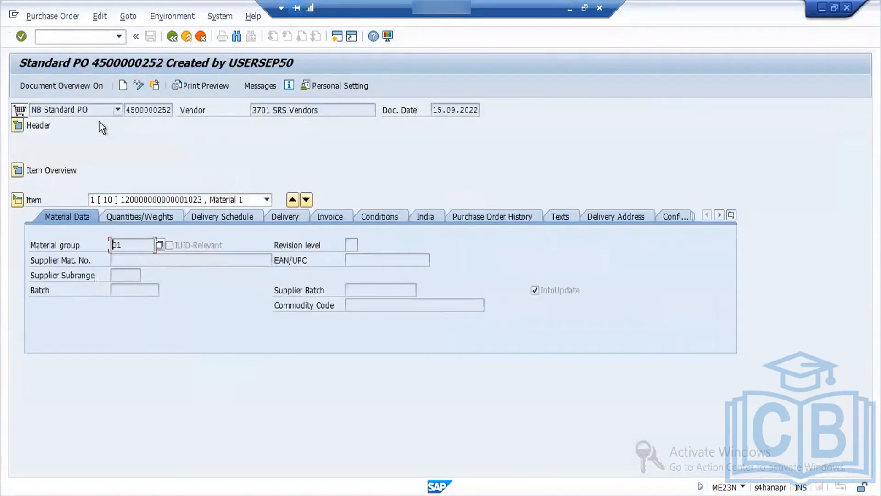
pyautogui.click(20, 129)
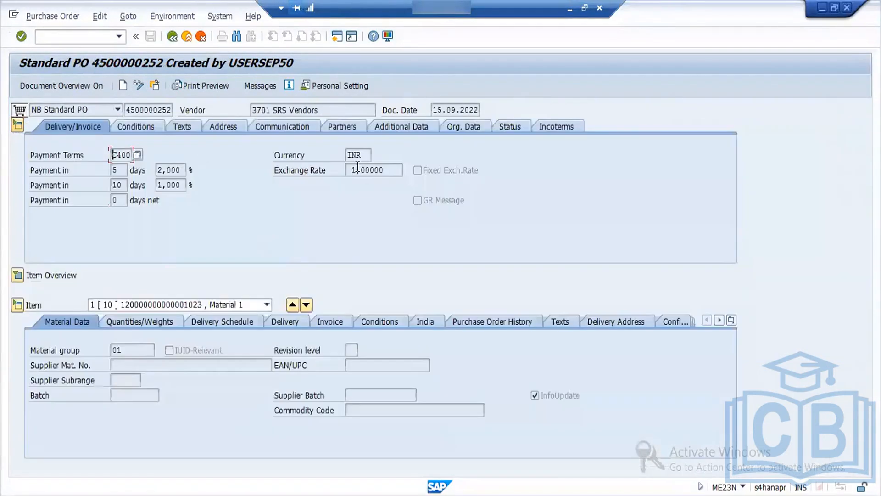
pyautogui.click(477, 128)
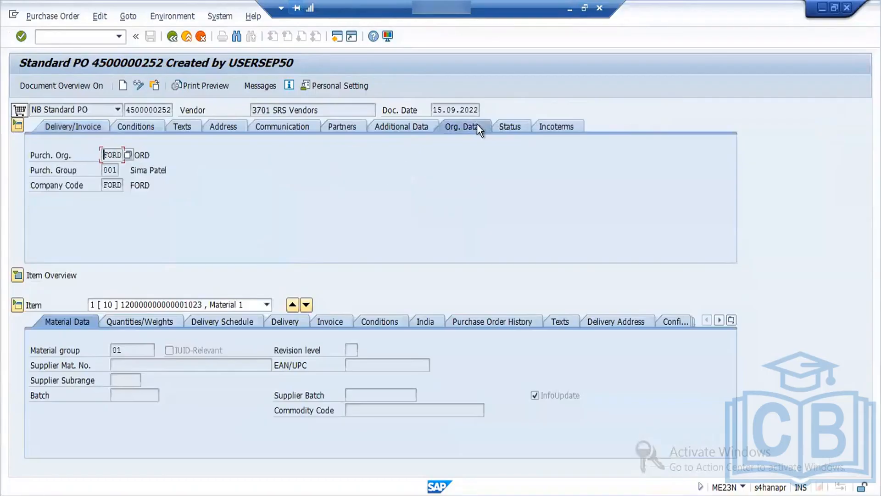
# Step: Examine the delivered and still-to-deliver quantities in the purchase order's header status
pyautogui.click(505, 130)
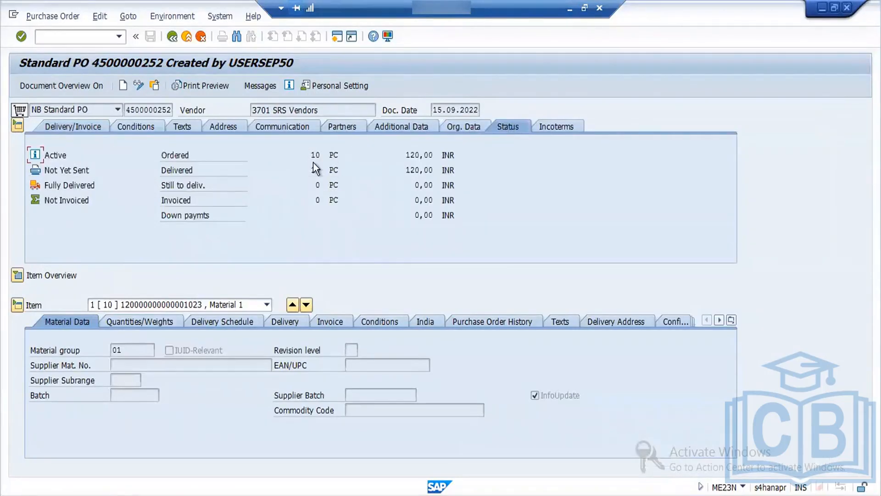
pyautogui.click(314, 187)
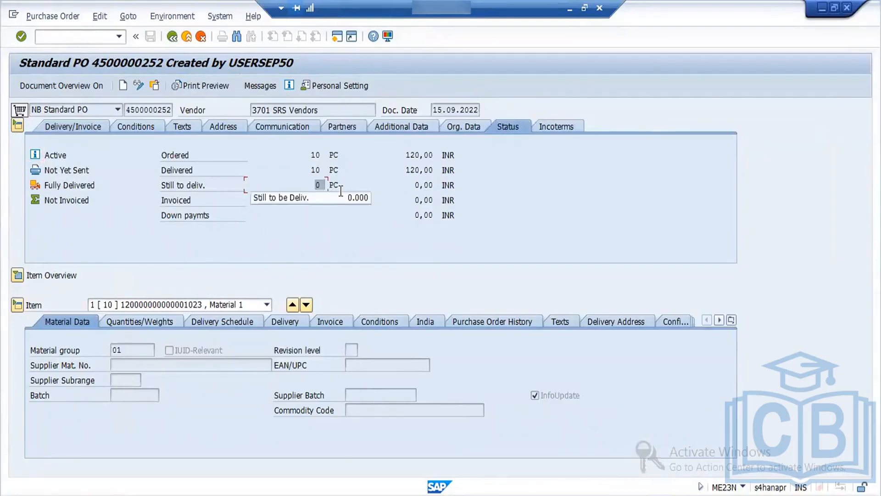
pyautogui.click(310, 170)
pyautogui.moveTo(311, 170); pyautogui.dragTo(329, 170)
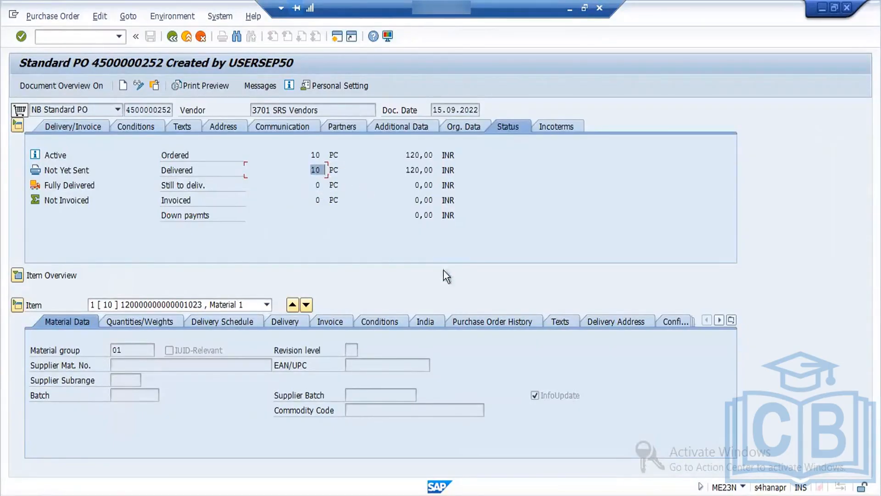
# Step: Review the purchase order history and delivery data of the Material 1 item, and return to the material document
pyautogui.click(492, 321)
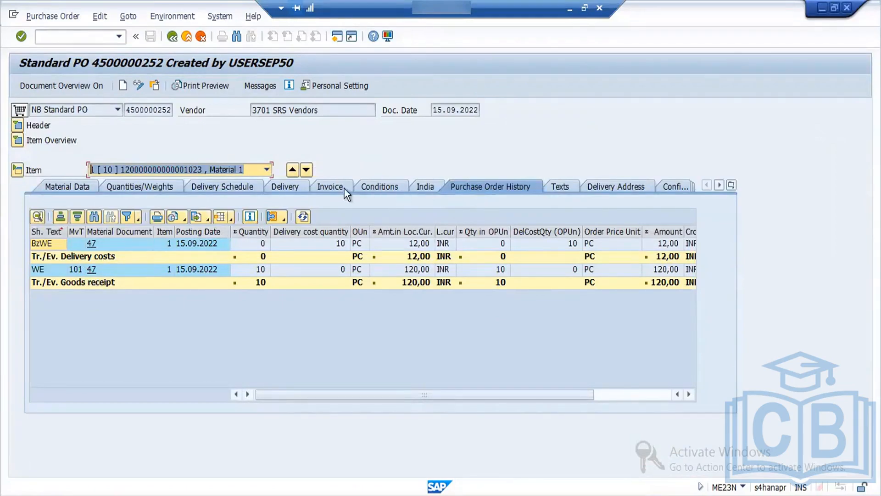
pyautogui.click(291, 186)
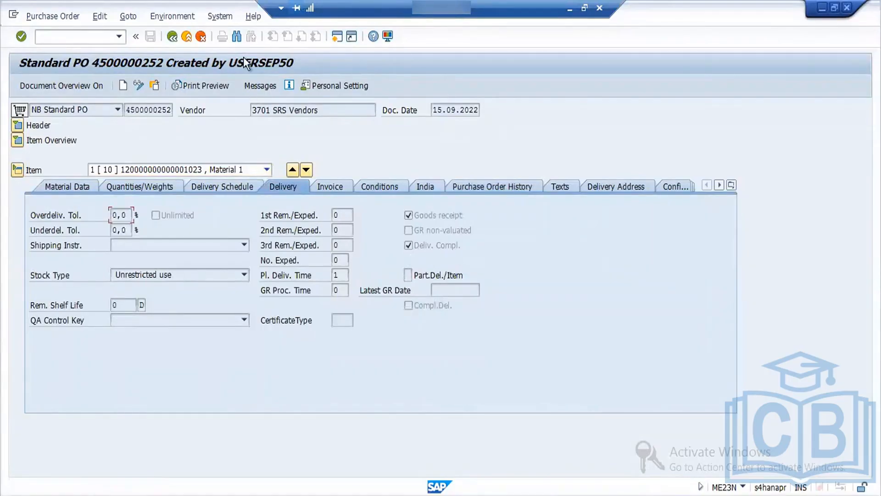
pyautogui.click(174, 37)
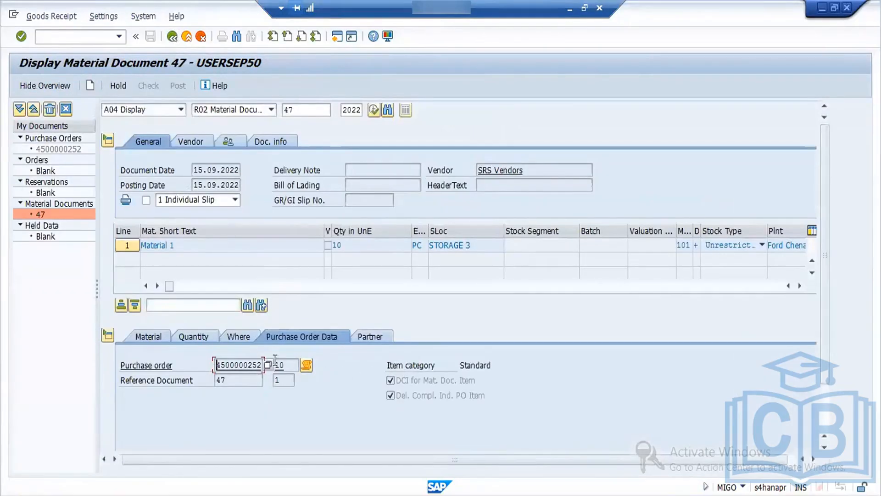
# Step: Check the unrestricted-use stock of Material 1 in the stock overview and return to the material document
pyautogui.click(243, 337)
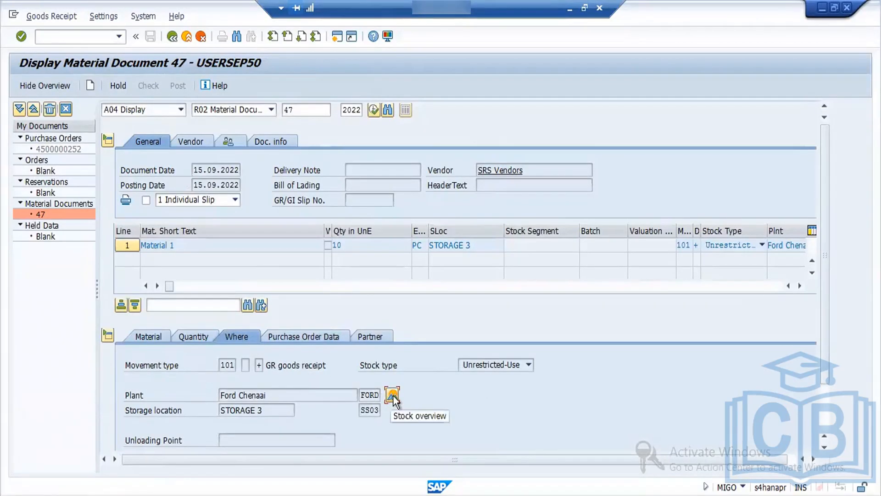
pyautogui.click(303, 336)
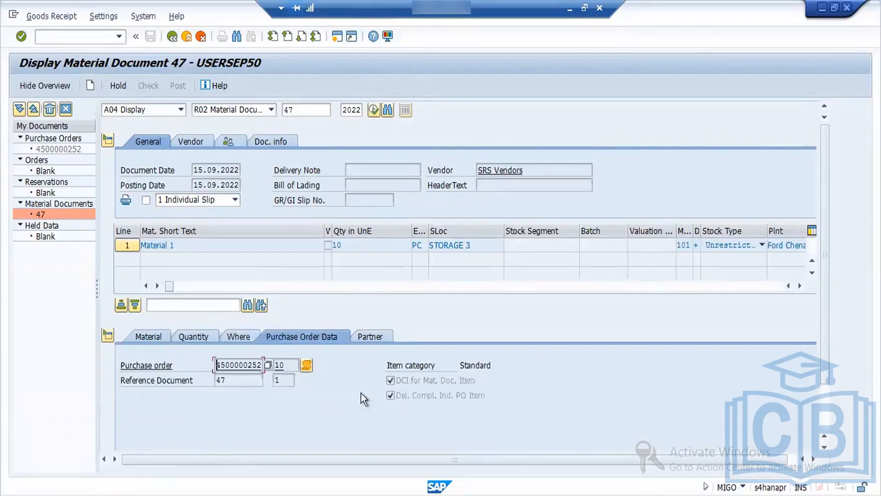
pyautogui.click(307, 364)
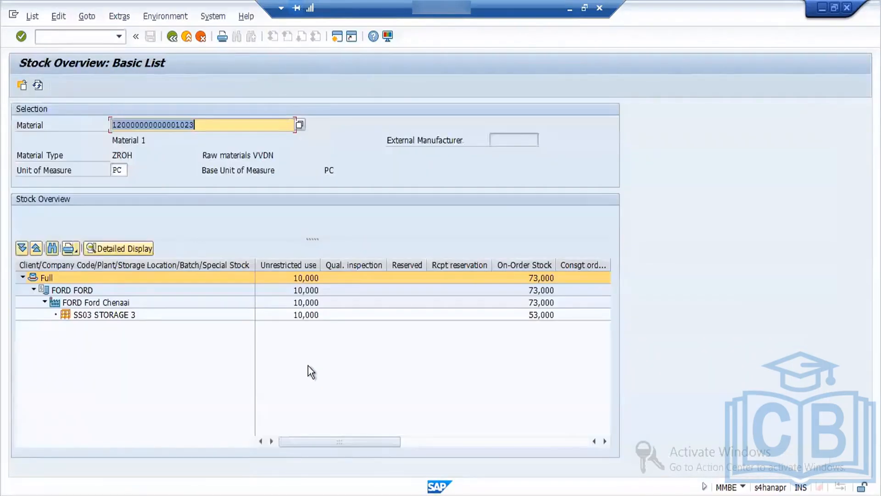
pyautogui.click(293, 265)
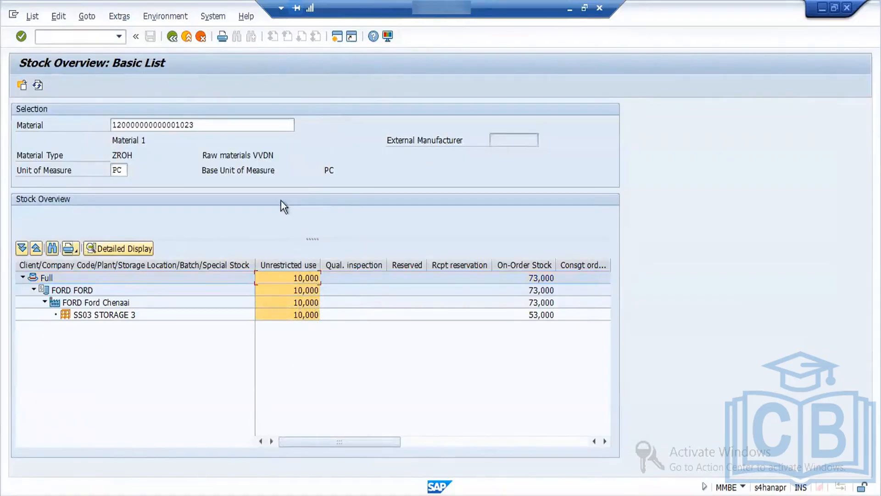
pyautogui.click(172, 36)
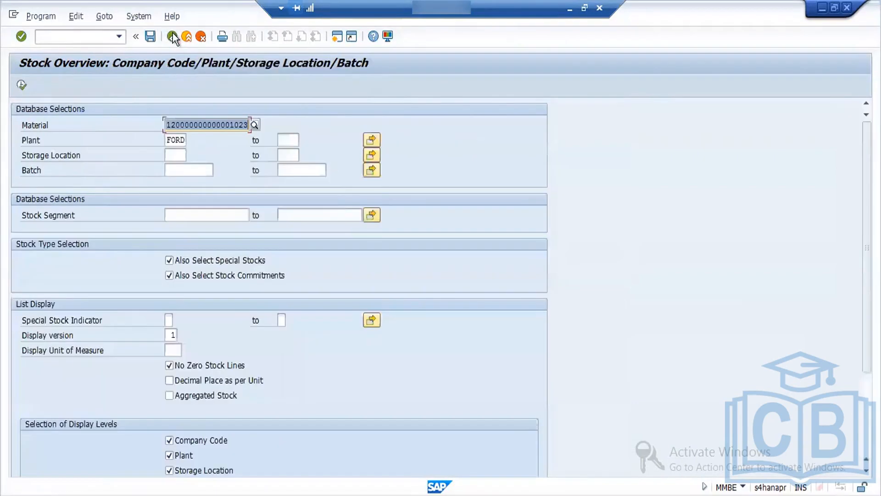
pyautogui.click(174, 36)
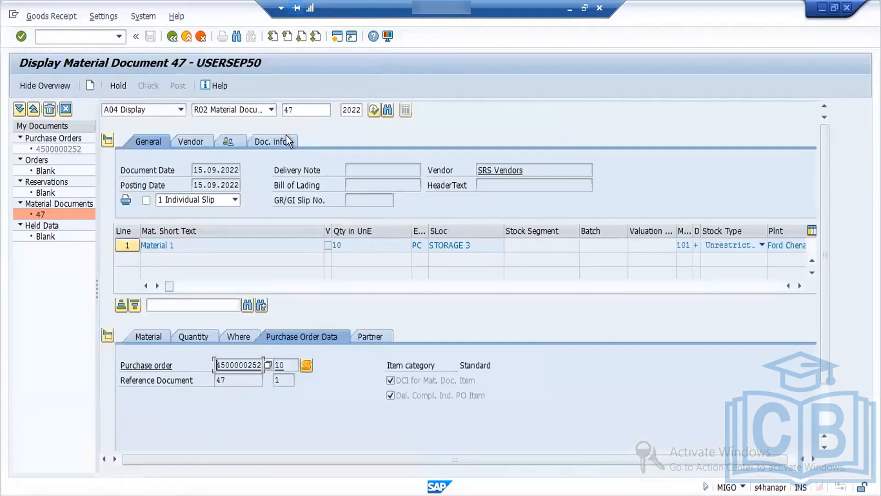
# Step: Open the accounting document belonging to the material document and examine the transaction keys of its line items, especially PRD
pyautogui.click(286, 140)
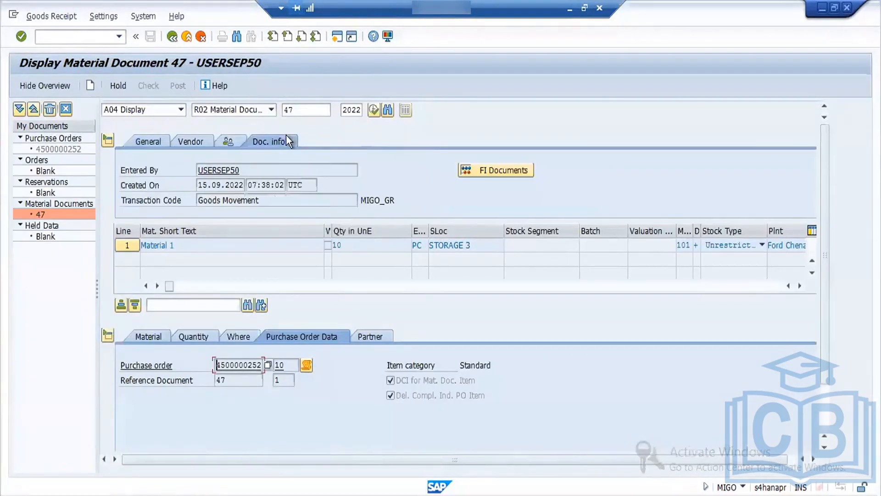
pyautogui.click(486, 174)
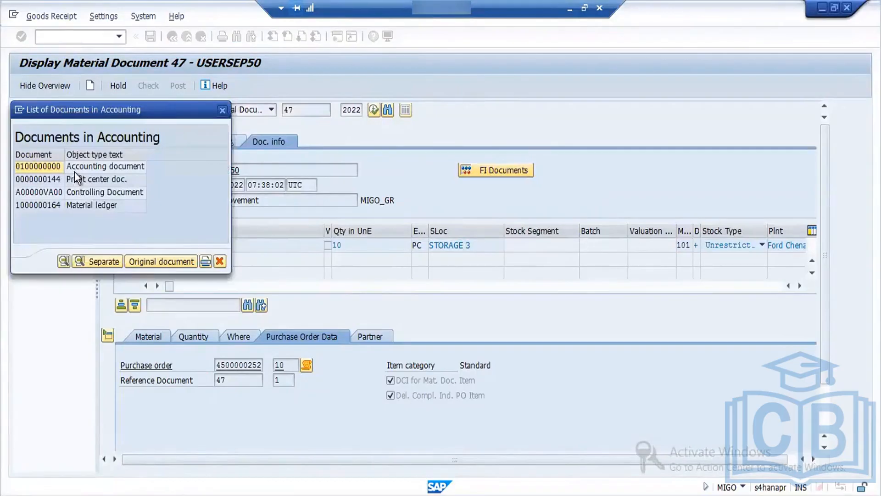
pyautogui.doubleClick(40, 167)
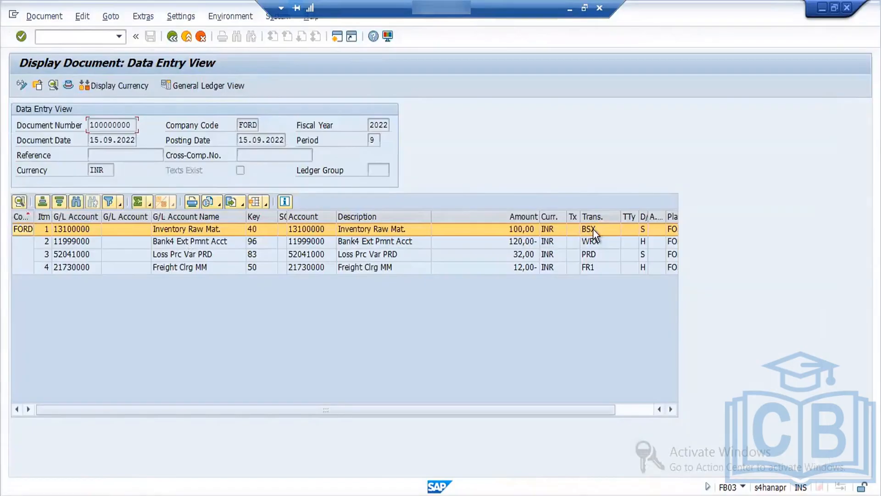
pyautogui.click(598, 255)
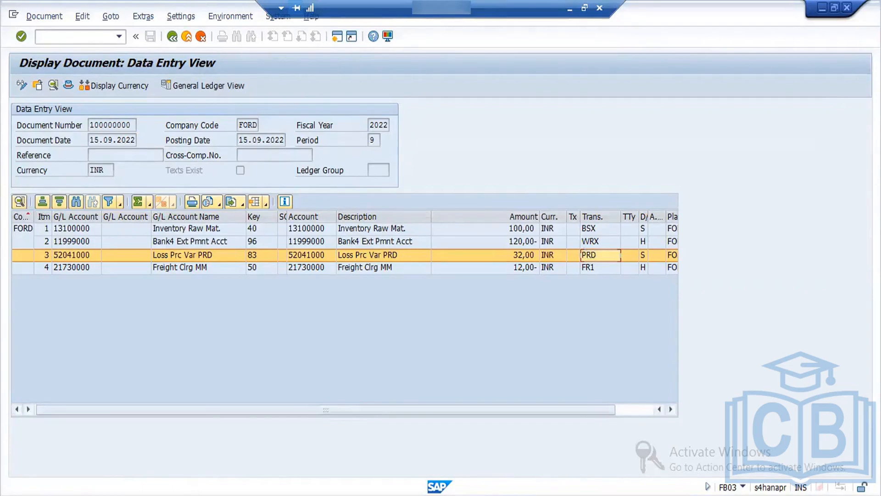
# Step: Leave the accounting document display and close the list of accounting documents in the material document
pyautogui.click(198, 494)
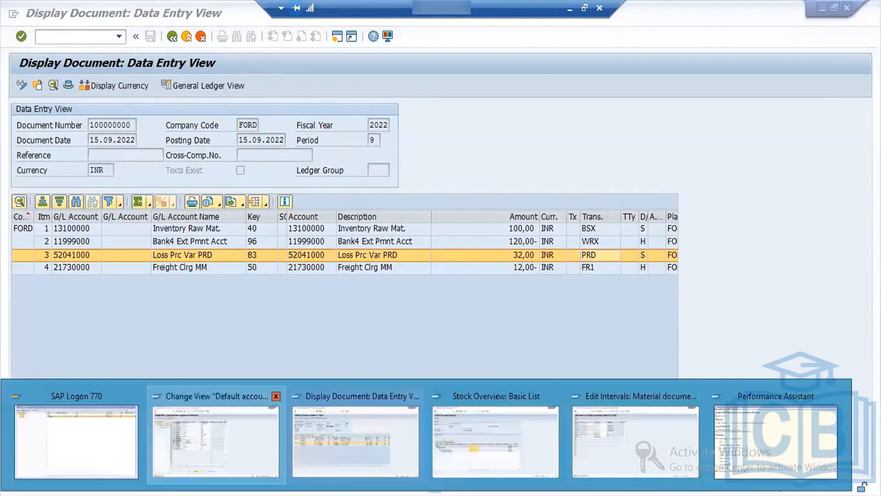
pyautogui.click(216, 436)
pyautogui.click(197, 495)
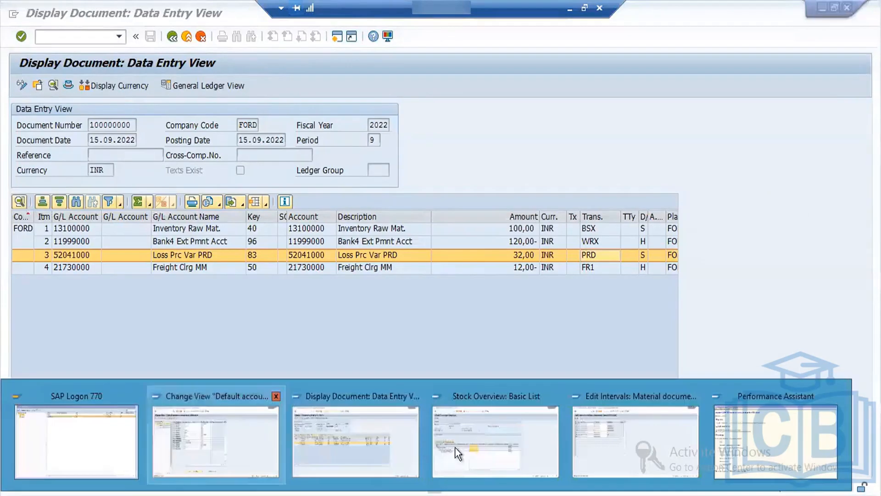
pyautogui.click(345, 431)
pyautogui.click(173, 37)
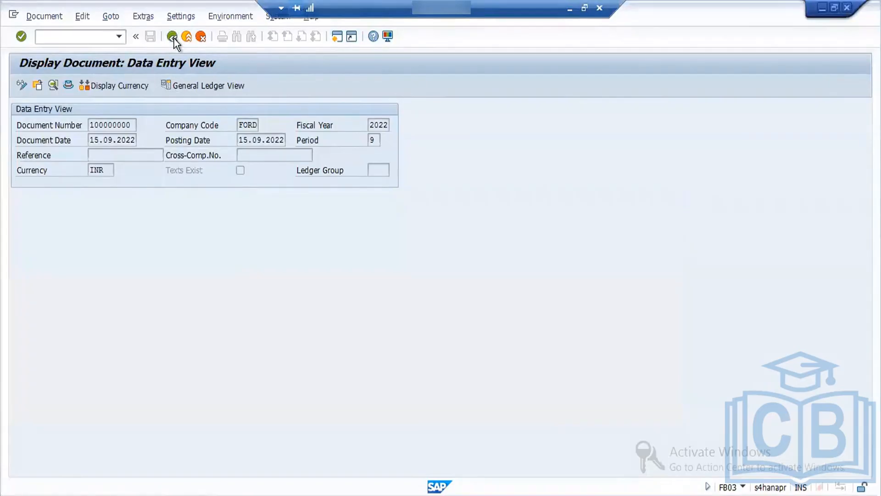
pyautogui.click(222, 110)
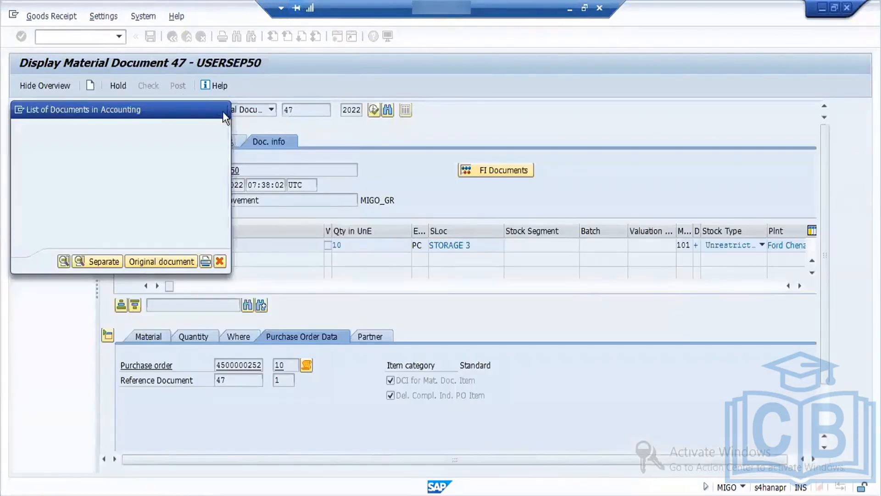
# Step: Open the material master of Material 1 from the document and examine the standard price in the Accounting 1 view
pyautogui.click(159, 334)
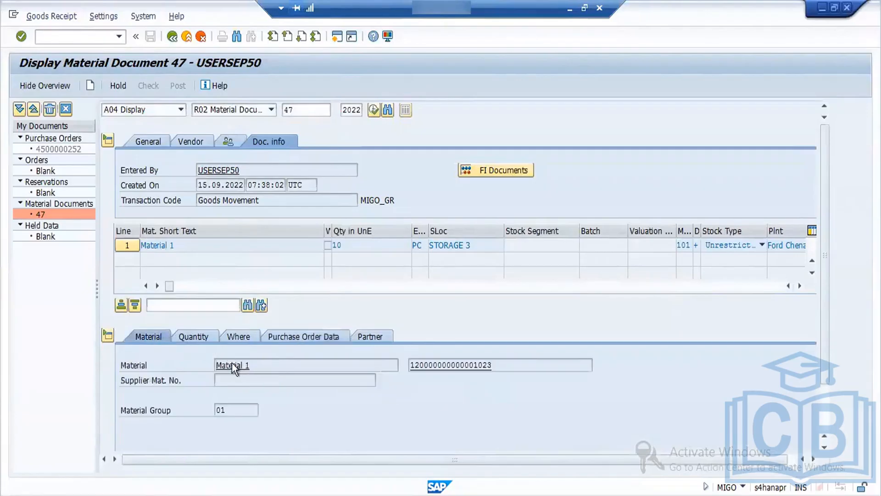
pyautogui.doubleClick(424, 368)
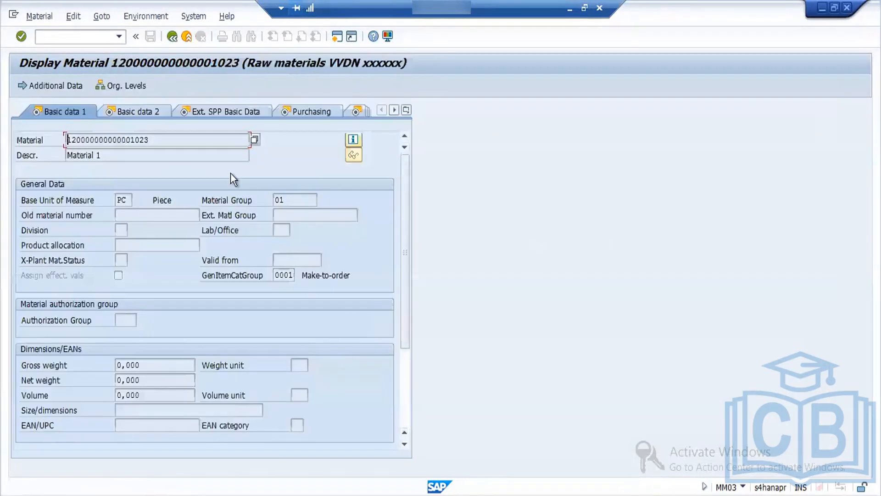
pyautogui.click(406, 111)
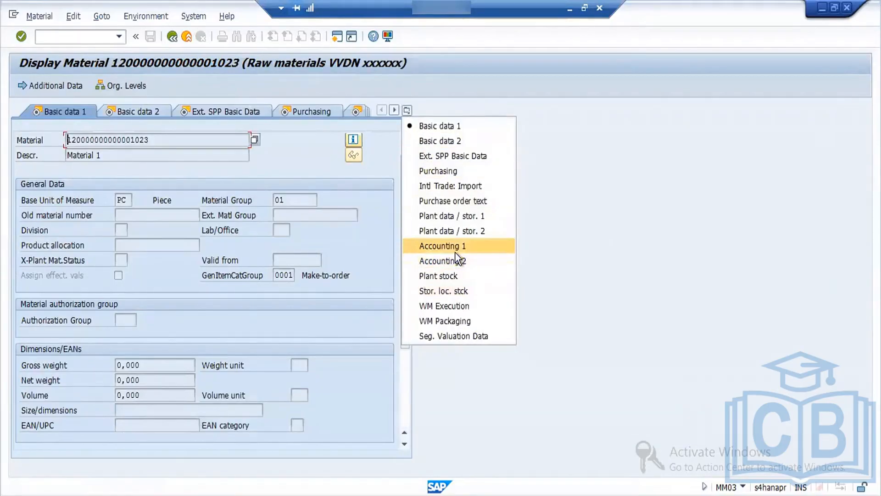
pyautogui.click(455, 252)
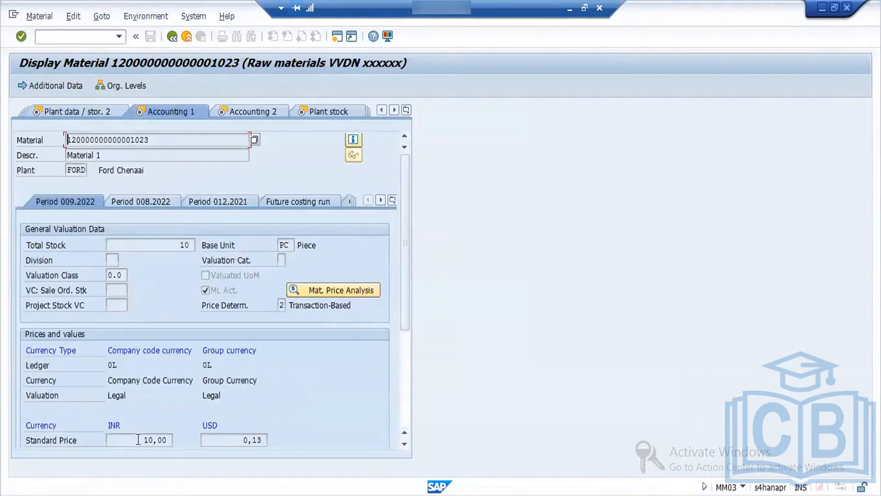
pyautogui.moveTo(138, 440); pyautogui.dragTo(179, 440)
# Step: Leave the material master display, switch to the stock overview session and exit the stock overview to SAP Easy Access
pyautogui.click(172, 37)
pyautogui.click(172, 37)
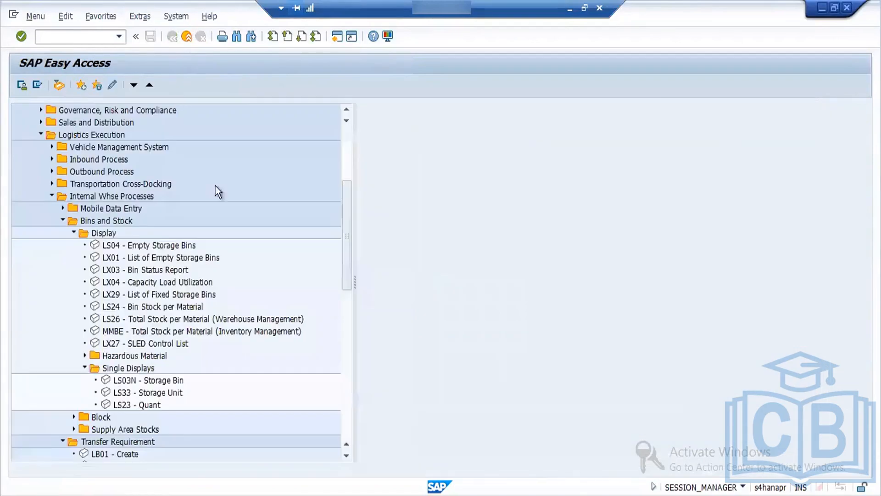
pyautogui.click(261, 495)
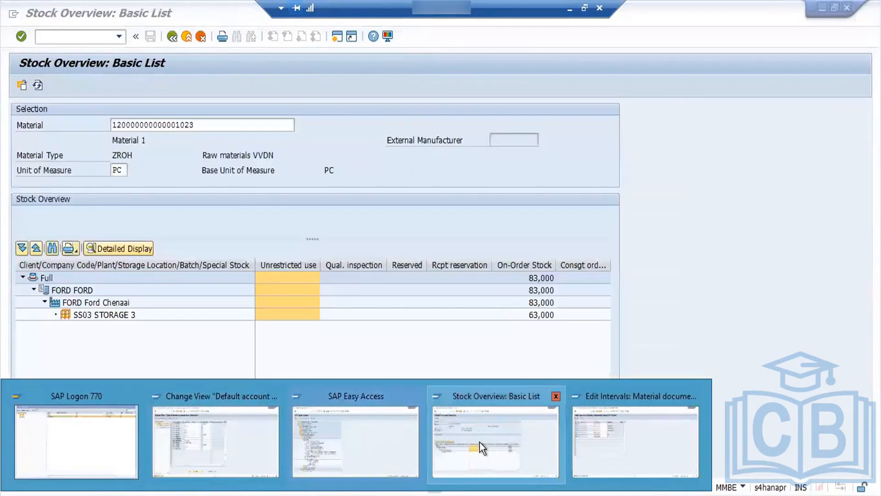
pyautogui.click(480, 442)
pyautogui.click(171, 37)
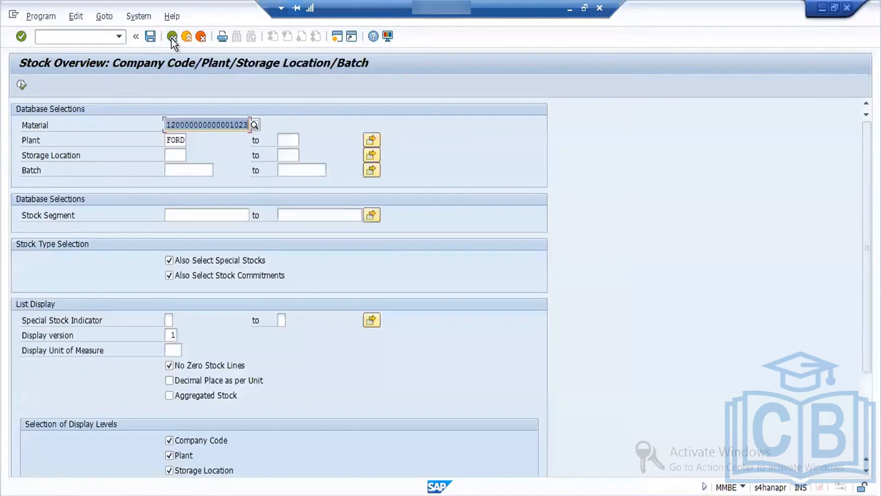
pyautogui.click(171, 37)
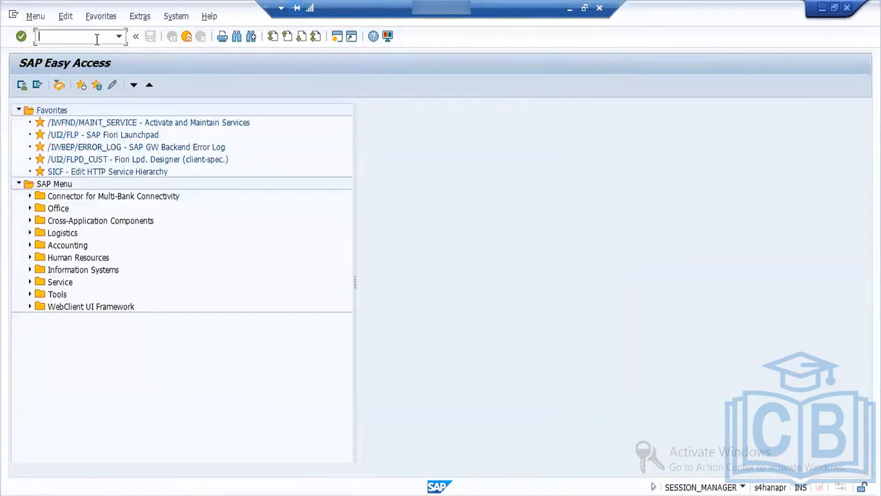
# Step: Display the purchase order with transaction ME23N and examine its header status and the net price of Material 1 in the item overview
pyautogui.write('me23n')
pyautogui.press('Return')
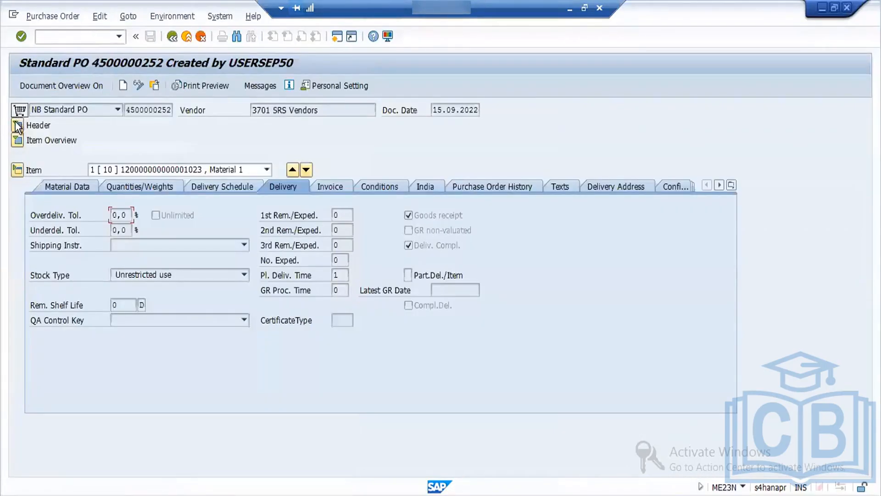
pyautogui.click(18, 125)
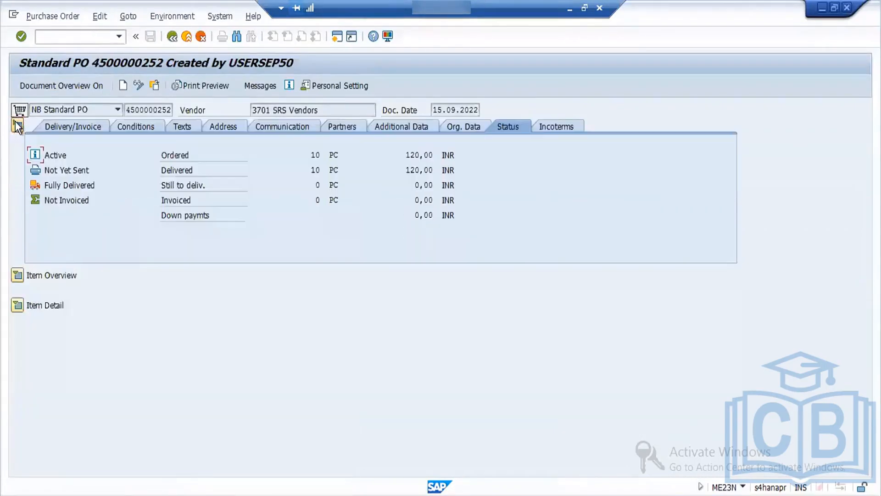
pyautogui.click(17, 276)
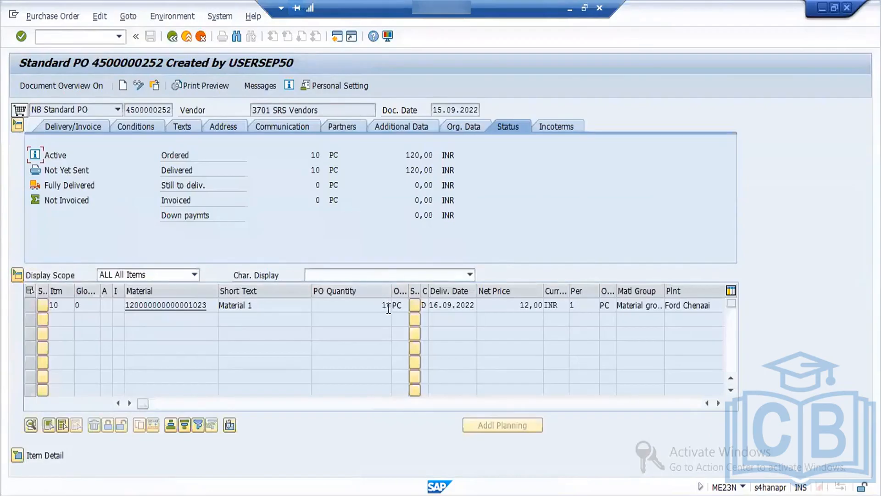
pyautogui.moveTo(519, 306); pyautogui.dragTo(544, 310)
# Step: Show the purchase order history in the item details and open the material document of the goods receipt with movement type 101
pyautogui.click(202, 494)
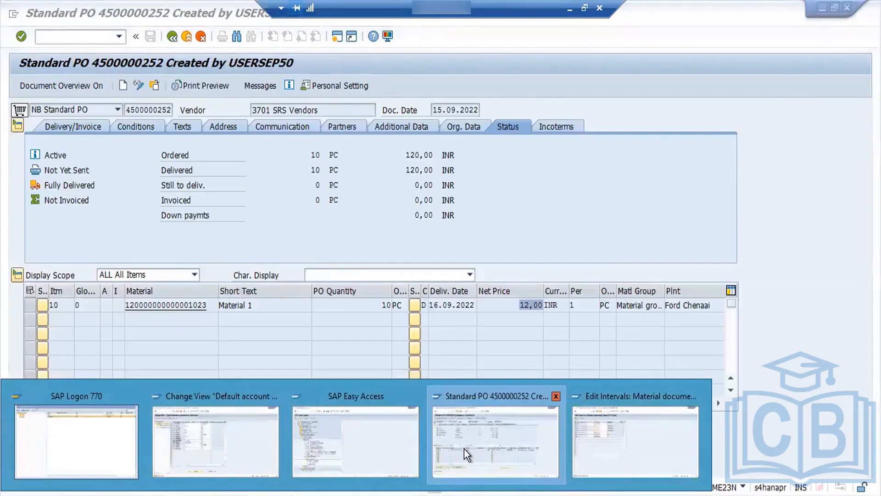
pyautogui.click(464, 448)
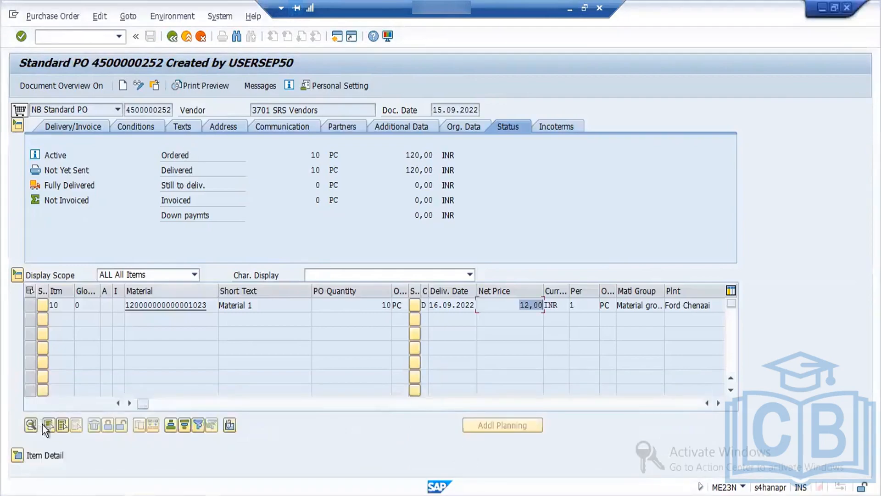
pyautogui.click(21, 454)
pyautogui.click(480, 257)
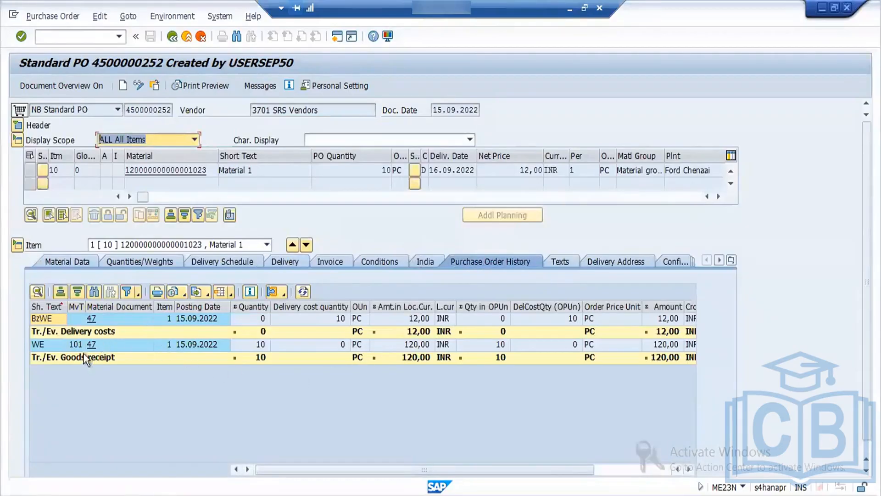
pyautogui.click(92, 347)
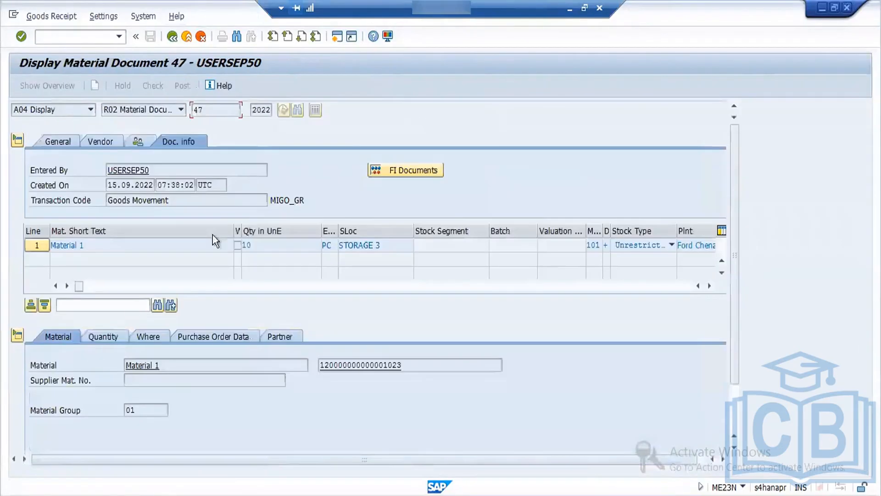
# Step: Open the accounting document of the goods receipt from its FI documents and examine the amount of the PRD line item
pyautogui.click(405, 170)
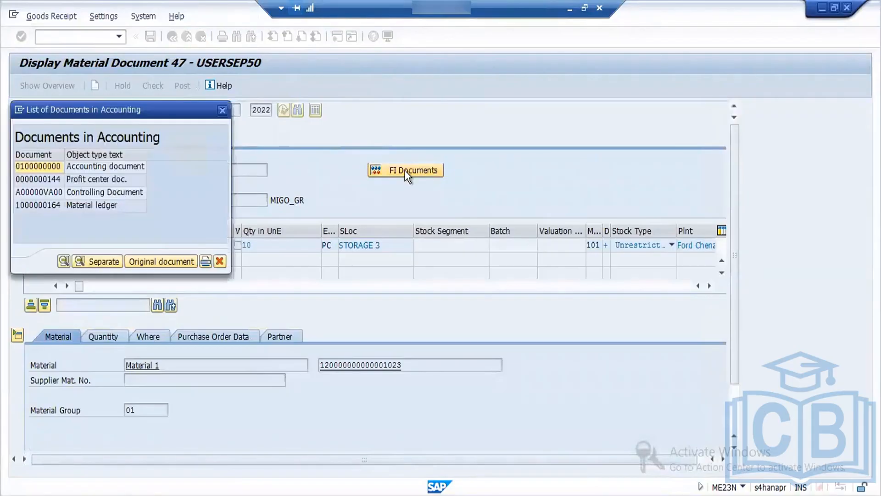
pyautogui.doubleClick(52, 169)
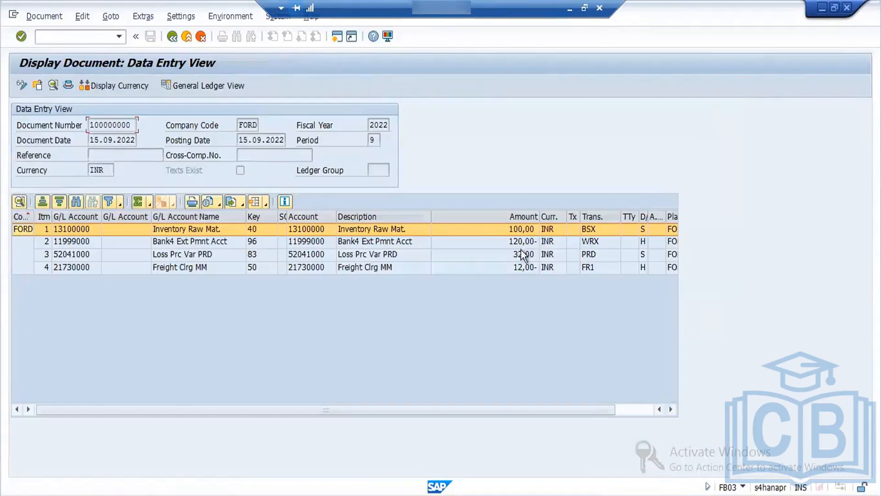
pyautogui.click(522, 255)
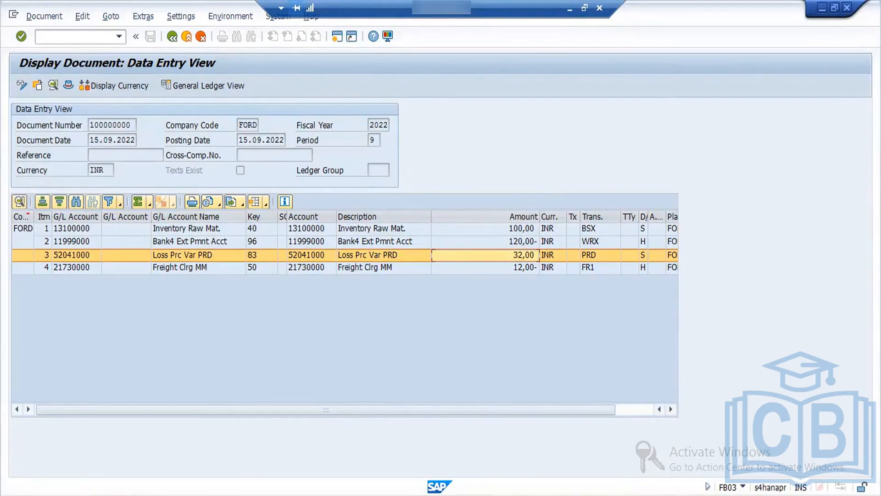
# Step: Switch to the SAP MM Word notes and add "1.Material doc is created" and "2.Account doc is created" under the goods receipts line
pyautogui.click(572, 10)
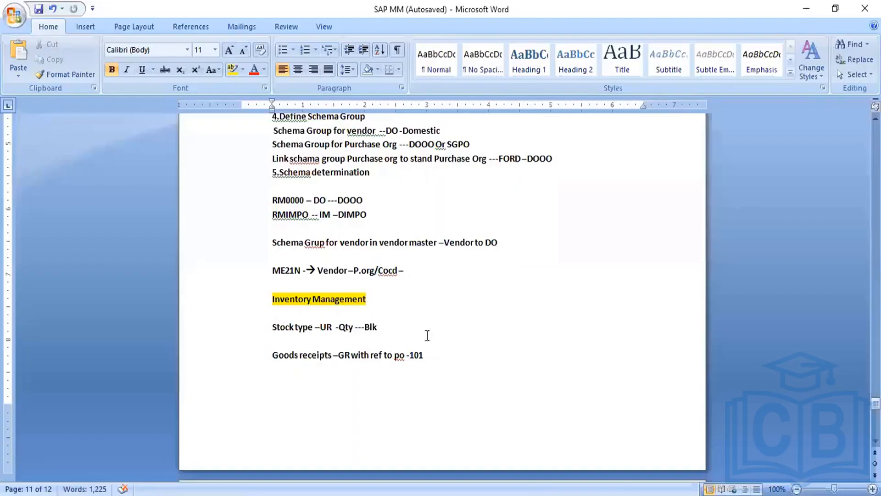
pyautogui.click(436, 362)
pyautogui.press('Return')
pyautogui.write('1.Mate')
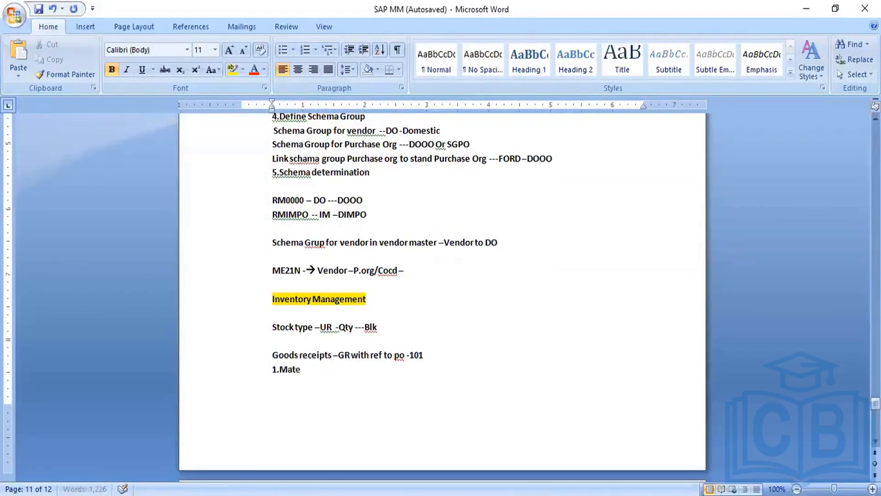
pyautogui.write('rial doc is created')
pyautogui.press('Return')
pyautogui.write('2')
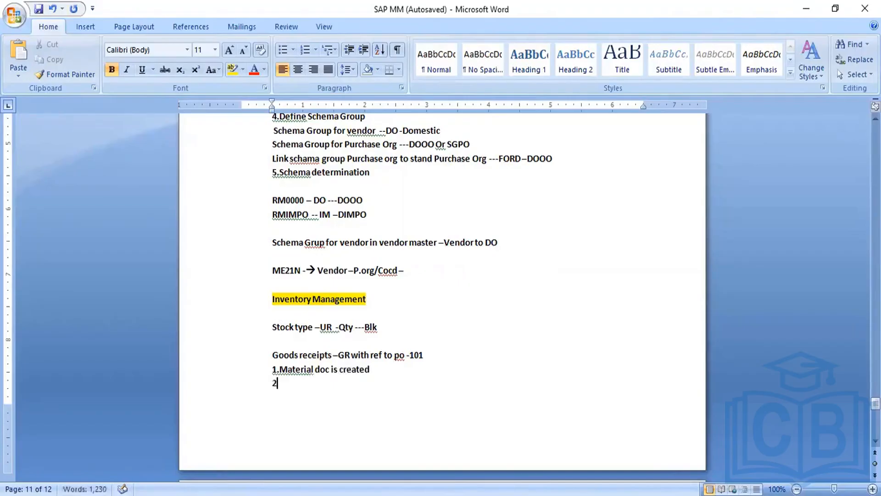
pyautogui.write('.Accoun')
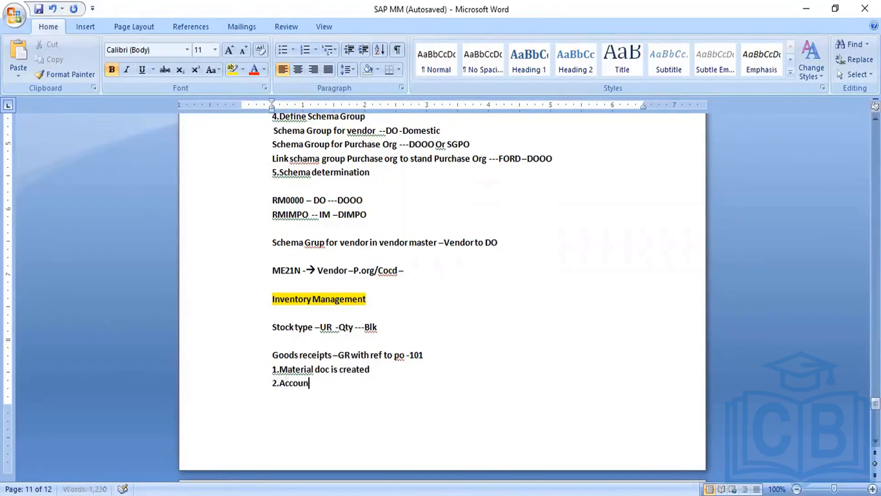
pyautogui.write('t doc is created')
# Step: Add the lines "3.PO History updated" and "4.PO Status tab is updated" to the goods receipts list
pyautogui.press('Return')
pyautogui.write('3')
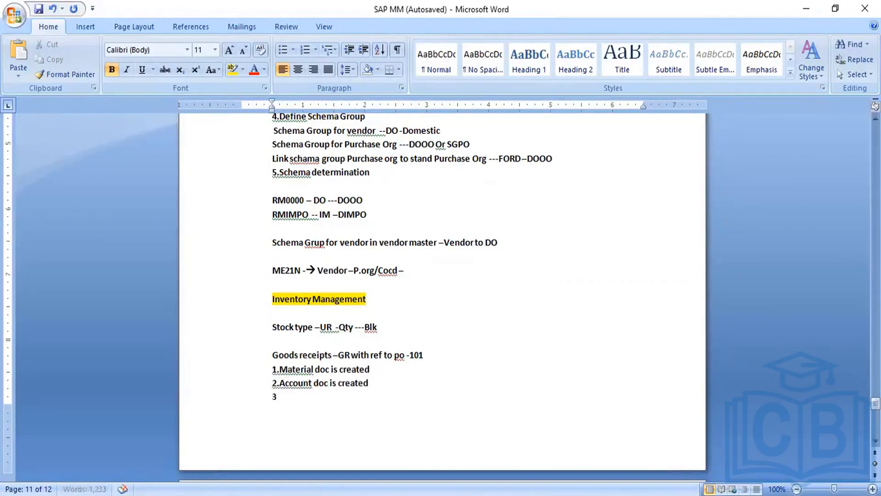
pyautogui.write('.PO History')
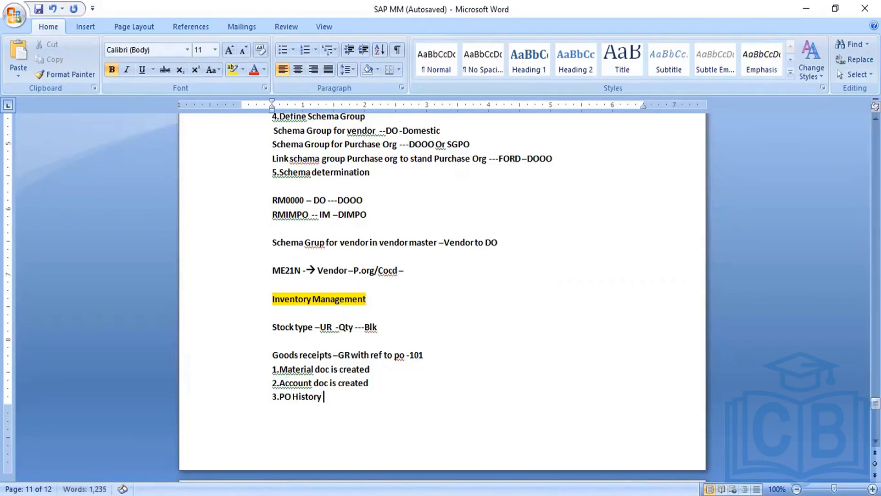
pyautogui.write(' updated')
pyautogui.scroll(-3, 441, 276)
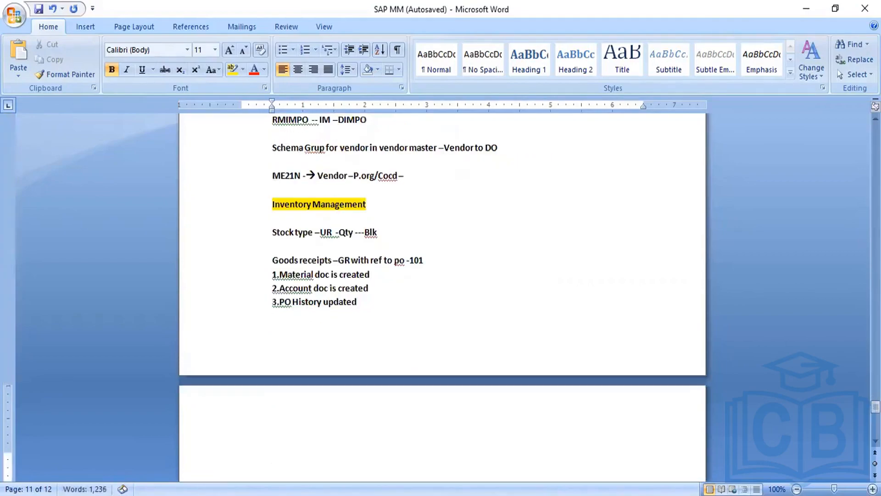
pyautogui.press('Return')
pyautogui.write('4.PO Status tab is update')
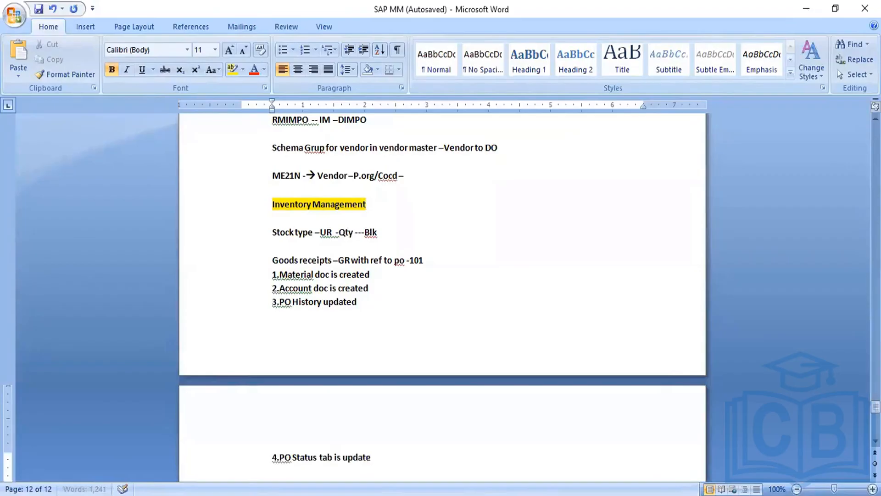
pyautogui.press('Return')
pyautogui.press('BackSpace')
pyautogui.write('d')
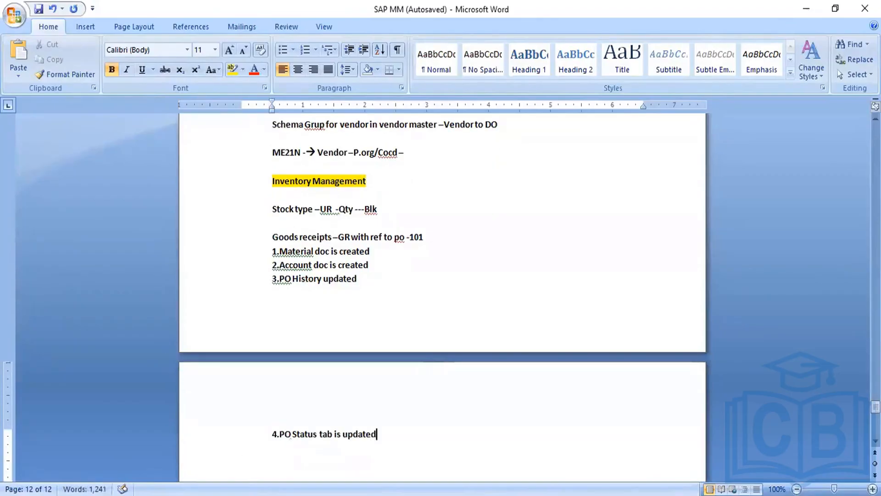
# Step: Continue the goods receipts list with the lines "5.Delivery completion updated" and "6.Stock is updated"
pyautogui.press('Return')
pyautogui.write('5.Deli')
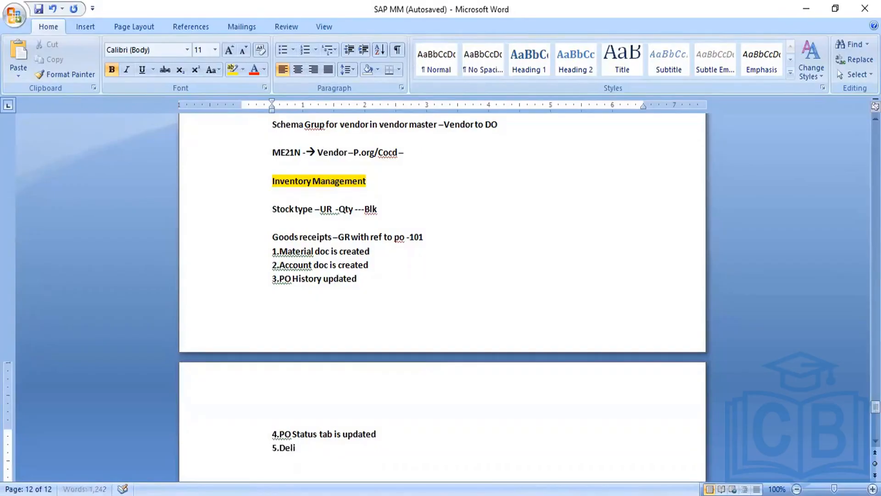
pyautogui.write('very com')
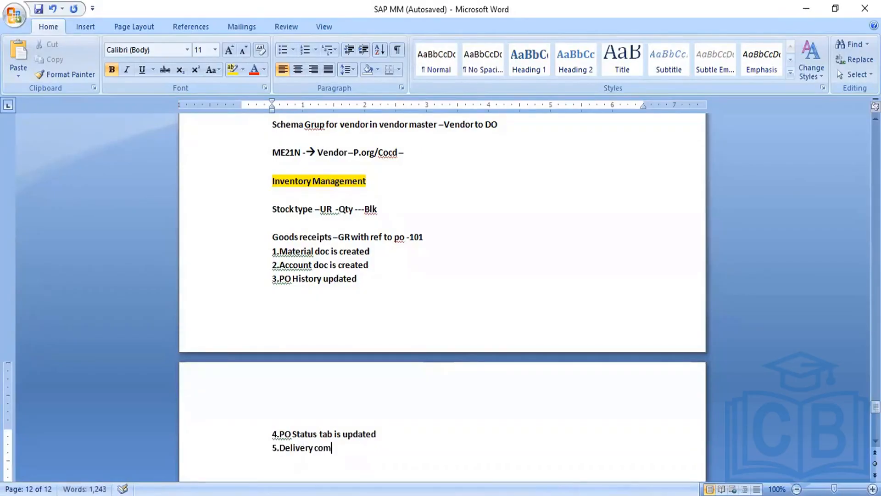
pyautogui.write('pletion updated')
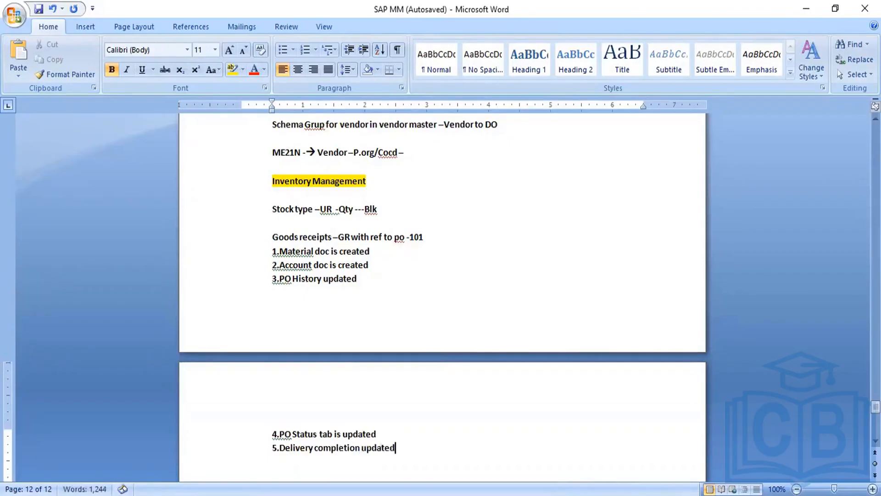
pyautogui.press('Return')
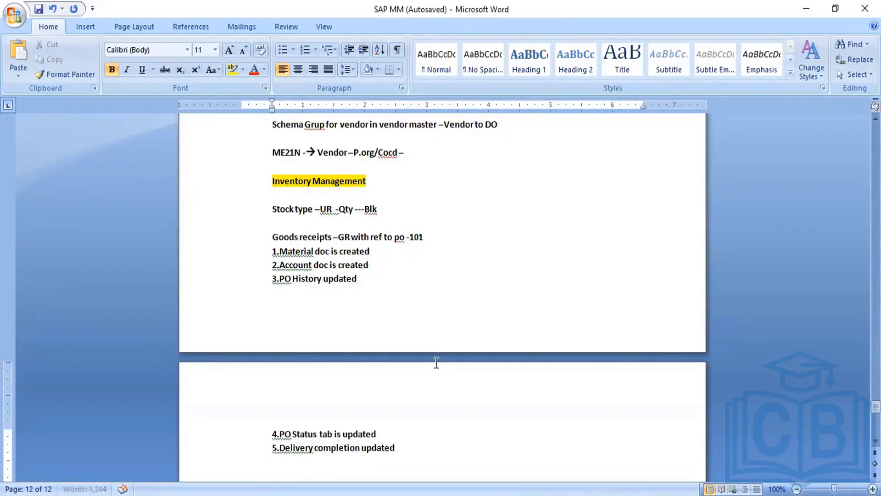
pyautogui.write('6.Stok')
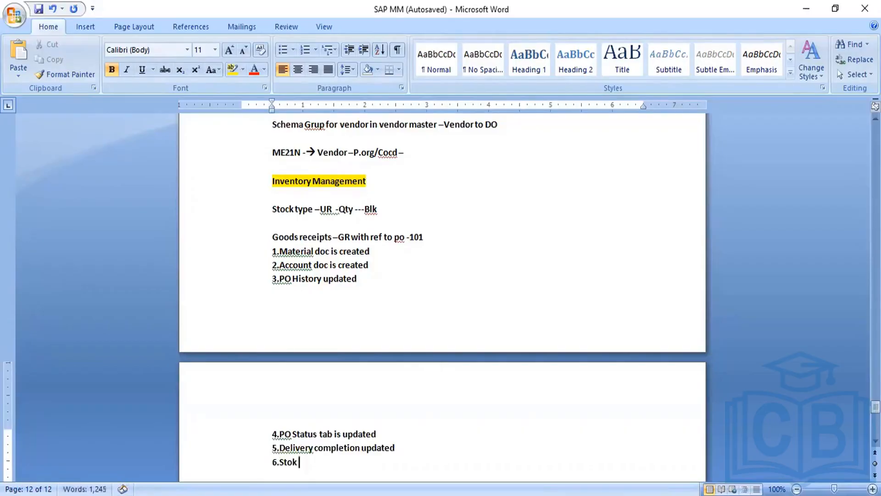
pyautogui.press('BackSpace')
pyautogui.write('ck is updated')
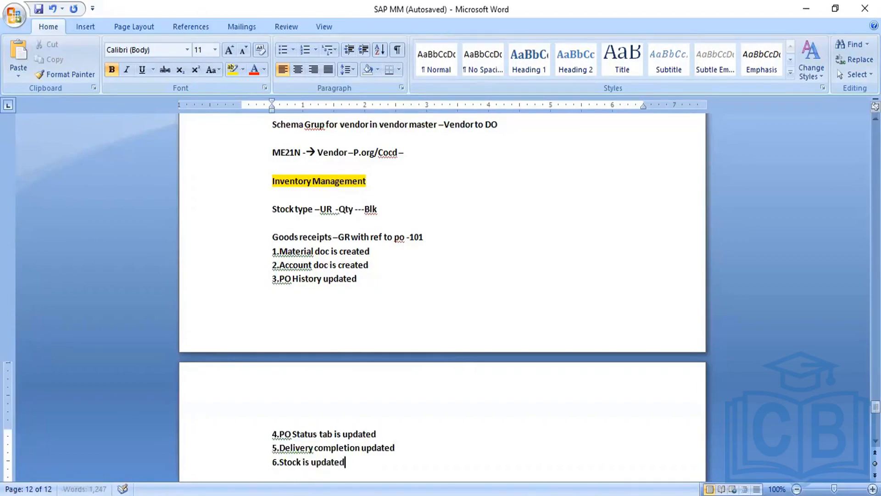
# Step: Below the list, leave a blank line and add the posting lines "BSX –Debt" and "Wrx -Cr"
pyautogui.press('Return')
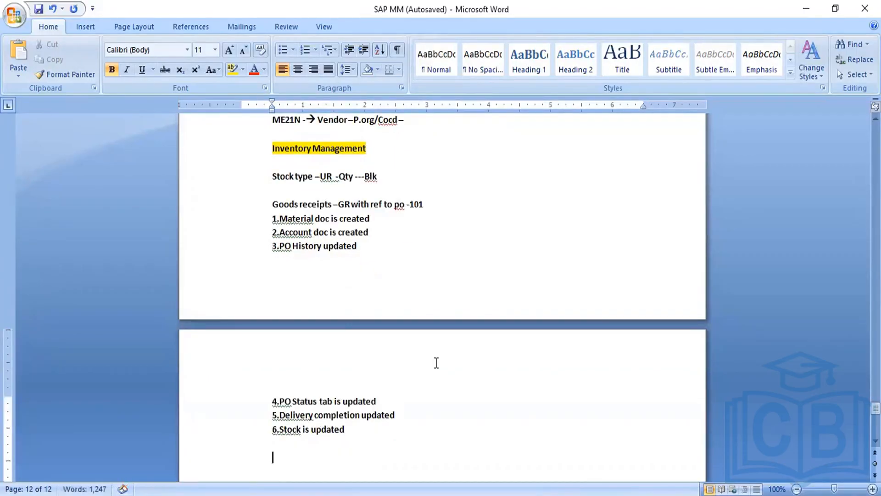
pyautogui.write('BSX')
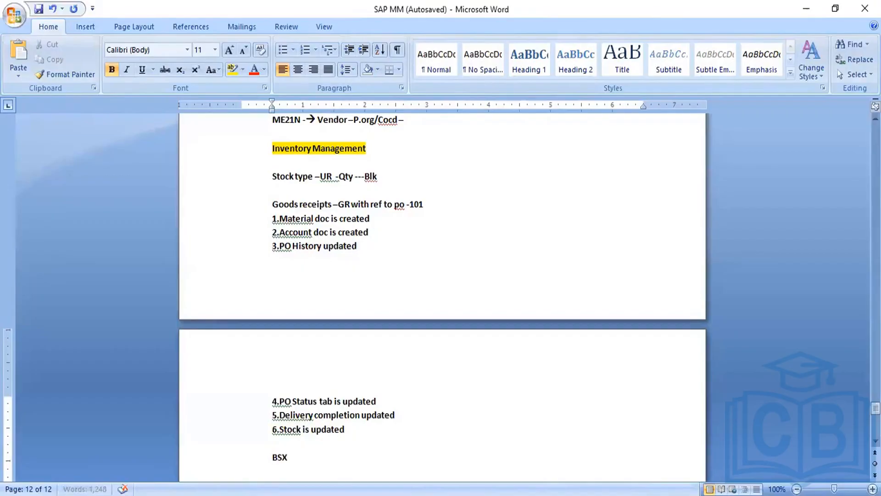
pyautogui.write(' -Debt')
pyautogui.press('Return')
pyautogui.write('wrx -')
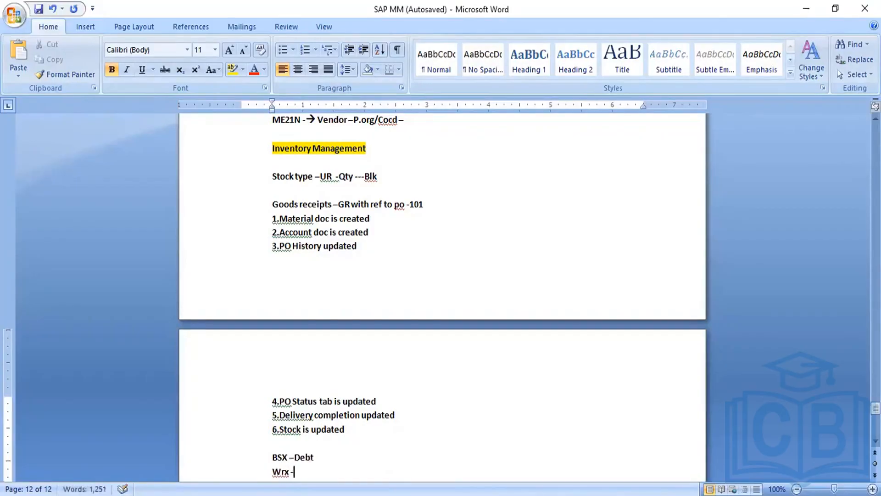
pyautogui.write('Cr')
# Step: Save the SAP MM notes document
pyautogui.moveTo(288, 458); pyautogui.dragTo(274, 460)
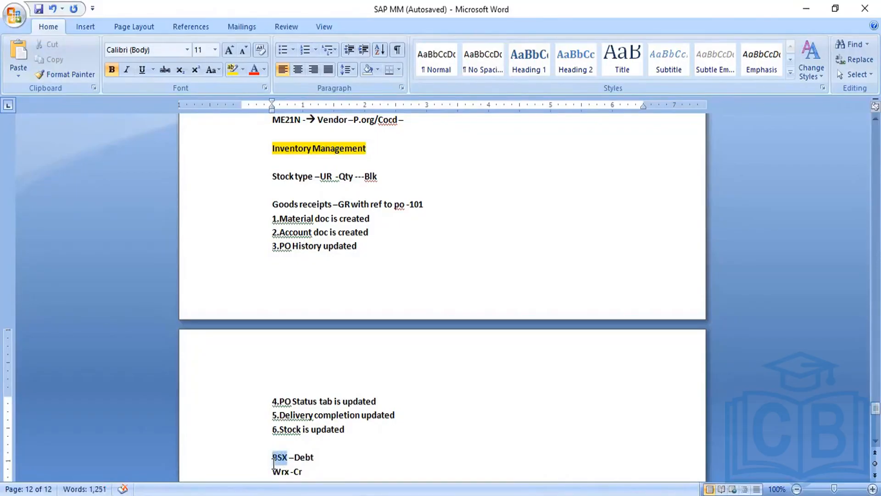
pyautogui.moveTo(274, 462); pyautogui.dragTo(273, 464)
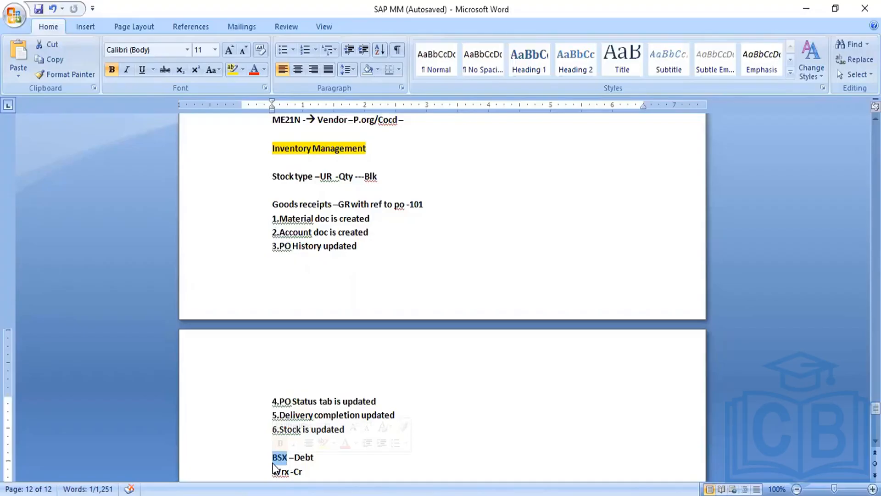
pyautogui.click(360, 467)
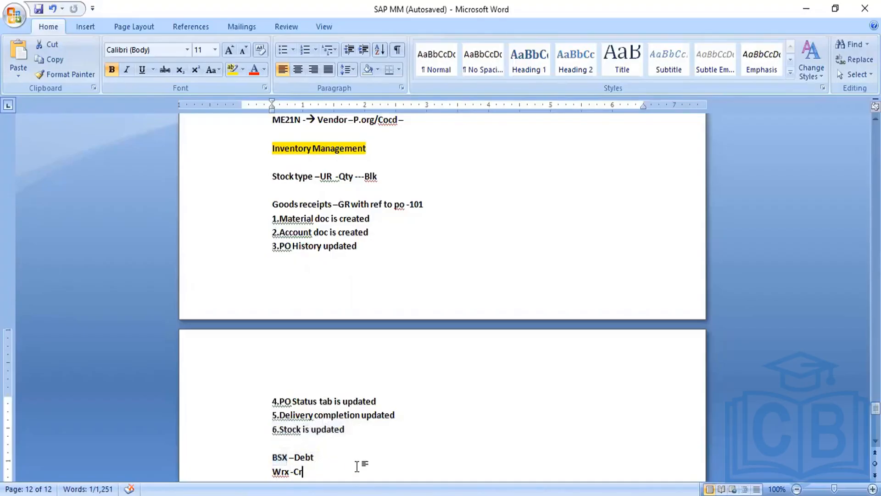
pyautogui.click(40, 11)
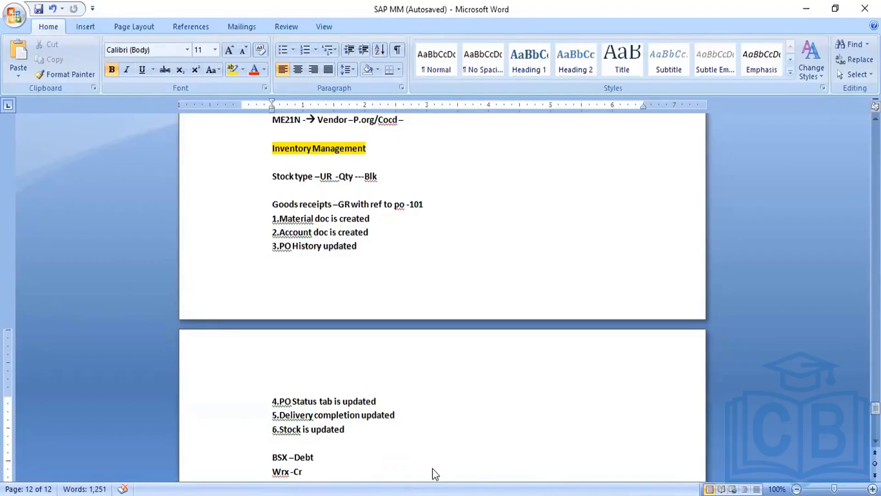
# Step: Switch to the SAP remote session, leave the accounting document, its document list and the material document, and return to SAP Easy Access
pyautogui.moveTo(427, 495)
pyautogui.moveTo(490, 495)
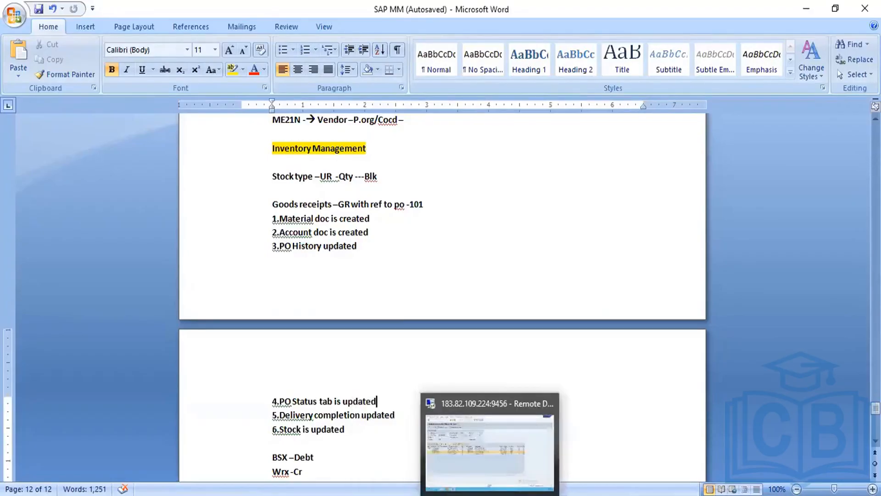
pyautogui.click(501, 466)
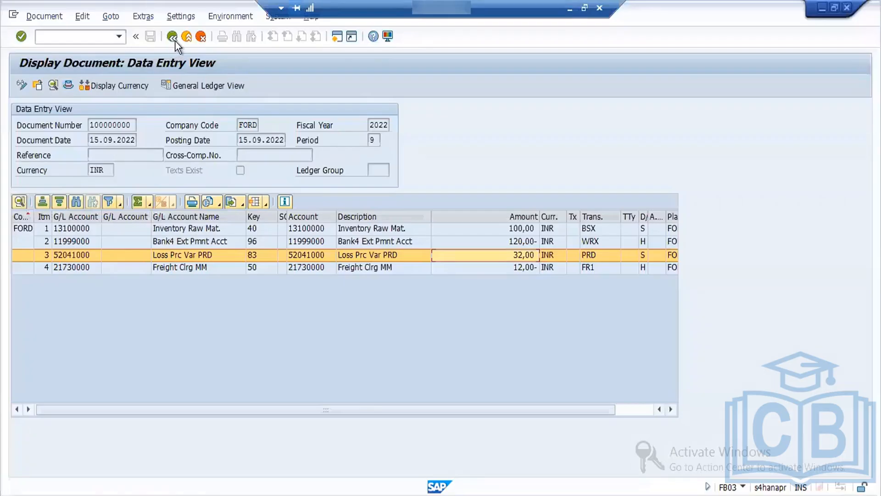
pyautogui.click(175, 39)
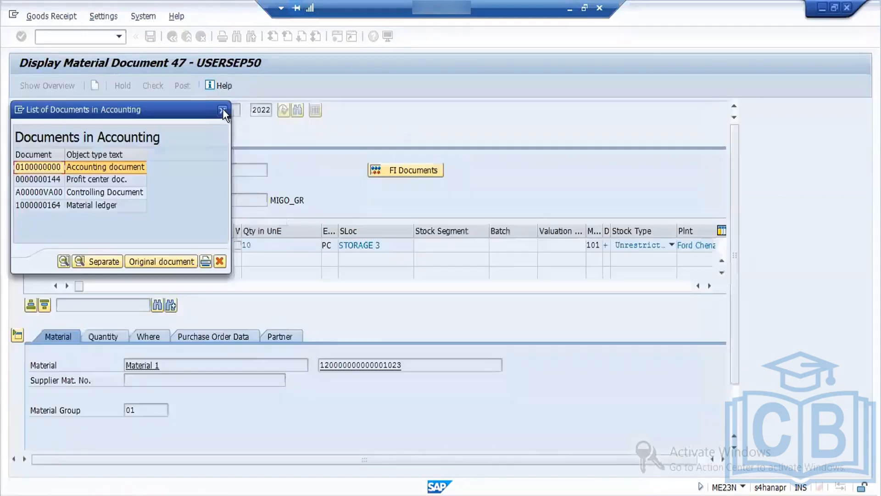
pyautogui.click(222, 109)
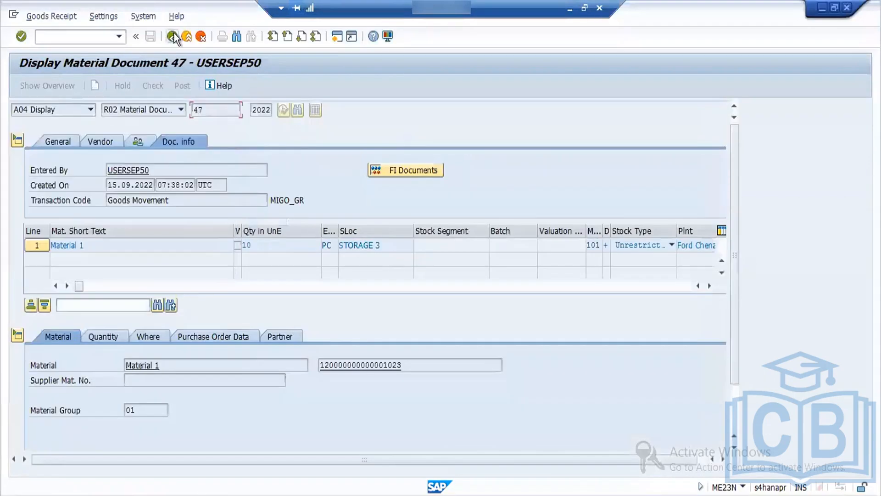
pyautogui.click(173, 37)
pyautogui.click(173, 37)
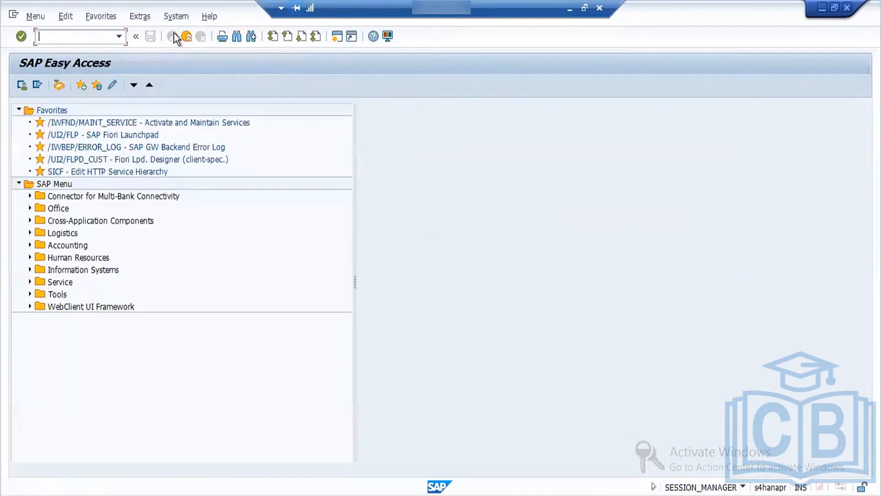
# Step: Open the SAP reference IMG with transaction spro and expand Number Assignment in Materials Management, Inventory Management and Physical Inventory
pyautogui.write('spro')
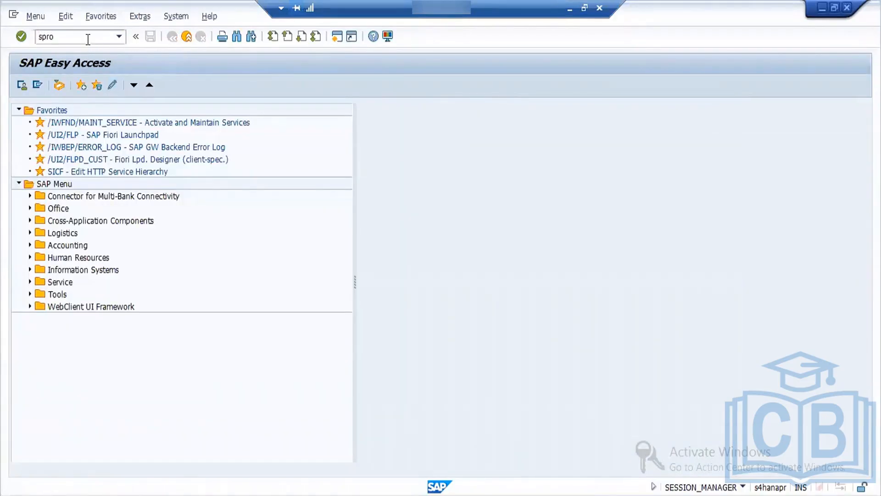
pyautogui.press('Return')
pyautogui.click(82, 89)
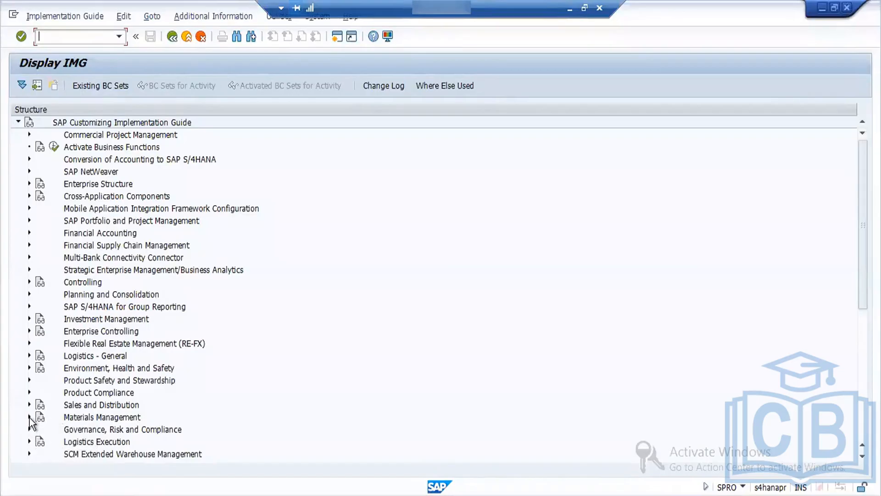
pyautogui.click(30, 417)
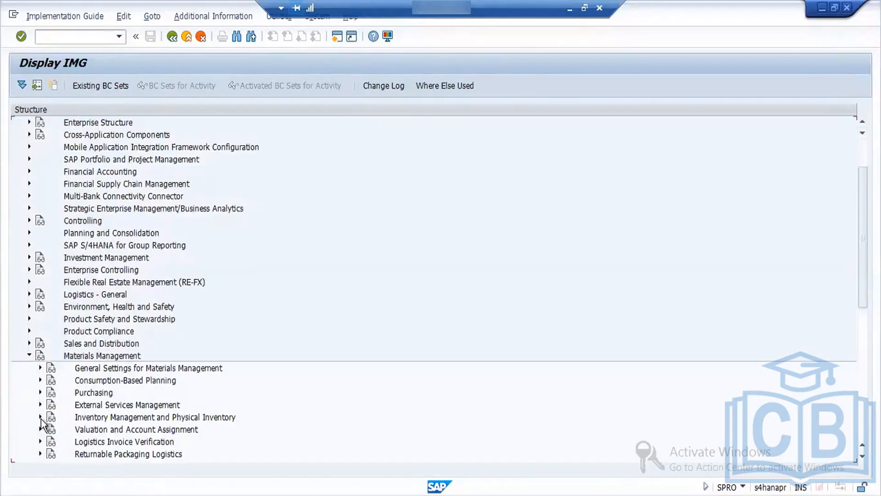
pyautogui.click(40, 417)
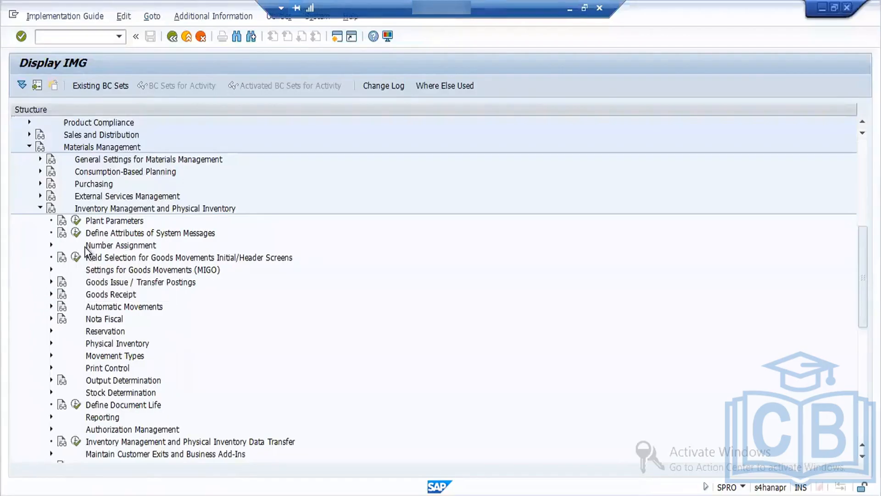
pyautogui.click(51, 245)
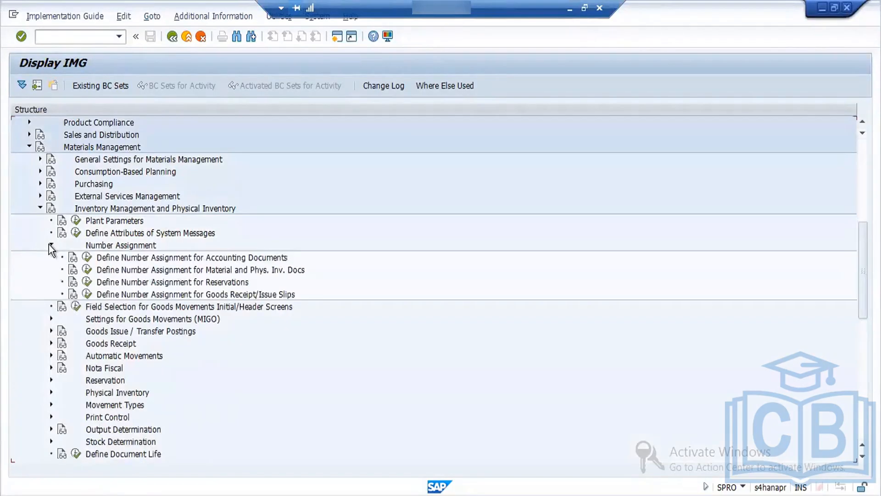
# Step: Open the financial accounting document types from the number assignment for accounting documents and position the list at type WA
pyautogui.click(87, 258)
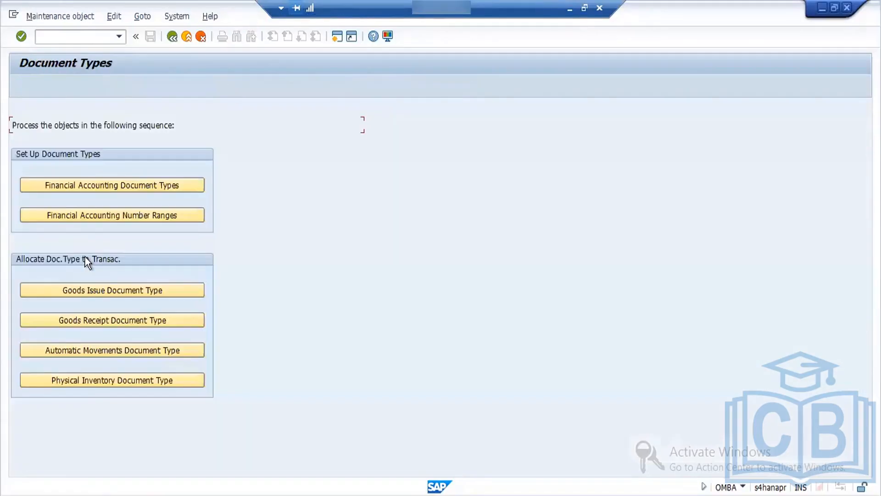
pyautogui.click(120, 187)
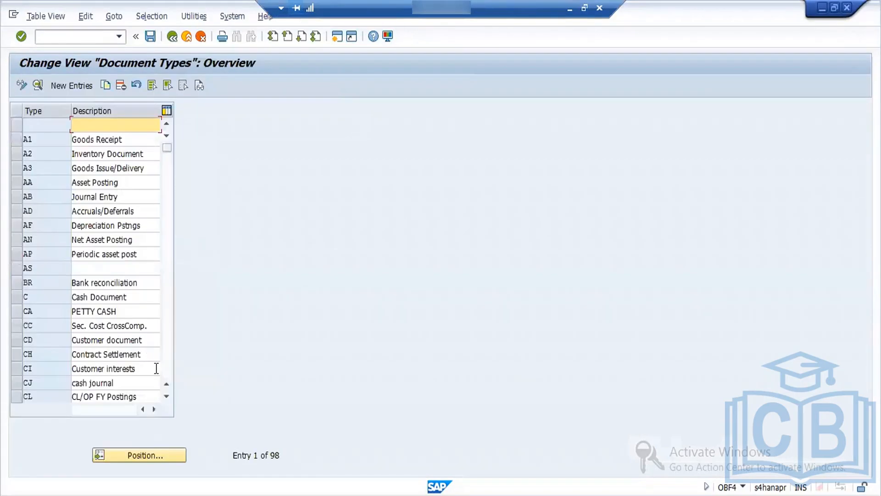
pyautogui.click(162, 450)
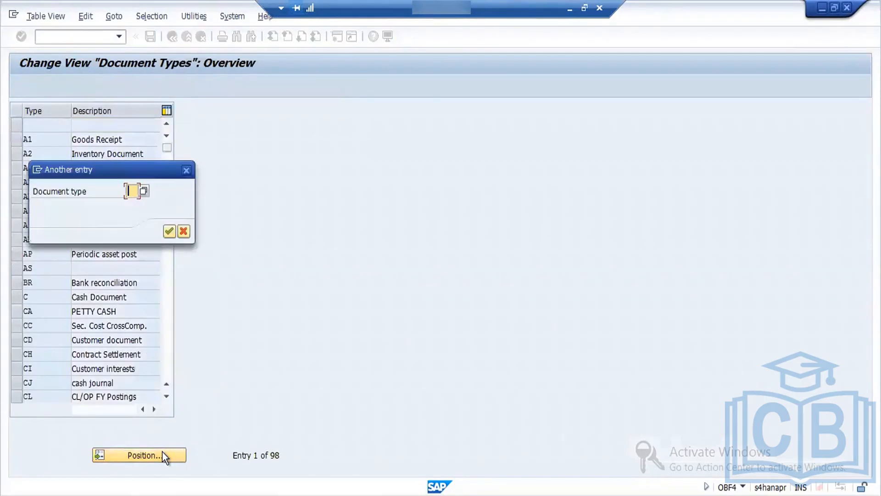
pyautogui.write('wa')
pyautogui.press('Return')
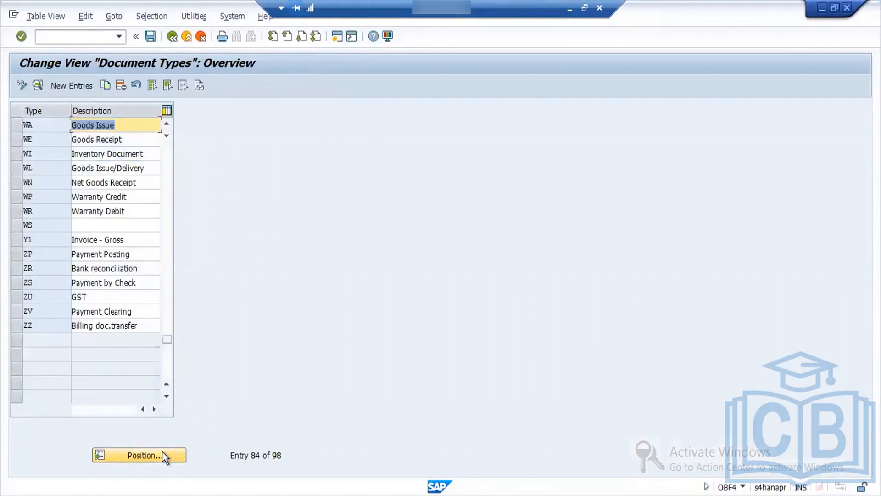
# Step: Mark document types WA, WE and WI for goods issue, goods receipt and inventory document, and return to the Document Types overview
pyautogui.click(15, 128)
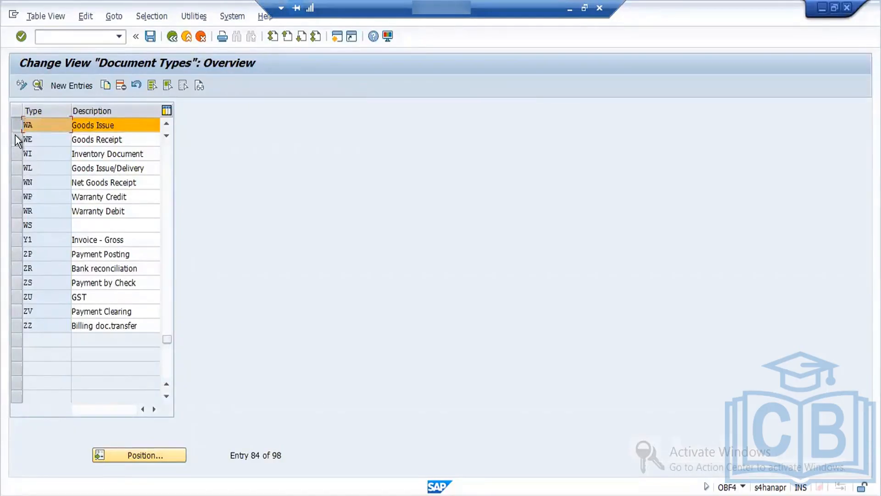
pyautogui.click(16, 136)
pyautogui.click(15, 154)
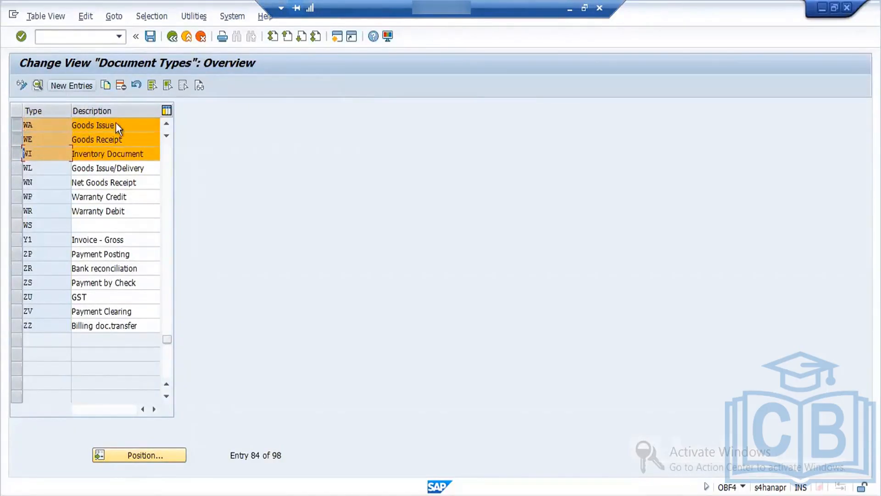
pyautogui.click(173, 37)
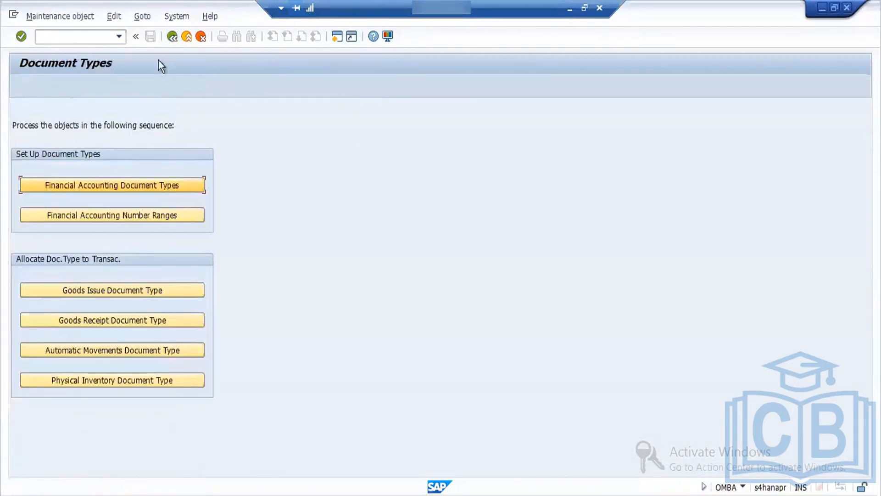
# Step: Display the financial accounting number range intervals for company code FORD
pyautogui.click(136, 214)
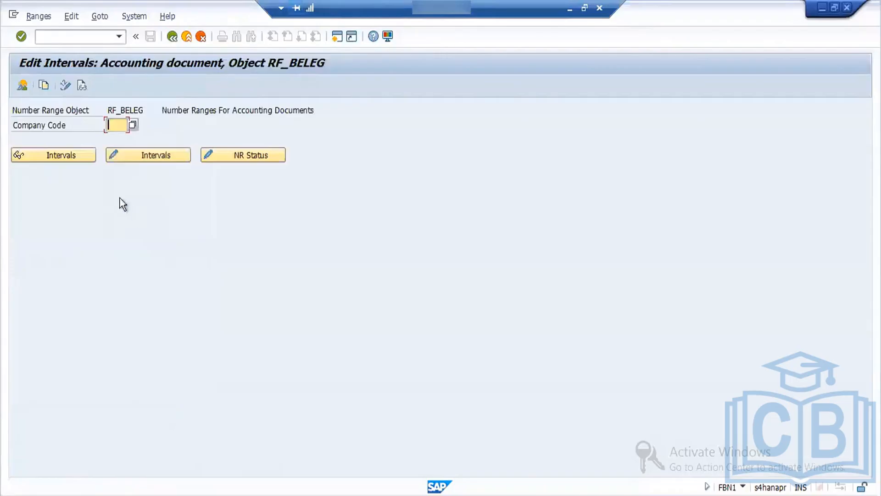
pyautogui.write('f')
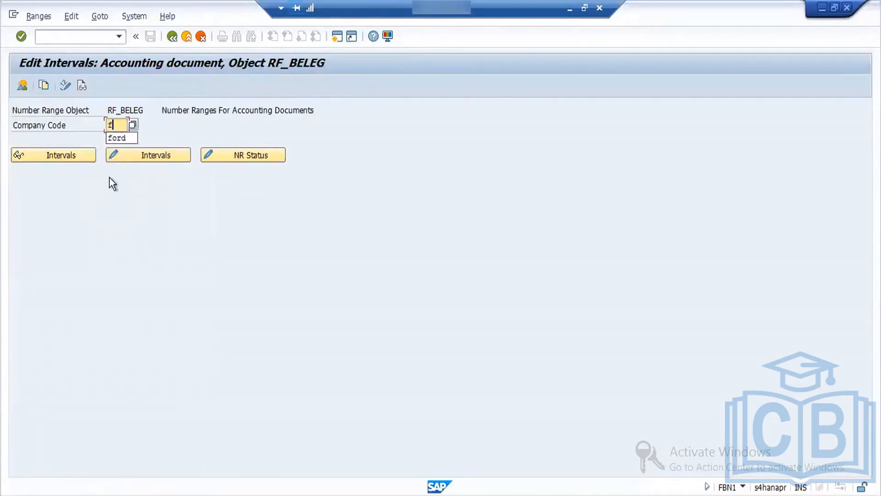
pyautogui.write('ord')
pyautogui.press('Return')
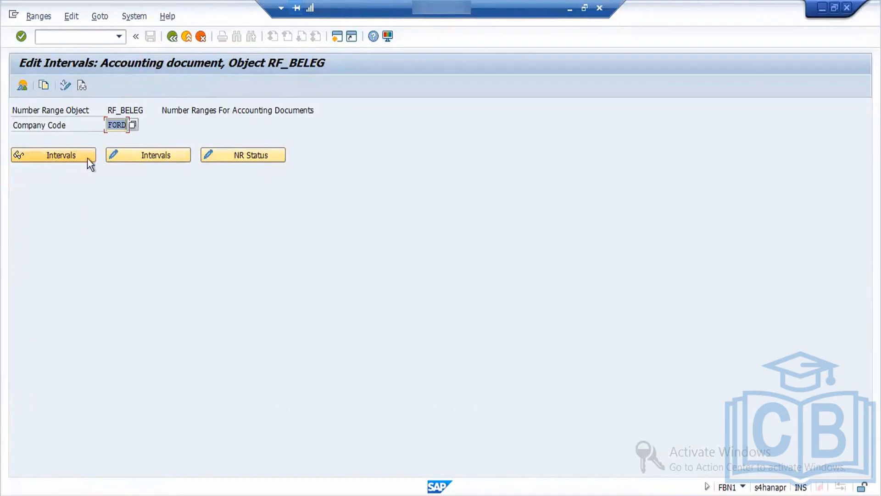
pyautogui.click(62, 155)
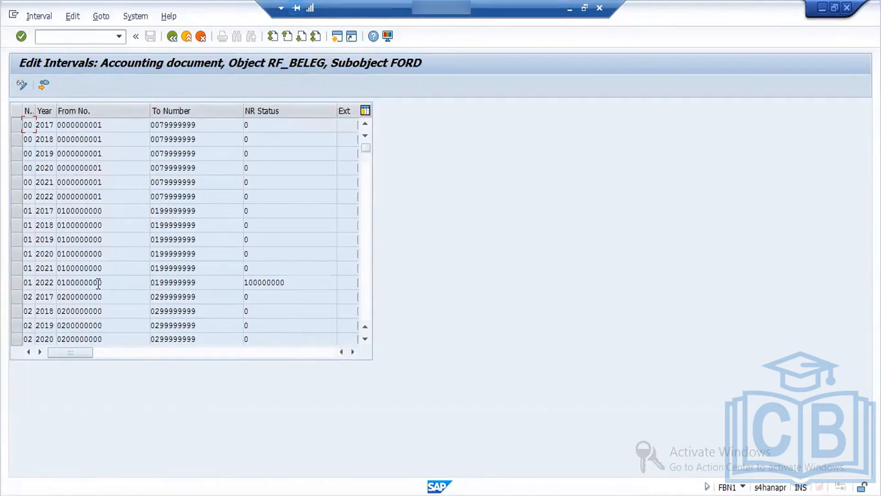
# Step: Check the starting number and number range status of interval 01 for 2022, and return to the Document Types overview
pyautogui.doubleClick(68, 281)
pyautogui.doubleClick(292, 282)
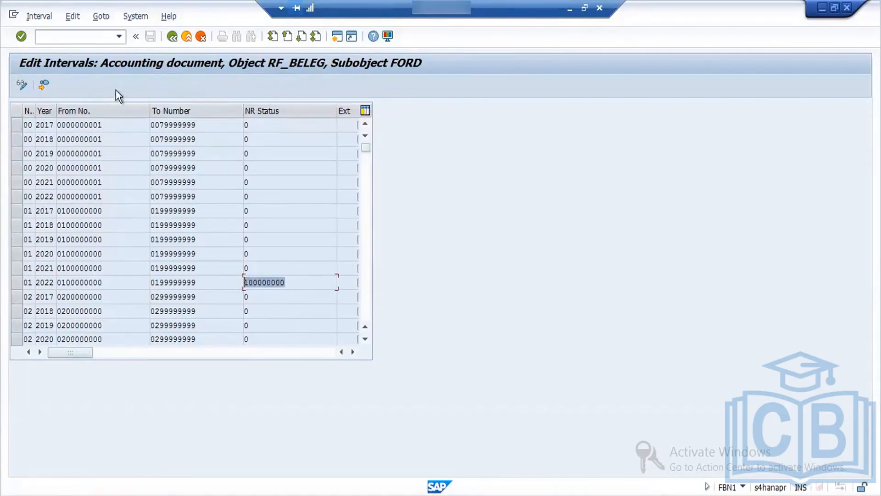
pyautogui.click(173, 37)
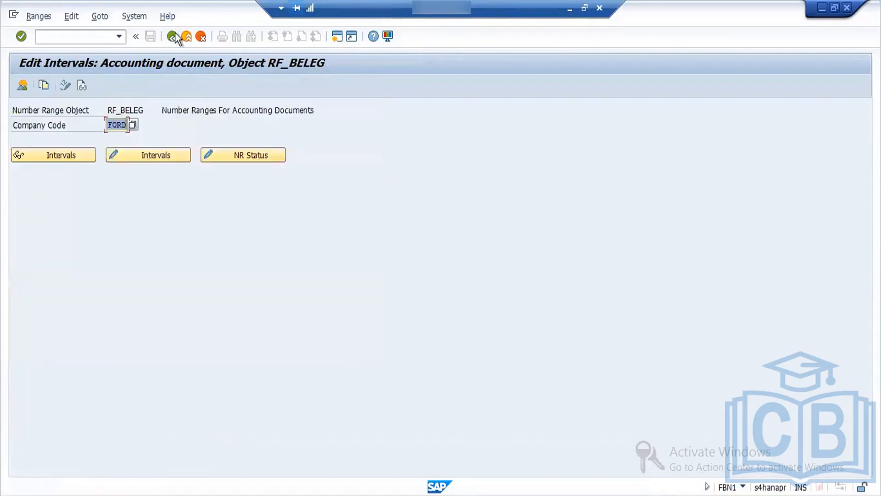
pyautogui.click(173, 37)
# Step: Find document type WA in the financial accounting document types and open its details to check the assigned number range
pyautogui.click(142, 189)
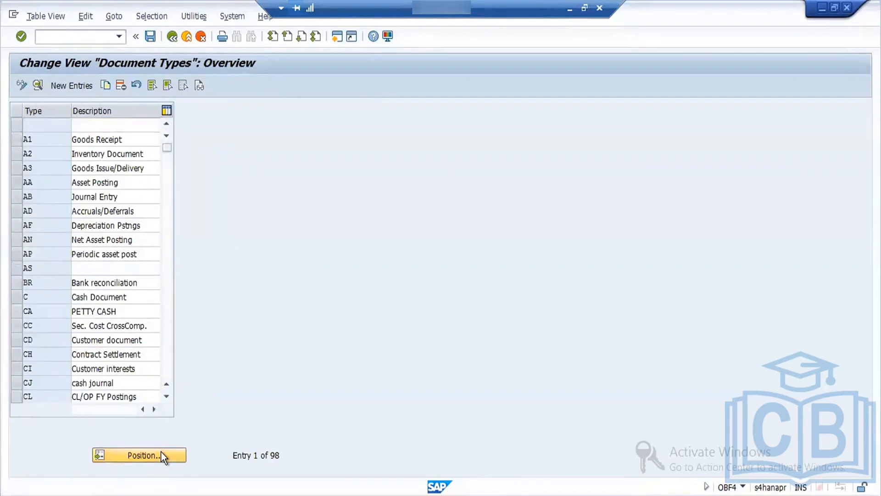
pyautogui.click(160, 451)
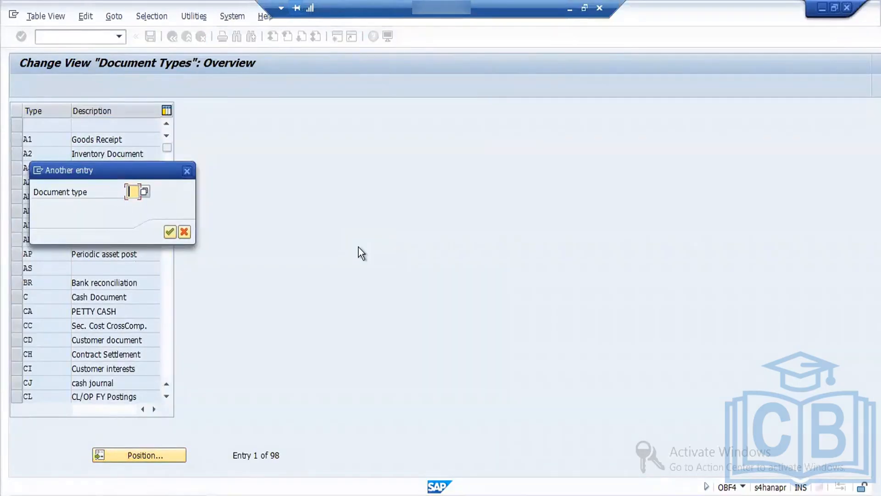
pyautogui.write('WA')
pyautogui.press('Return')
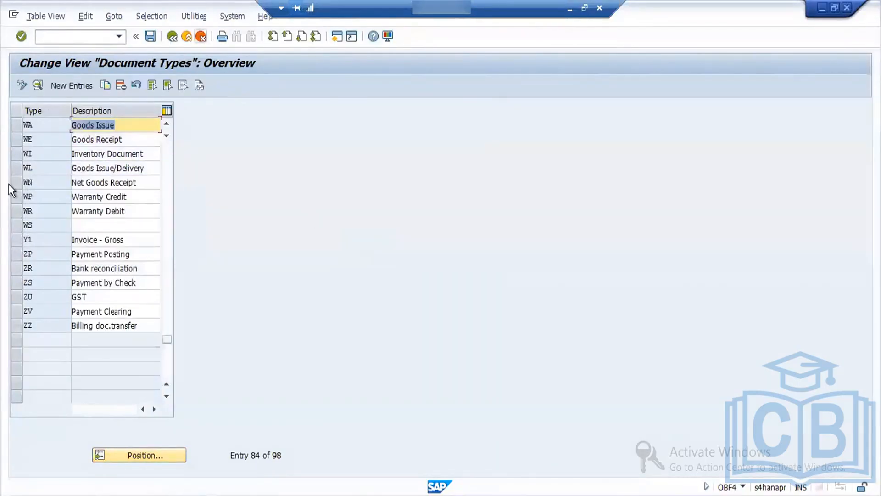
pyautogui.click(16, 128)
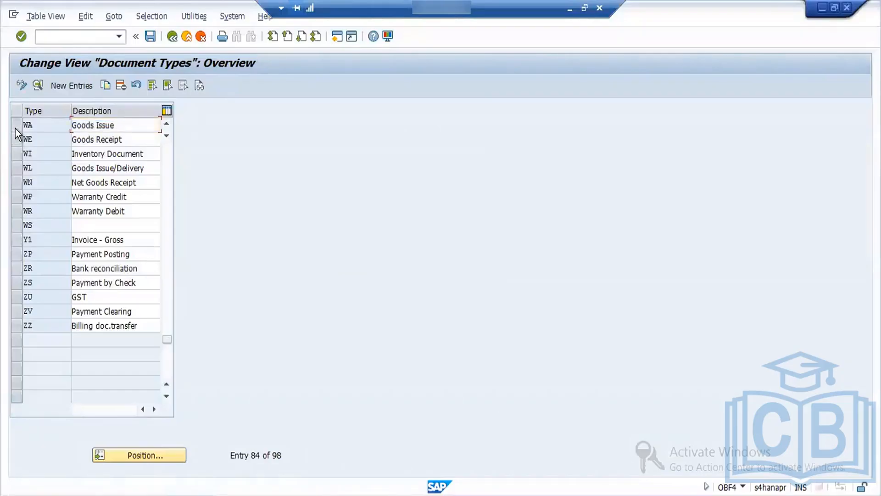
pyautogui.click(37, 84)
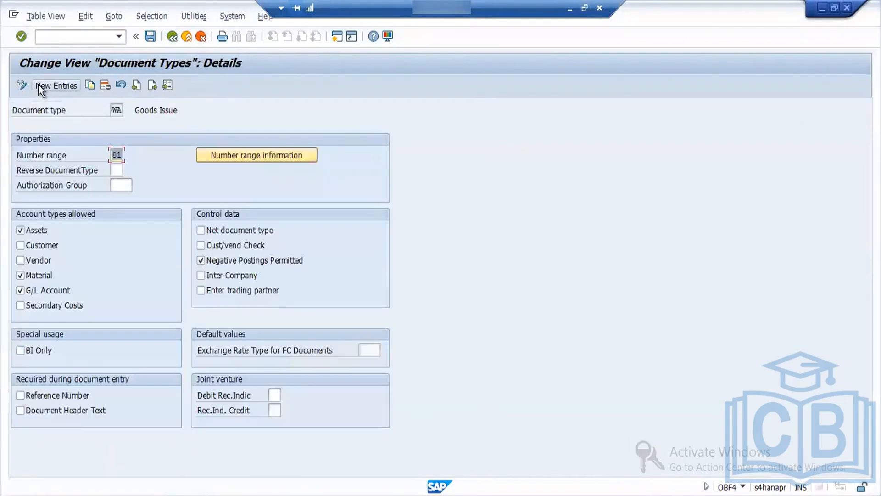
pyautogui.click(118, 155)
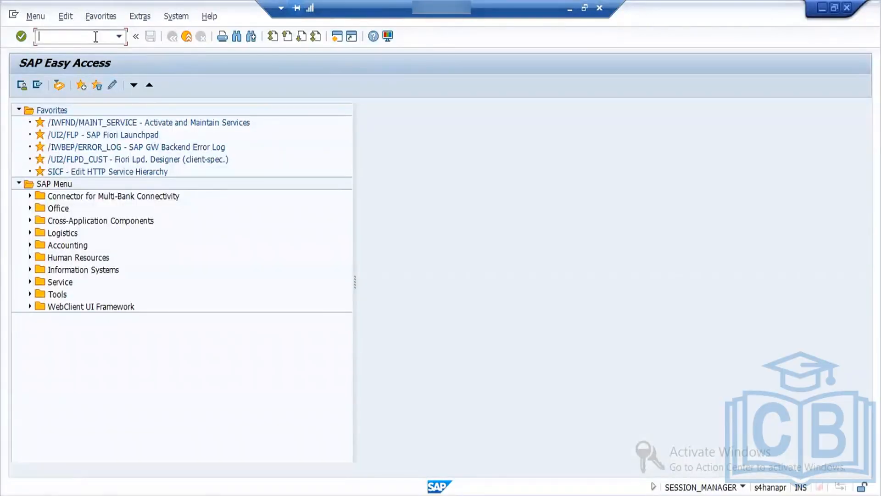
# Step: Reopen the SAP reference IMG with transaction spro and expand Number Assignment under Materials Management, Inventory Management and Physical Inventory
pyautogui.write('spro')
pyautogui.press('Return')
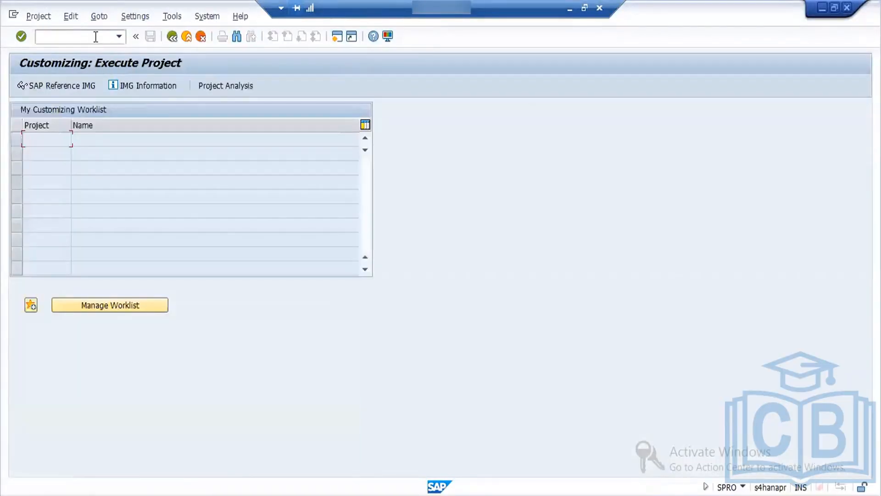
pyautogui.click(62, 87)
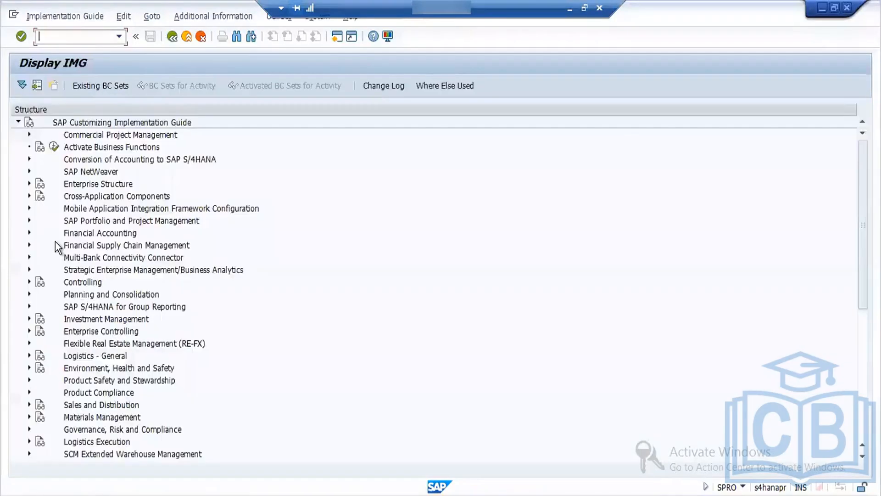
pyautogui.click(29, 416)
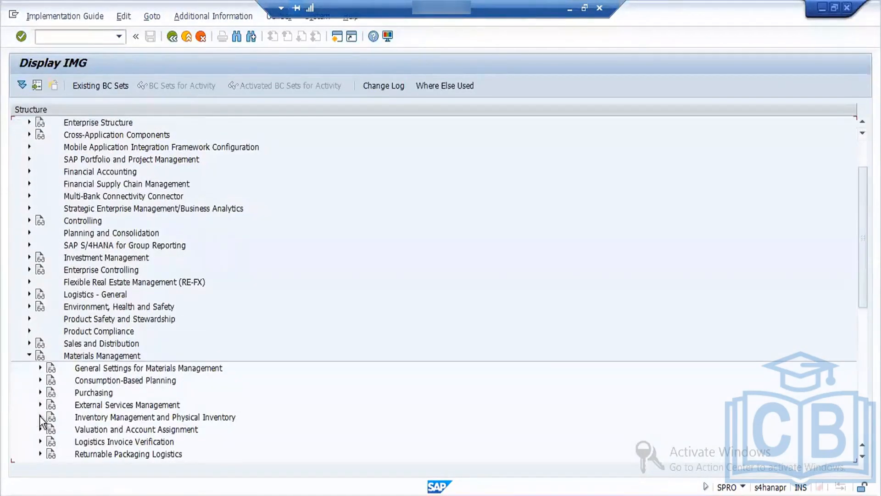
pyautogui.click(40, 417)
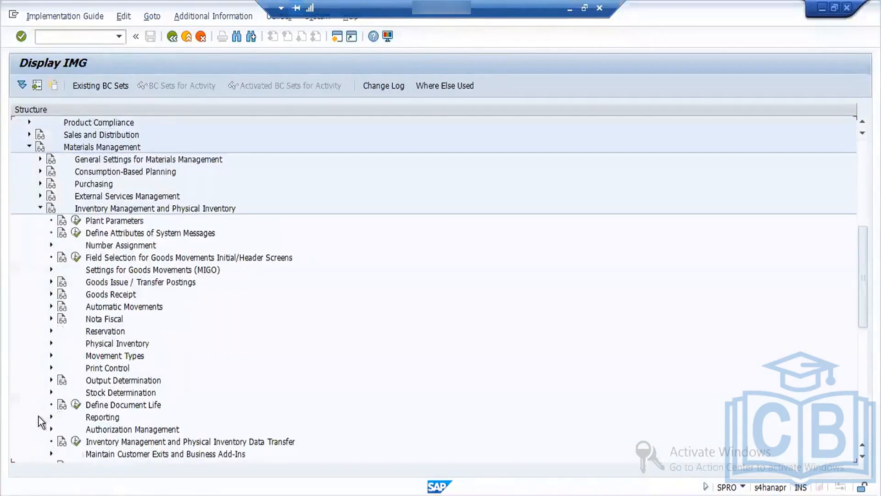
pyautogui.click(50, 245)
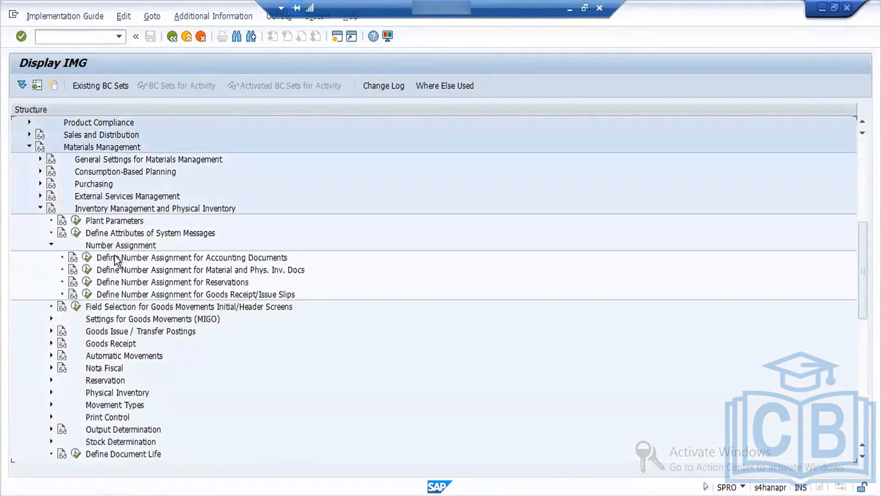
# Step: Open the material and physical inventory document intervals for changing, mark interval 01 for 2022, and return to the IMG
pyautogui.click(88, 270)
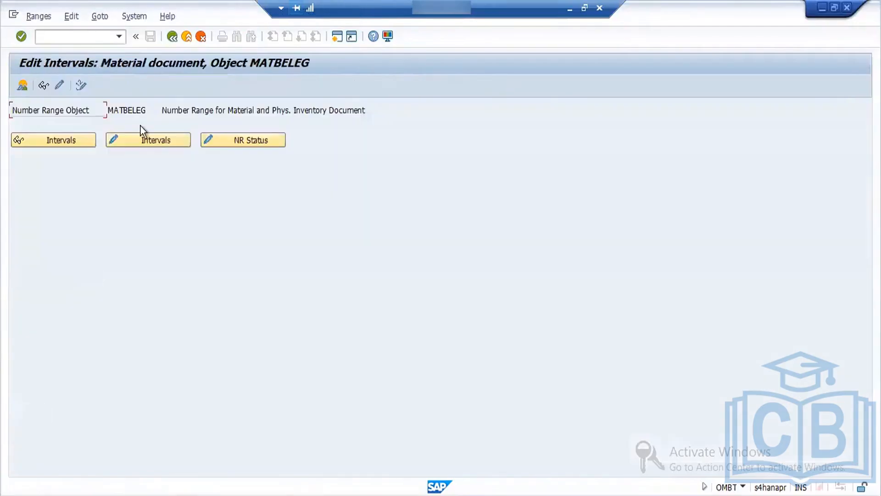
pyautogui.click(150, 139)
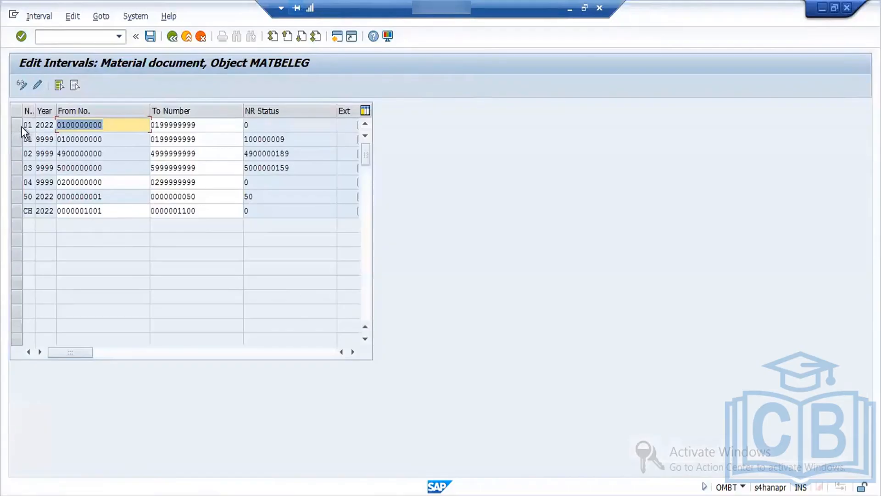
pyautogui.click(22, 128)
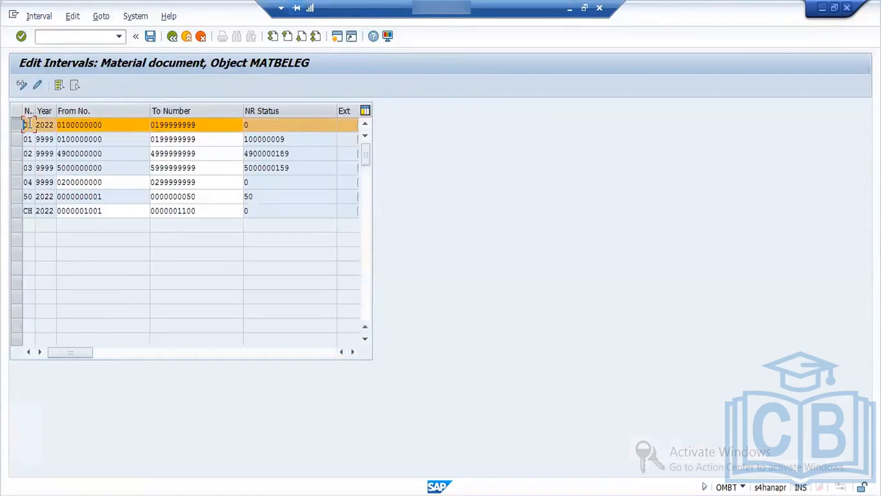
pyautogui.click(172, 37)
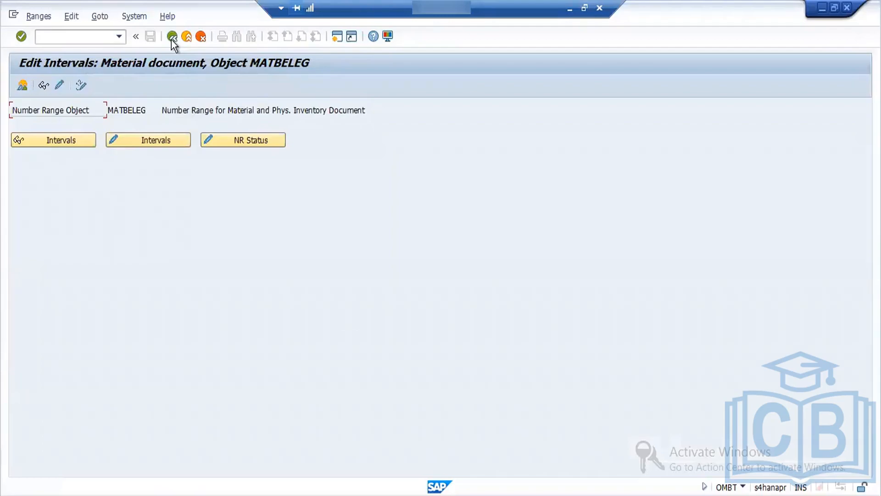
pyautogui.click(172, 38)
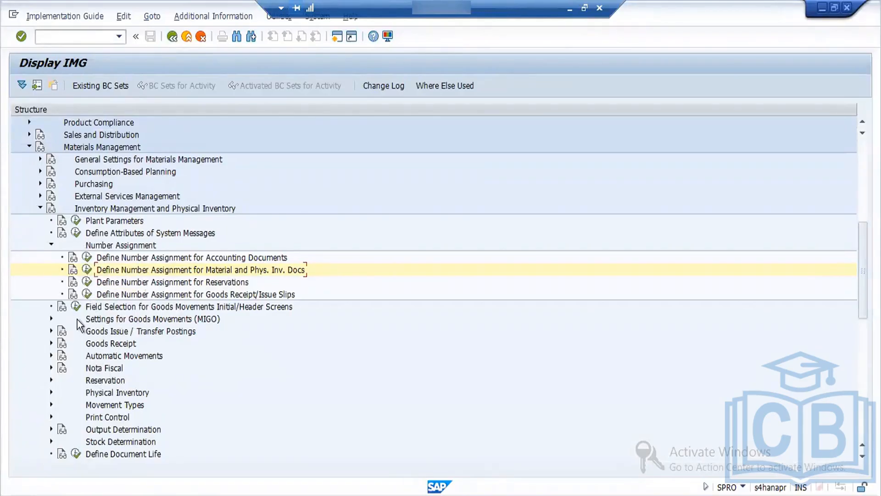
pyautogui.click(51, 342)
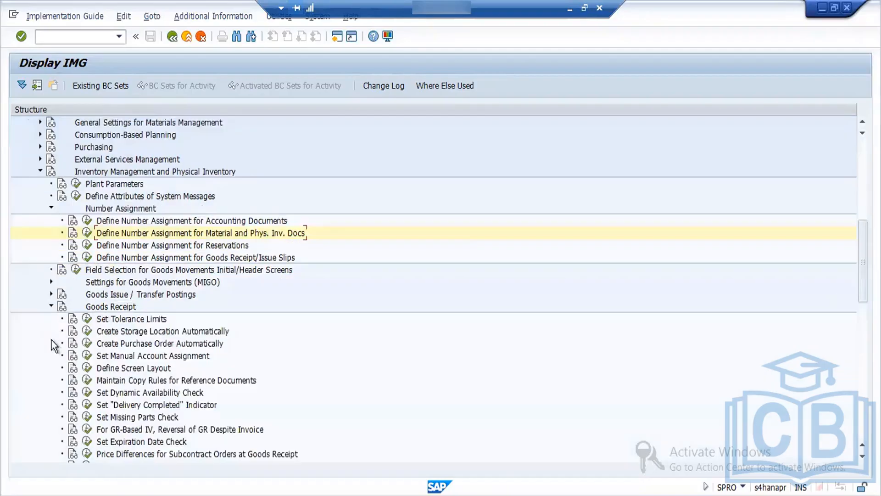
pyautogui.click(50, 307)
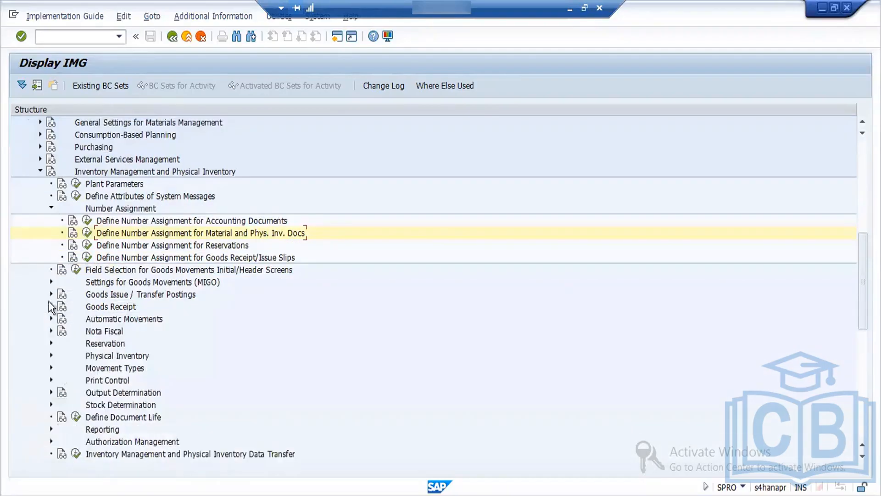
pyautogui.click(51, 283)
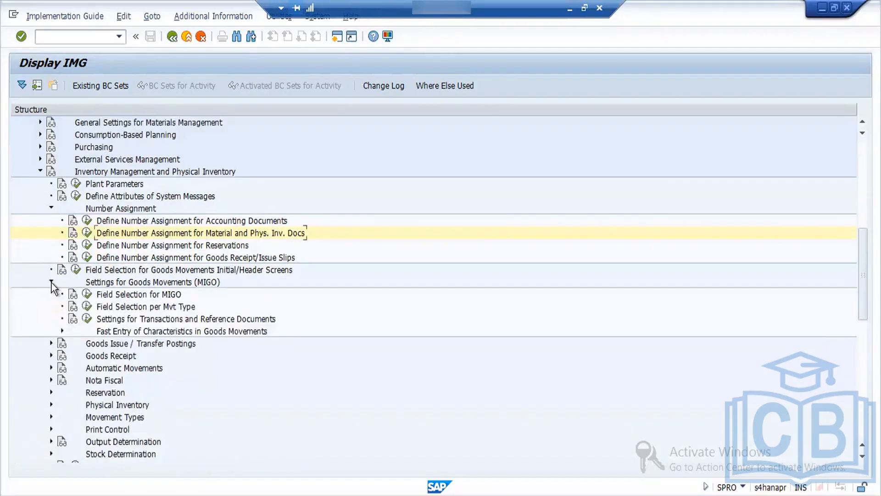
pyautogui.click(51, 282)
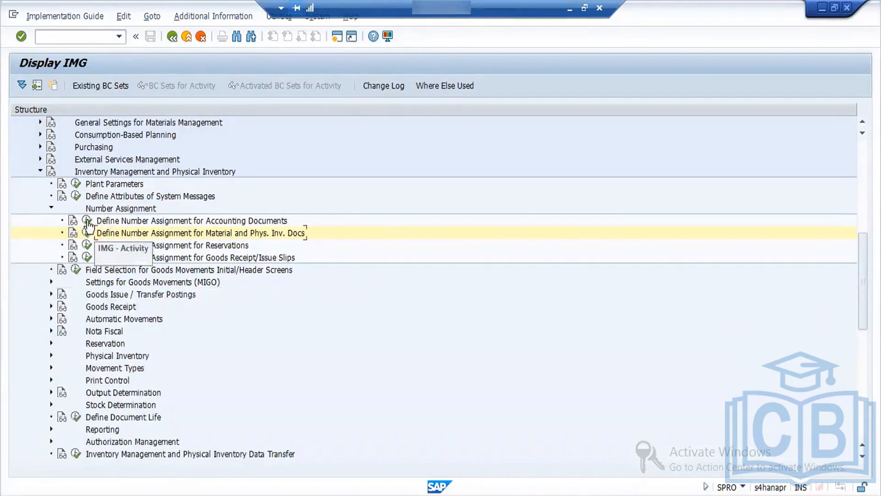
# Step: Review the goods receipt document types allocated to transactions under accounting document number assignment, and return to the Document Types overview
pyautogui.click(87, 221)
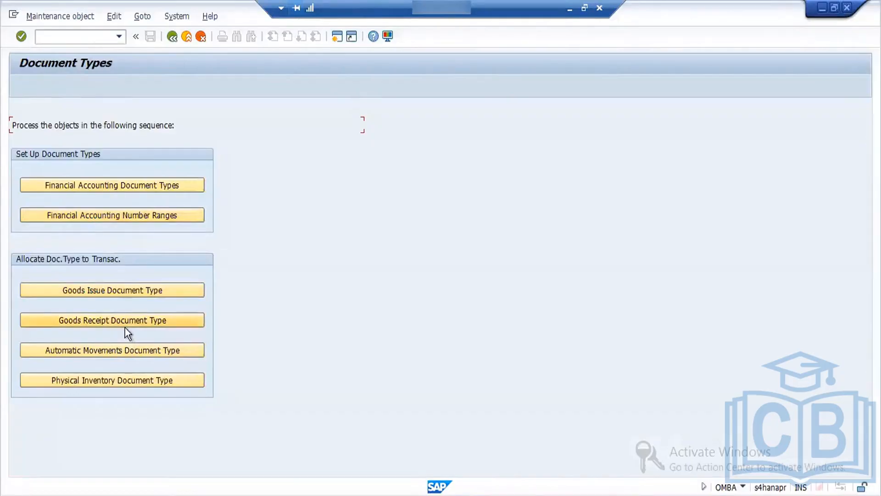
pyautogui.click(111, 321)
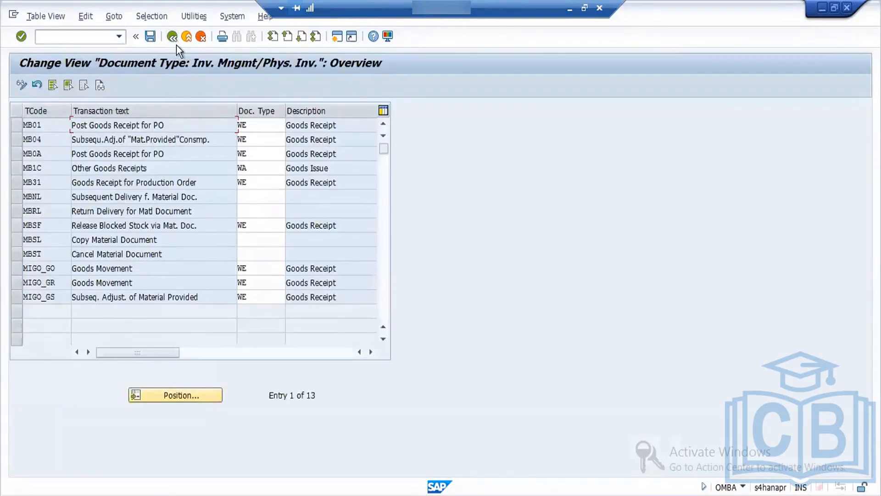
pyautogui.click(172, 37)
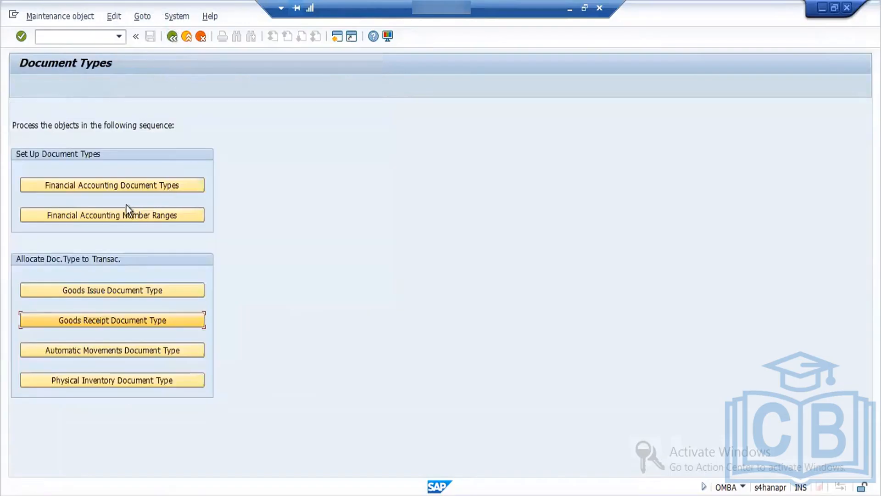
# Step: Open the financial accounting number ranges
pyautogui.click(121, 218)
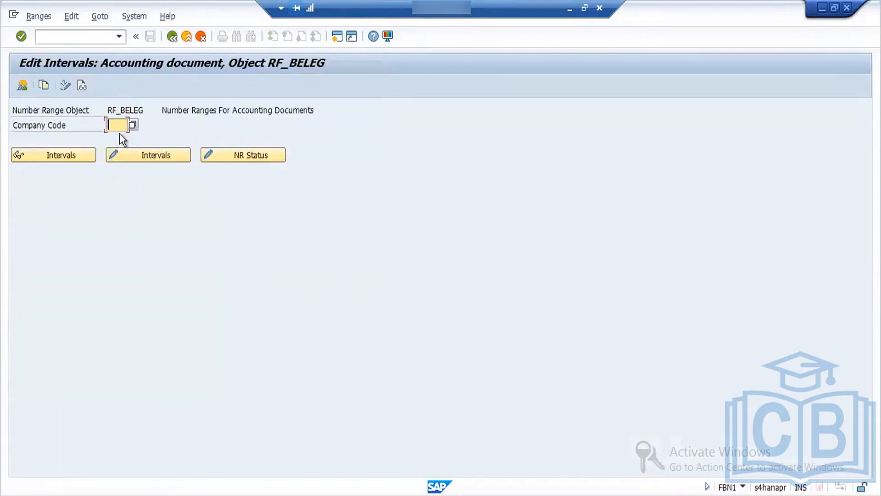